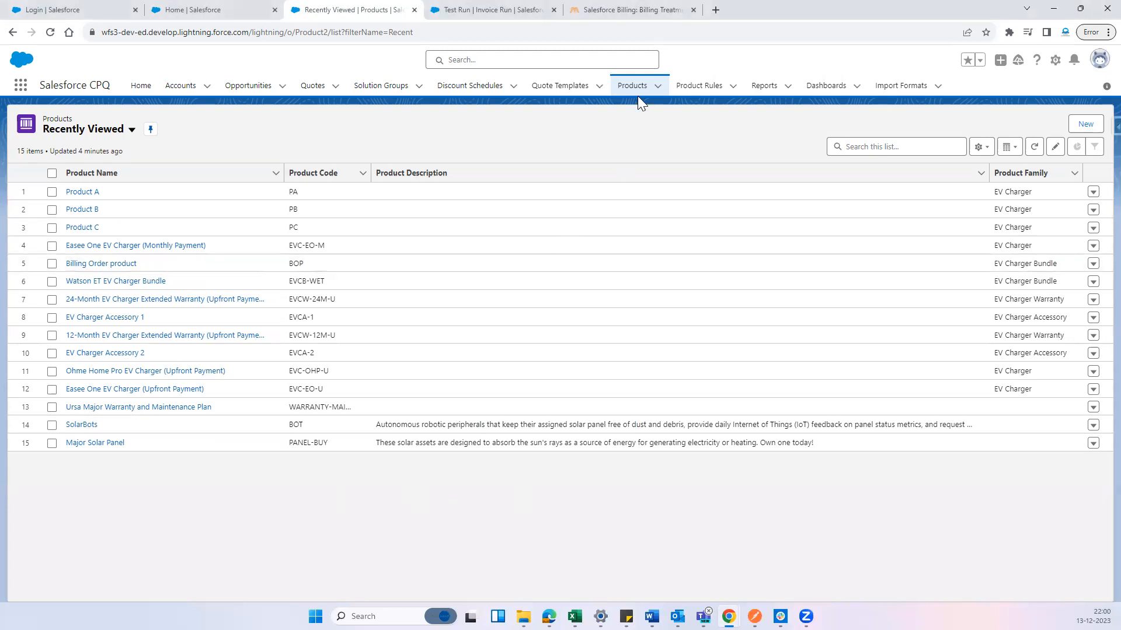
Start a new product record with the product name JIO and the product code JIO
click(624, 88)
click(630, 87)
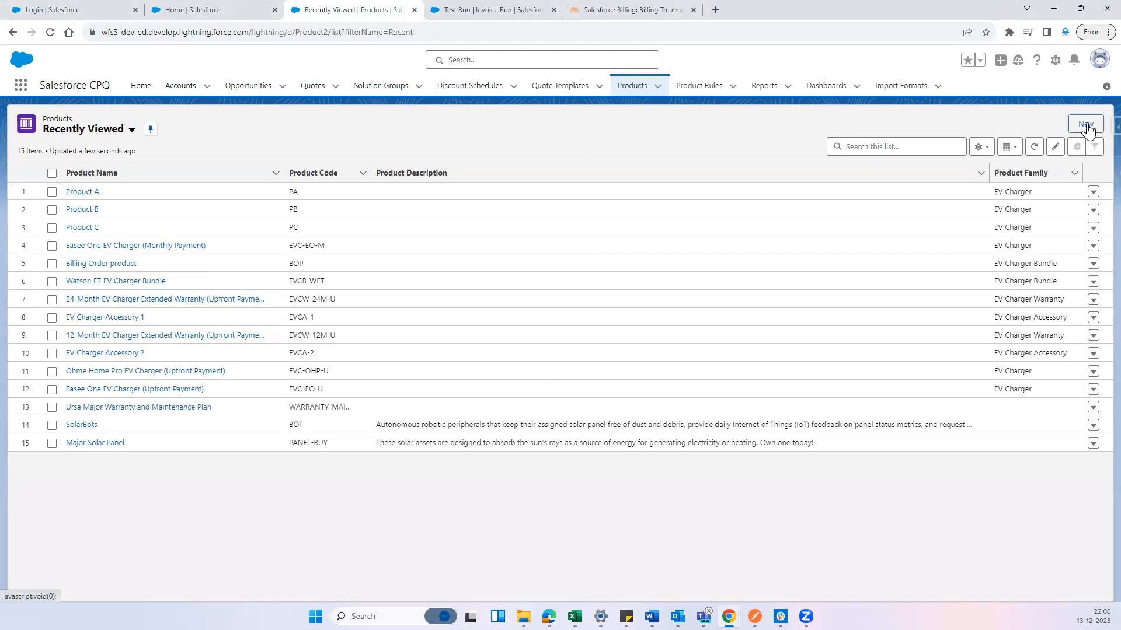
click(1085, 125)
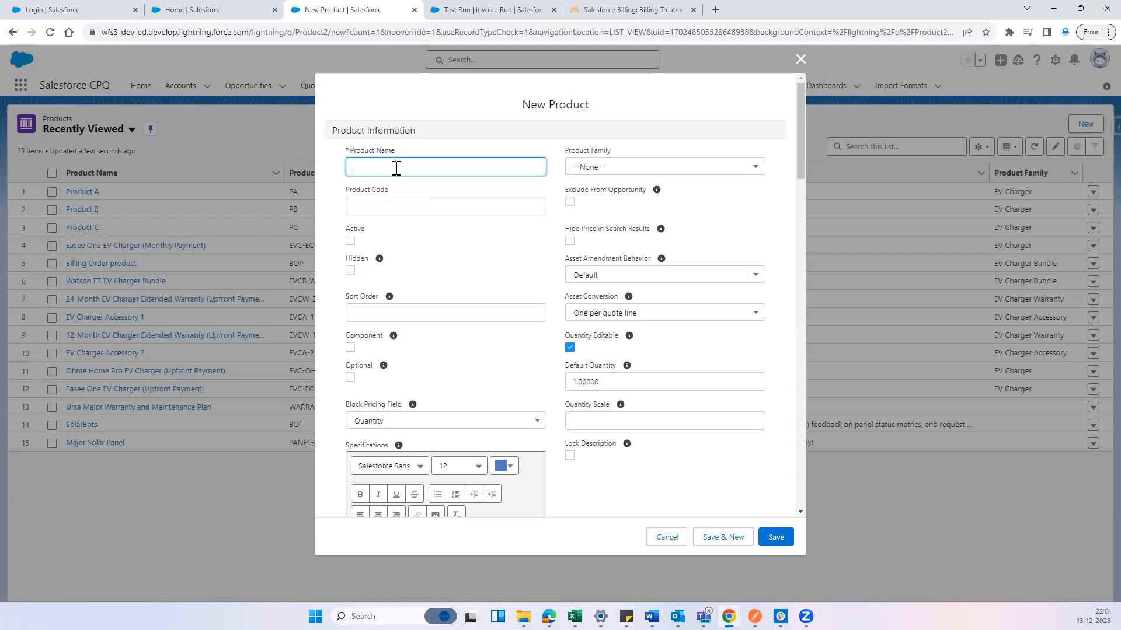
text(JIO)
key(Tab)
key(Tab)
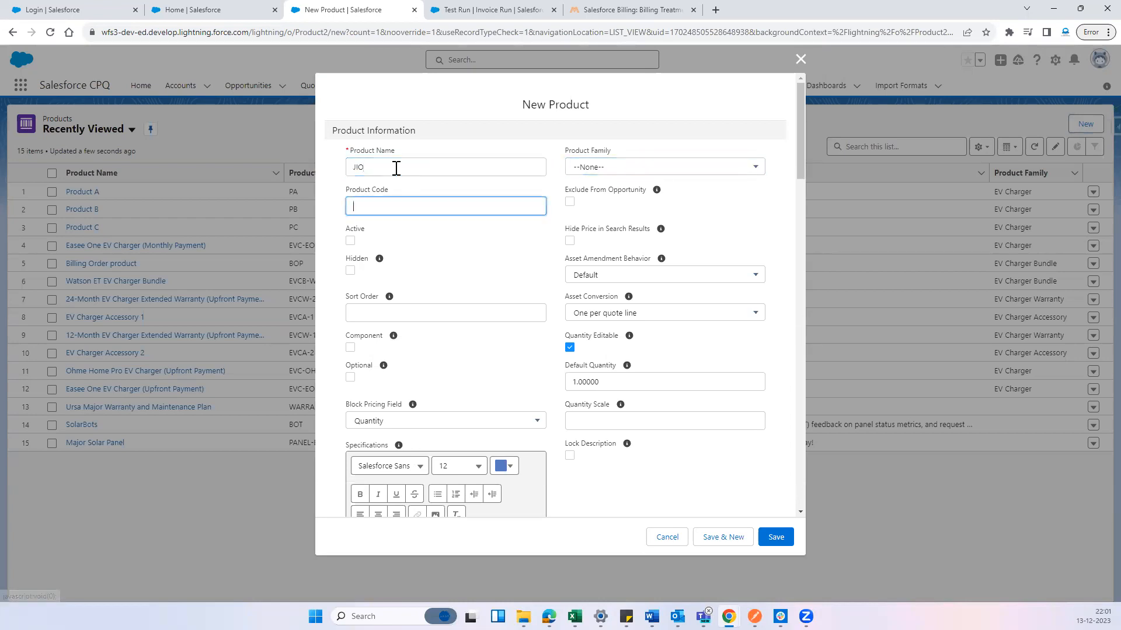
text(JIO)
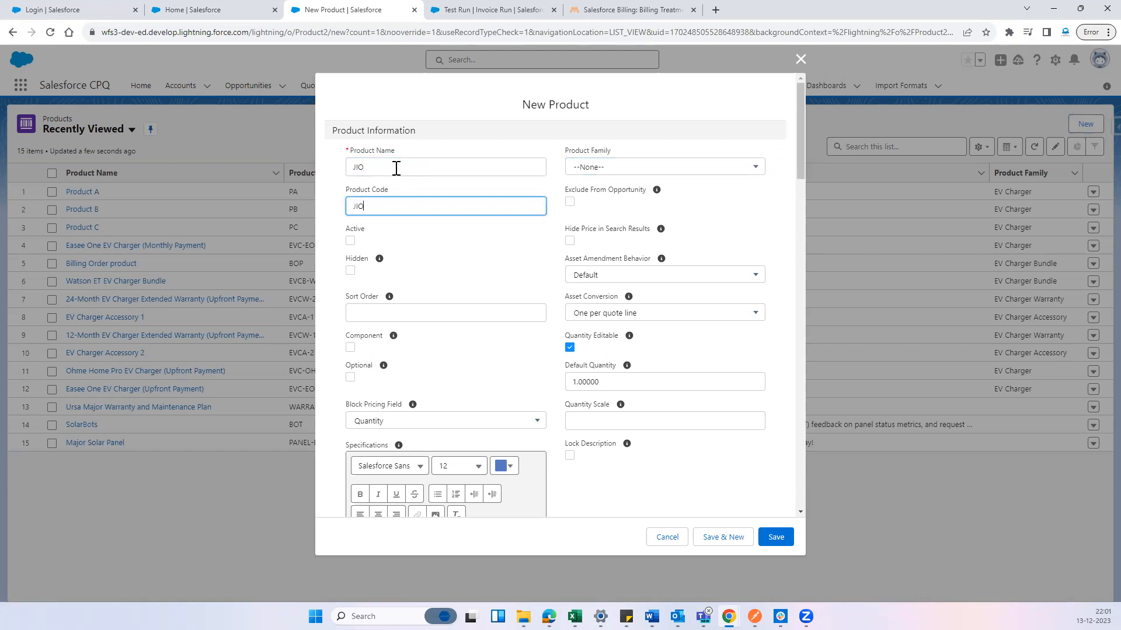
Set the new product's family to EV Charger and mark the product as active
click(602, 170)
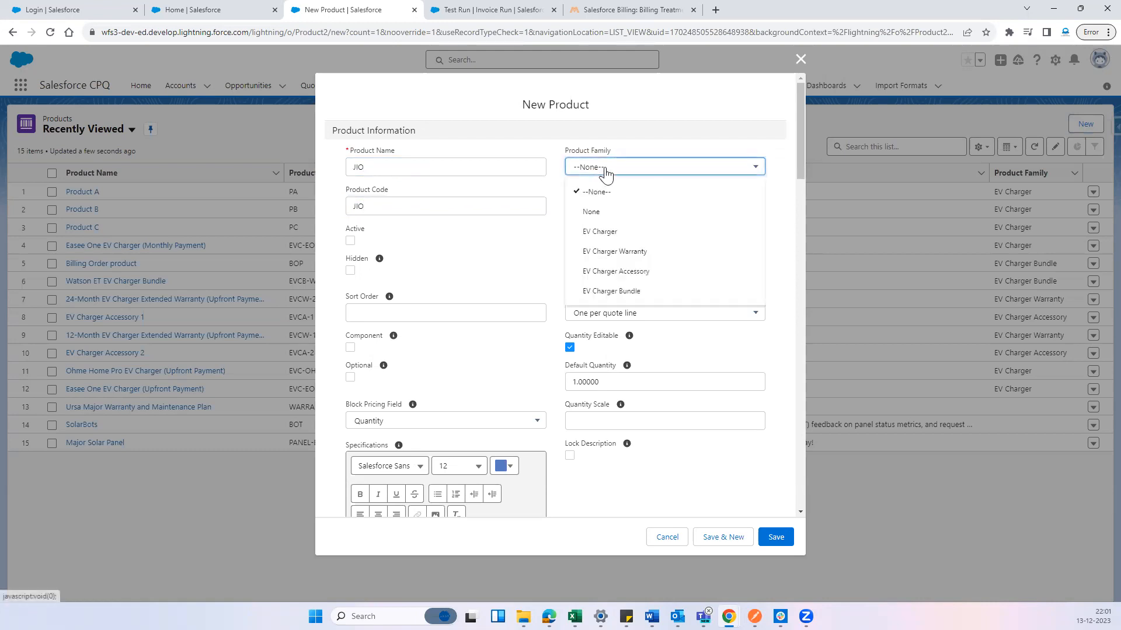
click(618, 233)
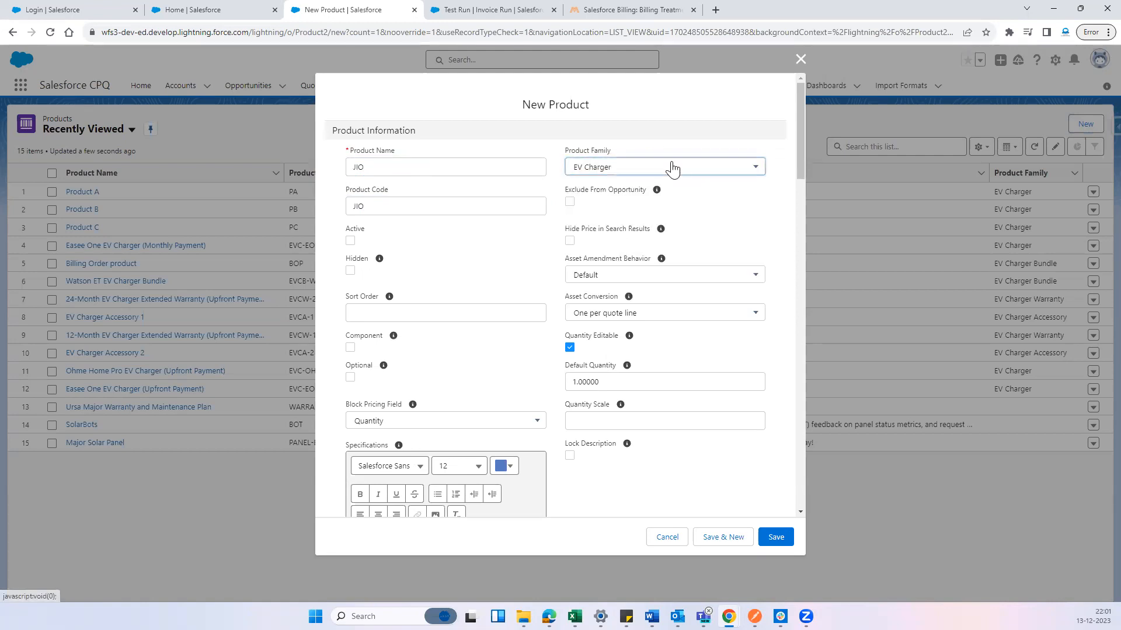
click(671, 168)
click(664, 163)
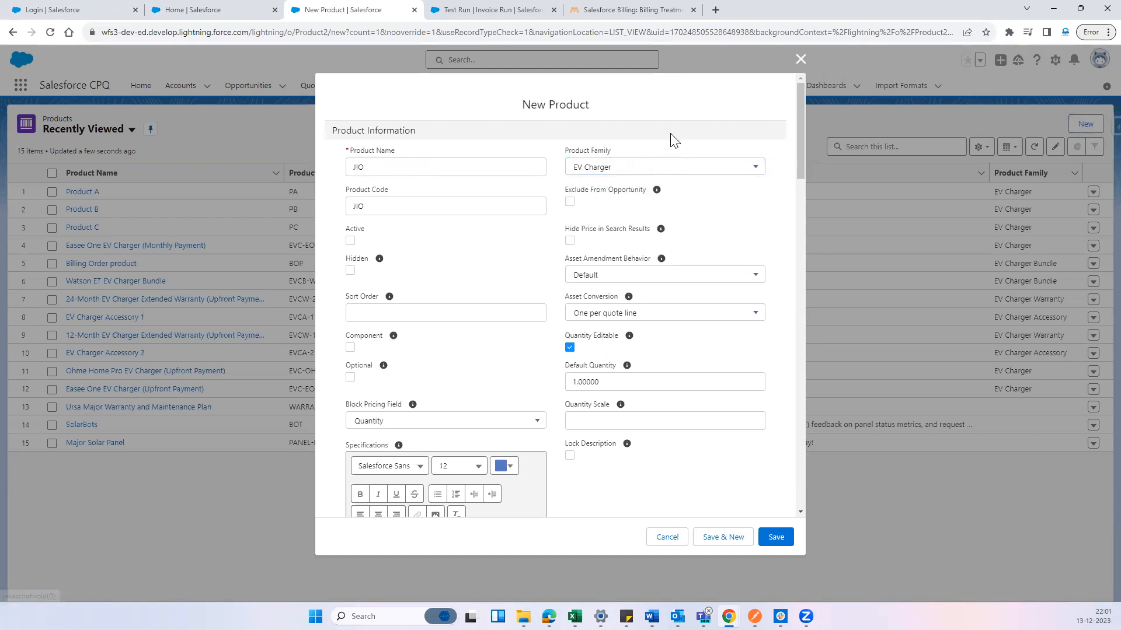
click(351, 241)
In the product's Salesforce Billing Configuration, set Charge Type to Recurring, Billing Frequency to Monthly and Billing Type to Advance
scroll(493, 283, down, 15)
scroll(495, 334, down, 7)
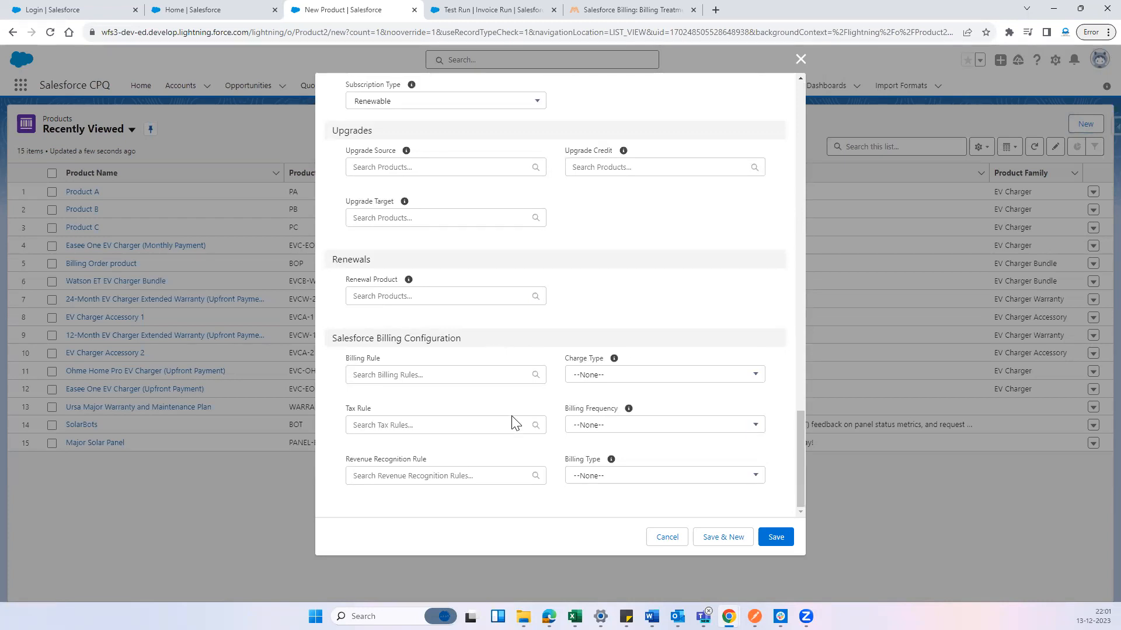
scroll(490, 376, up, 3)
scroll(471, 370, down, 3)
drag(346, 339, 457, 339)
click(627, 324)
click(598, 377)
click(618, 448)
click(611, 436)
click(606, 429)
click(612, 475)
click(623, 479)
Review the Billing Rule, Tax Rule and Revenue Recognition Rule fields, and save the JIO product
drag(341, 358, 387, 359)
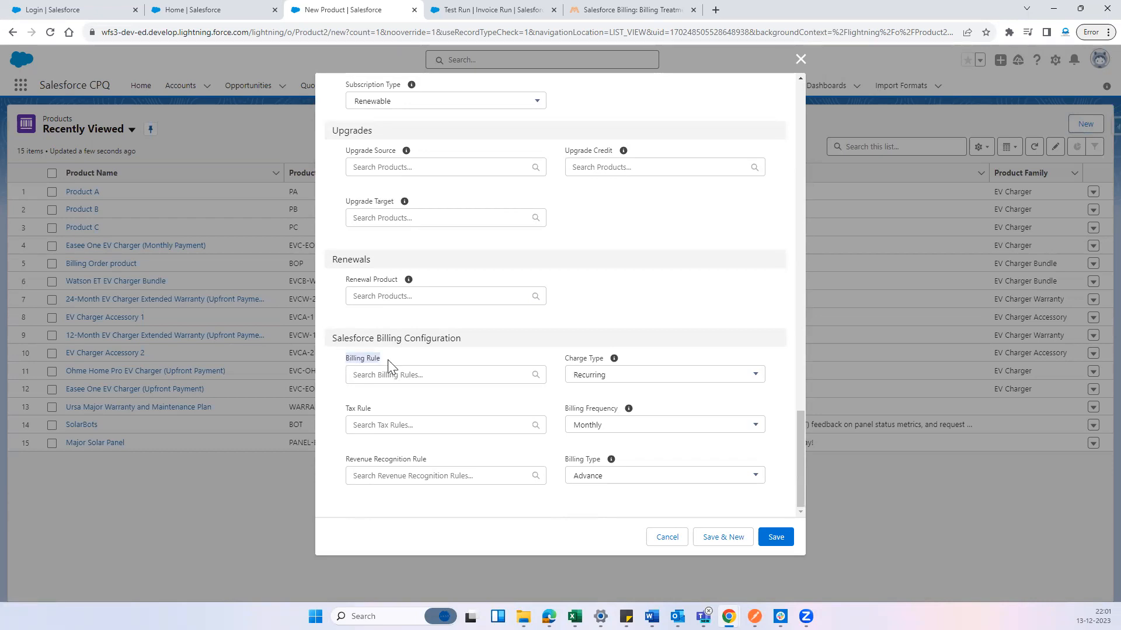
drag(342, 409, 392, 410)
drag(345, 460, 432, 463)
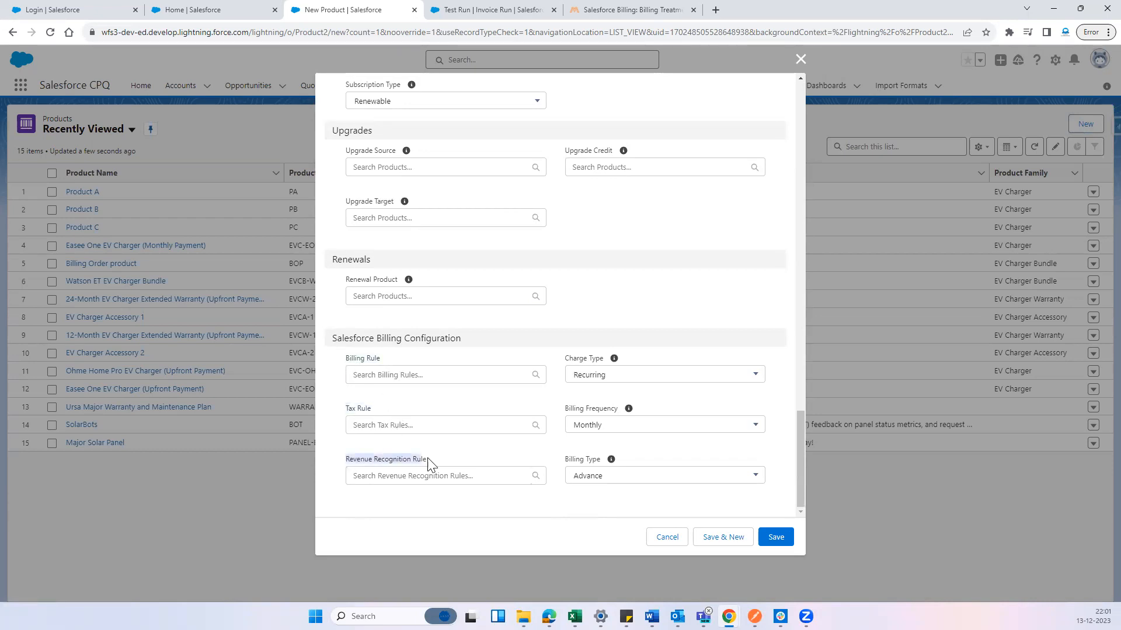
click(454, 454)
drag(344, 358, 388, 362)
click(441, 412)
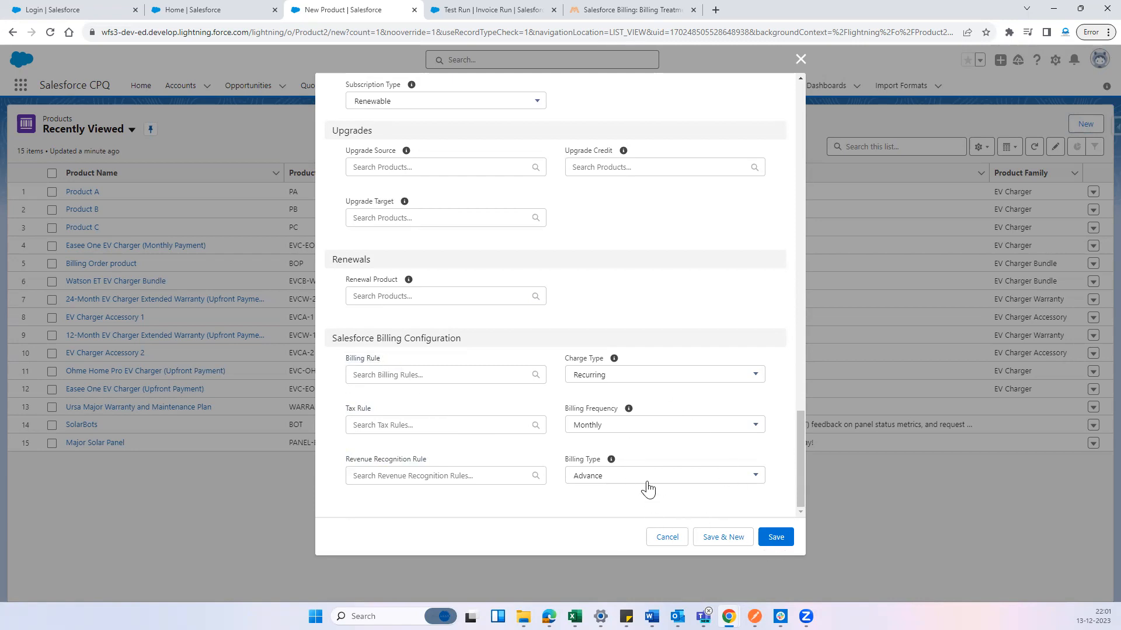
click(781, 540)
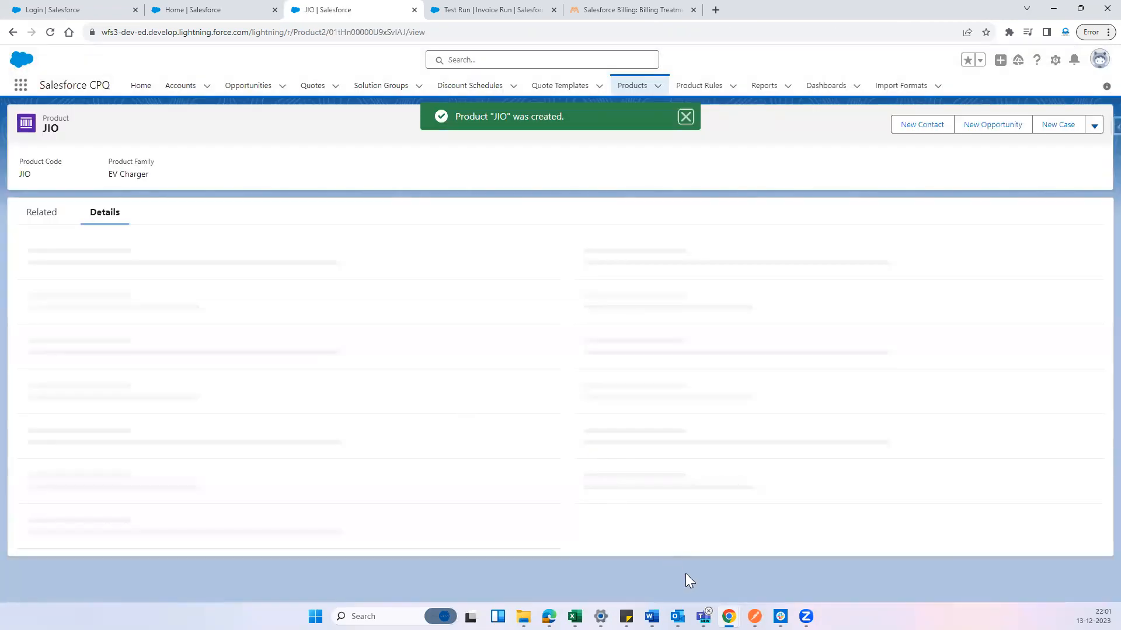
Add a standard price book entry to the JIO product with a list price of 100 USD and save it
click(49, 213)
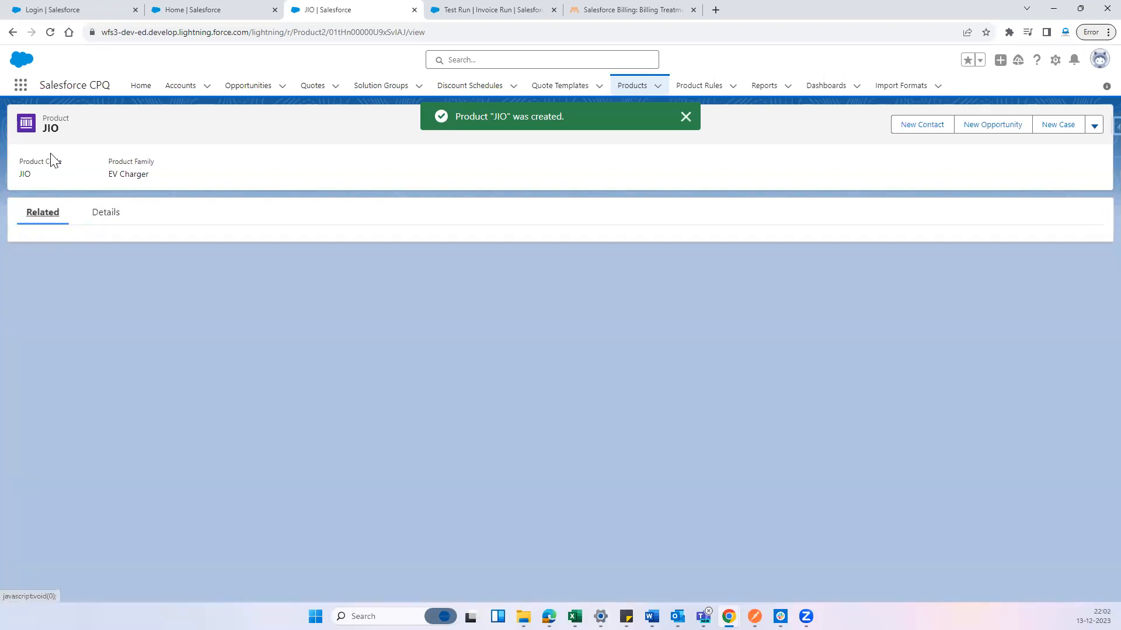
scroll(362, 473, down, 5)
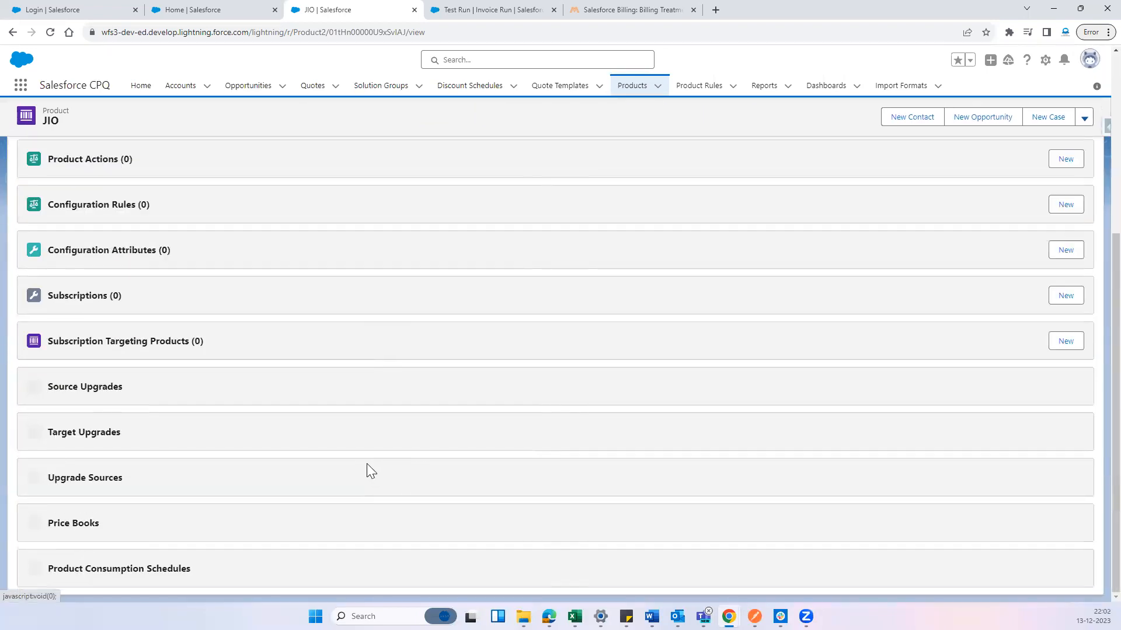
drag(118, 524, 48, 517)
click(1038, 525)
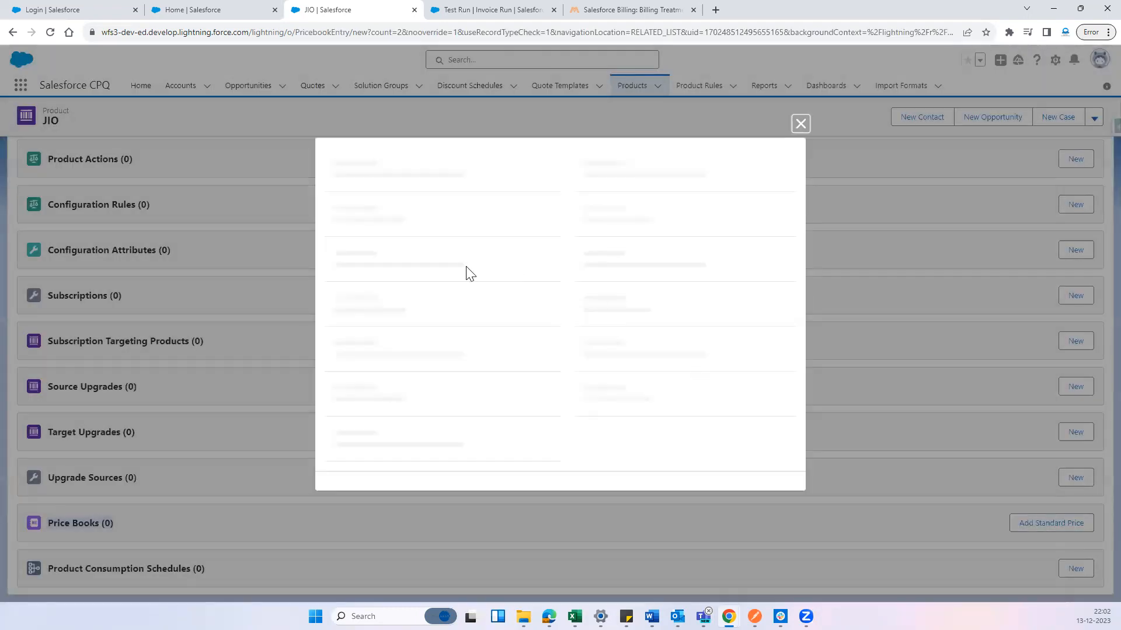
click(390, 372)
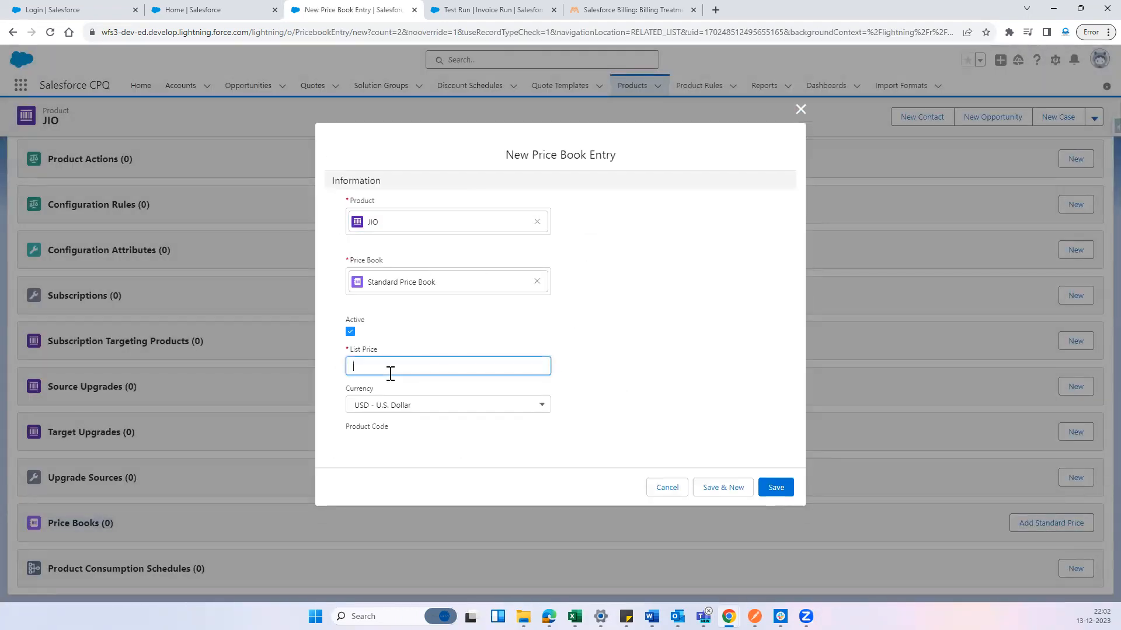
text(100)
click(746, 387)
click(776, 488)
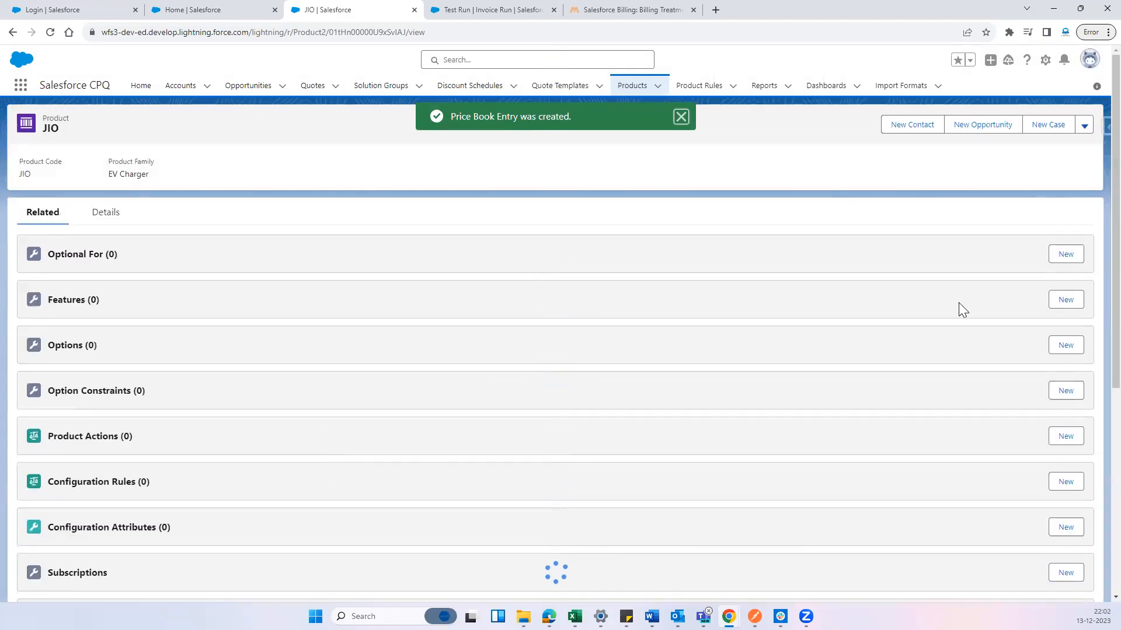
Clone the JIO product as a new product with the name BSNL and the code BSNL, and save it
click(1083, 129)
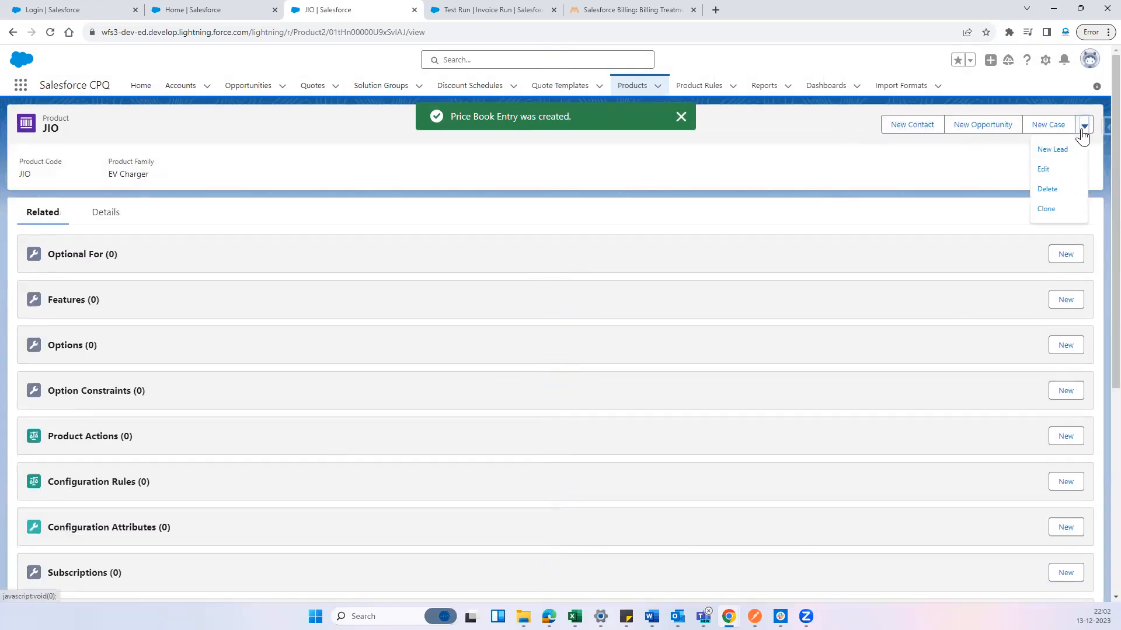
click(1054, 211)
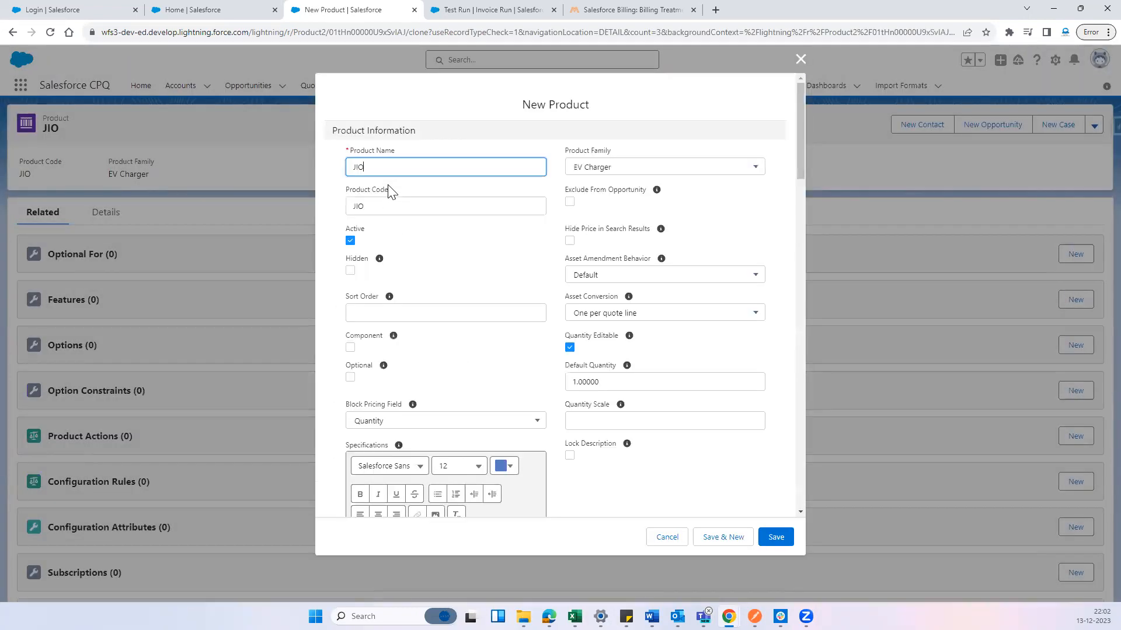
drag(366, 168, 340, 165)
key(BackSpace)
drag(376, 205, 341, 198)
key(BackSpace)
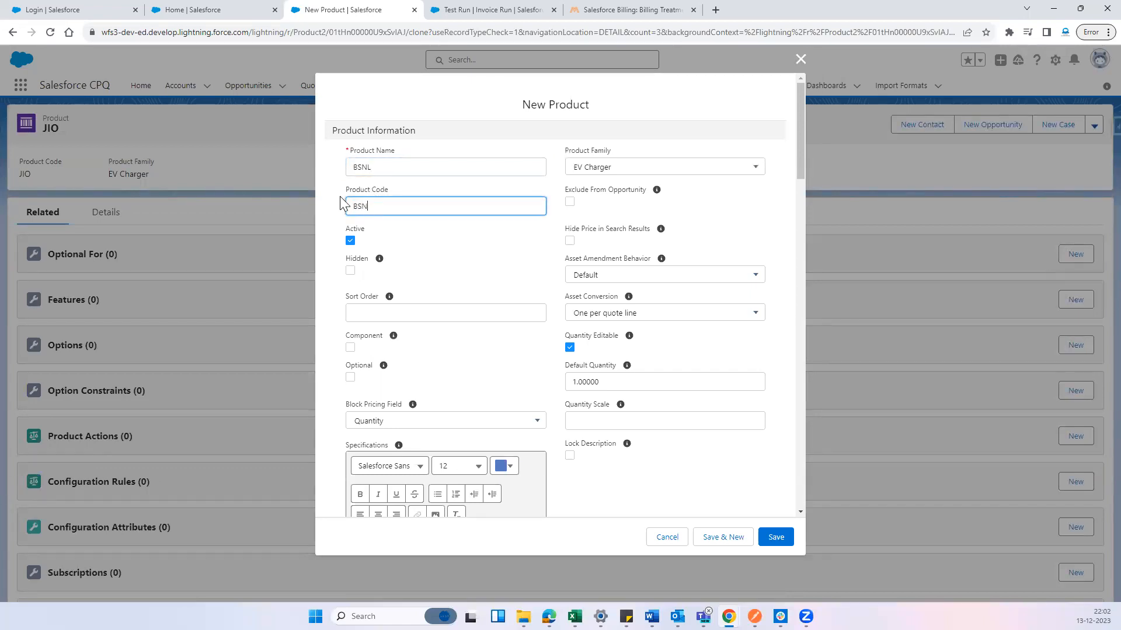
click(555, 287)
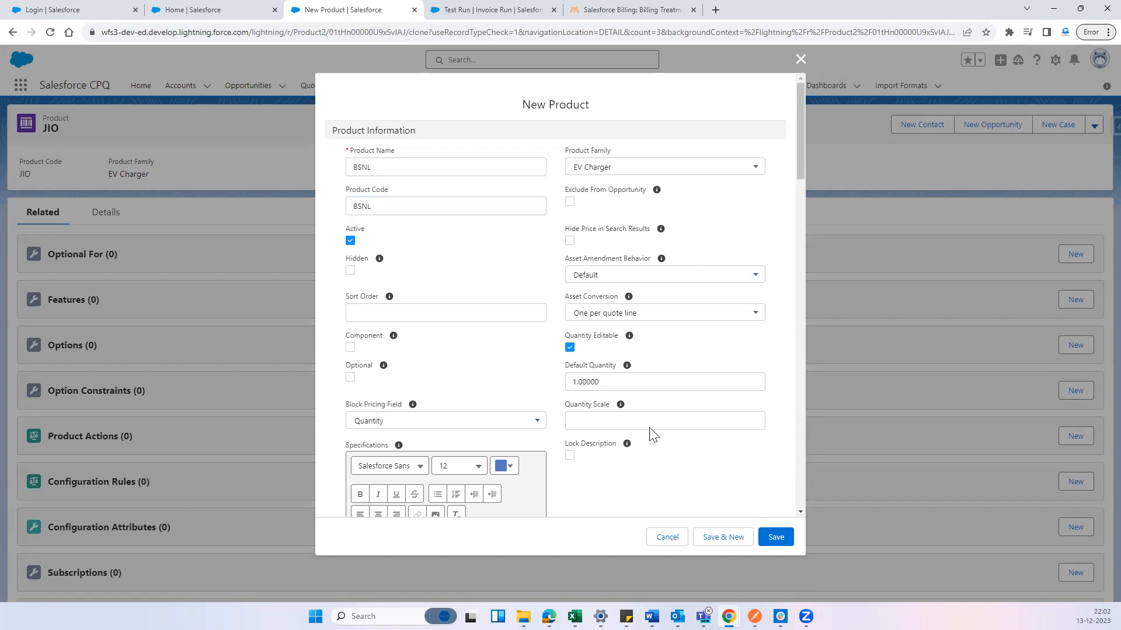
scroll(647, 432, down, 8)
click(775, 538)
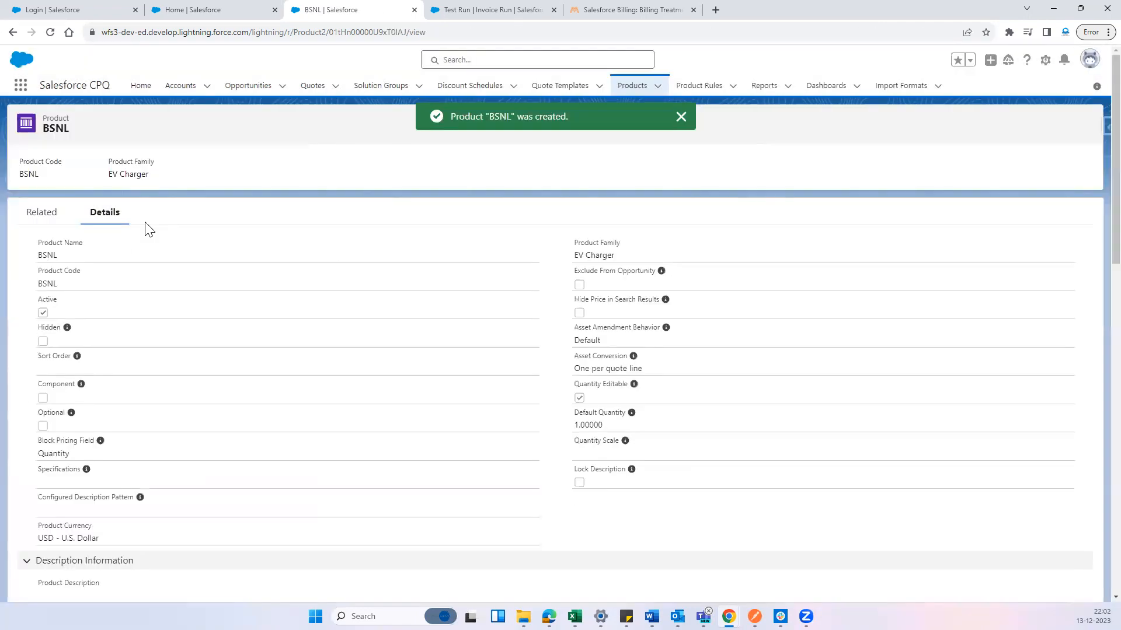
Add a standard price book entry to the BSNL product with a list price of 20 USD and save it
click(42, 214)
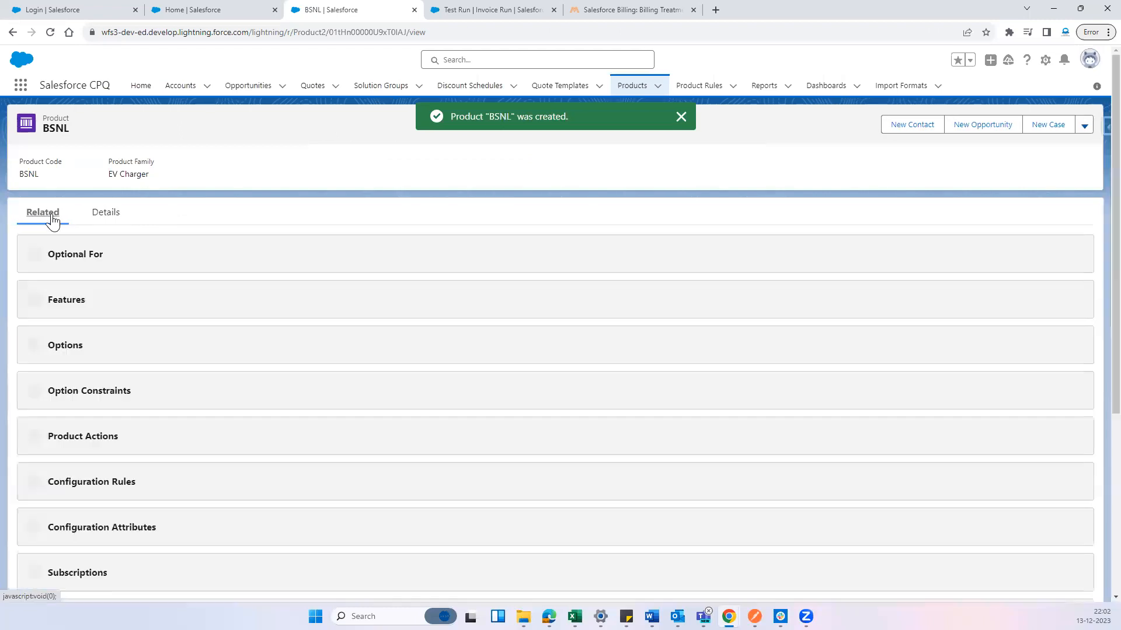
scroll(246, 362, down, 5)
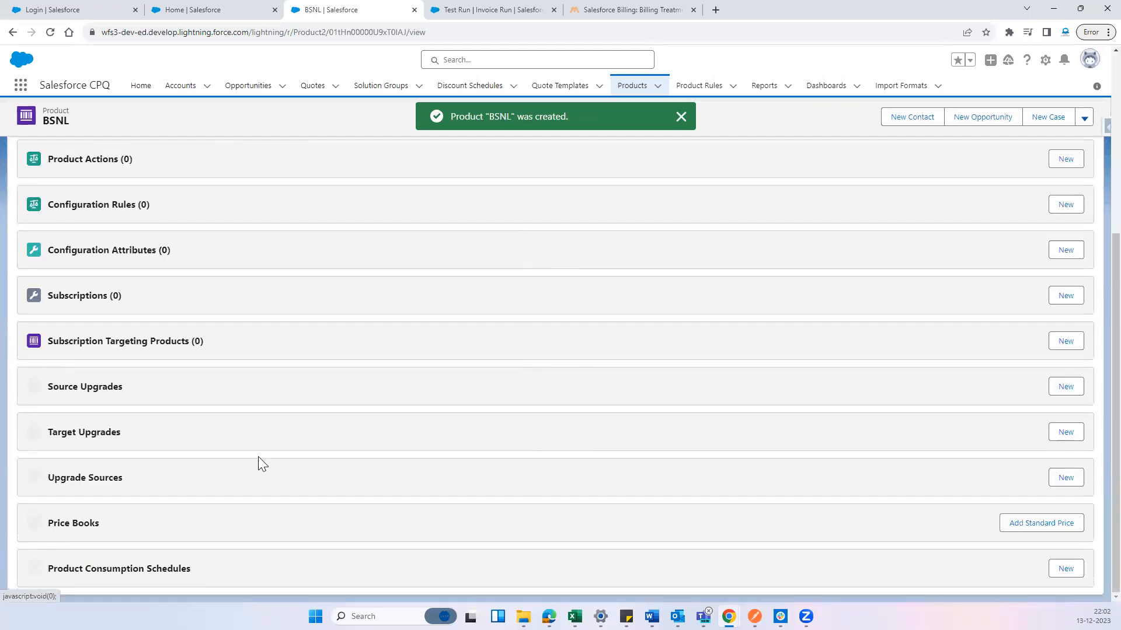
click(1023, 530)
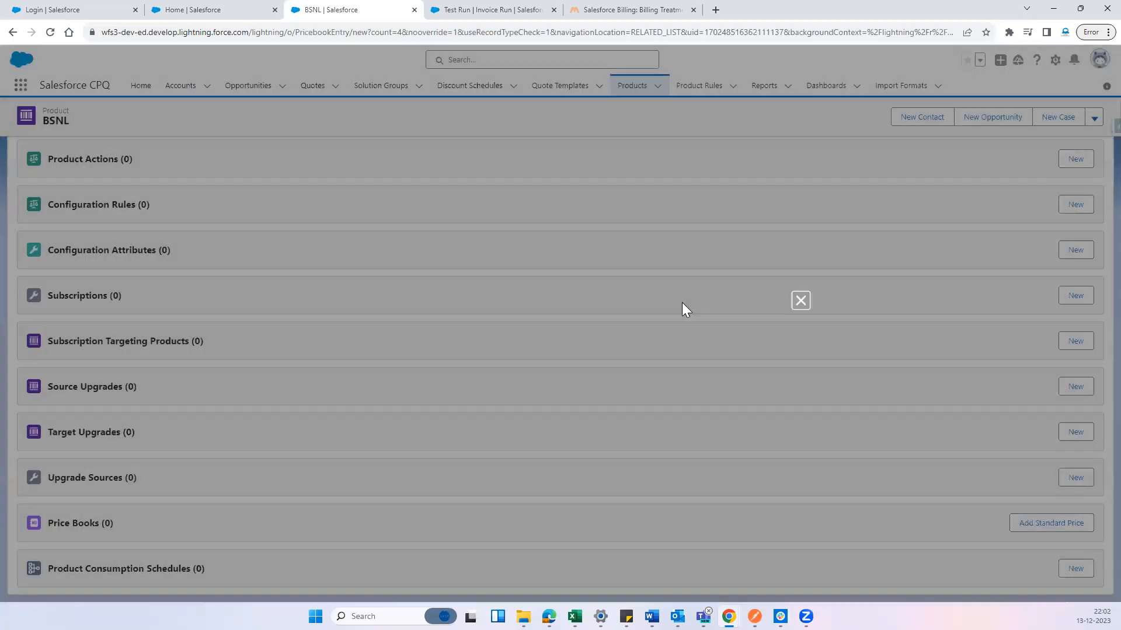
click(413, 370)
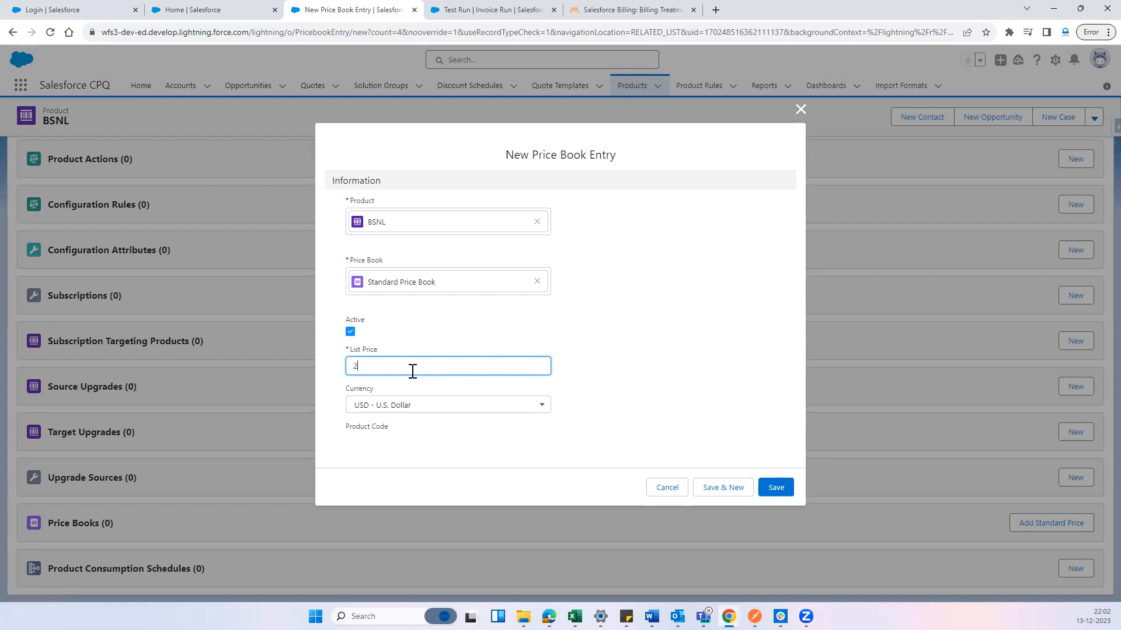
text(20)
click(723, 387)
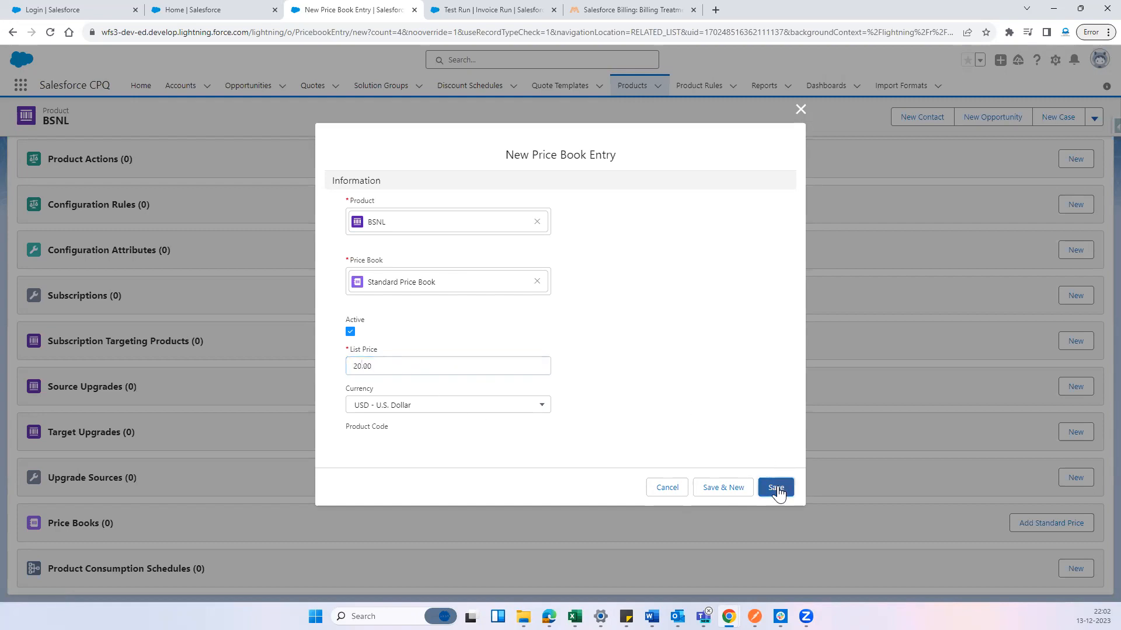
click(777, 488)
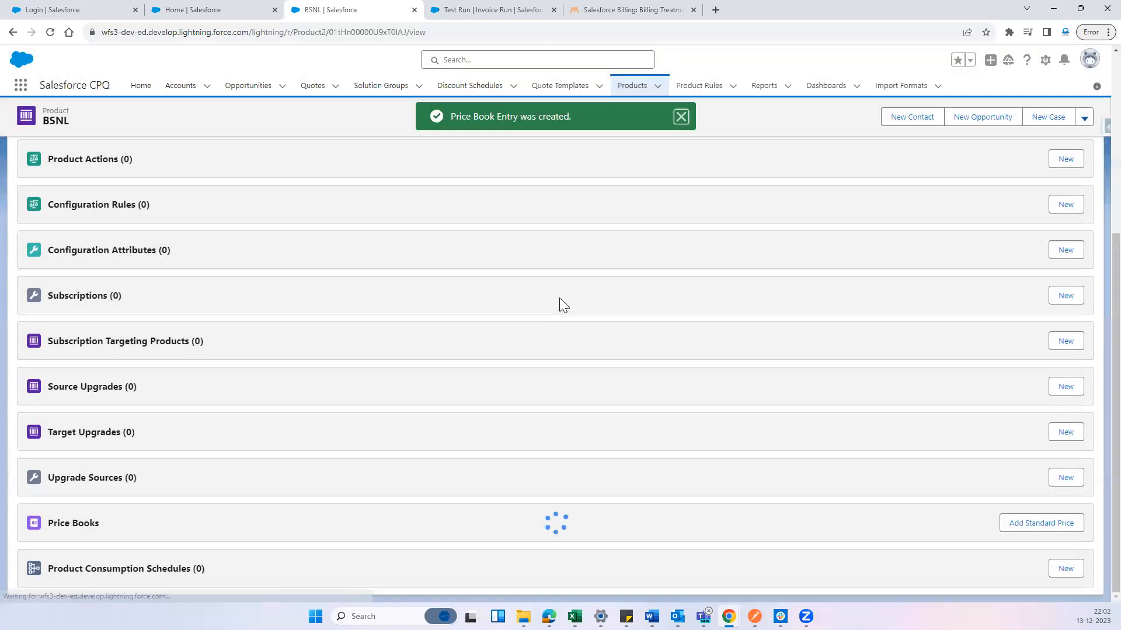
Start another new product record with the product name VI and the product code VI
click(632, 85)
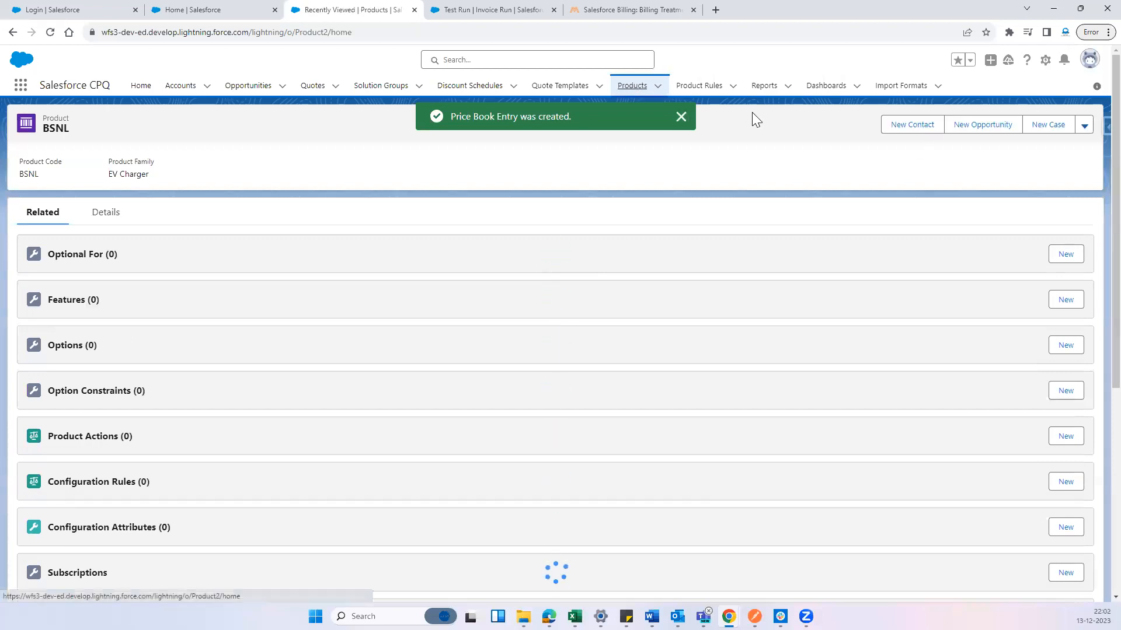
click(1087, 123)
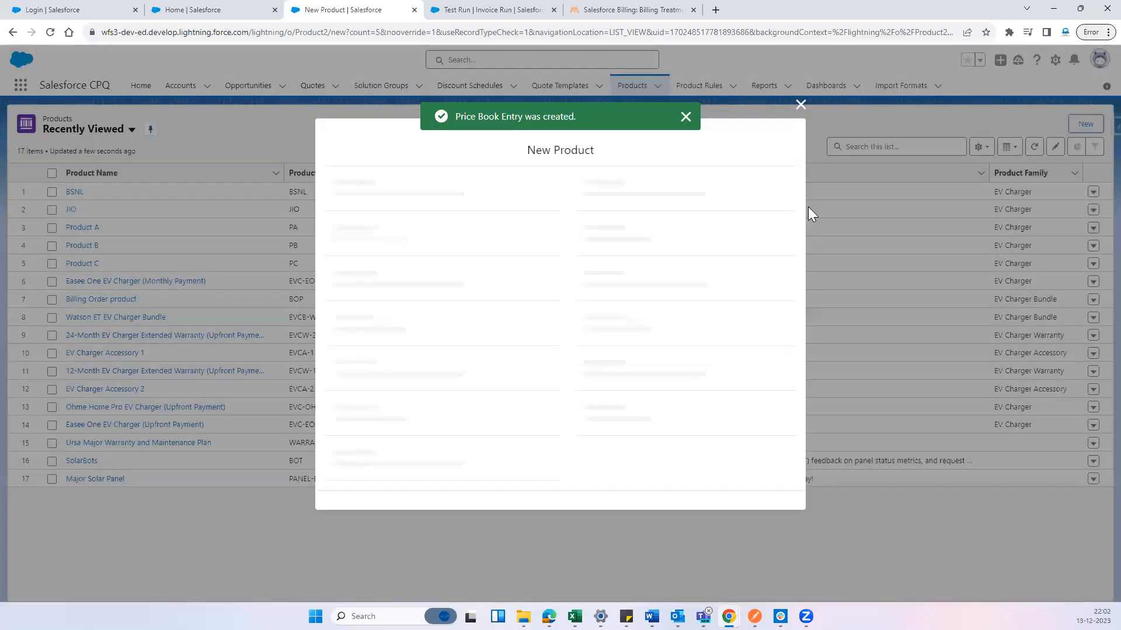
click(376, 174)
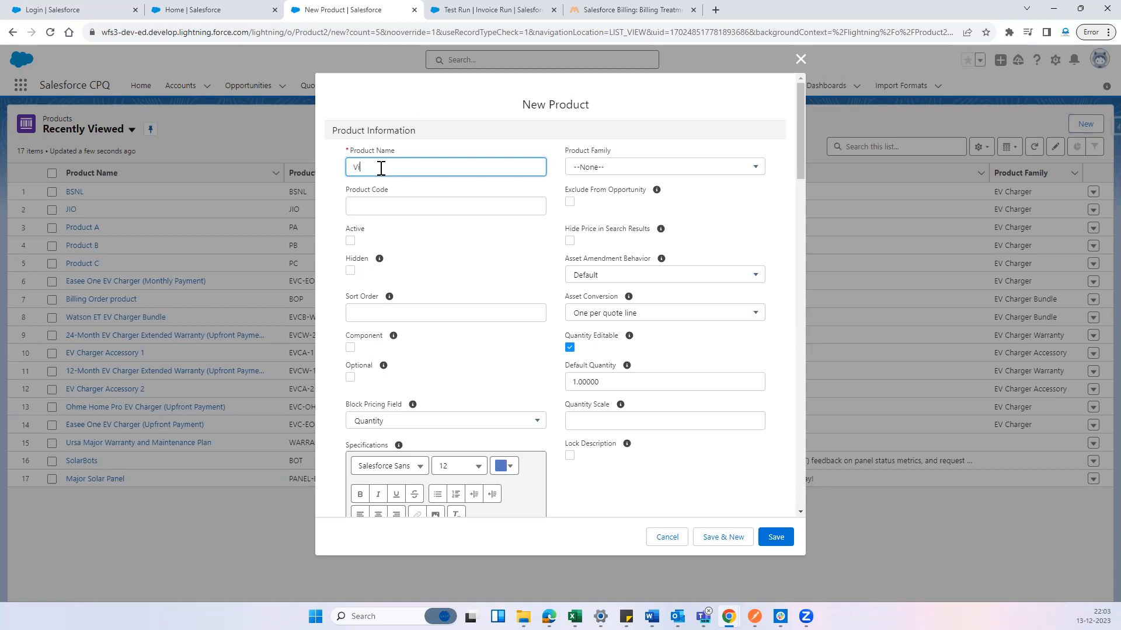
click(406, 208)
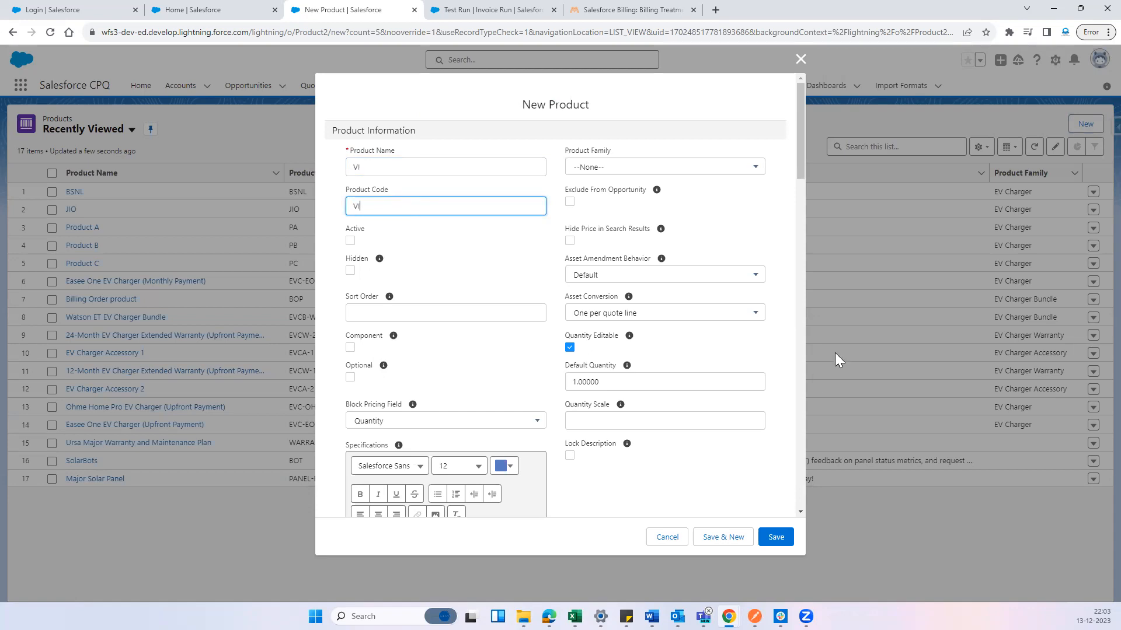
Set the VI product's family to EV Charger, mark it as active and save the record
click(671, 171)
click(625, 231)
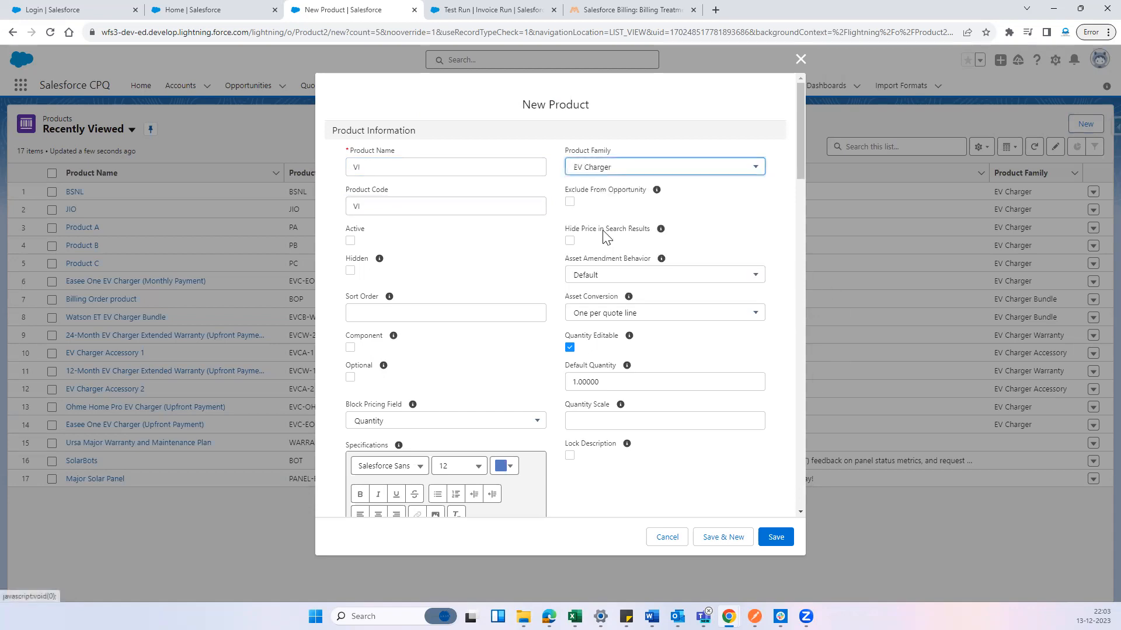
click(351, 240)
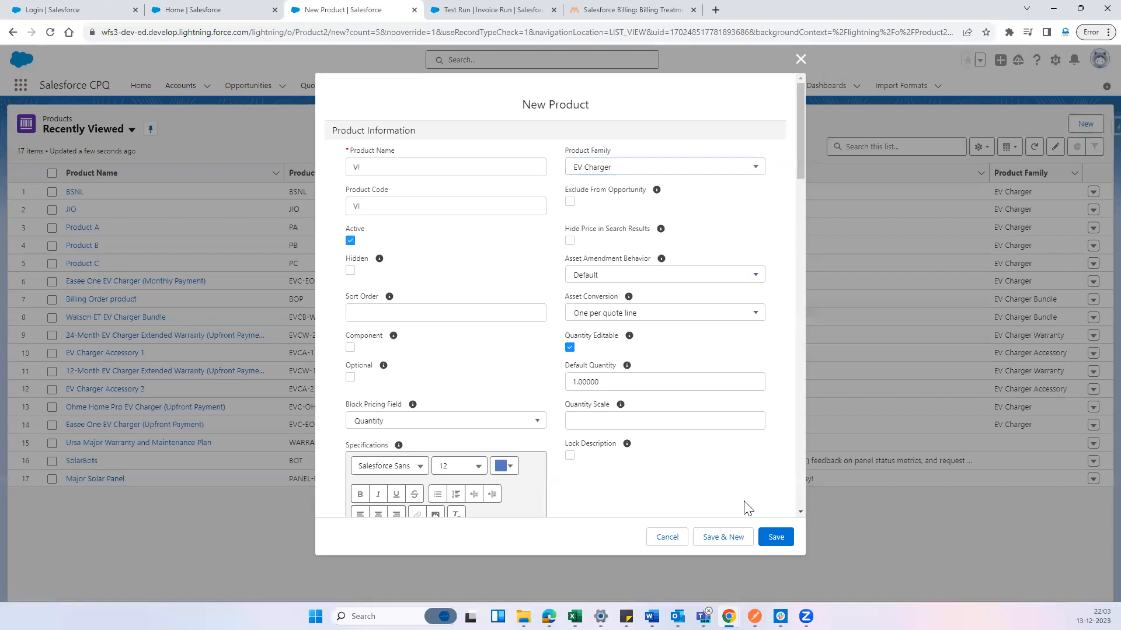
click(775, 537)
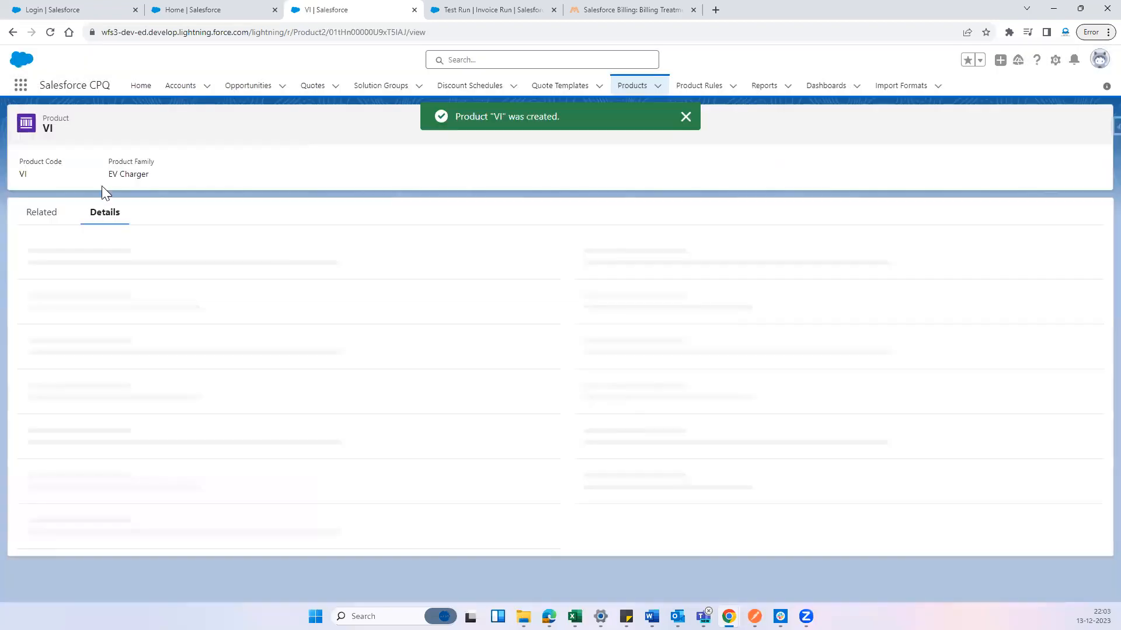
Add a standard price book entry with a list price to the VI product and save it
click(35, 215)
scroll(359, 411, down, 10)
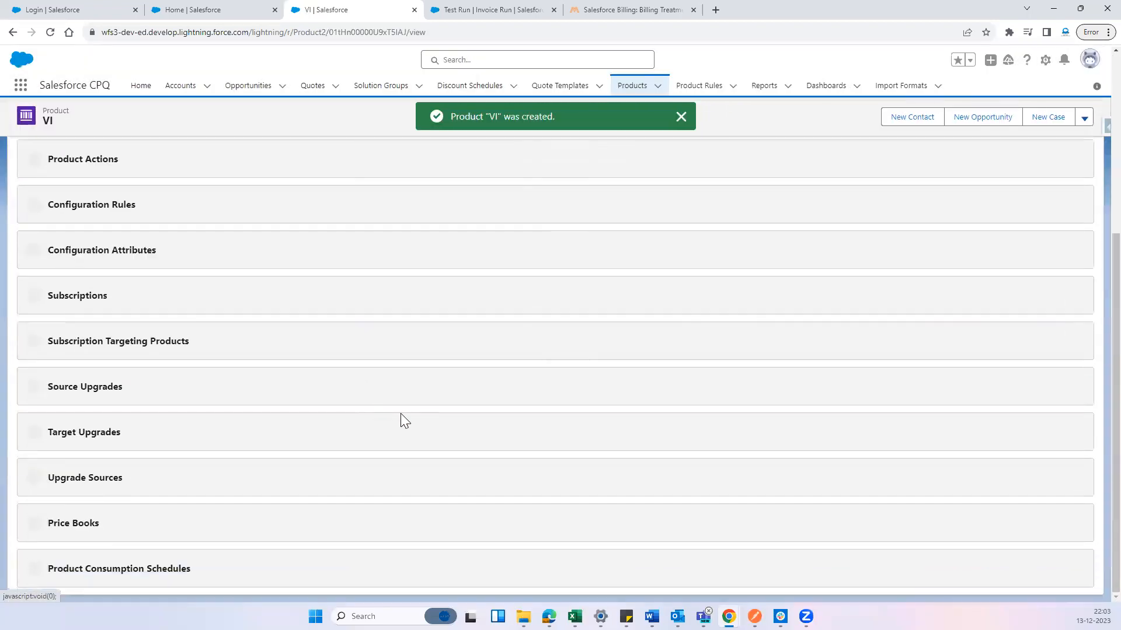
click(1039, 527)
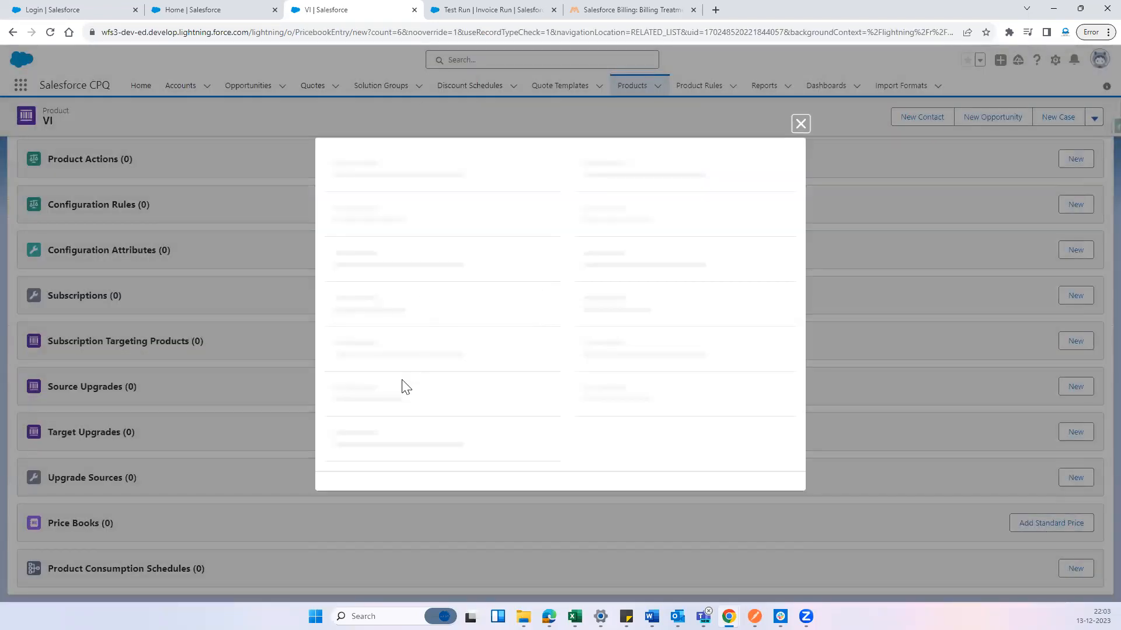
click(376, 370)
click(635, 368)
click(496, 405)
click(635, 393)
click(782, 487)
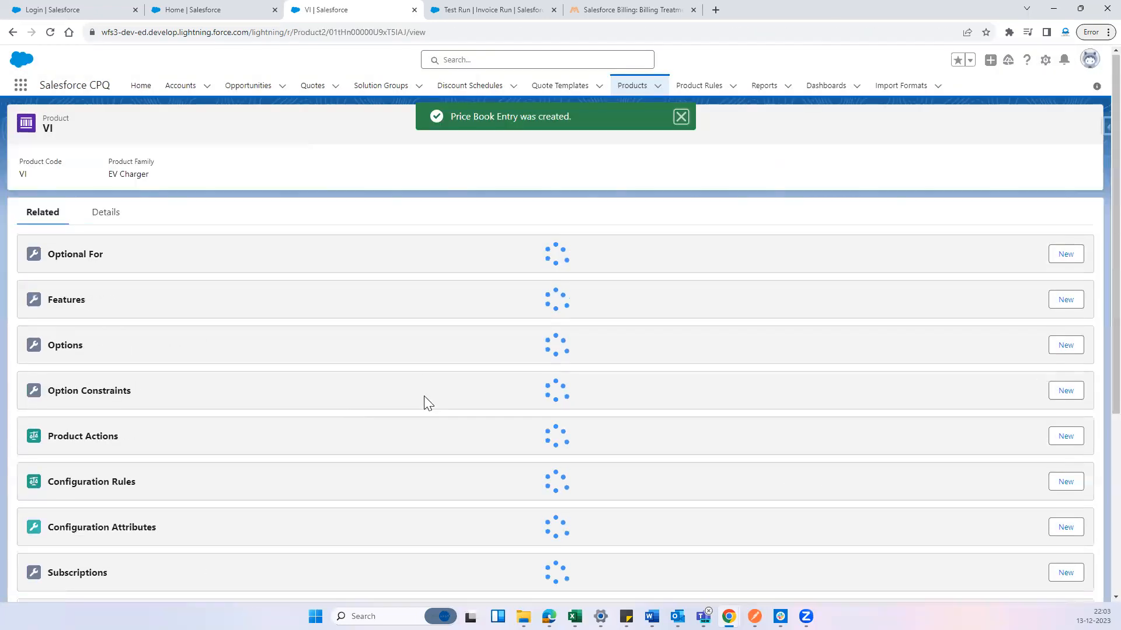
Return to the product list and open the JIO and BSNL products in separate browser tabs
click(622, 96)
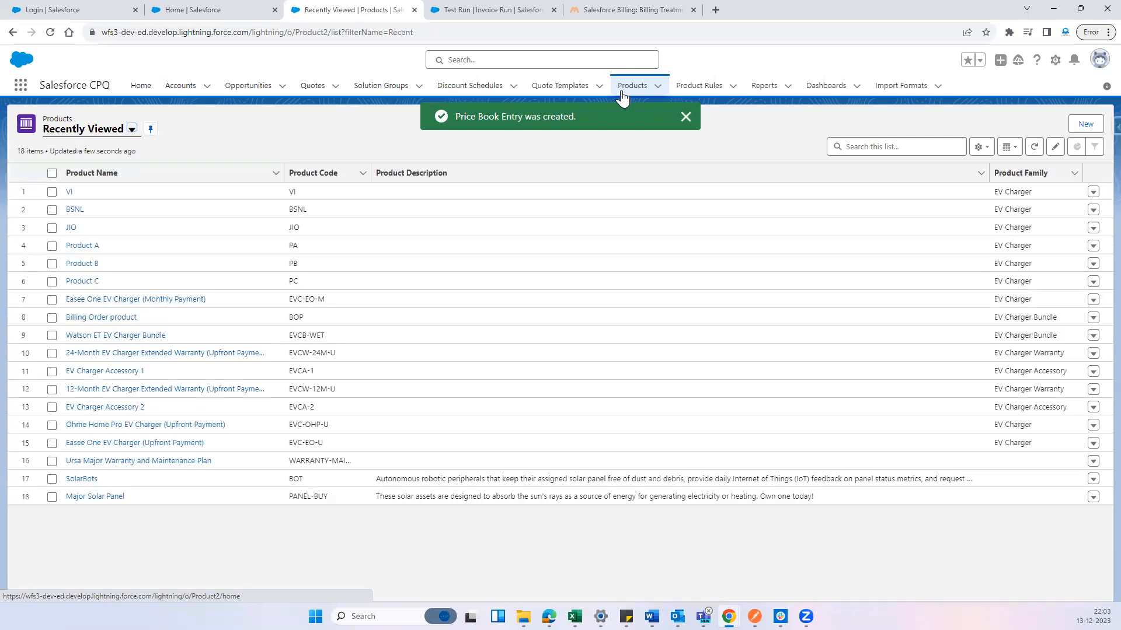
click(385, 244)
drag(421, 227, 61, 187)
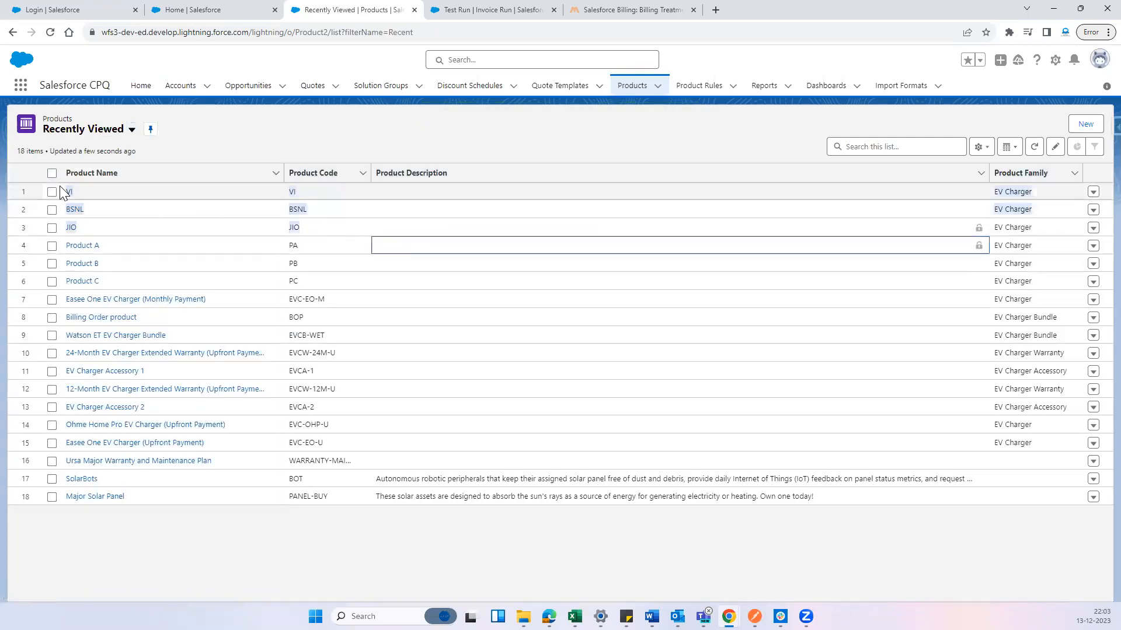
click(212, 138)
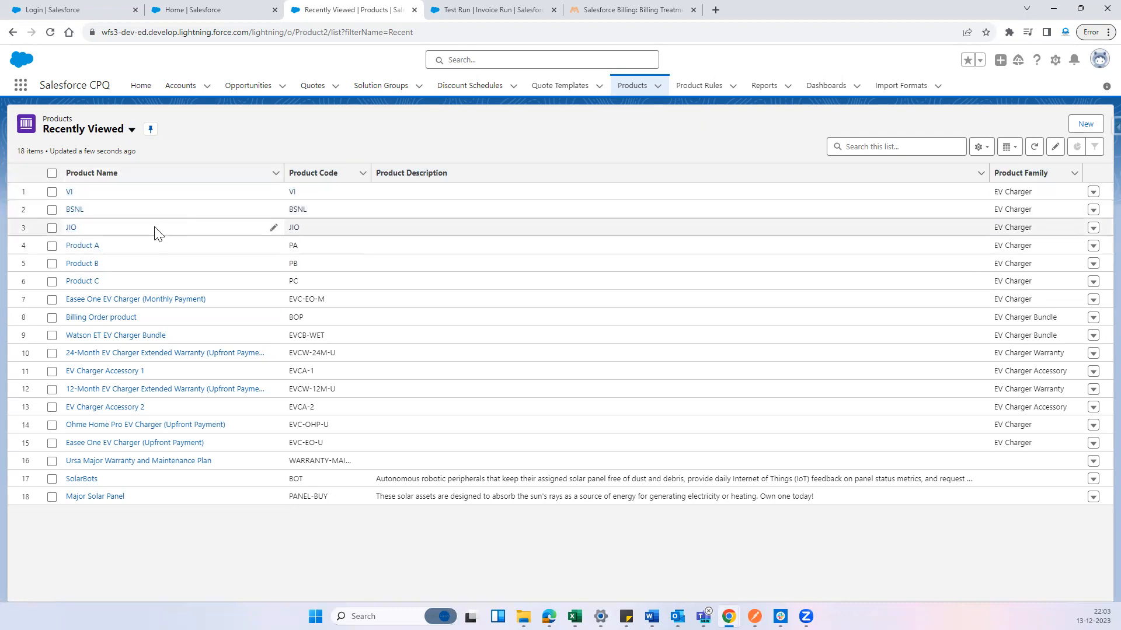
drag(307, 193, 286, 195)
click(222, 141)
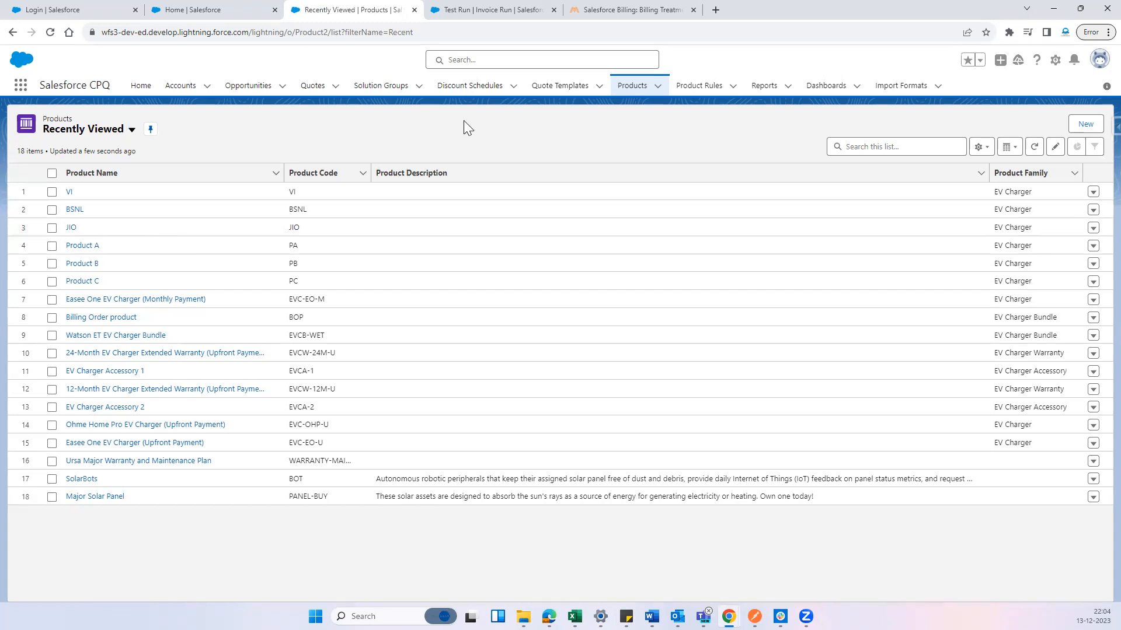
ctrl+click(69, 228)
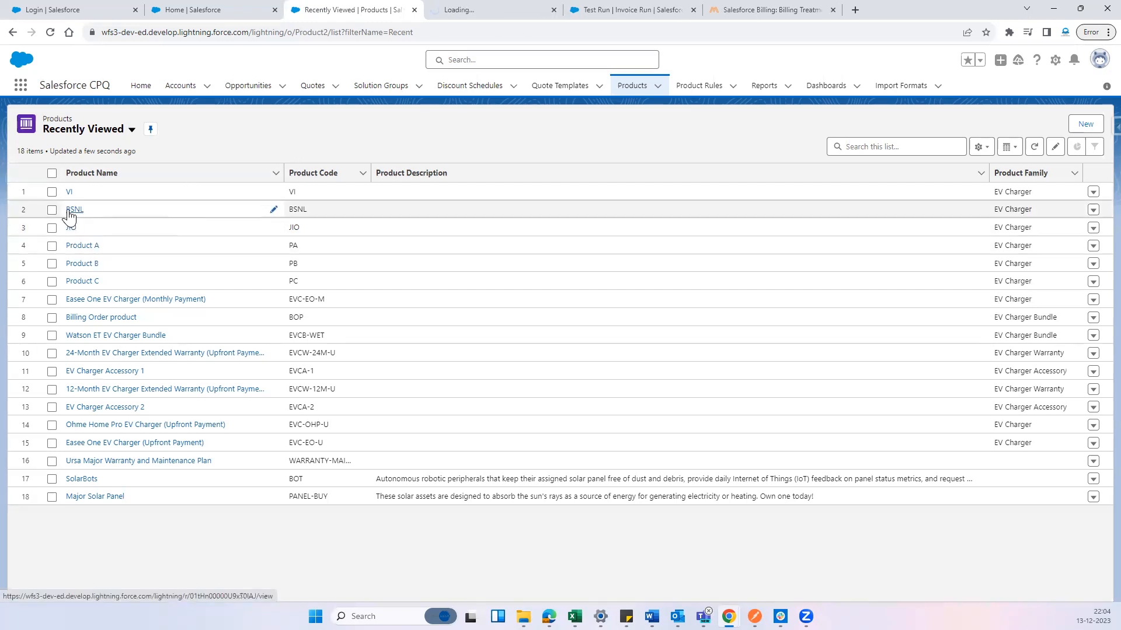
ctrl+click(71, 211)
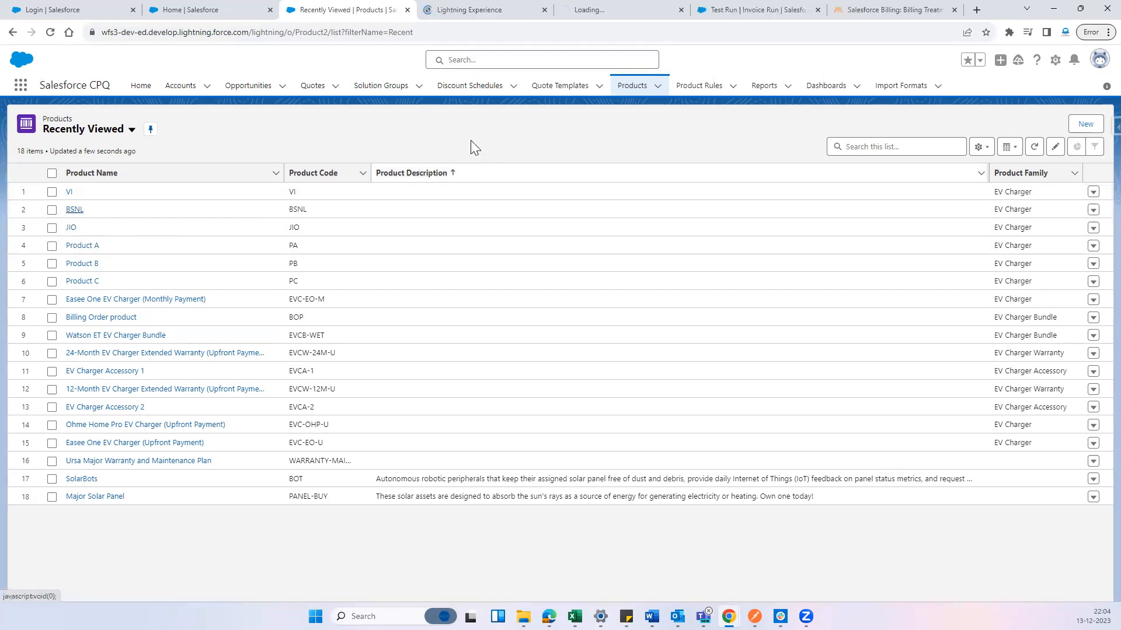
Find the Salesforce Billing Configuration app, open it in a new browser tab and display its billing rules list
click(24, 89)
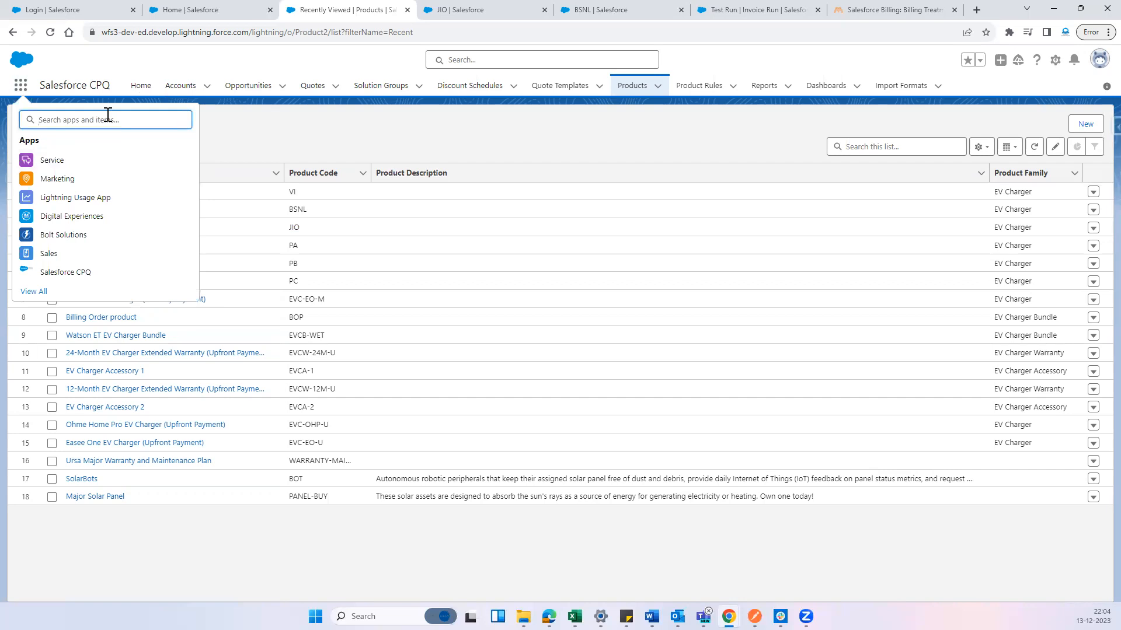
text(Billing)
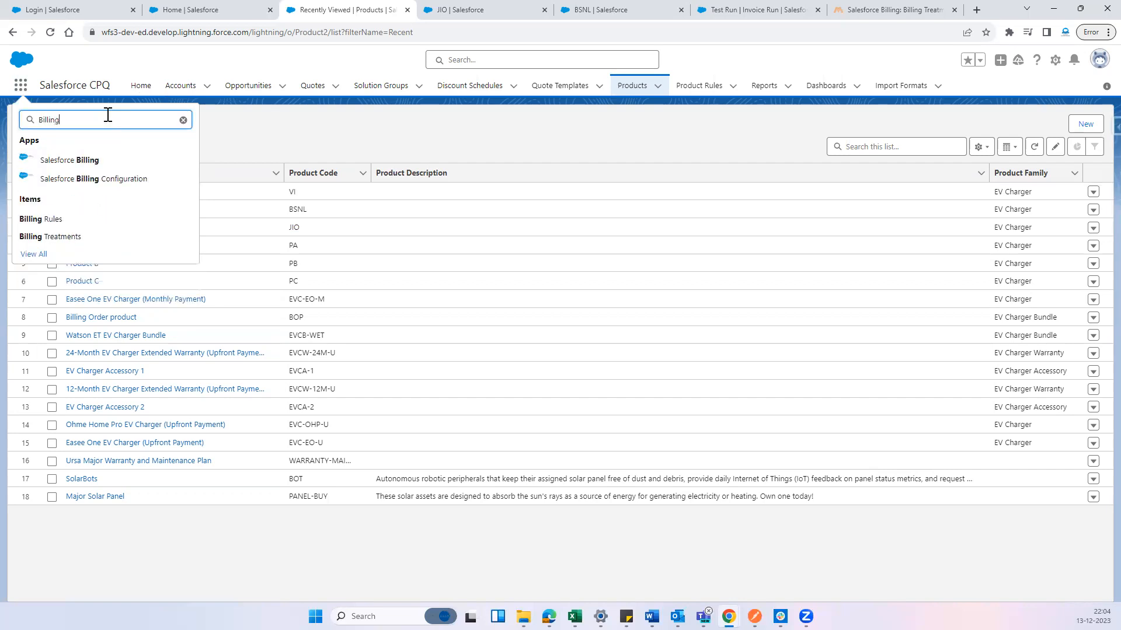
middle_click(138, 180)
drag(625, 7, 424, 9)
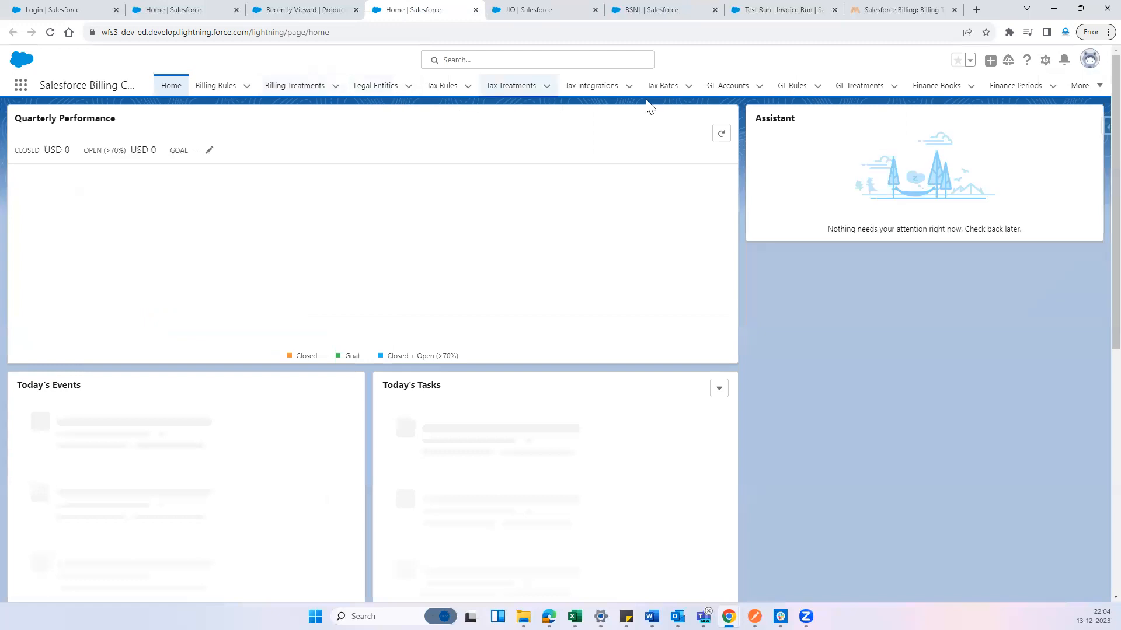
click(215, 86)
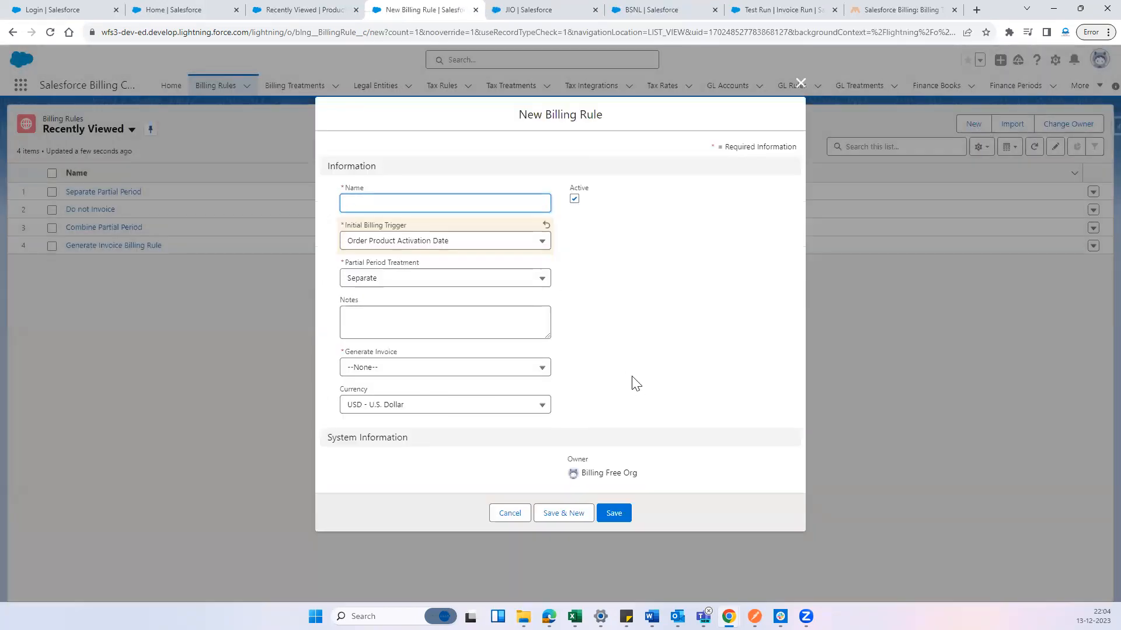
click(799, 84)
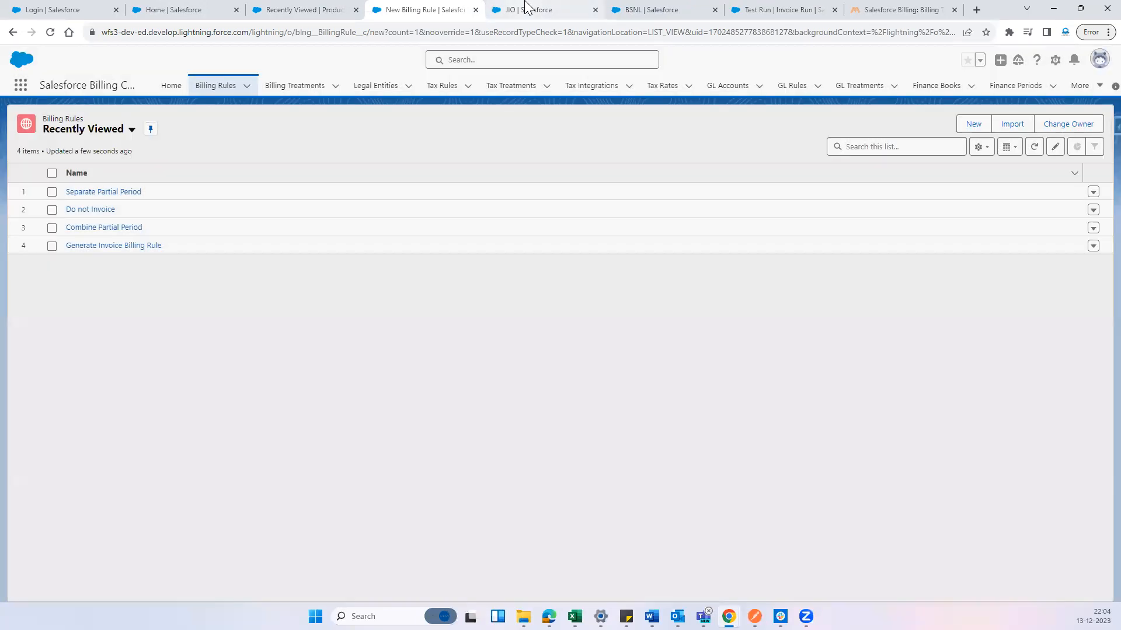
Switch to the JIO product, check its Salesforce Billing Configuration section and open the record for editing
click(525, 9)
scroll(288, 325, down, 7)
scroll(355, 340, up, 7)
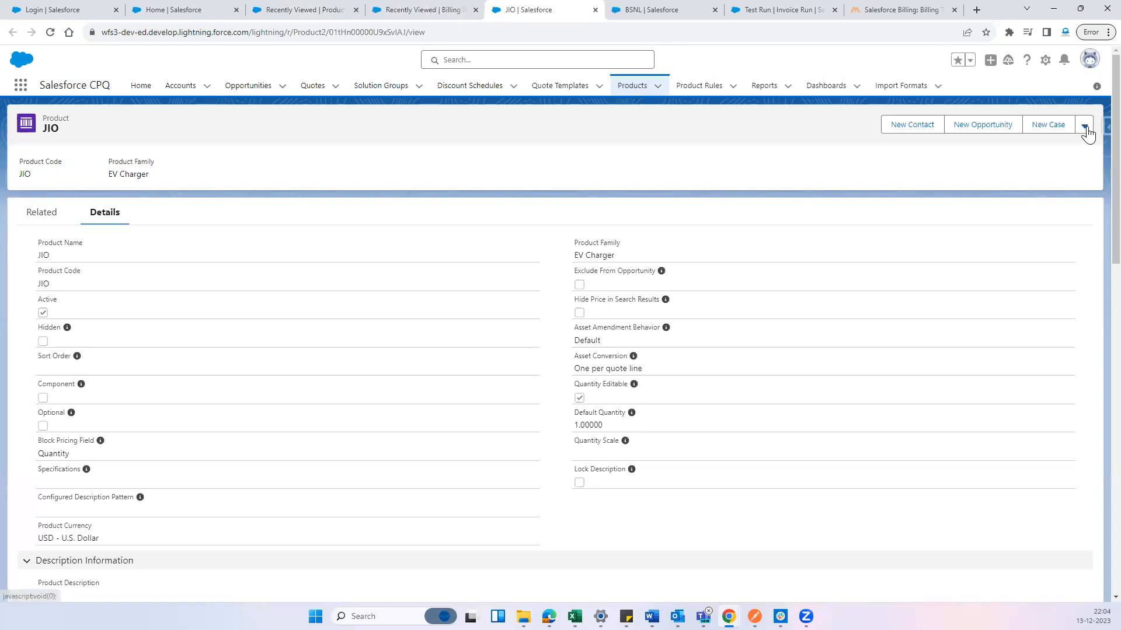
scroll(298, 394, down, 7)
scroll(295, 395, down, 7)
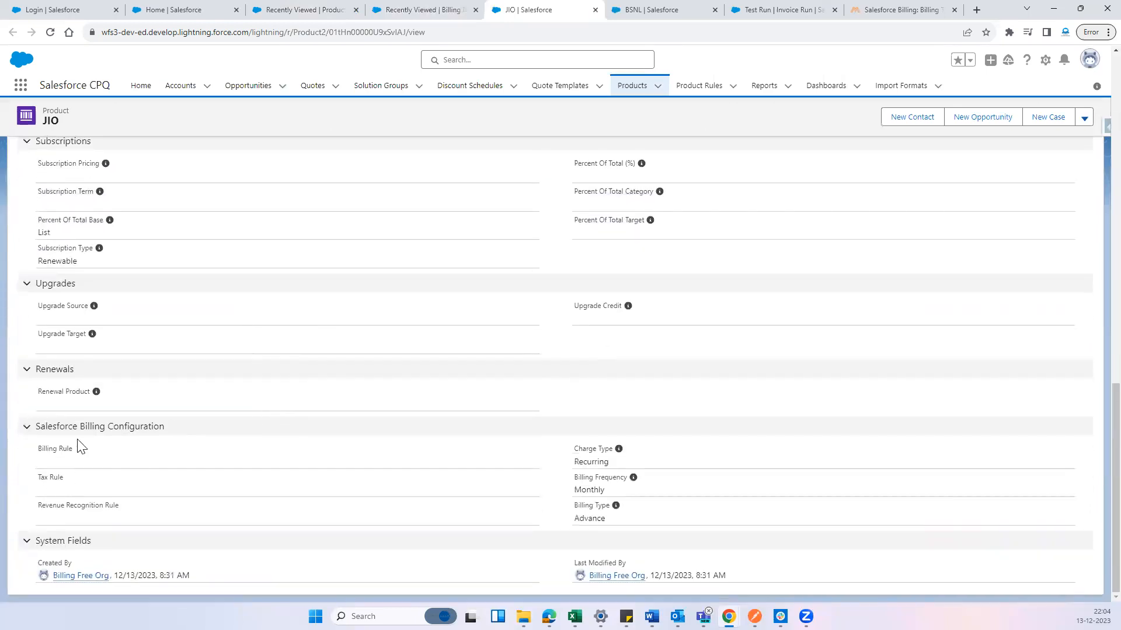
triple_click(76, 450)
click(1084, 118)
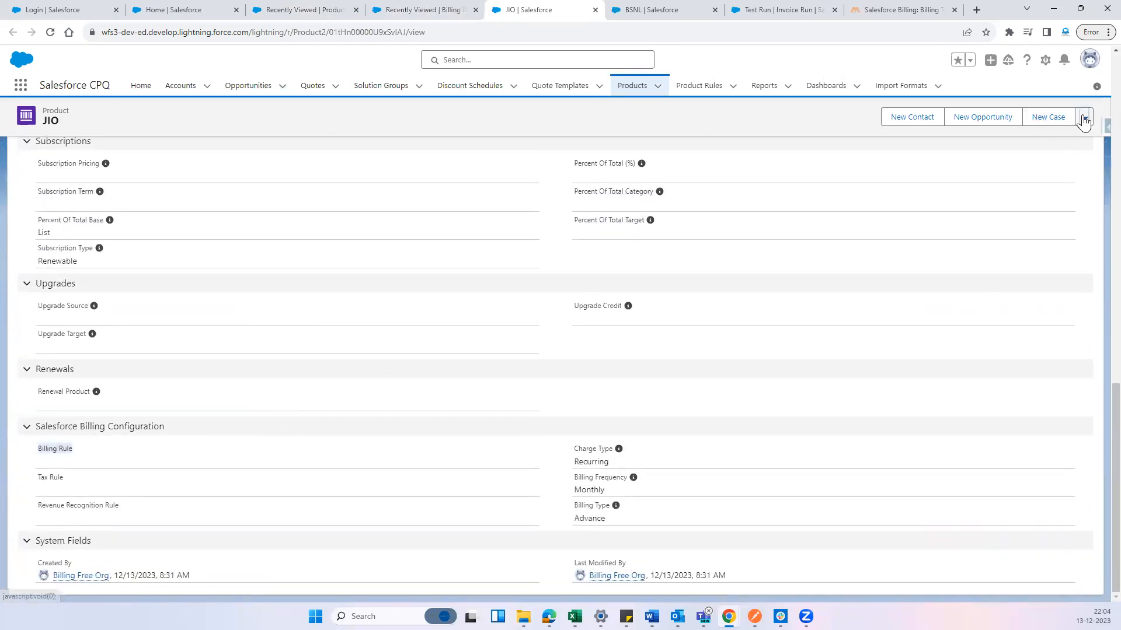
click(1050, 168)
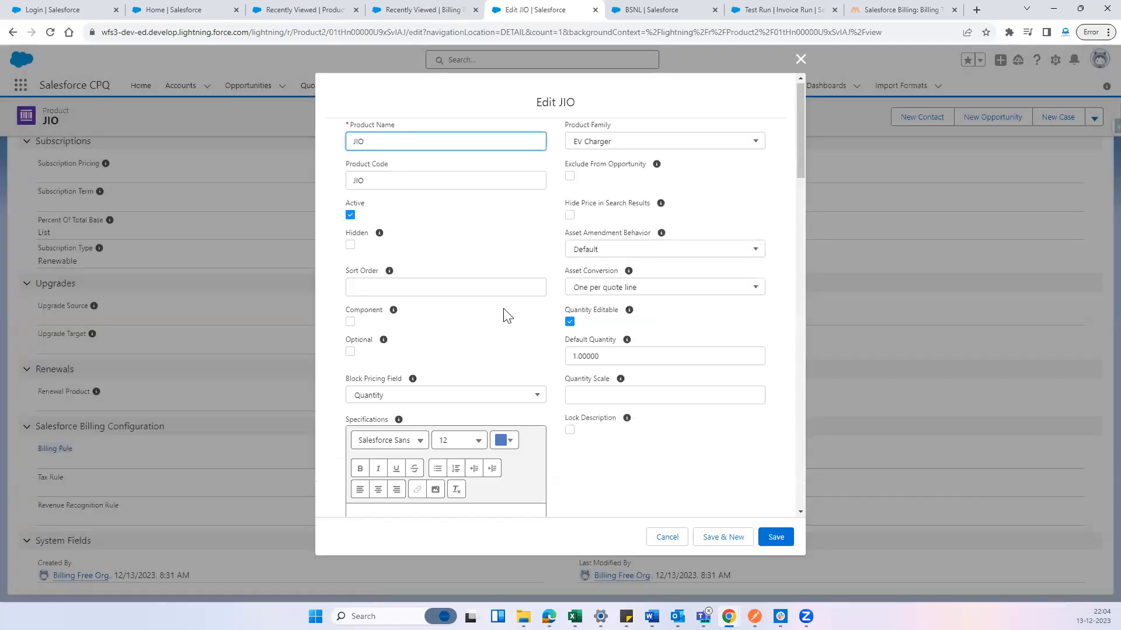
Start a new billing rule from the JIO product's Billing Rule field and name it Combine Billing Rule1
scroll(502, 309, down, 10)
scroll(503, 309, down, 12)
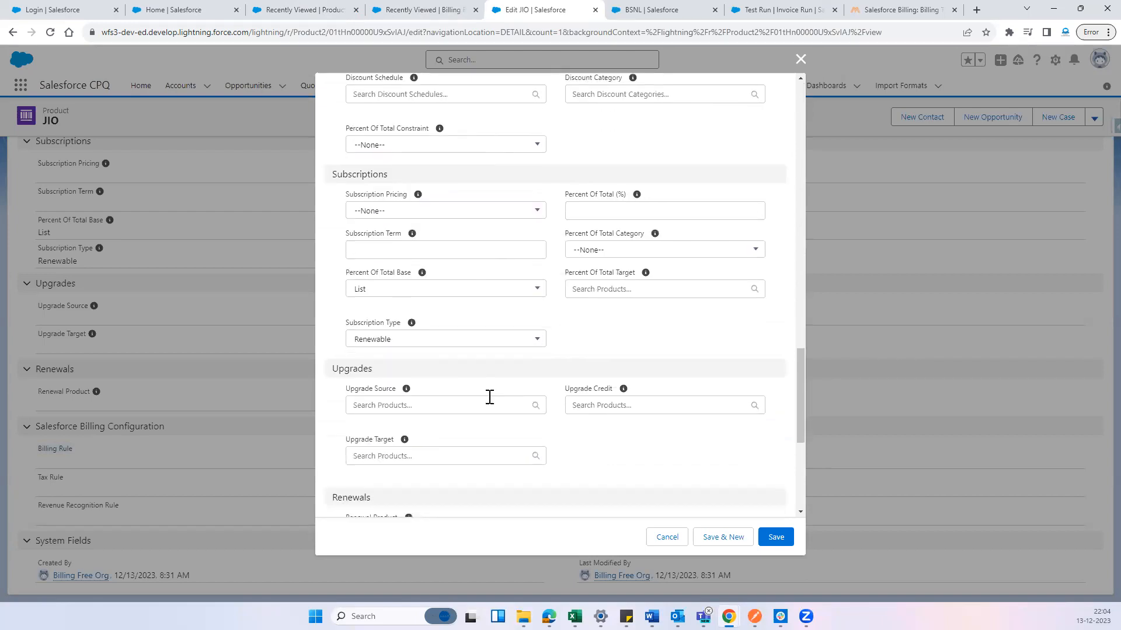
scroll(521, 396, down, 2)
click(418, 315)
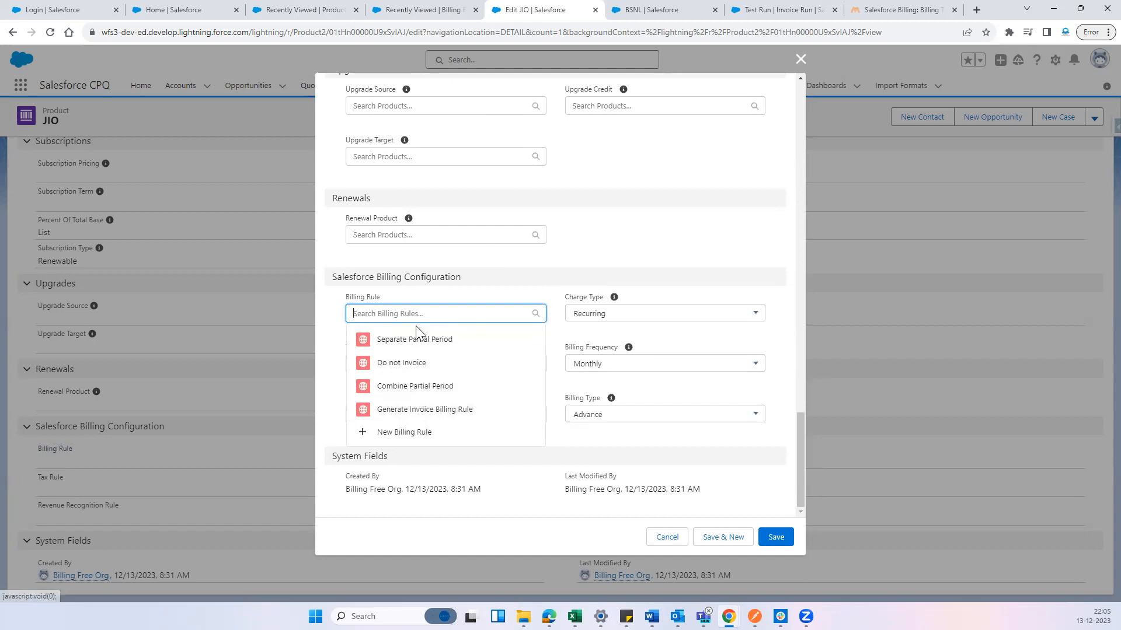
click(417, 442)
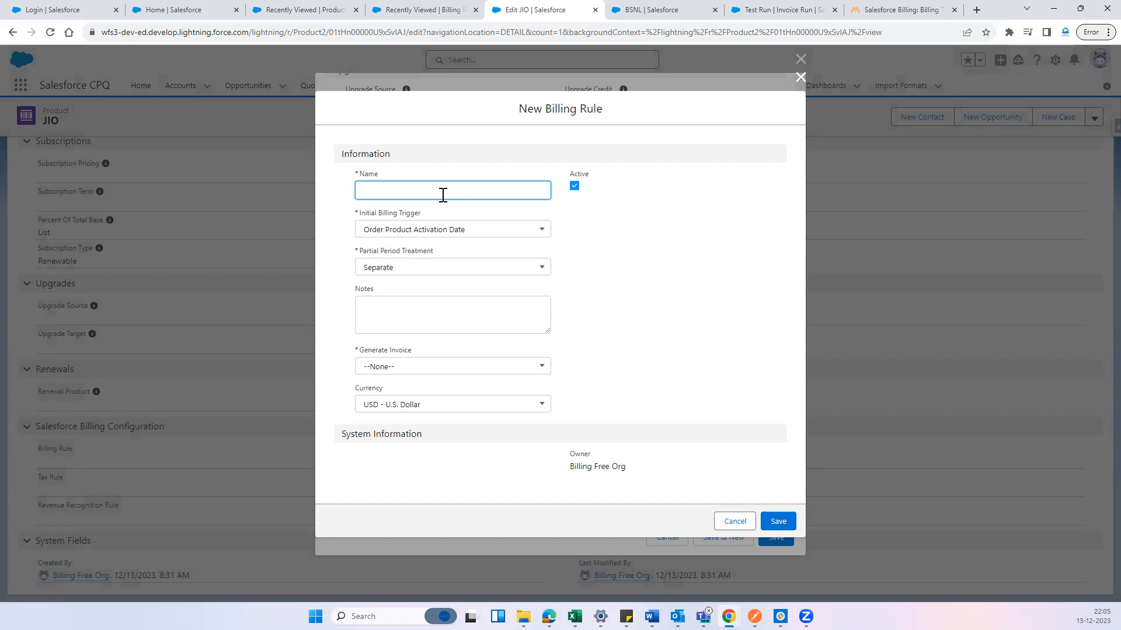
text(mb)
key(BackSpace)
key(BackSpace)
key(BackSpace)
key(BackSpace)
key(BackSpace)
text(Comb)
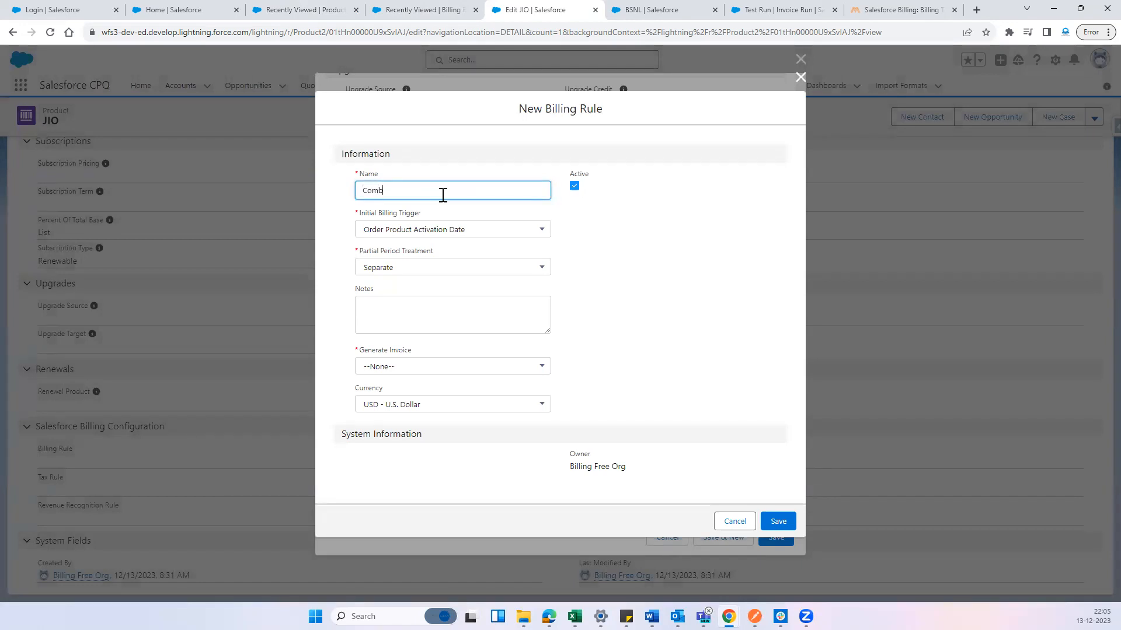
text(ine Billing Rule1)
drag(432, 212, 378, 213)
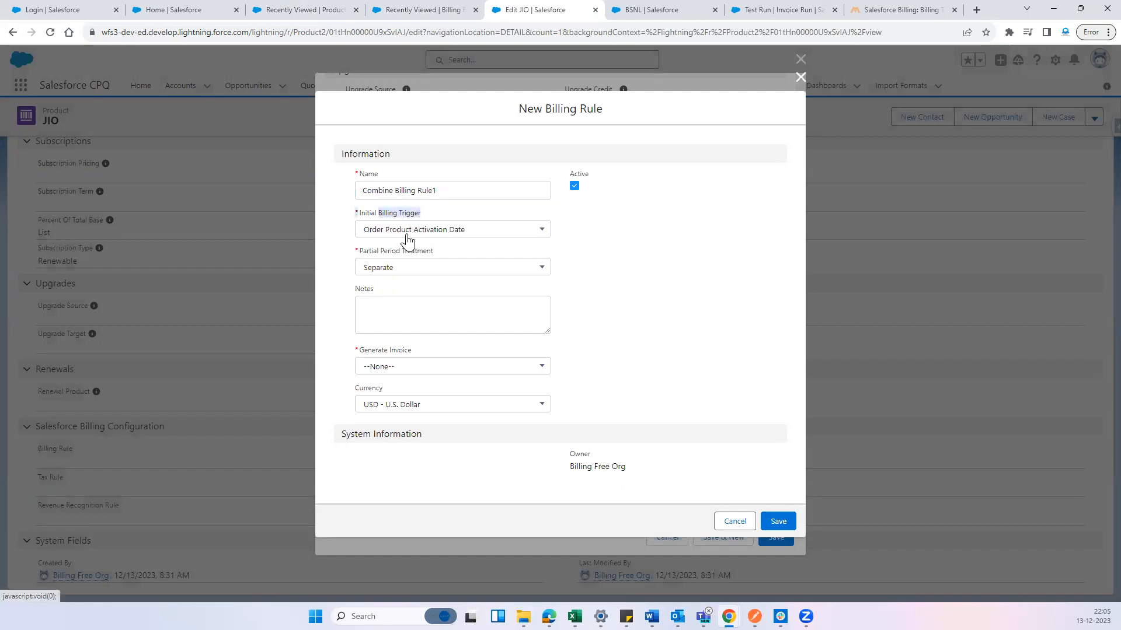
click(651, 260)
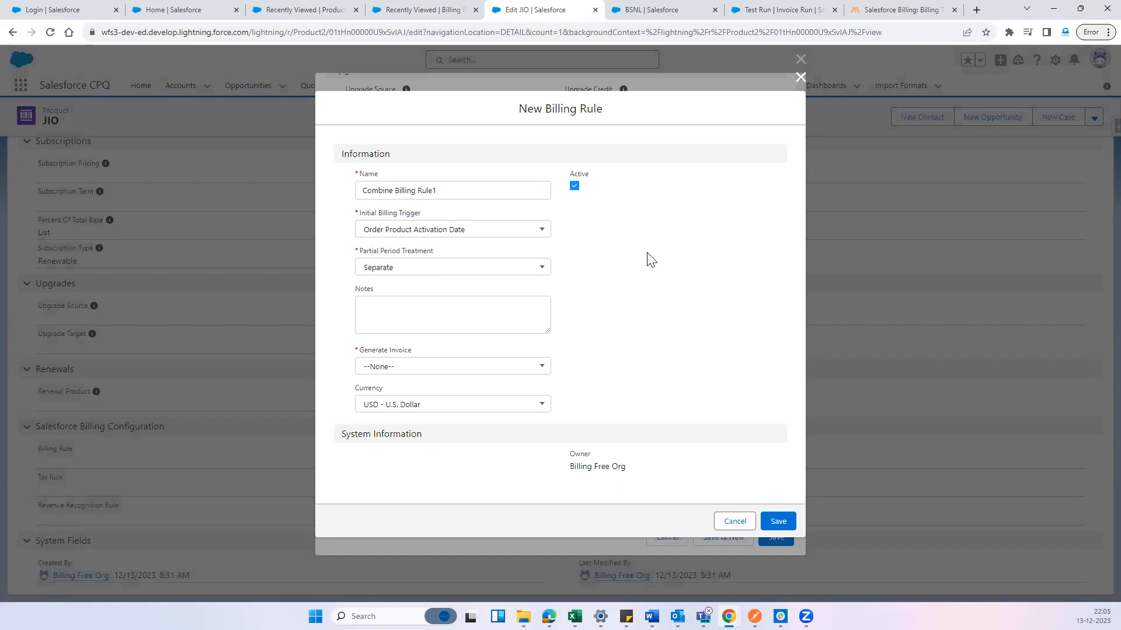
Set the new billing rule's partial period treatment to Combine and Generate Invoice to Yes, and save the rule
drag(433, 251, 341, 246)
click(464, 267)
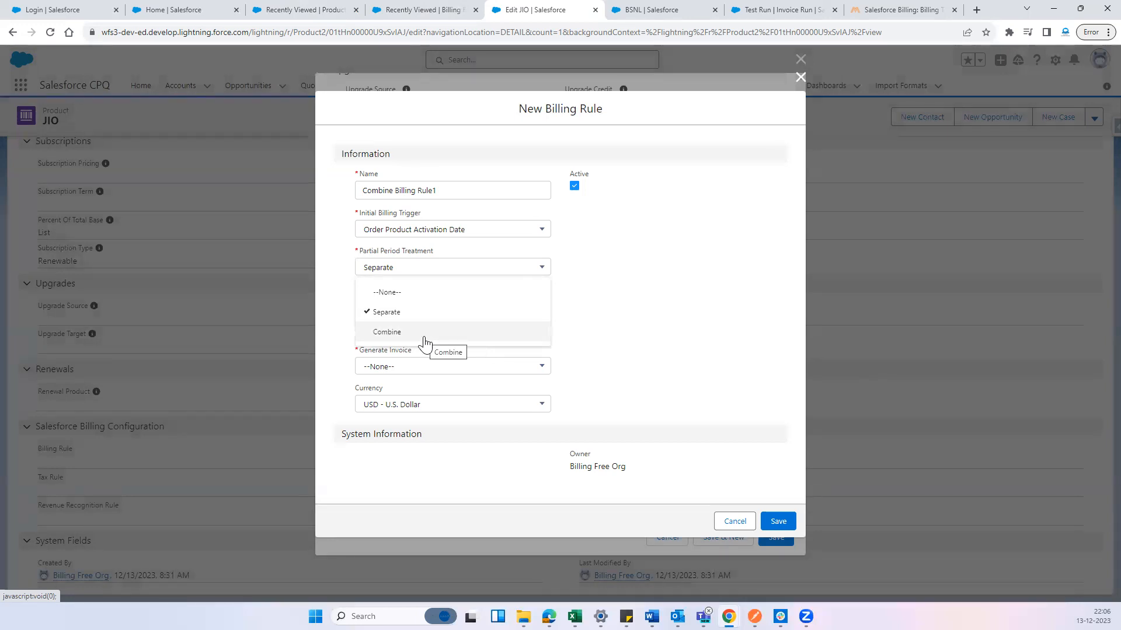
click(424, 335)
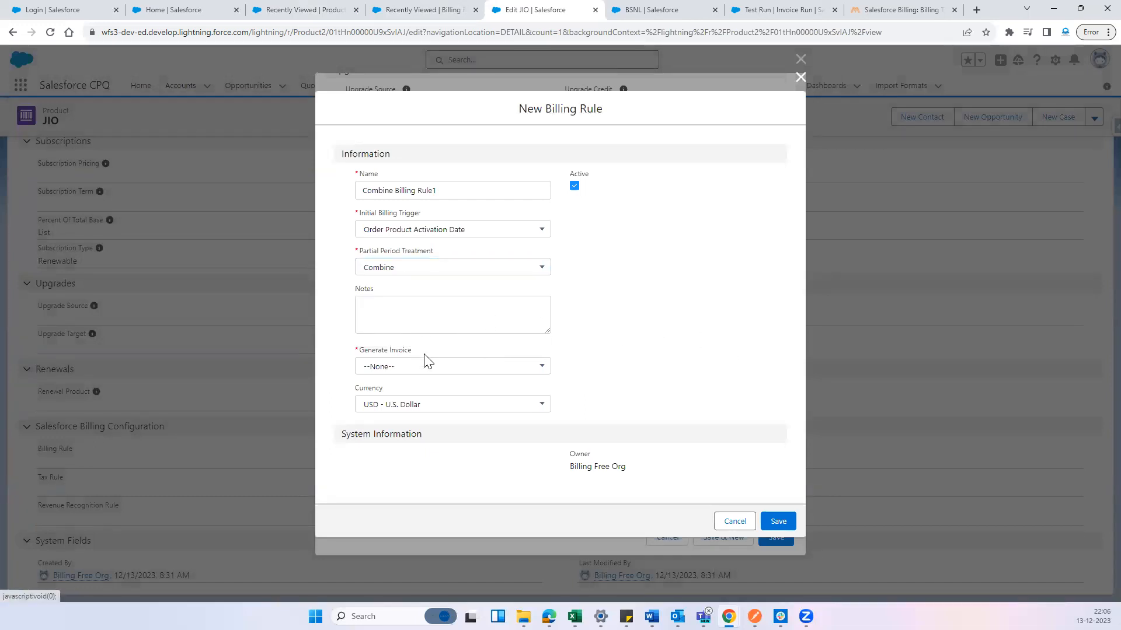
drag(420, 353, 352, 350)
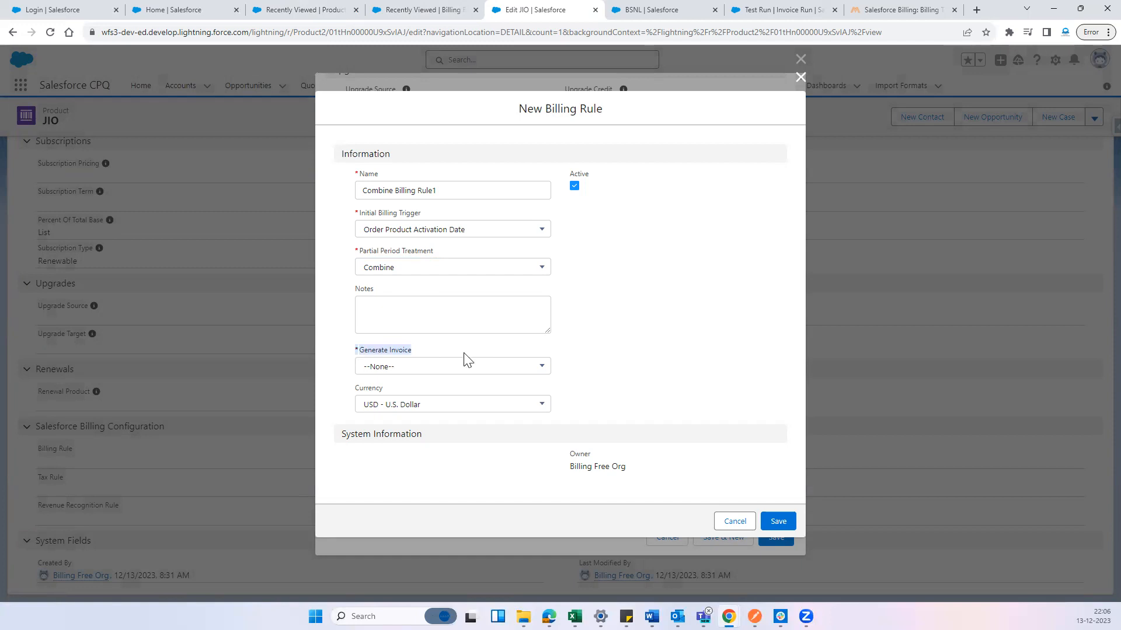
click(461, 373)
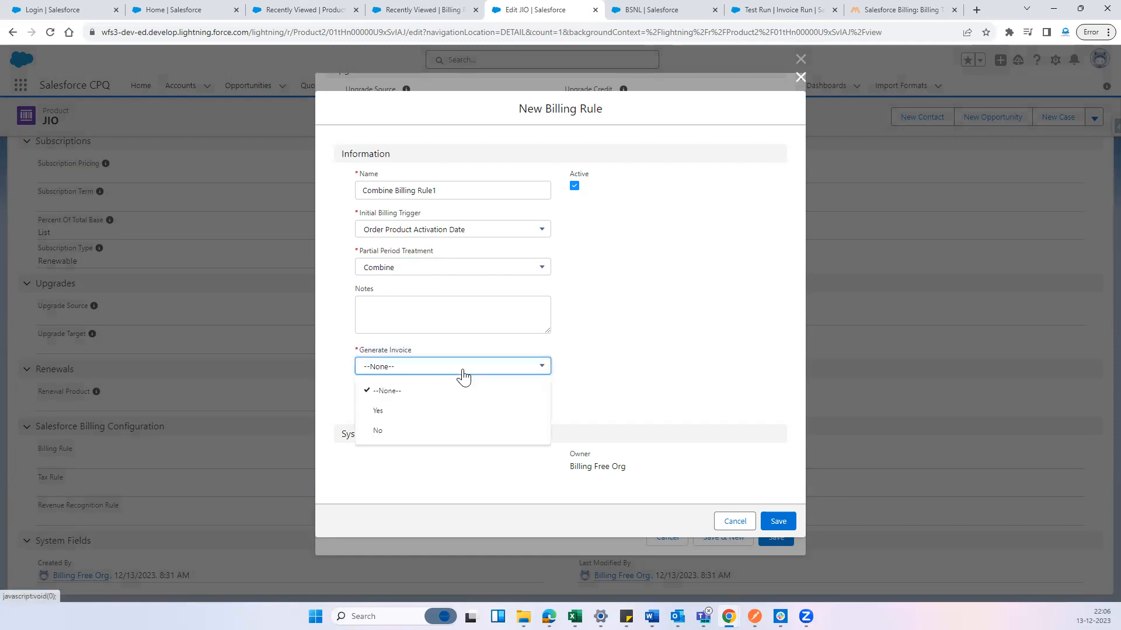
click(437, 411)
click(436, 367)
click(706, 371)
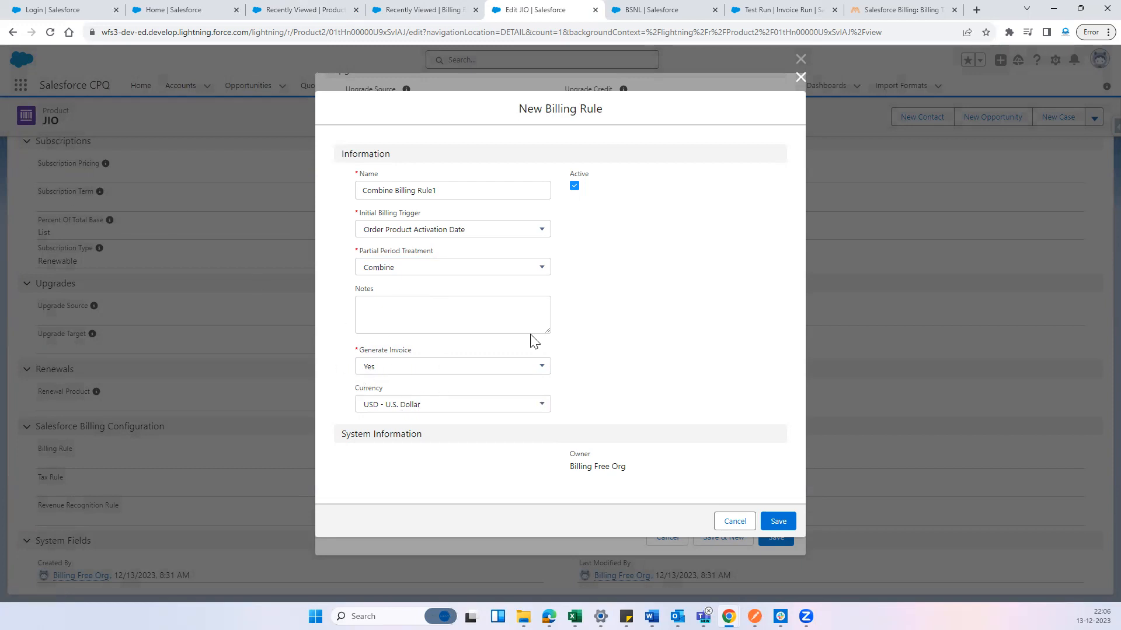
click(778, 521)
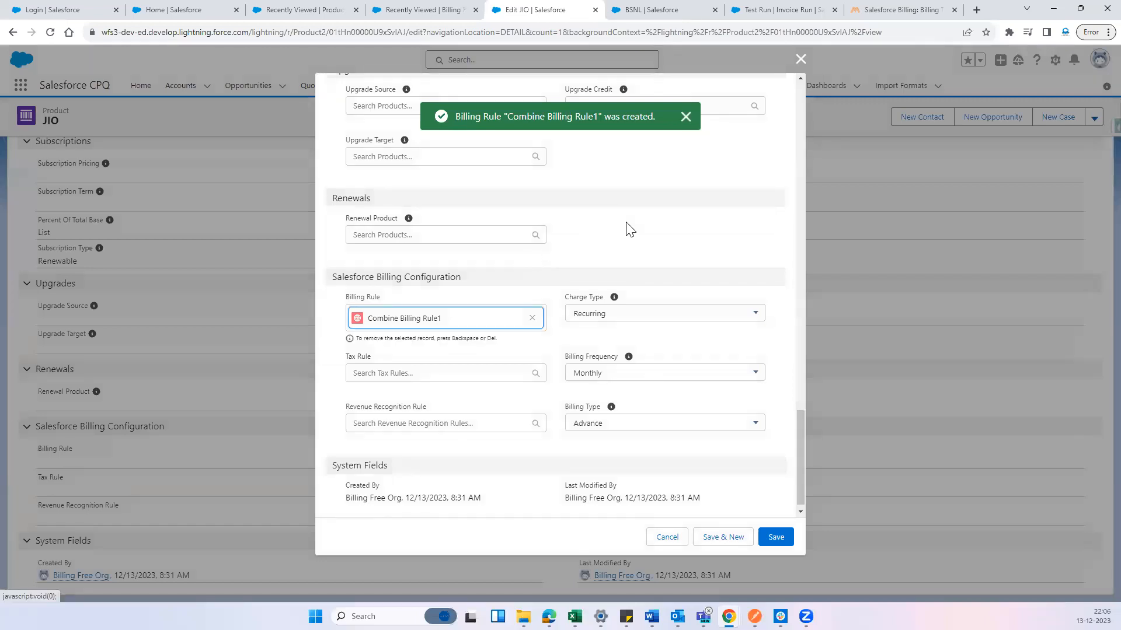
Assign Taxable Tax Rule and Revenue Recognition Rule to the JIO product and save the record
drag(346, 355, 372, 355)
drag(353, 404, 438, 420)
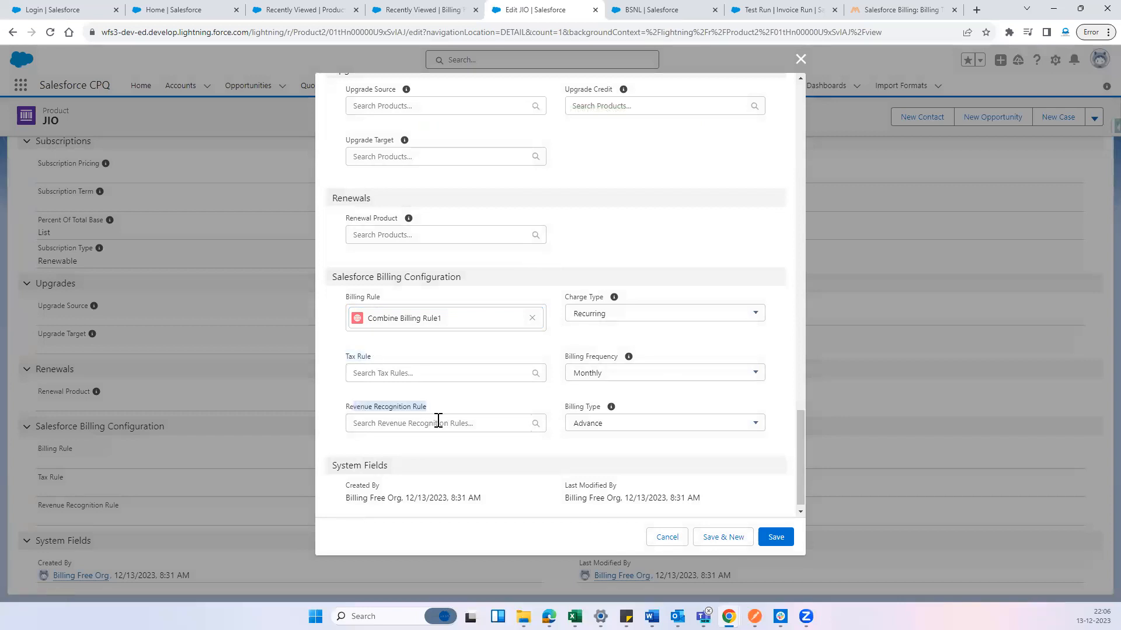
click(453, 404)
click(405, 372)
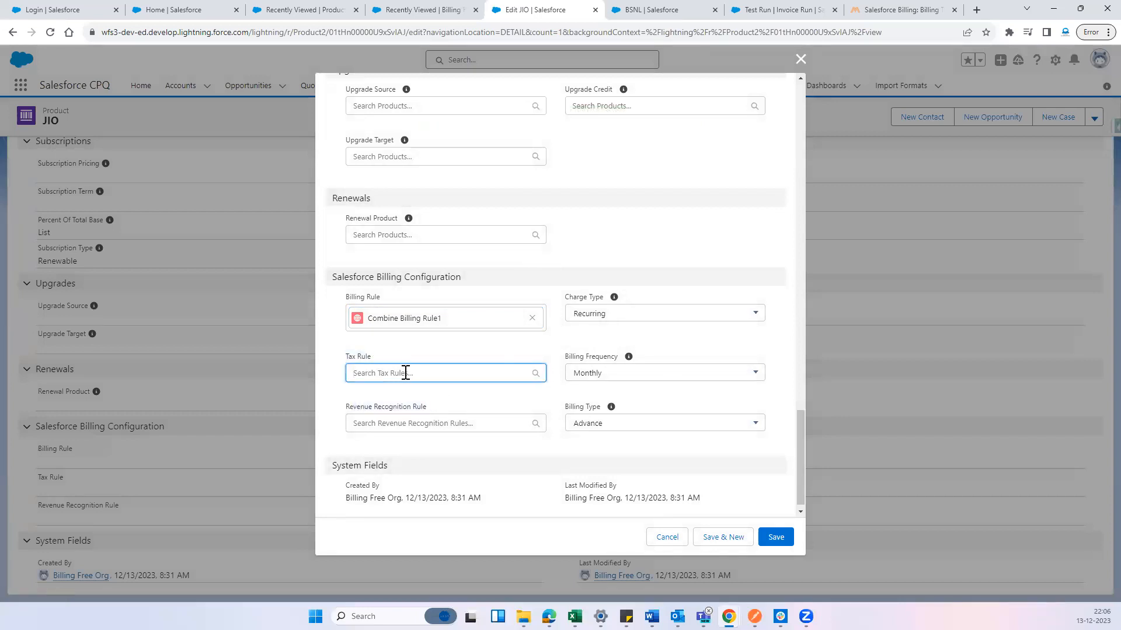
click(408, 395)
click(421, 432)
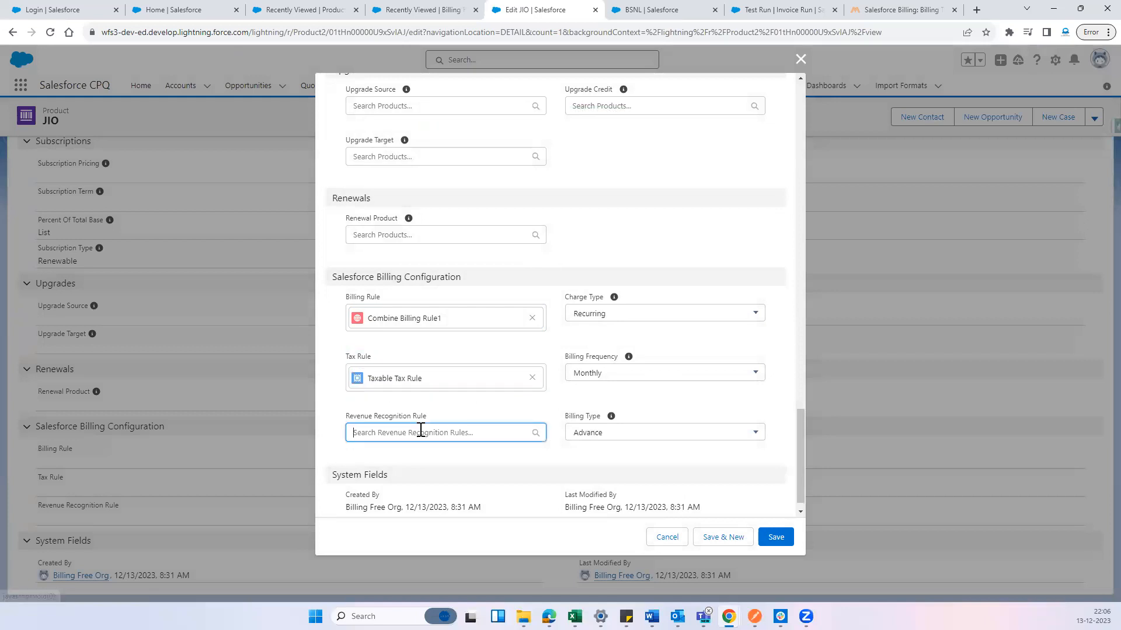
click(430, 464)
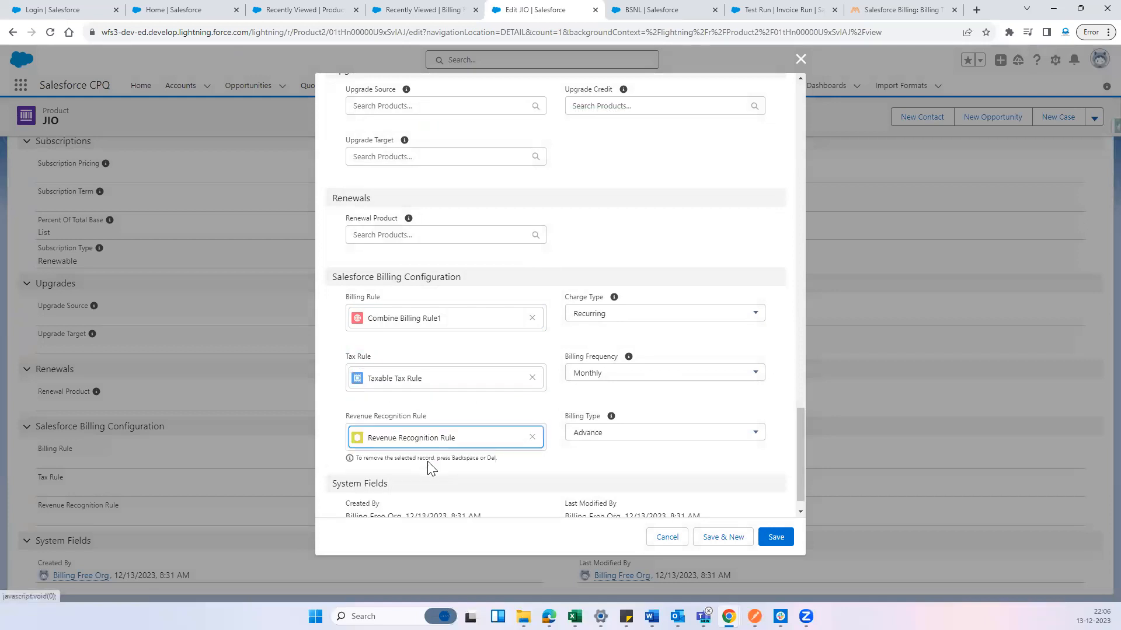
click(429, 361)
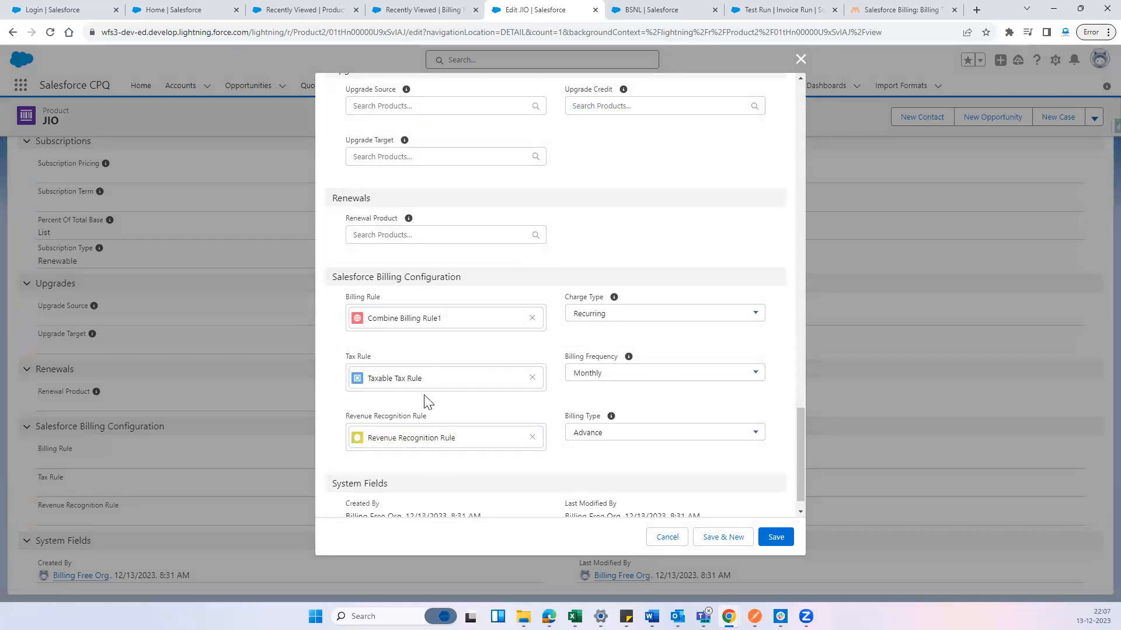
scroll(642, 466, down, 2)
click(772, 545)
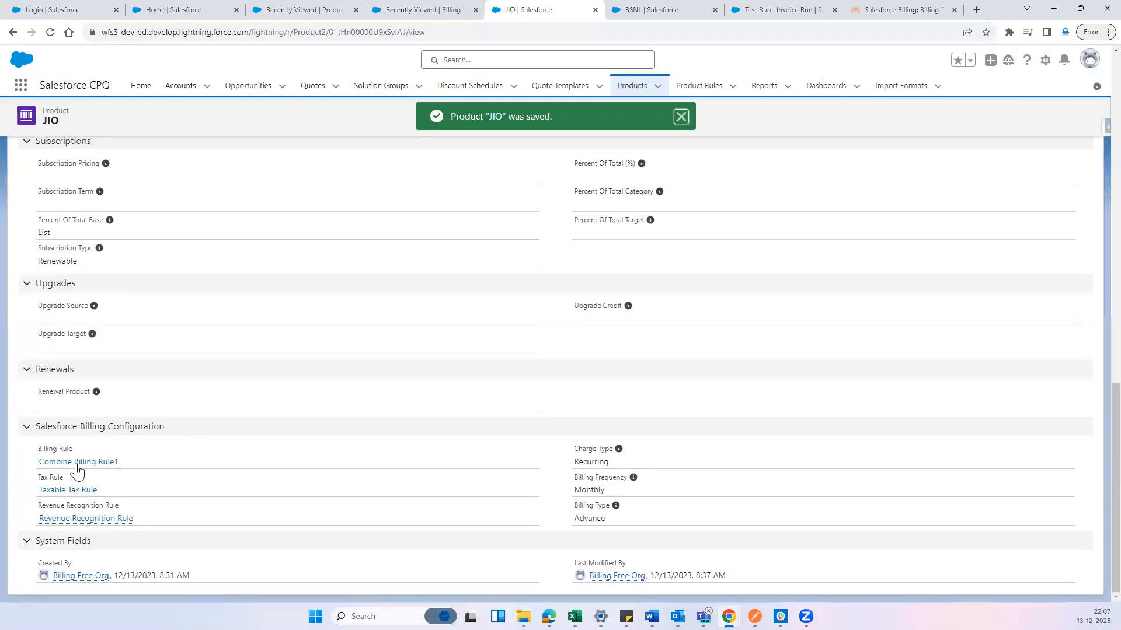
Open Combine Billing Rule1 from the JIO product and start a new billing treatment among its related records
mouse_move(78, 469)
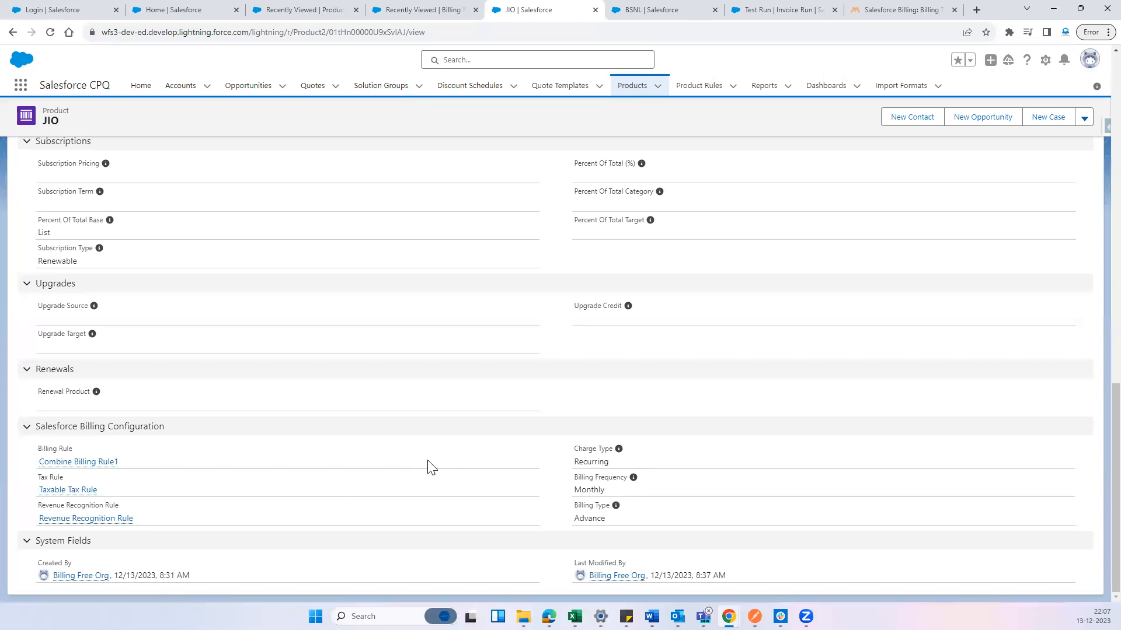
ctrl+click(74, 465)
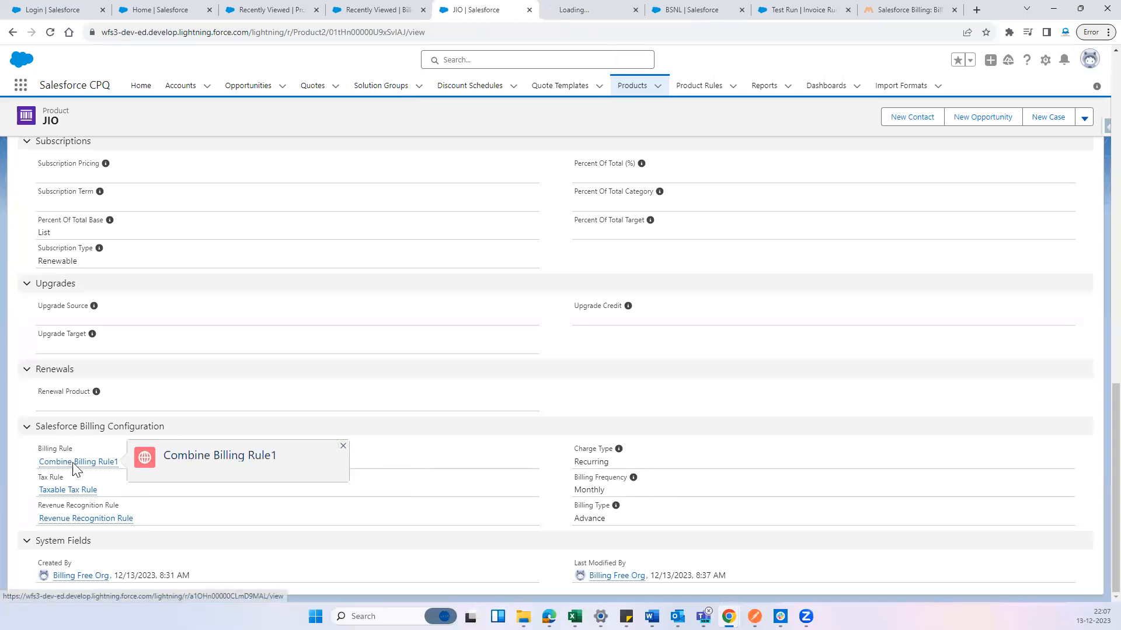
click(580, 10)
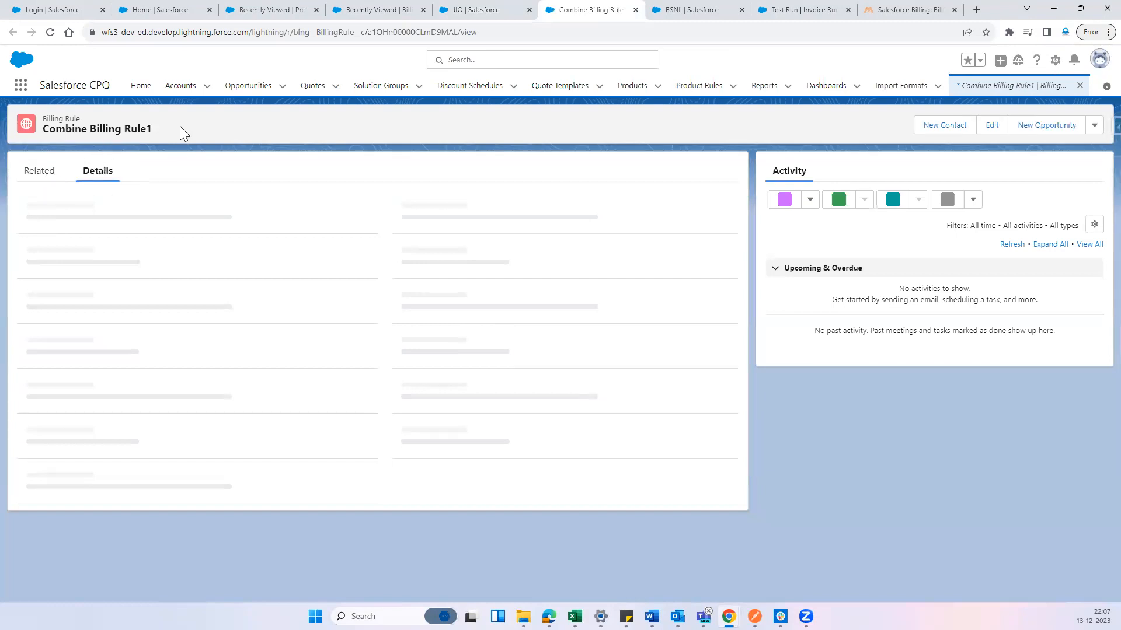
click(39, 182)
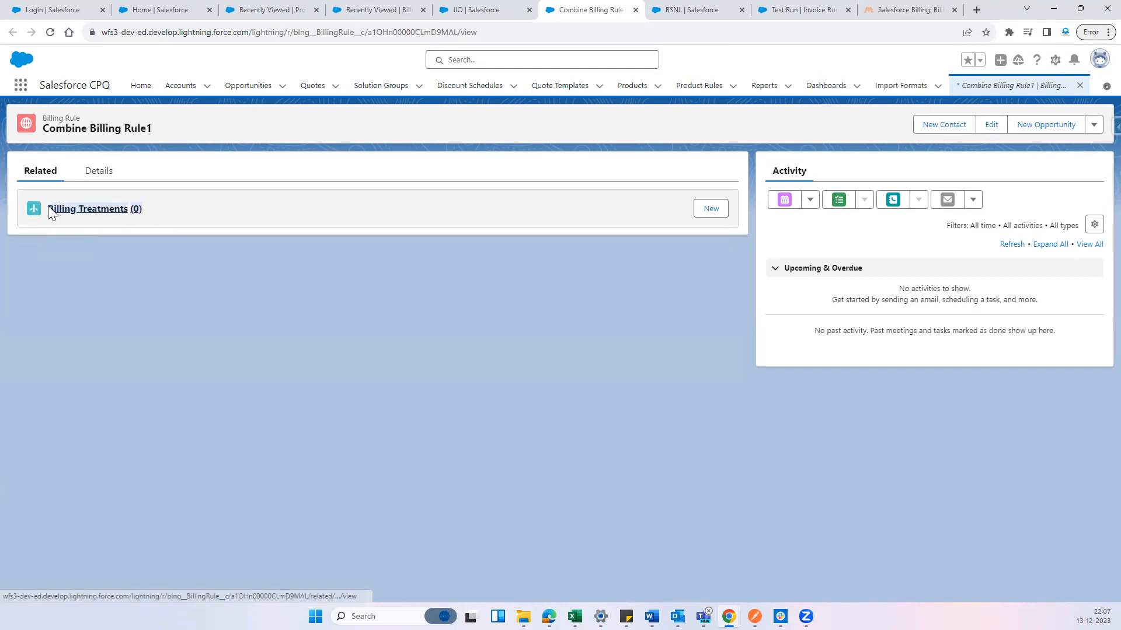
click(723, 210)
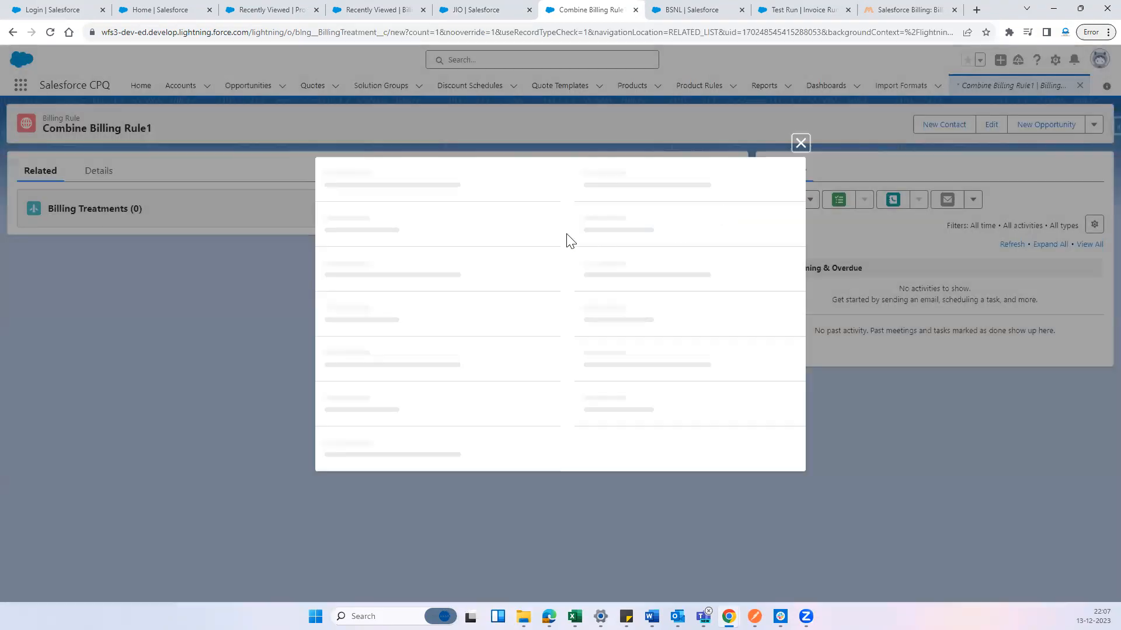
Check the Milo Massimo article on billing treatments, and return to the new billing treatment form
click(887, 10)
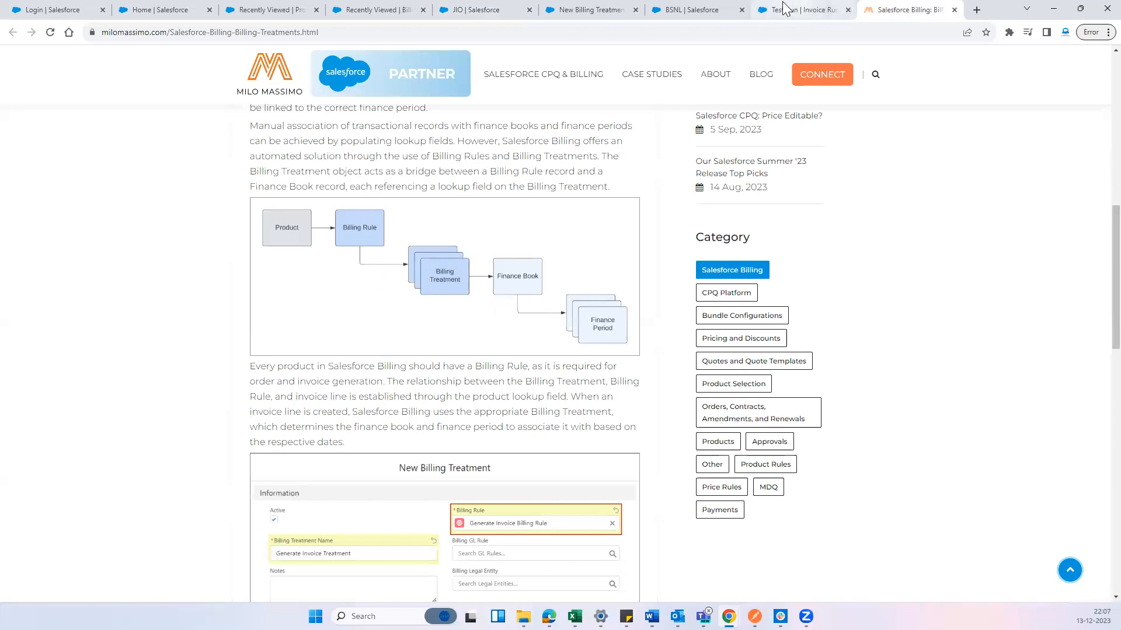
click(709, 9)
click(587, 7)
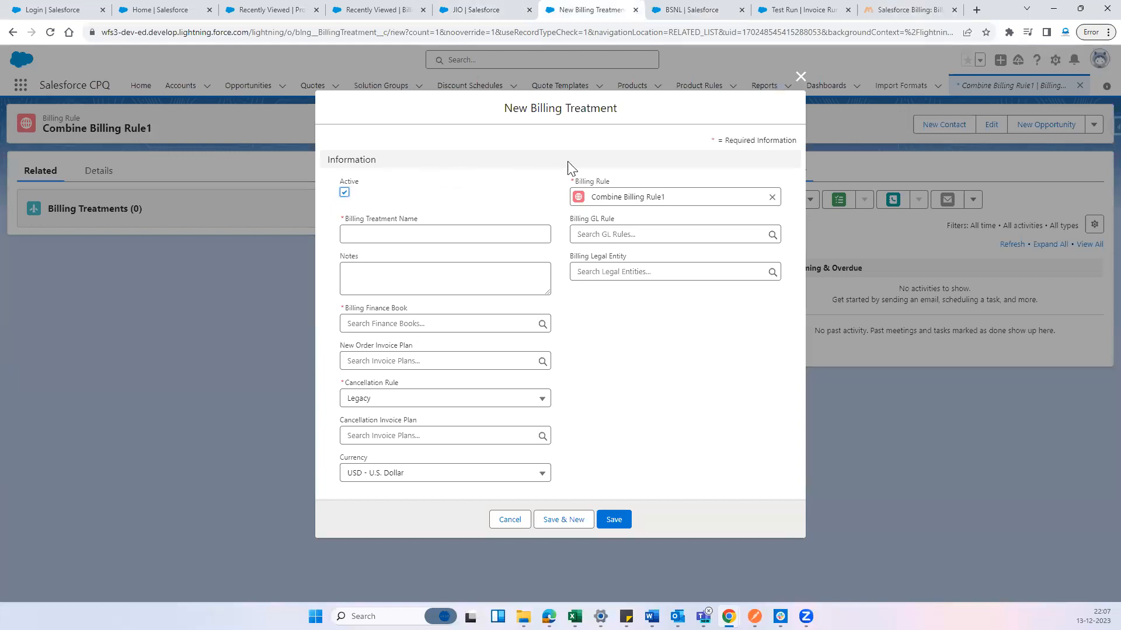
Name the new billing treatment Combine Partial Period Treatment1
click(448, 232)
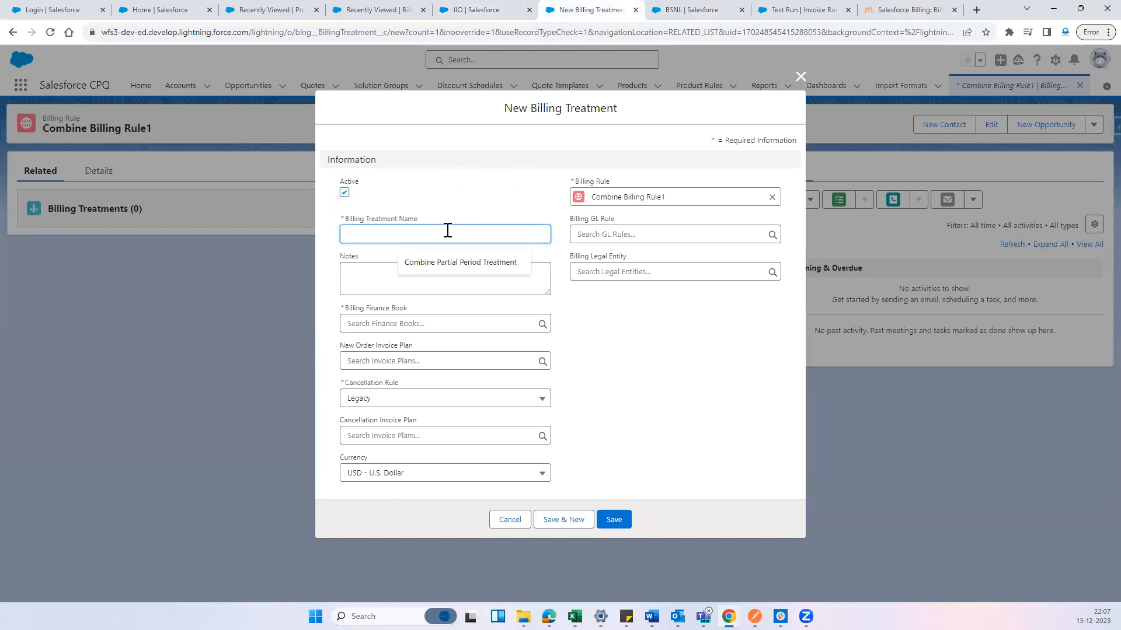
text(Combine)
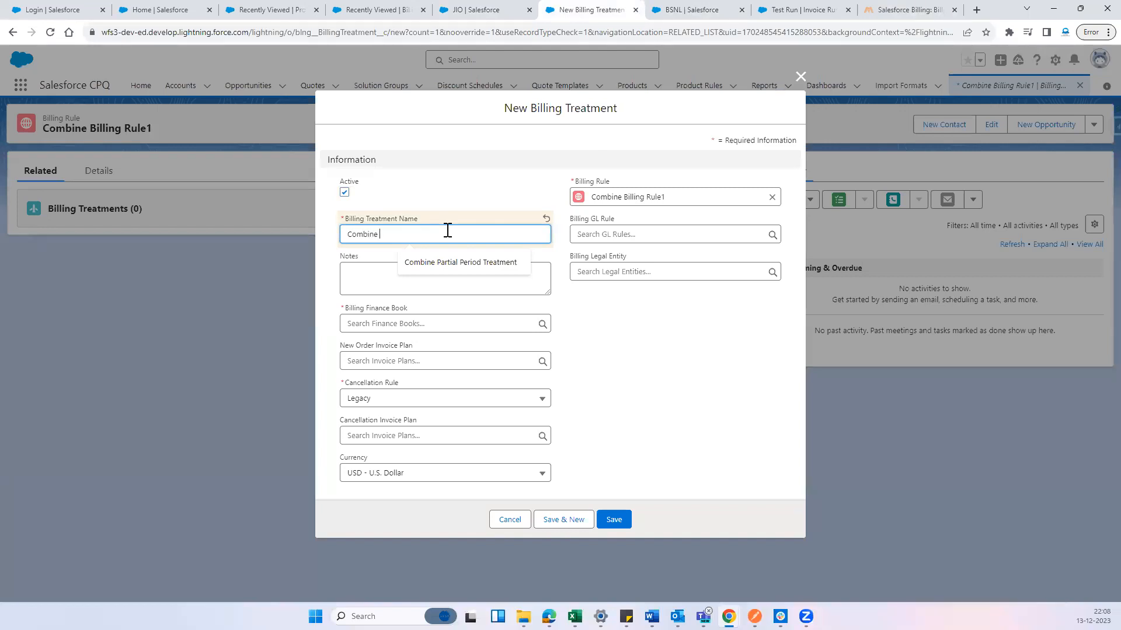
click(482, 262)
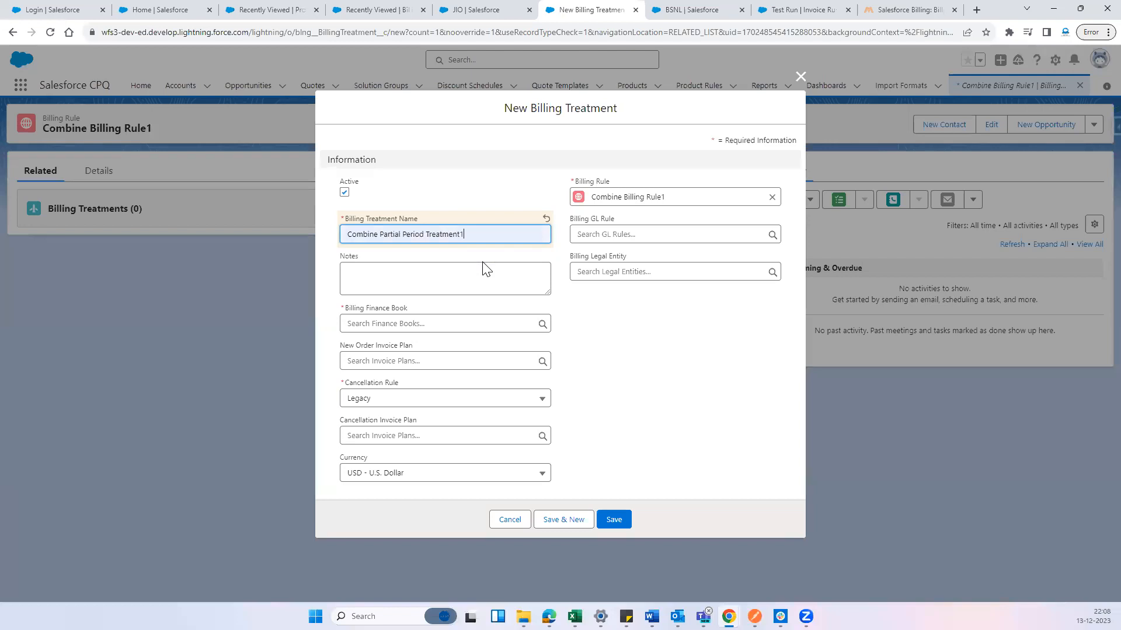
click(483, 213)
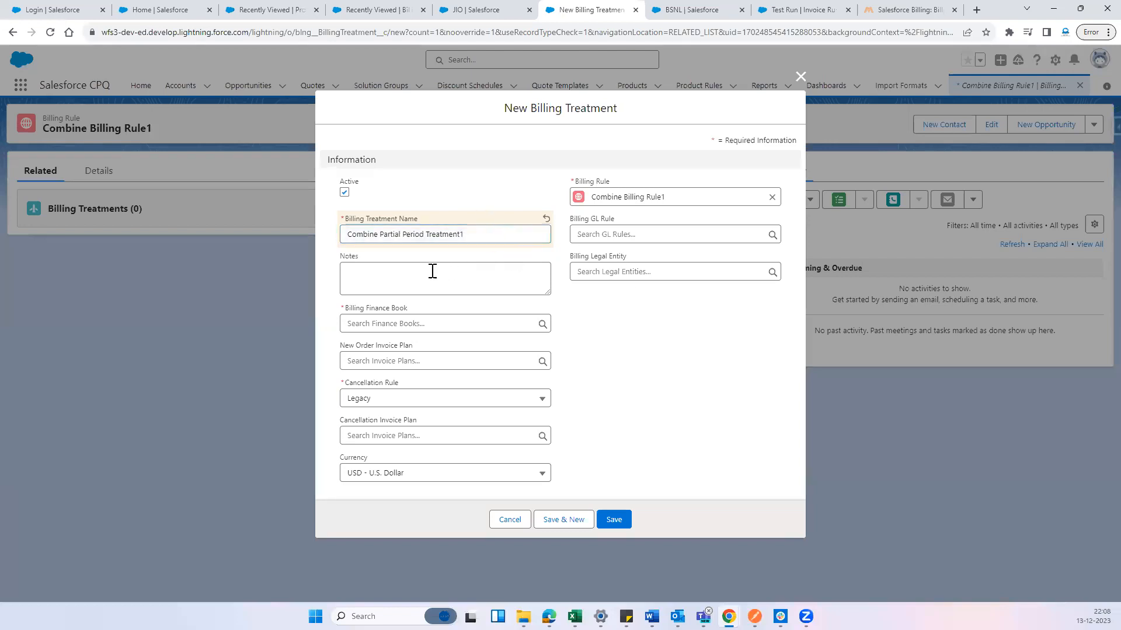
Create a GL rule named New GL RULE for the billing treatment's Billing GL Rule and save it
click(620, 237)
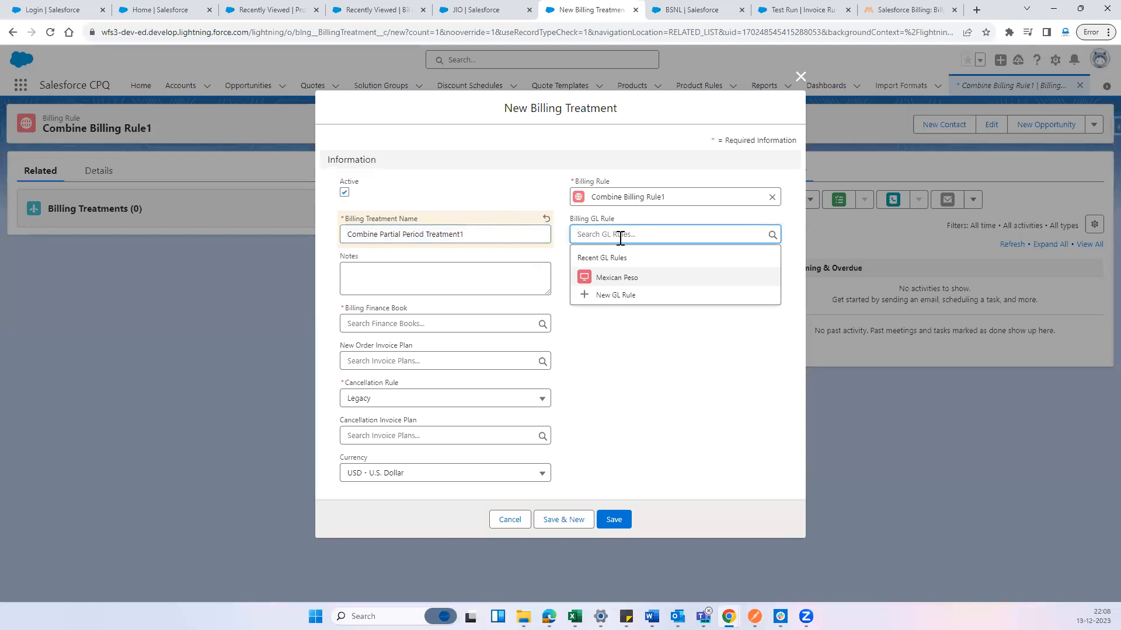
click(612, 299)
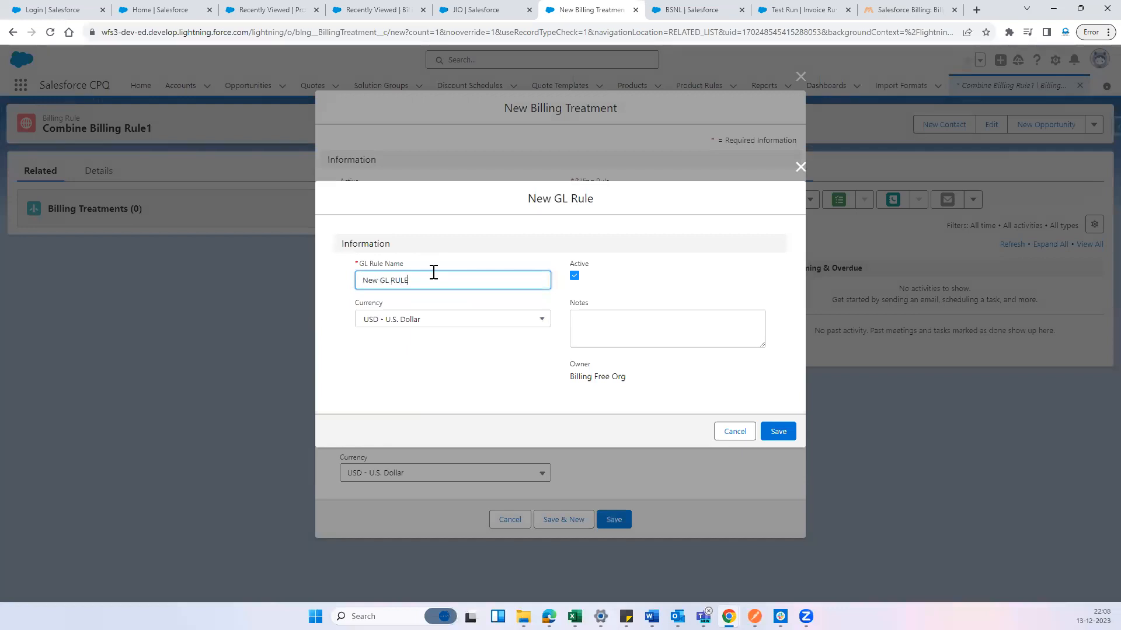
click(778, 432)
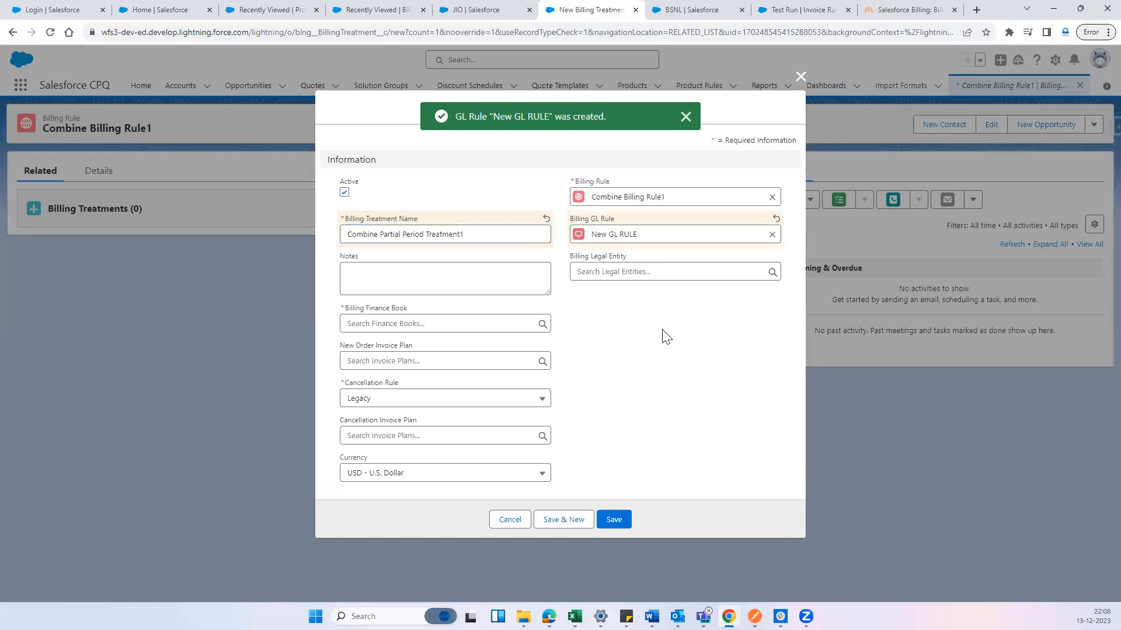
Start a new legal entity from the treatment's Billing Legal Entity field and name it HYD2
drag(572, 259, 632, 258)
click(657, 259)
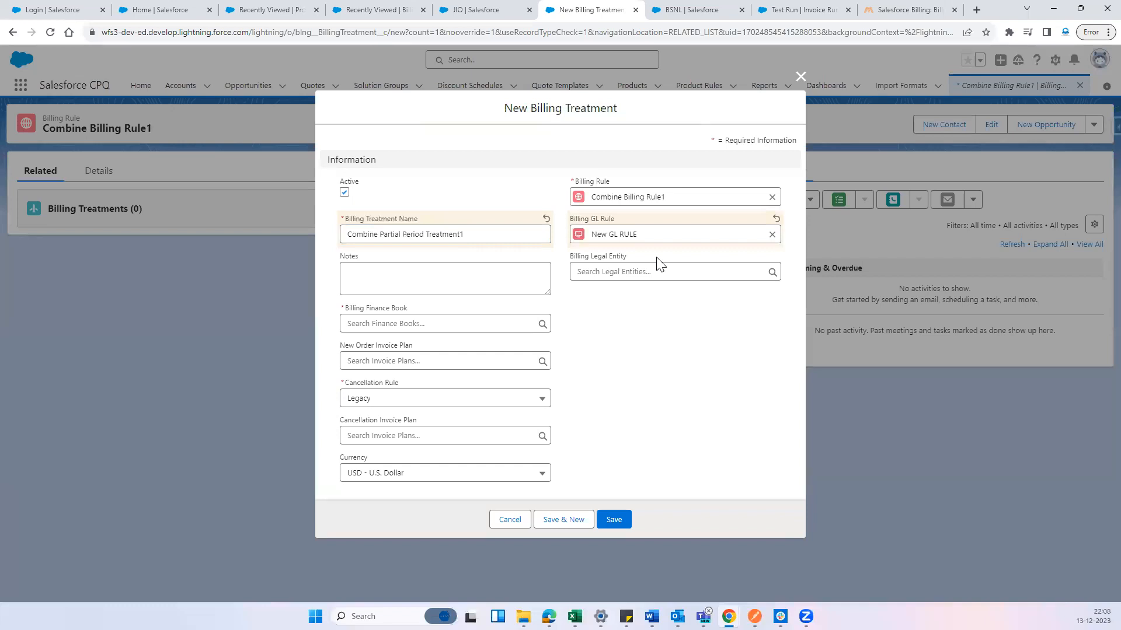
drag(635, 258, 572, 248)
click(656, 319)
click(650, 274)
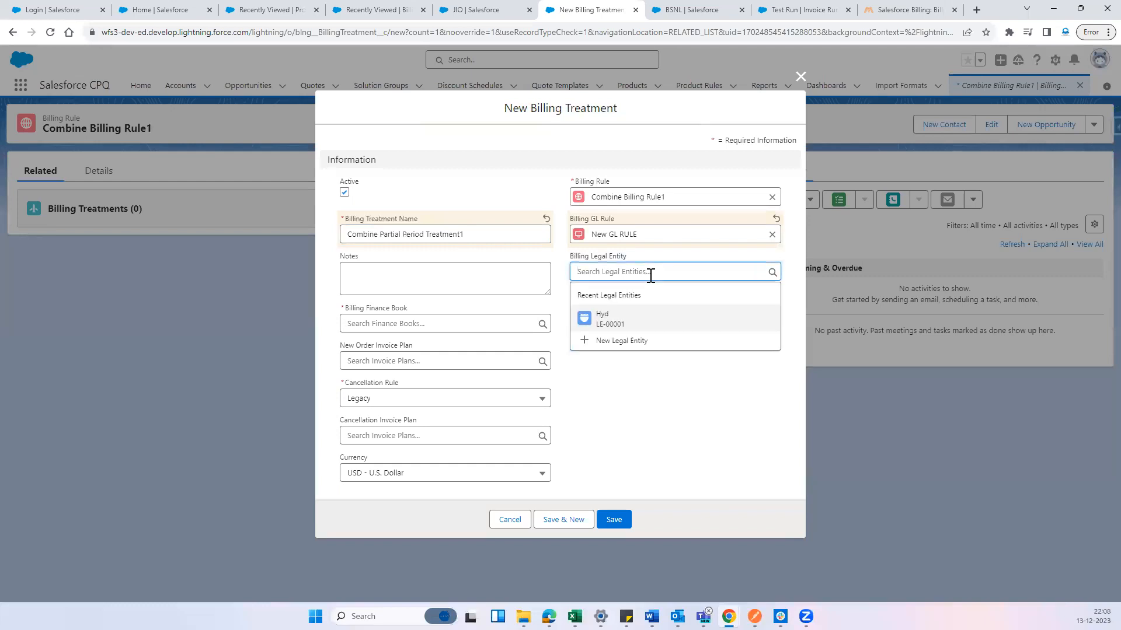
click(636, 345)
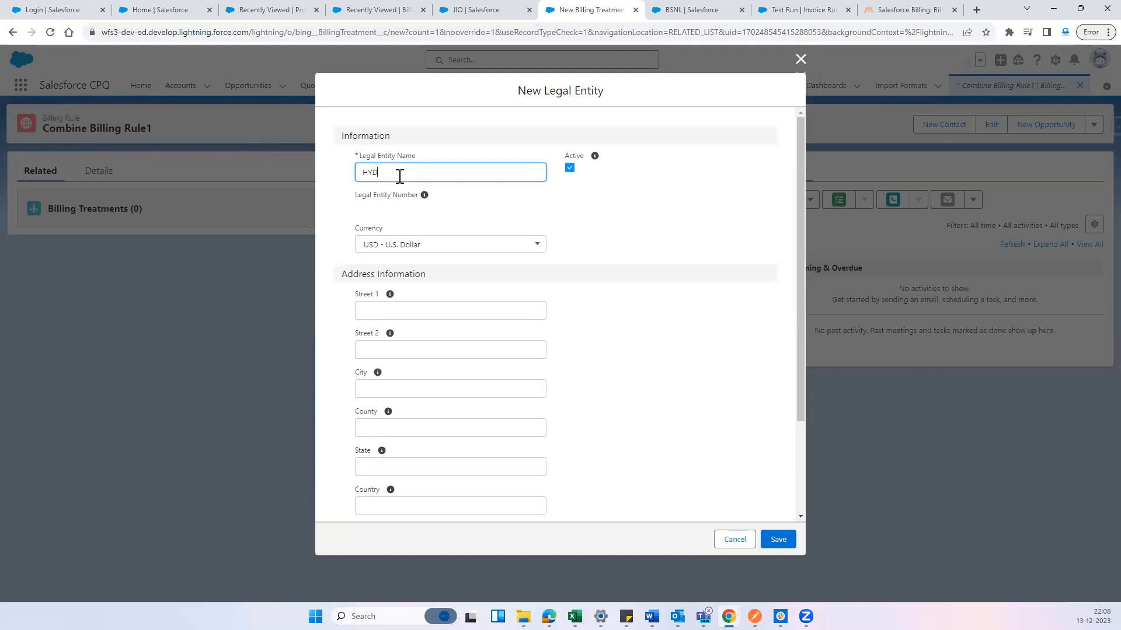
Fill in the legal entity's two street lines, city, county, state and country
click(438, 311)
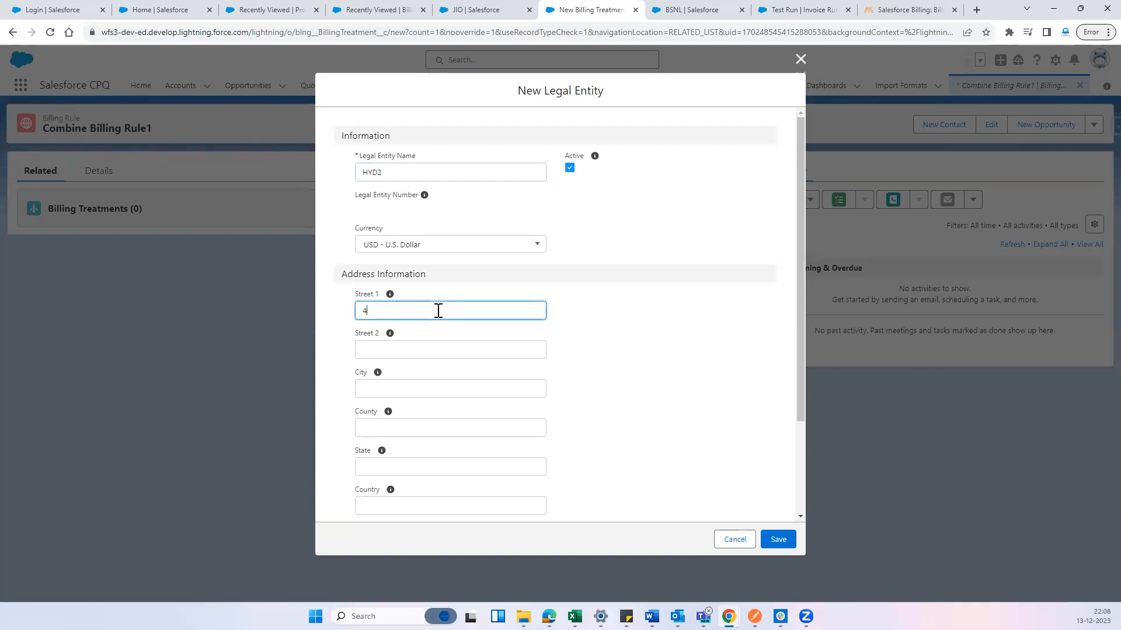
key(Tab)
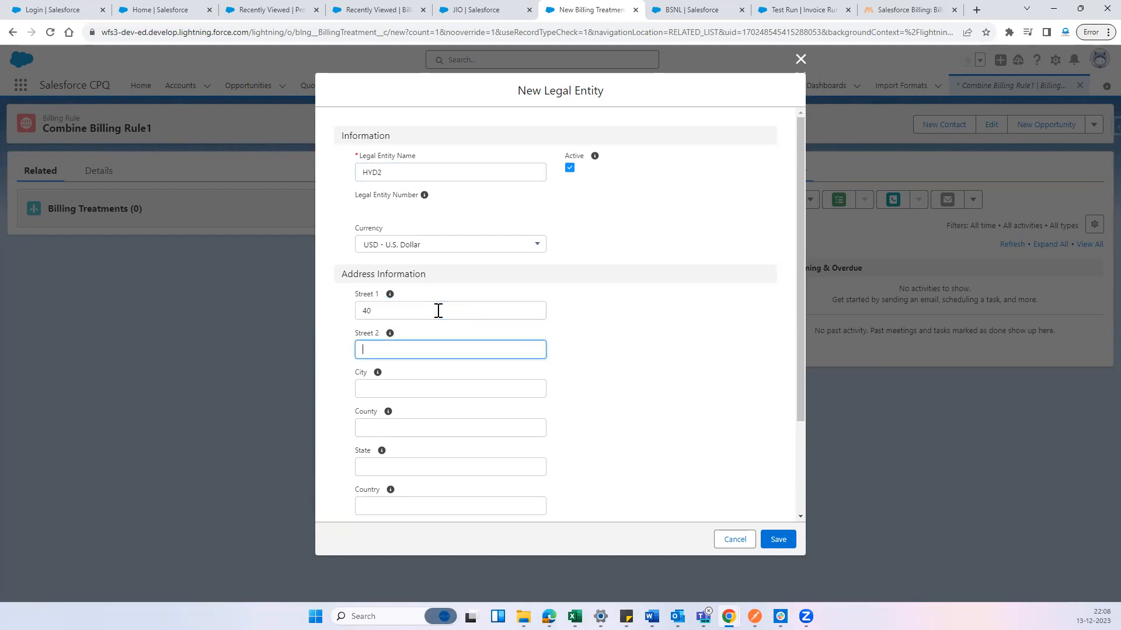
key(Tab)
key(Tab)
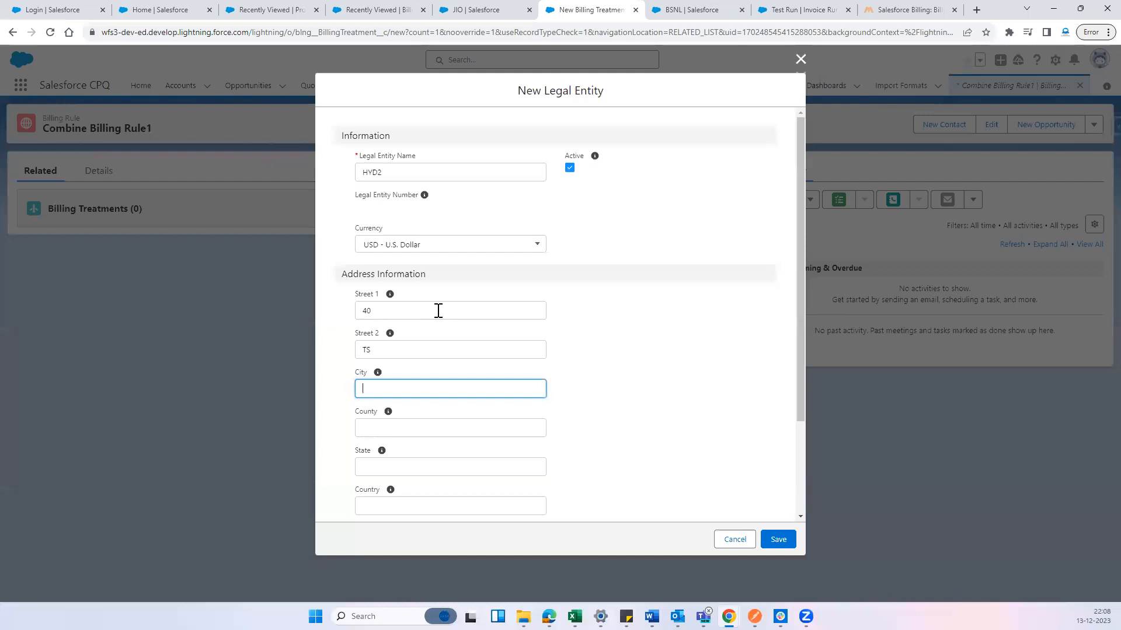
key(Tab)
key(Tab)
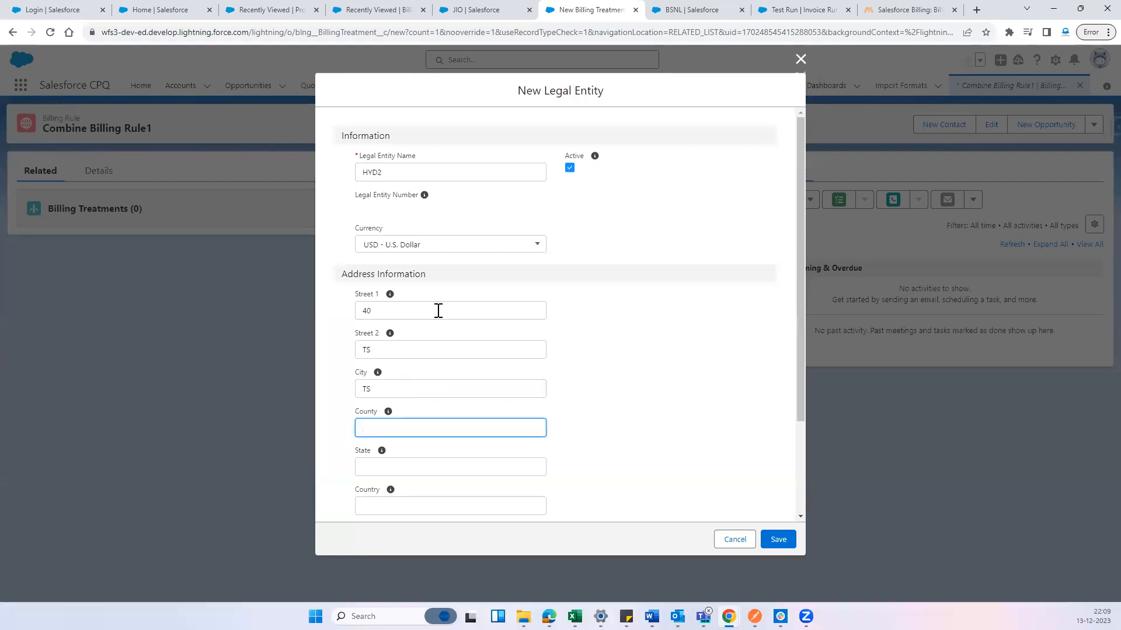
key(Tab)
key(Tab)
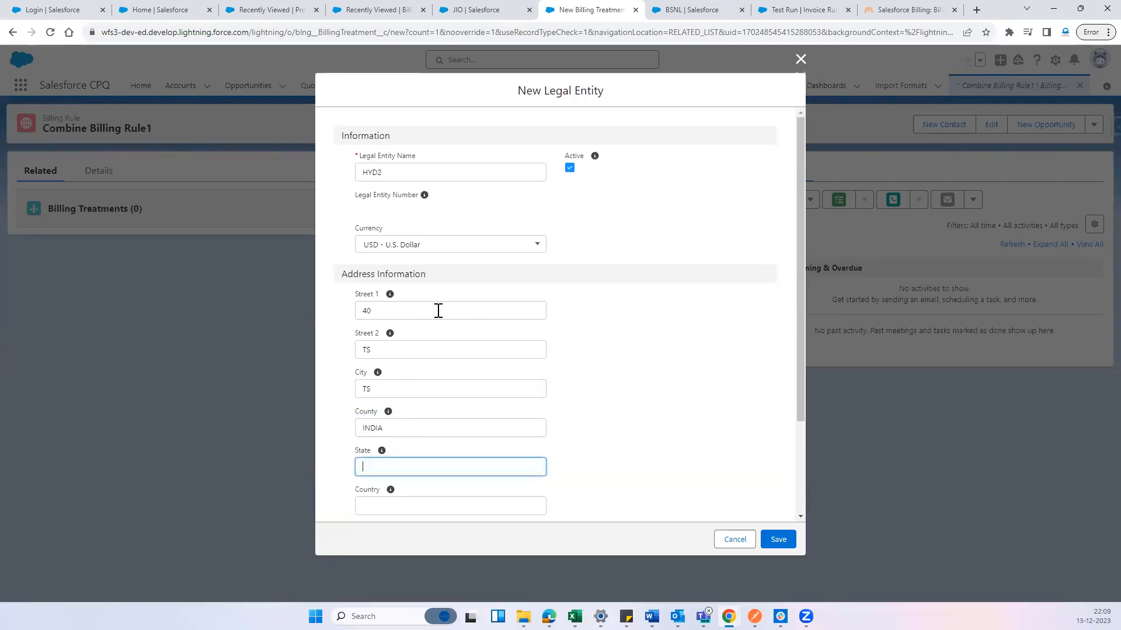
key(Tab)
key(Tab)
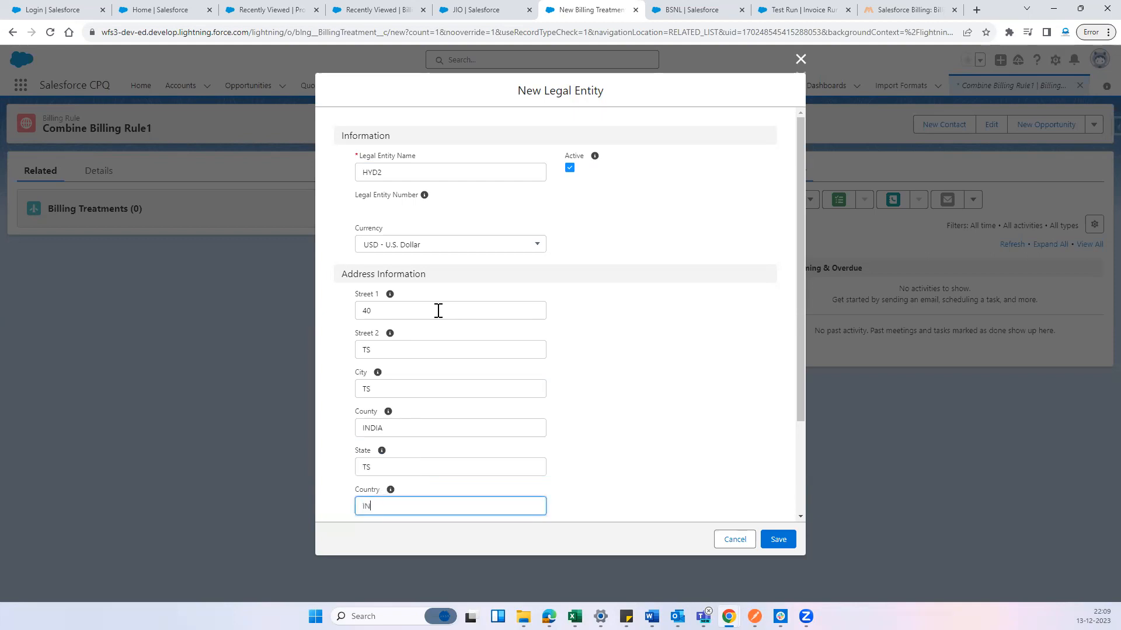
Enter the legal entity's postal code and save the entity
click(627, 310)
scroll(676, 330, down, 3)
click(458, 428)
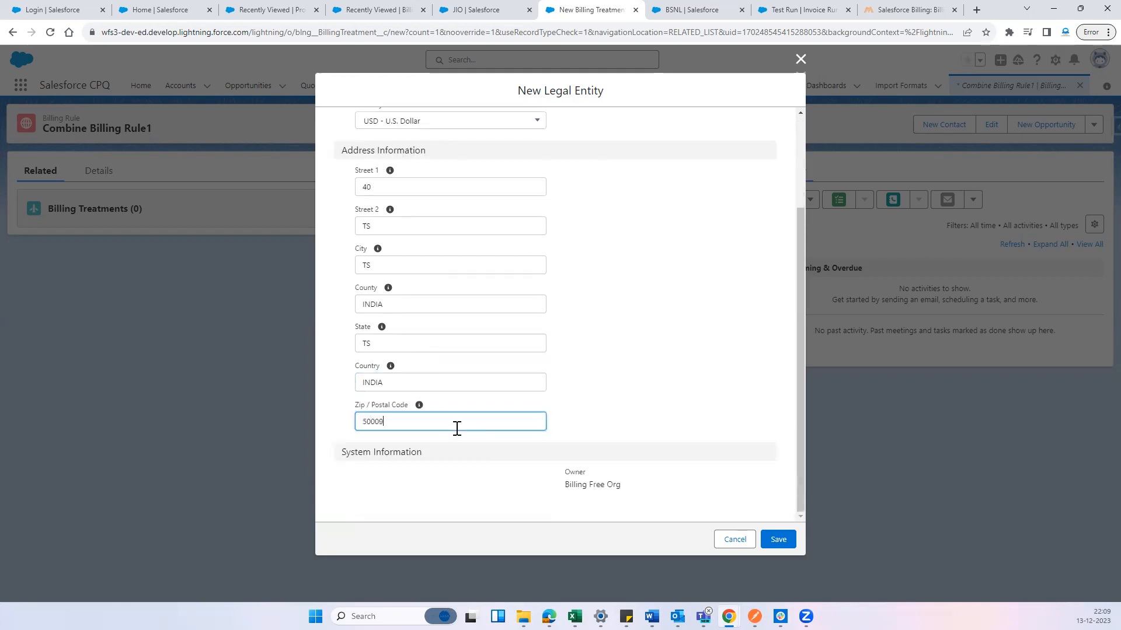
click(669, 409)
click(778, 540)
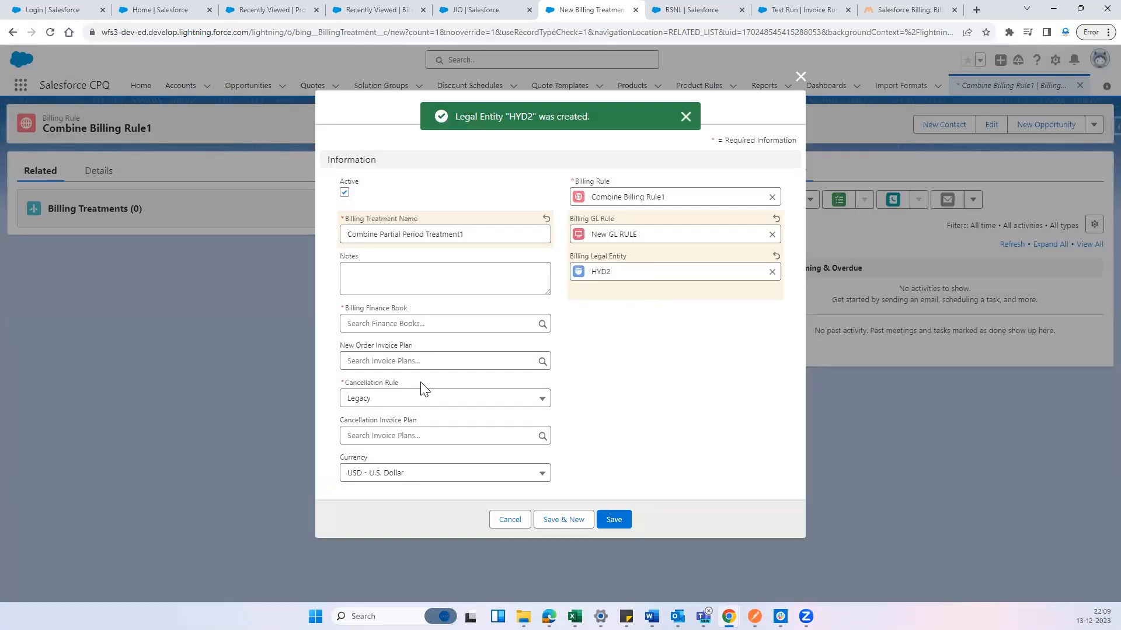
Check which options the billing treatment's Cancellation Rule offers
drag(423, 388, 334, 391)
click(369, 403)
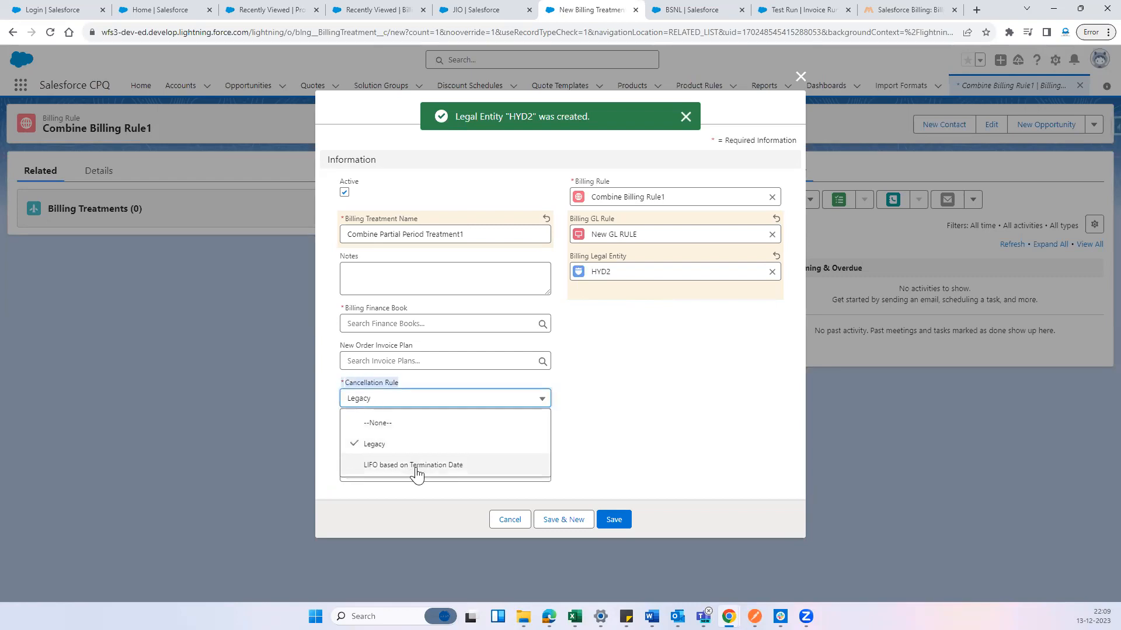
click(621, 426)
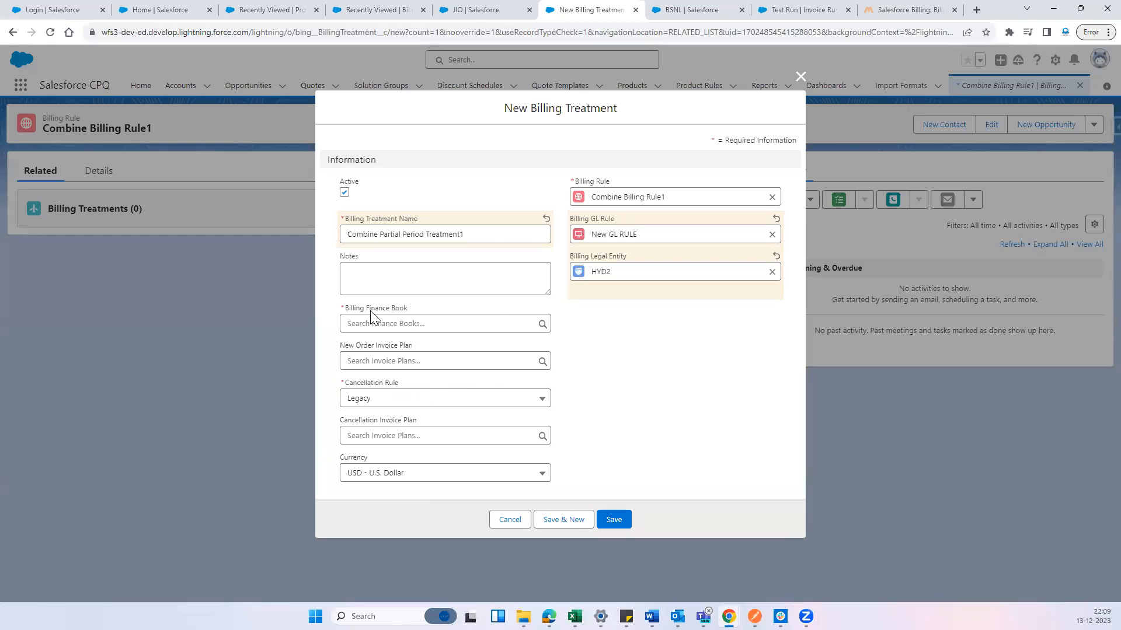
Review how Billing Treatment links to Finance Book in the article's diagram, and return to the billing treatment form
drag(426, 312, 362, 310)
click(906, 10)
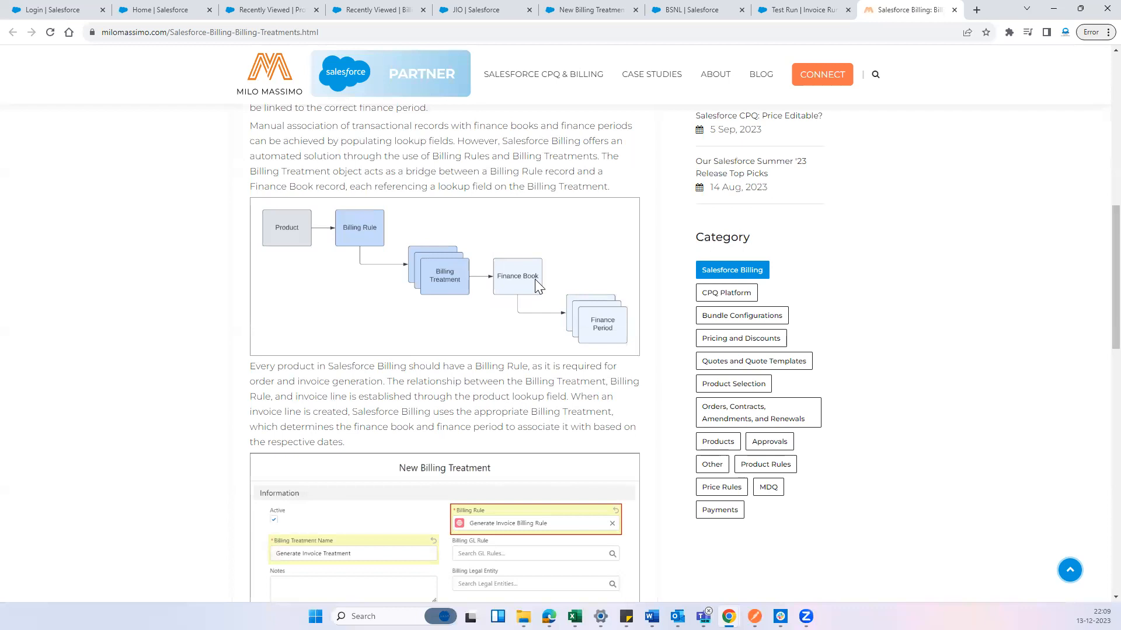
click(513, 10)
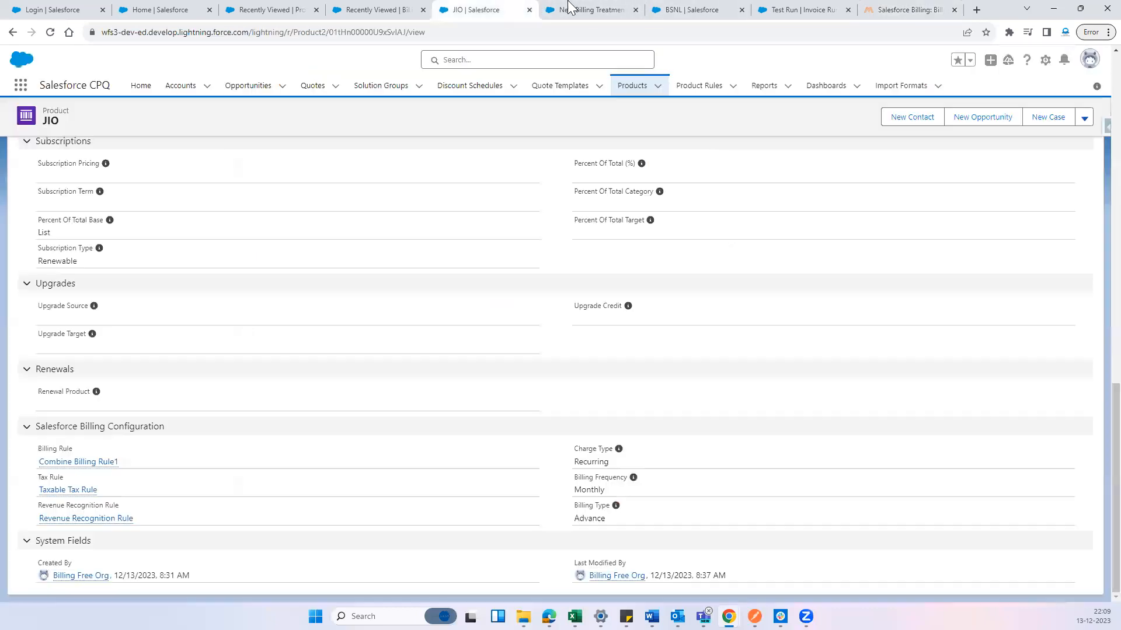
click(569, 8)
Start a new finance book from the treatment's Billing Finance Book field and name it New Finances Book
click(405, 327)
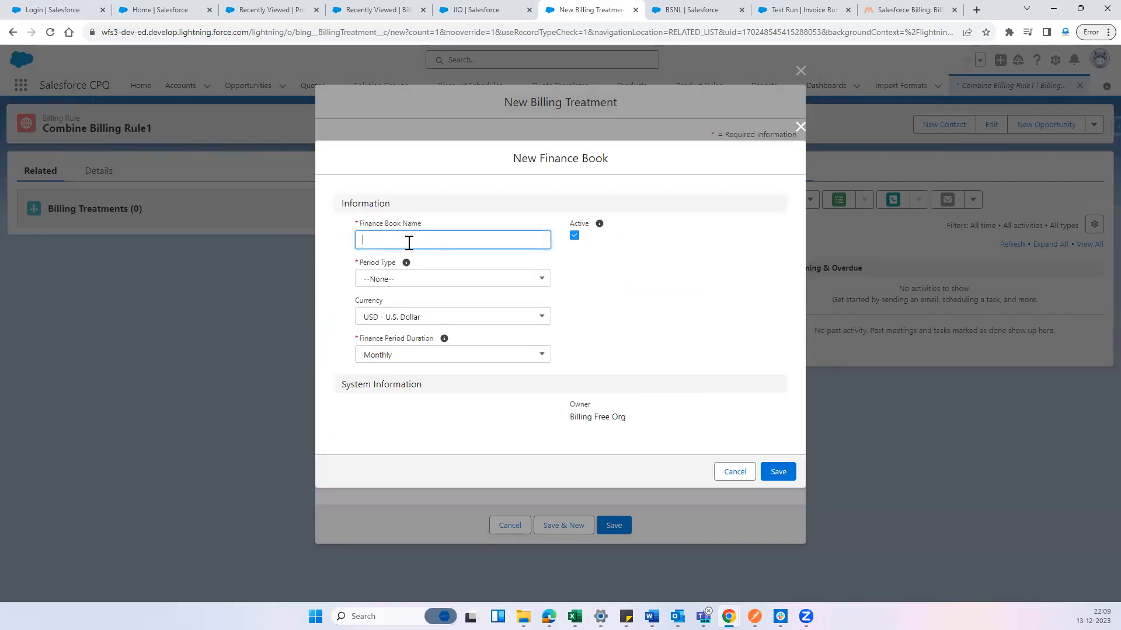
text(New Finaces)
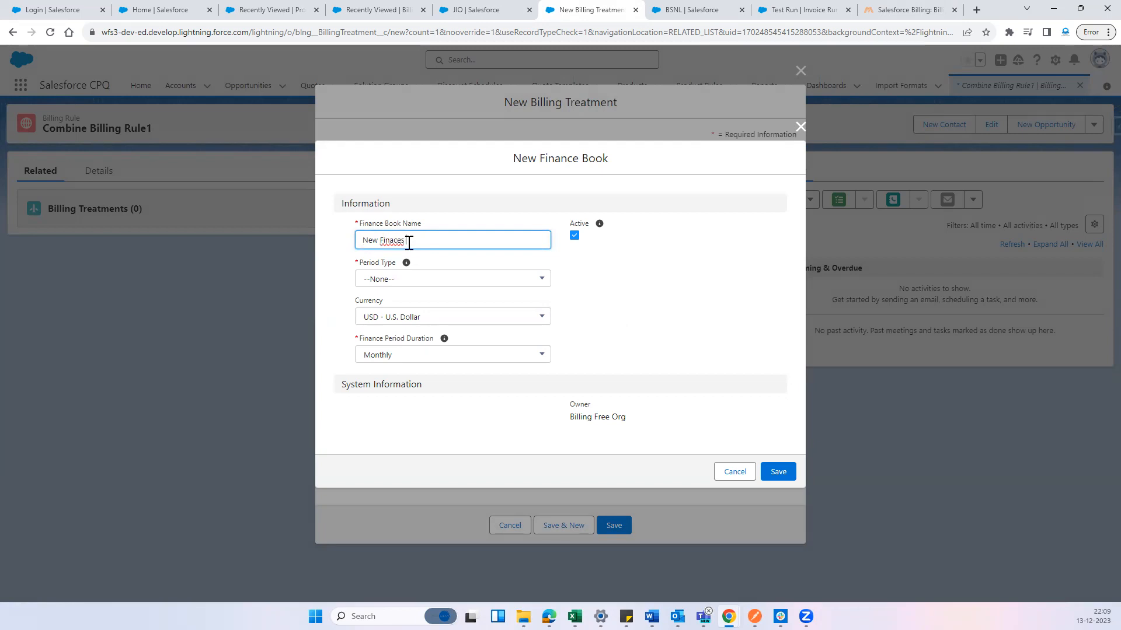
right_click(389, 242)
click(409, 254)
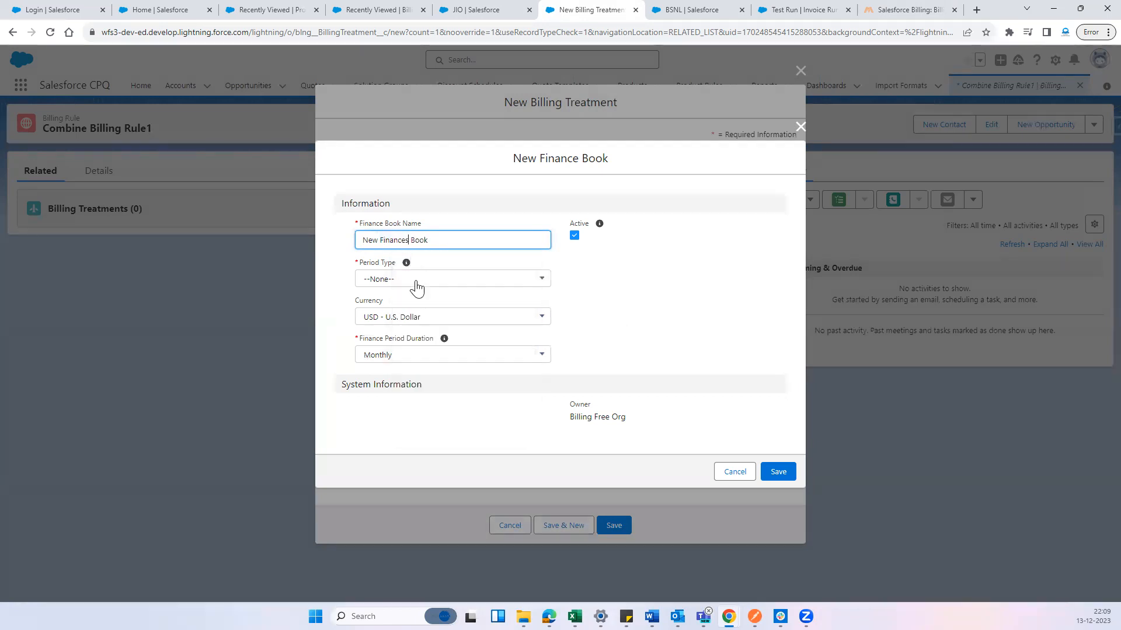
Set the finance book's period type to Accounting and its finance period duration to Monthly
click(416, 279)
click(425, 342)
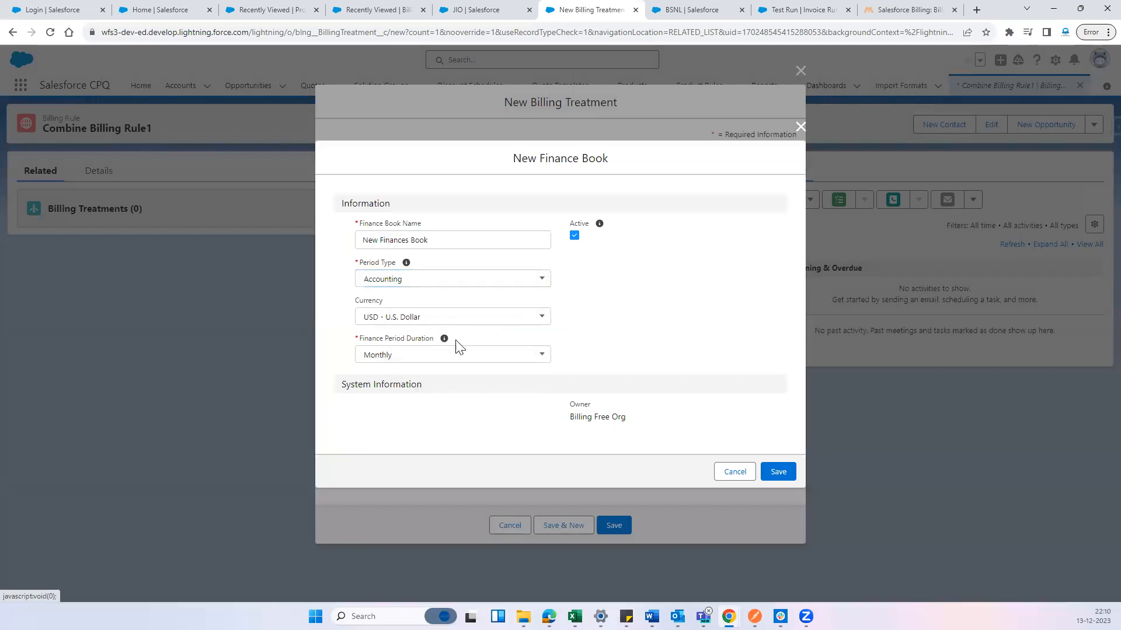
click(418, 356)
click(394, 398)
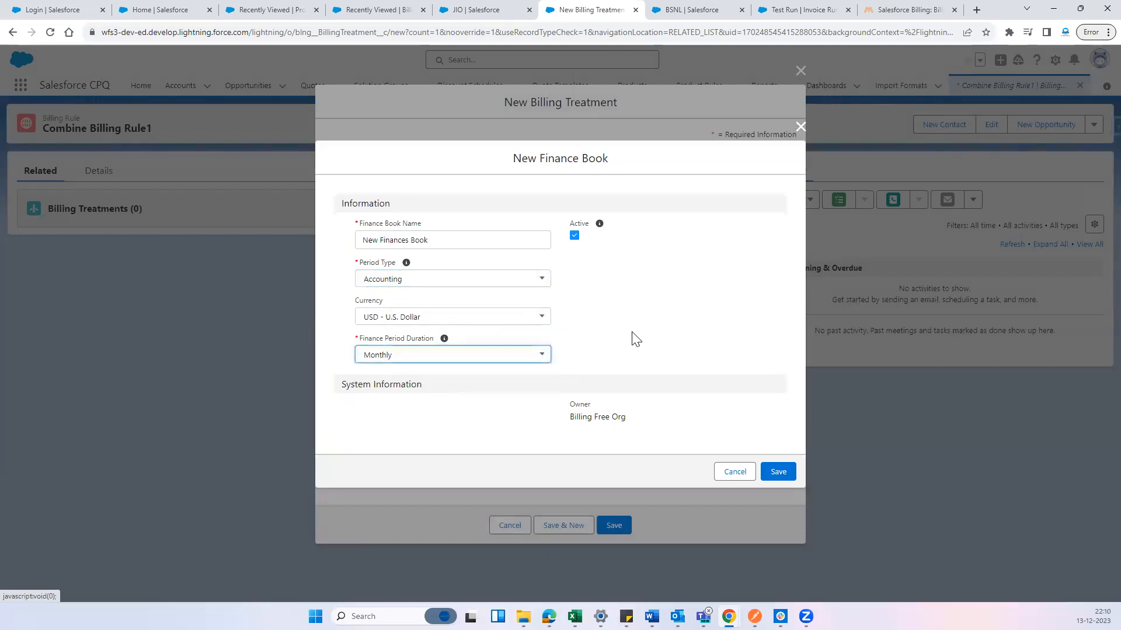
Save the new finance book, and save the Combine Partial Period Treatment1 billing treatment that uses it
double_click(633, 332)
click(778, 473)
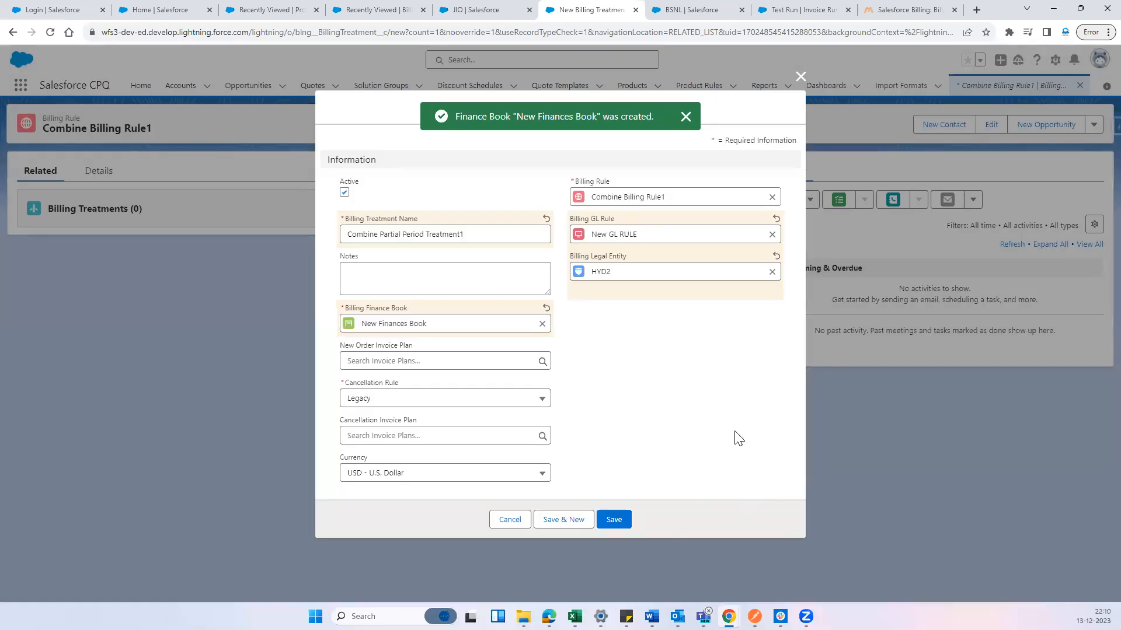
click(613, 520)
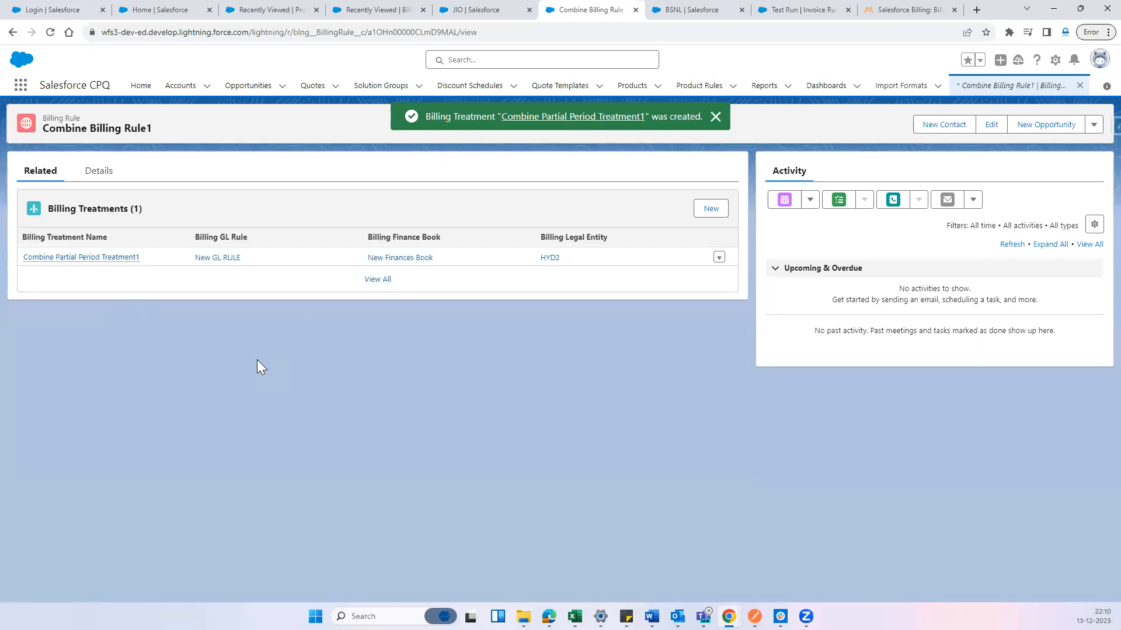
Review how Finance Book links to Finance Period in the article's diagram, and return to Combine Billing Rule1
click(833, 7)
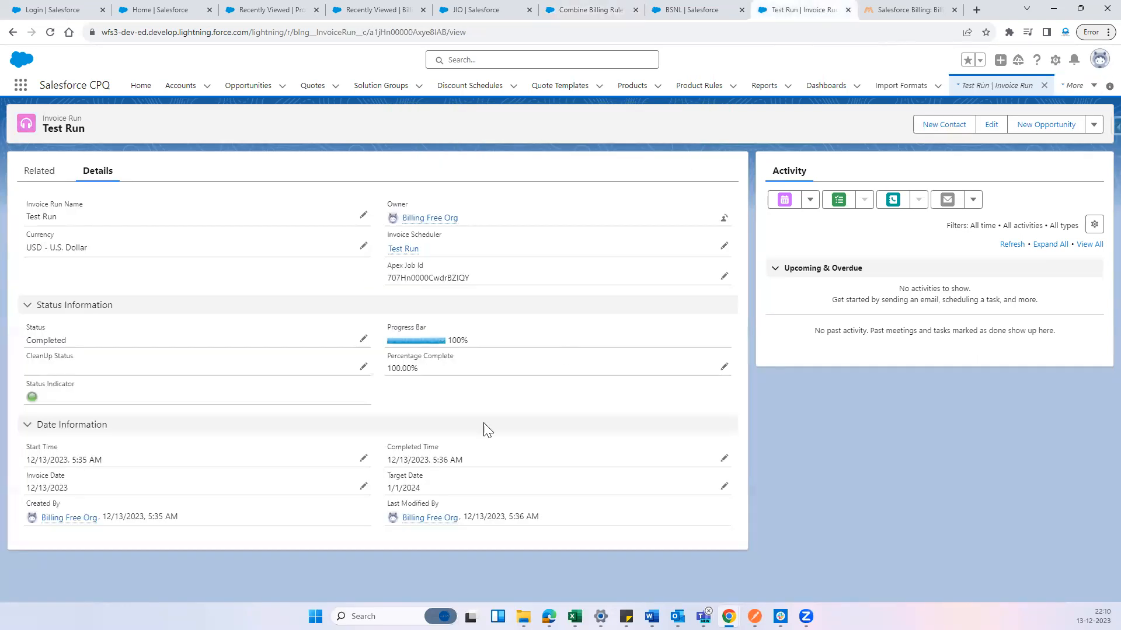
click(713, 7)
click(861, 7)
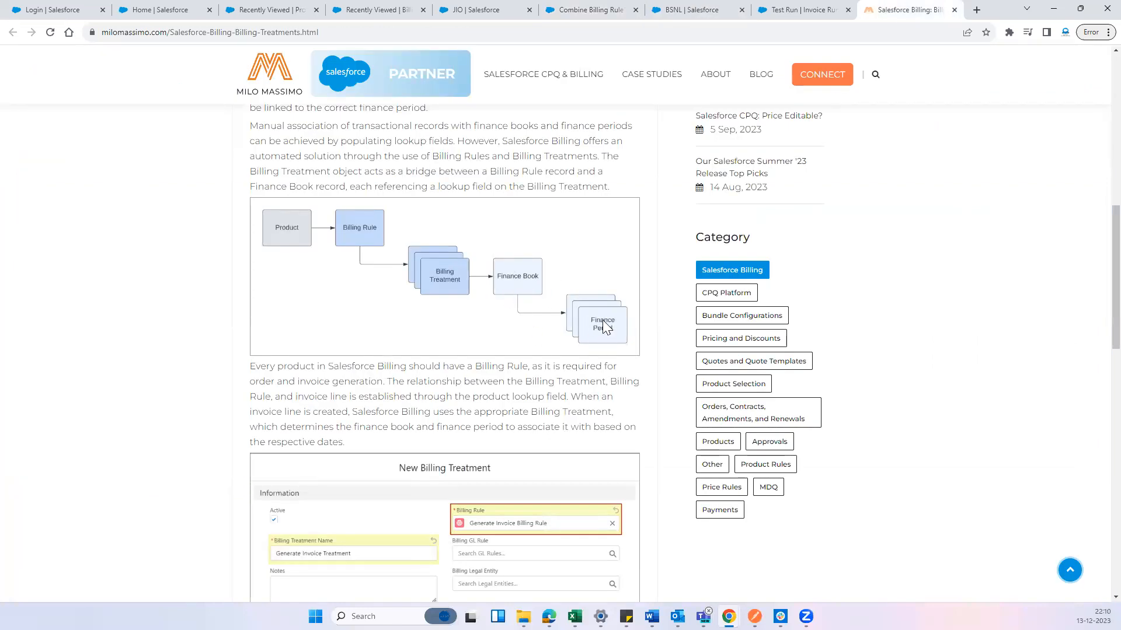
click(586, 8)
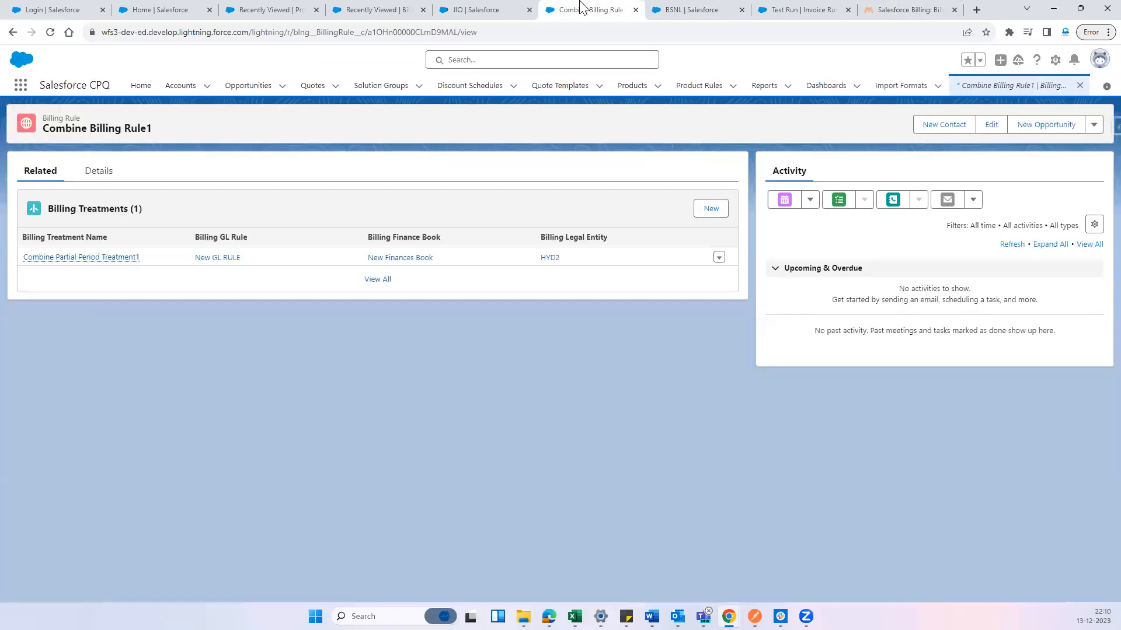
Open New Finances Book from the Combine Partial Period Treatment1 record and check its related finance periods
click(121, 258)
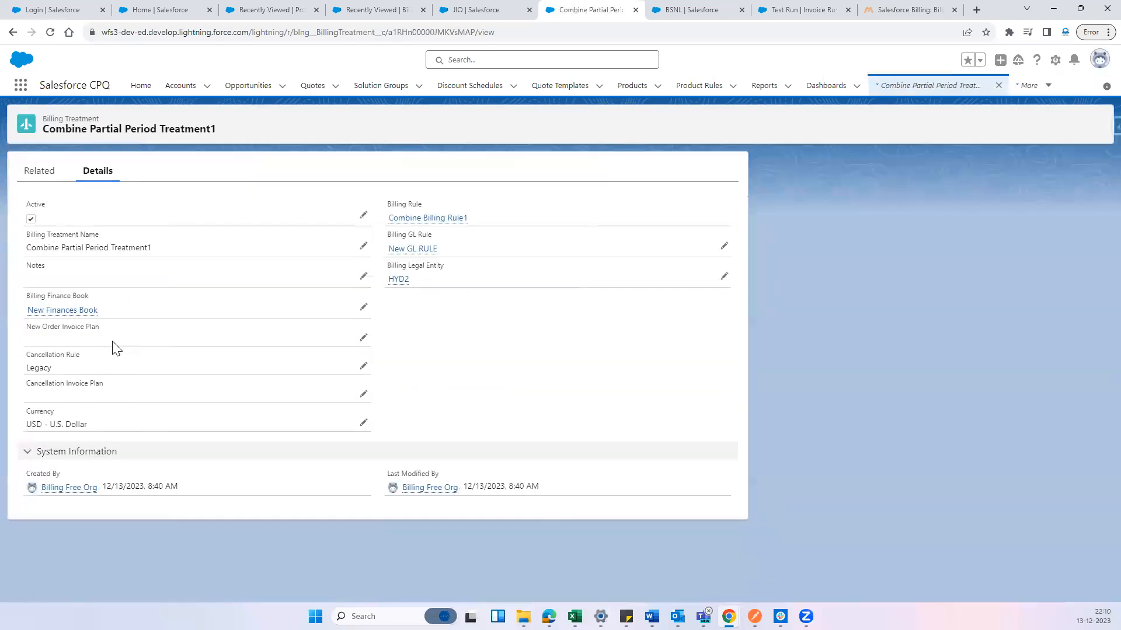
ctrl+click(58, 310)
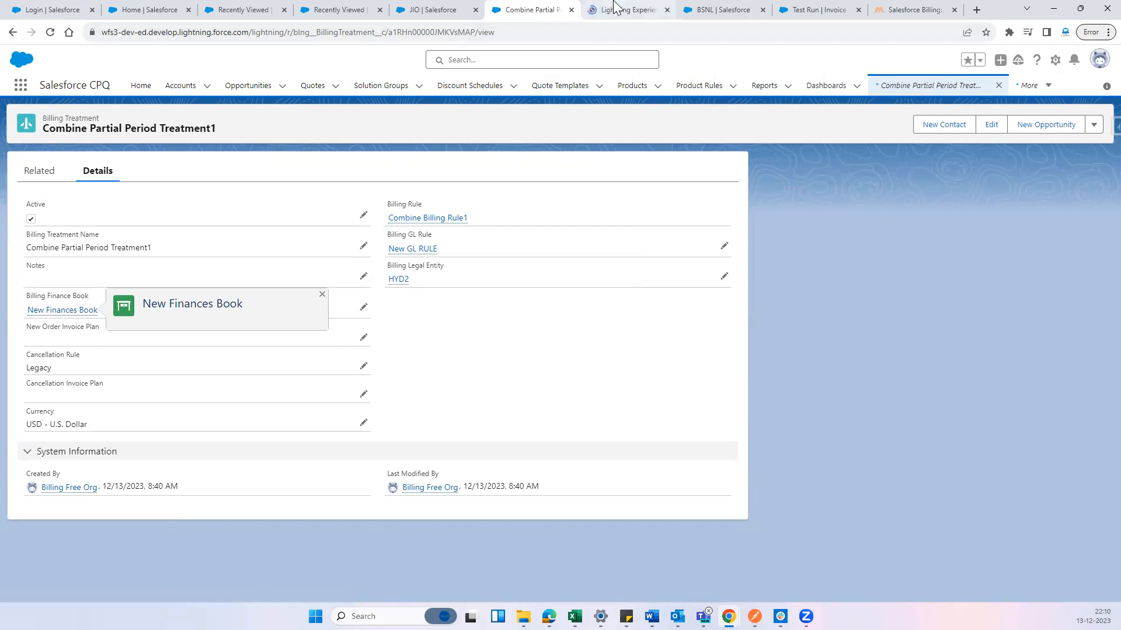
click(613, 6)
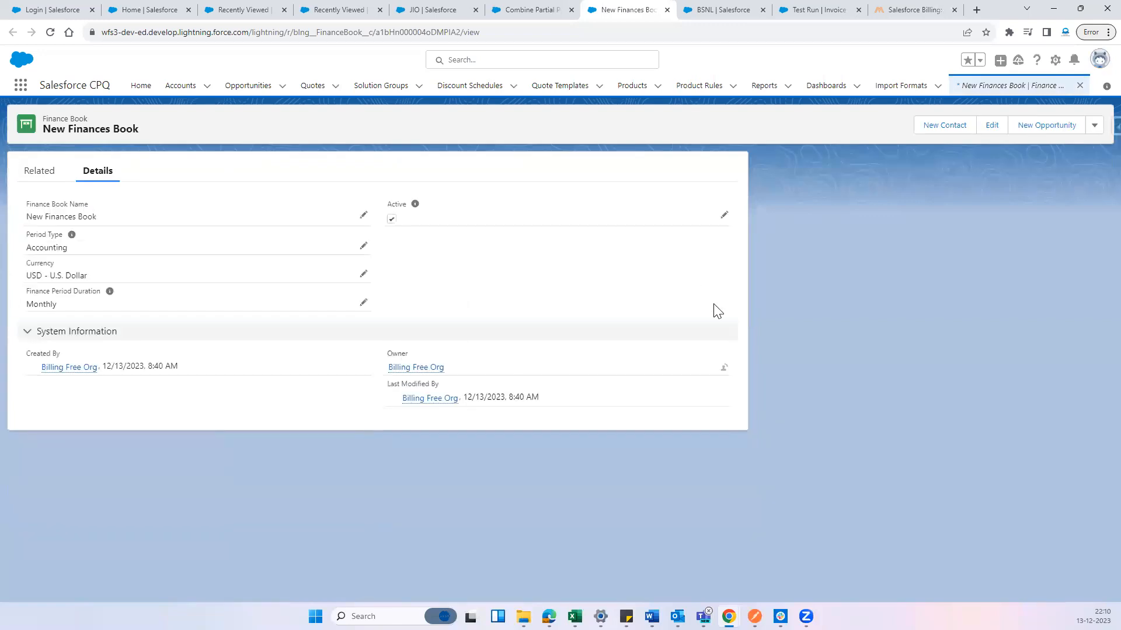
click(38, 170)
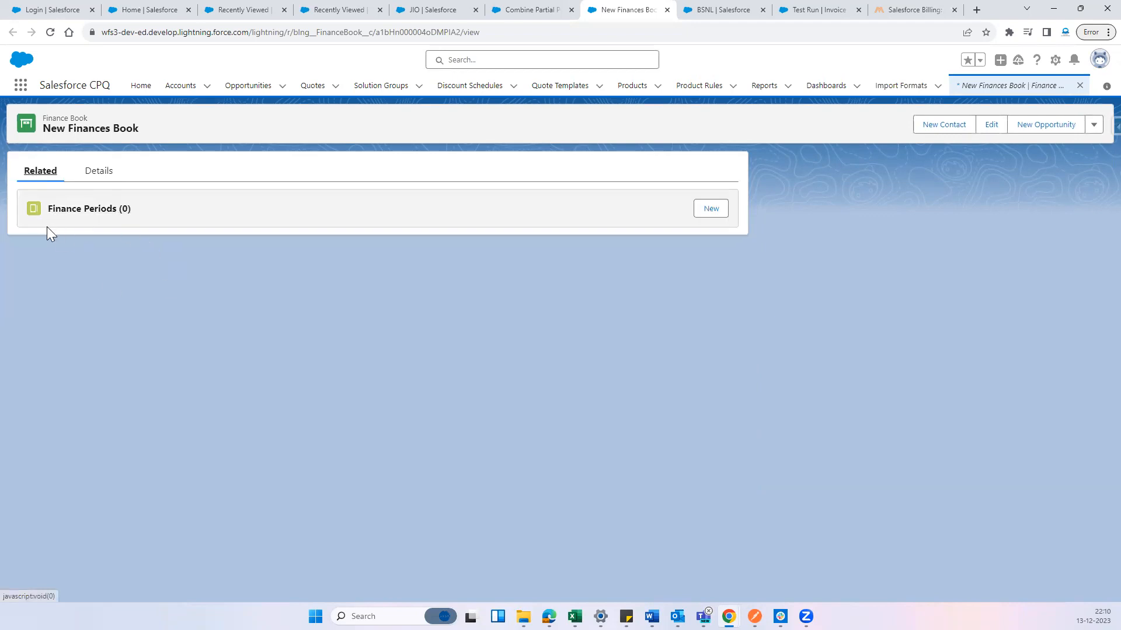
click(110, 177)
Start creating finance periods for New Finances Book, with start date Dec 1, 2023 and 12 periods
click(1093, 125)
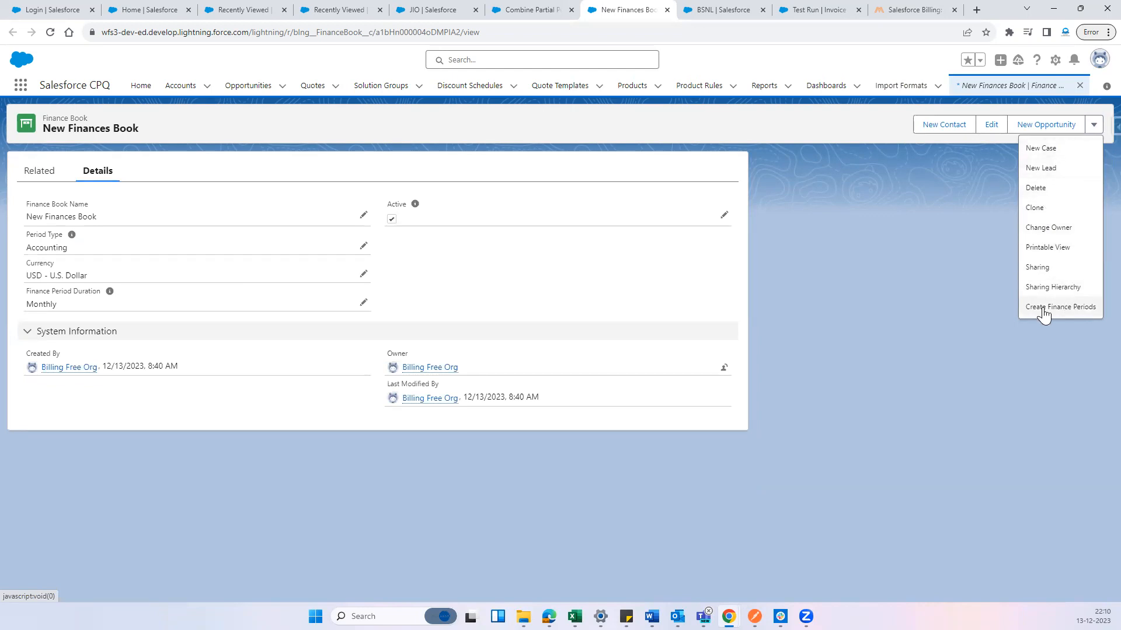
click(1062, 308)
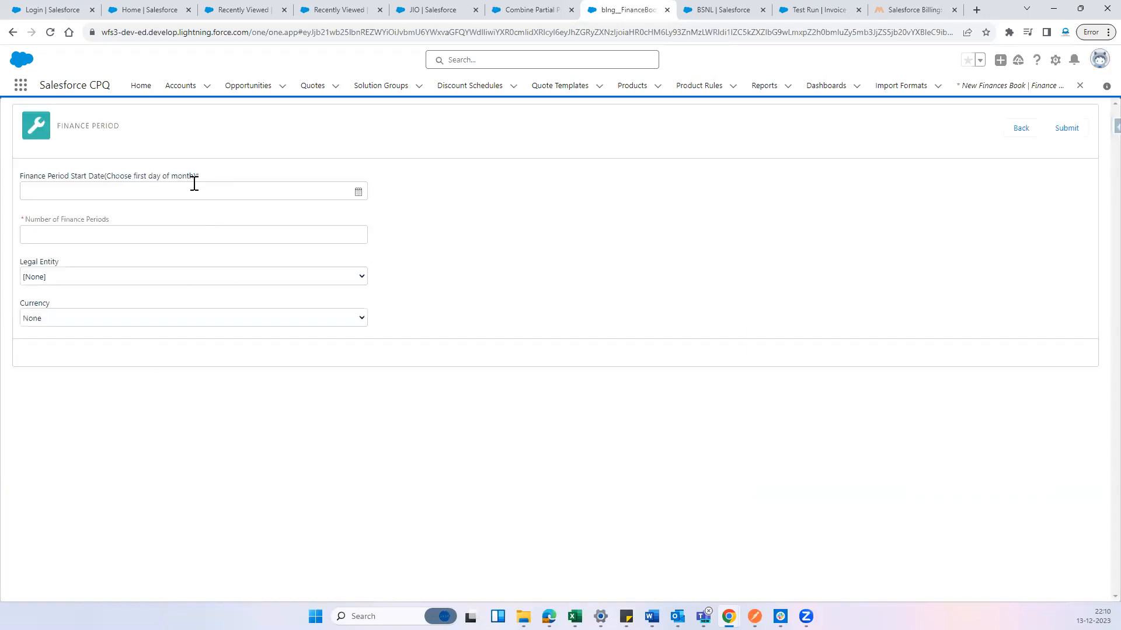
click(194, 185)
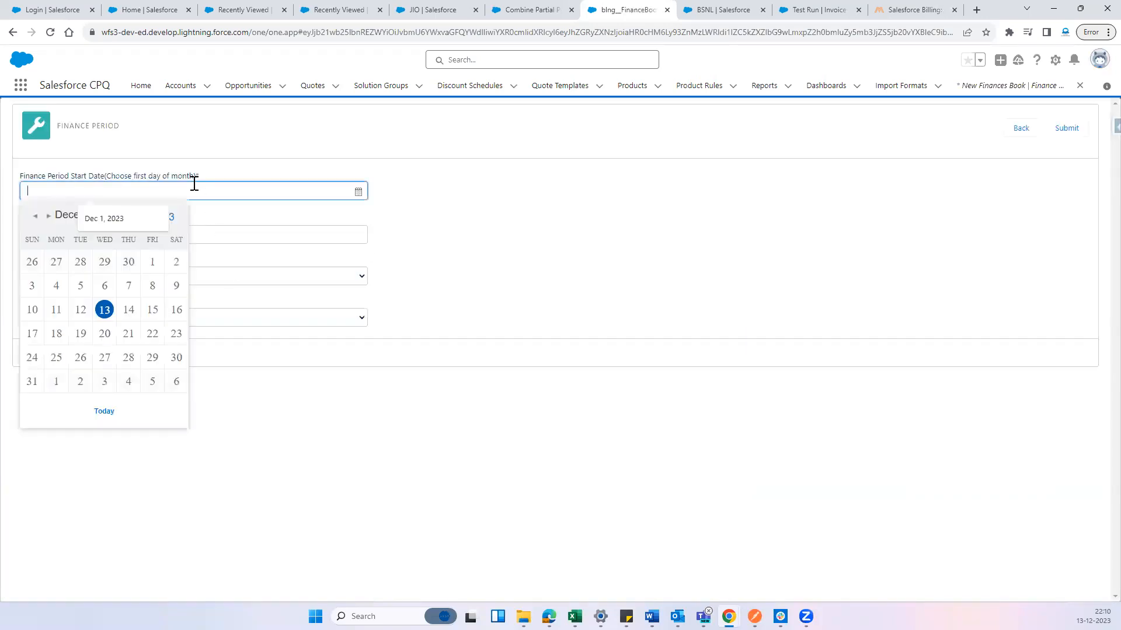
click(151, 268)
click(71, 236)
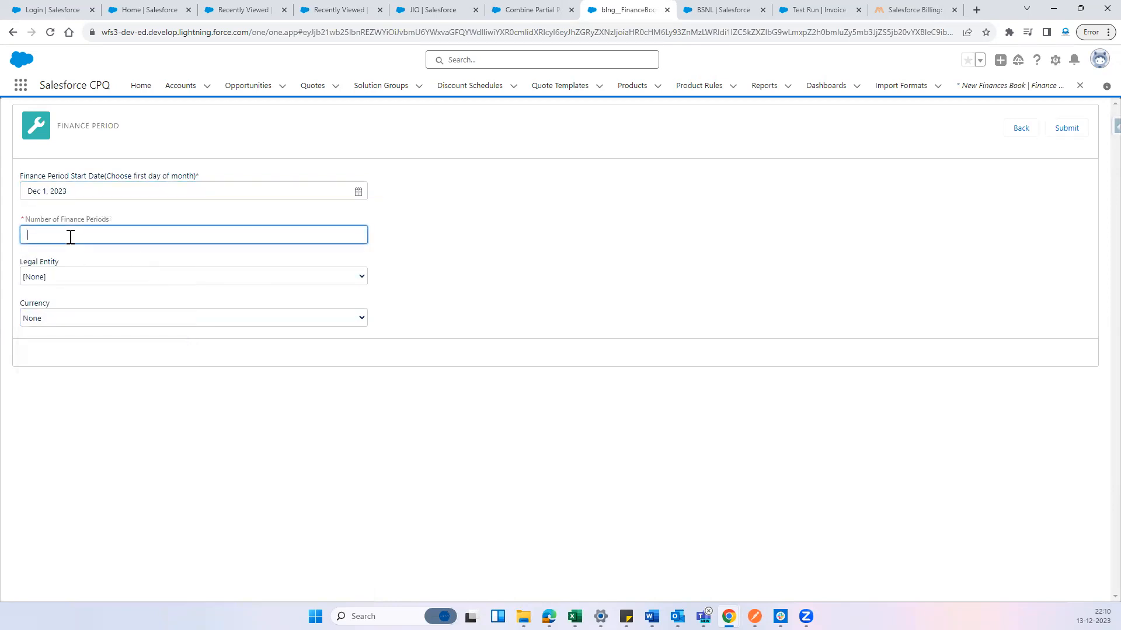
text(12)
Set the finance periods' legal entity to HYD2 and currency to USD, and submit them for creation
click(266, 280)
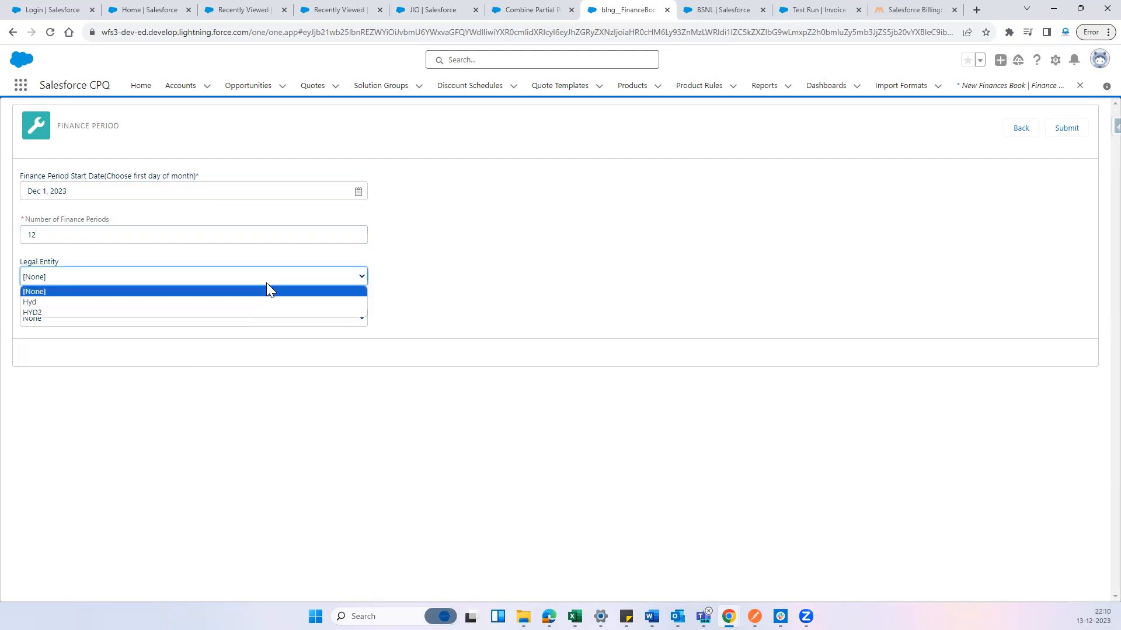
click(233, 312)
click(107, 318)
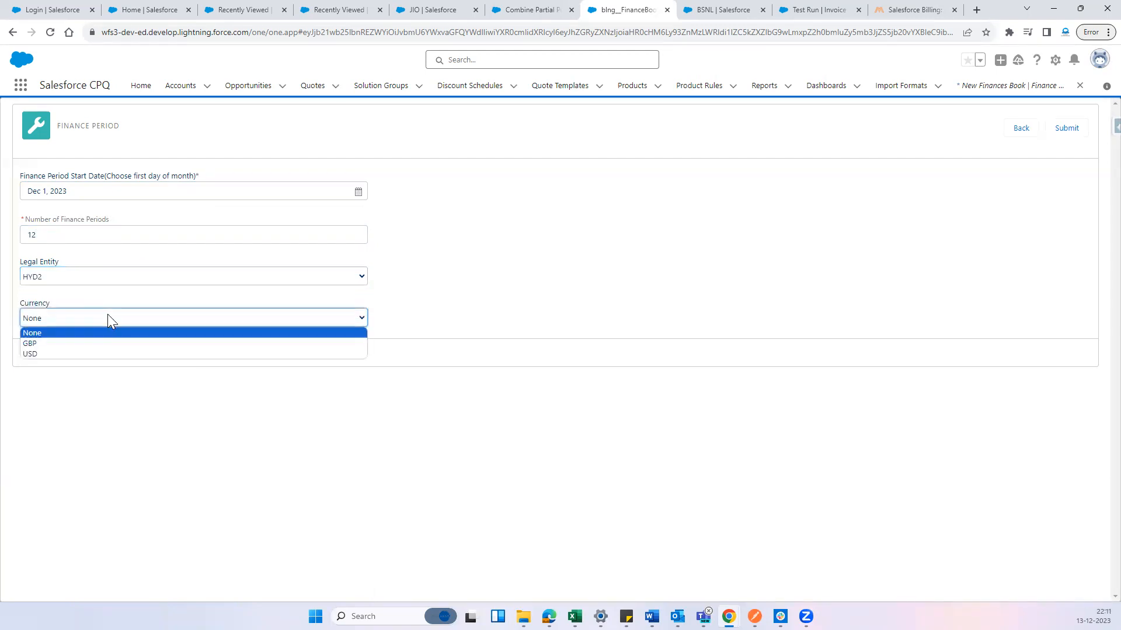
click(96, 354)
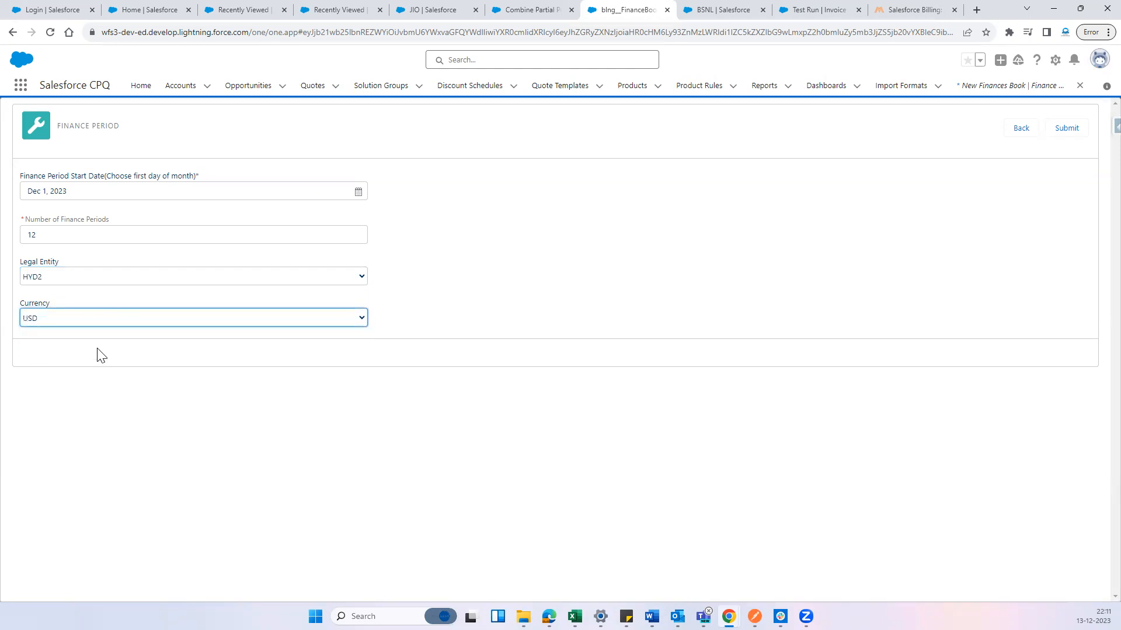
click(1064, 131)
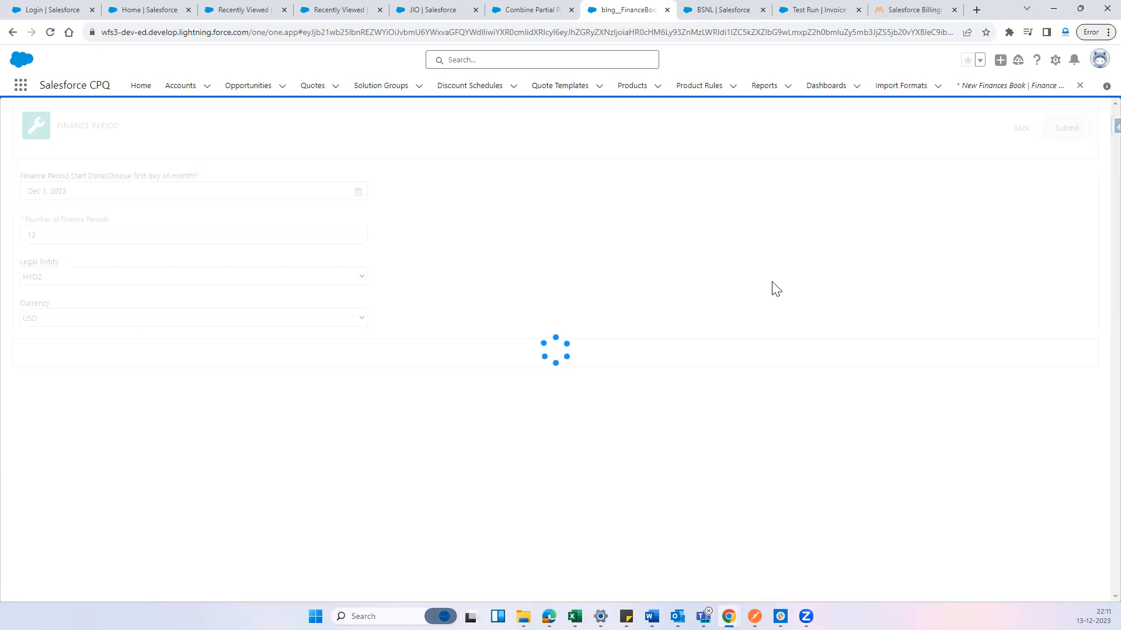
Review the names and dates of the created finance periods, including the full list related to the finance book
scroll(478, 444, down, 1)
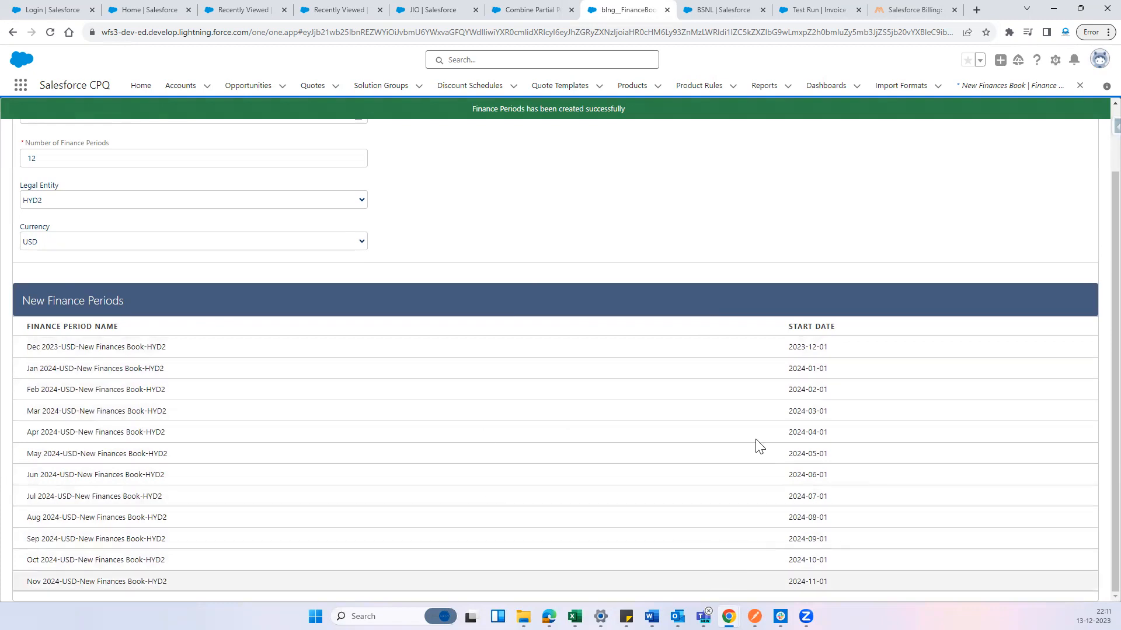
scroll(435, 335, up, 1)
scroll(757, 466, down, 1)
scroll(707, 399, up, 1)
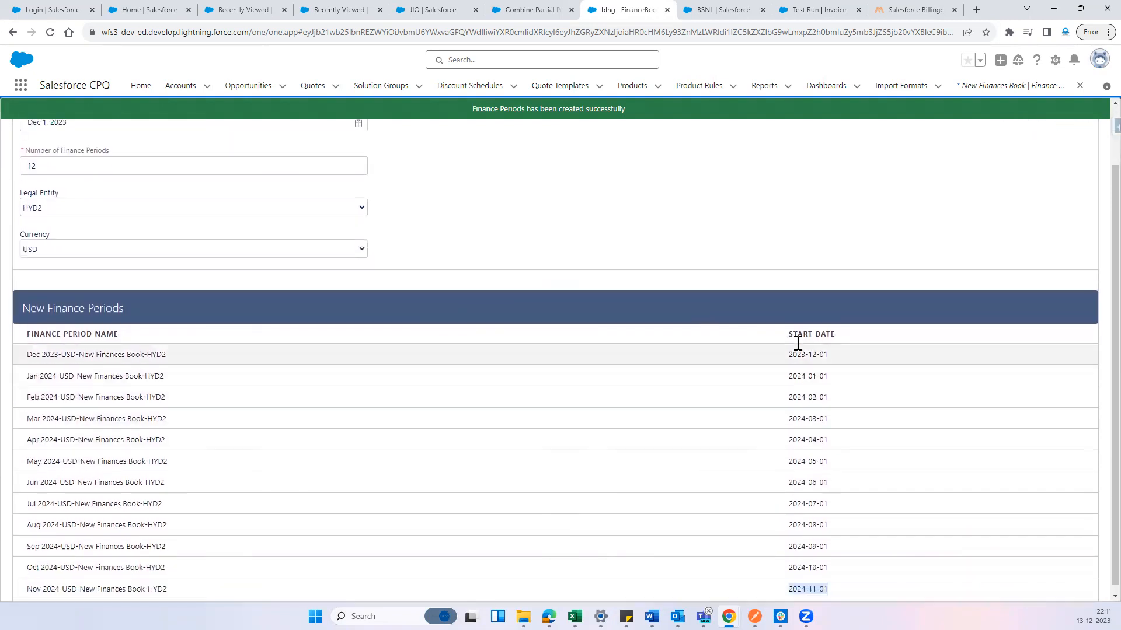
scroll(795, 340, up, 1)
click(1021, 129)
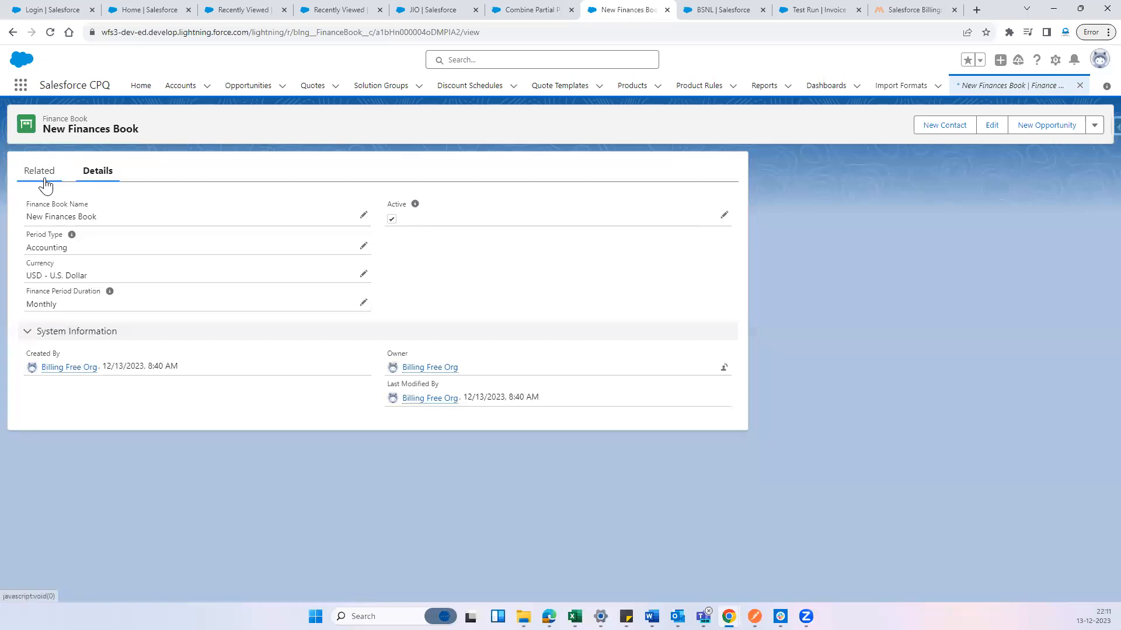
click(45, 185)
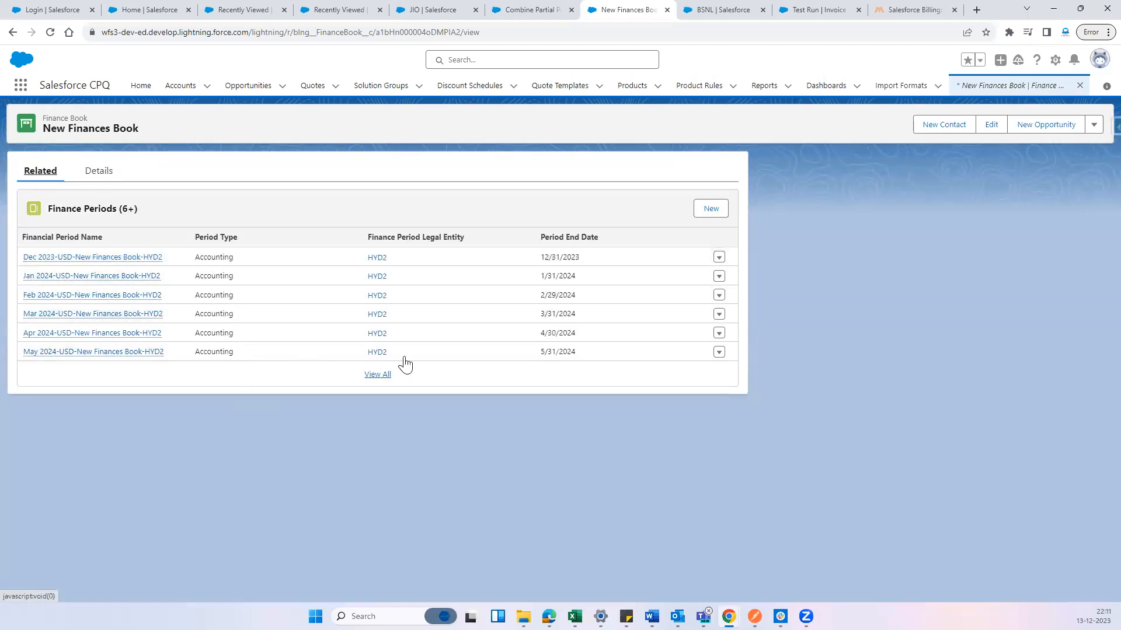
click(378, 374)
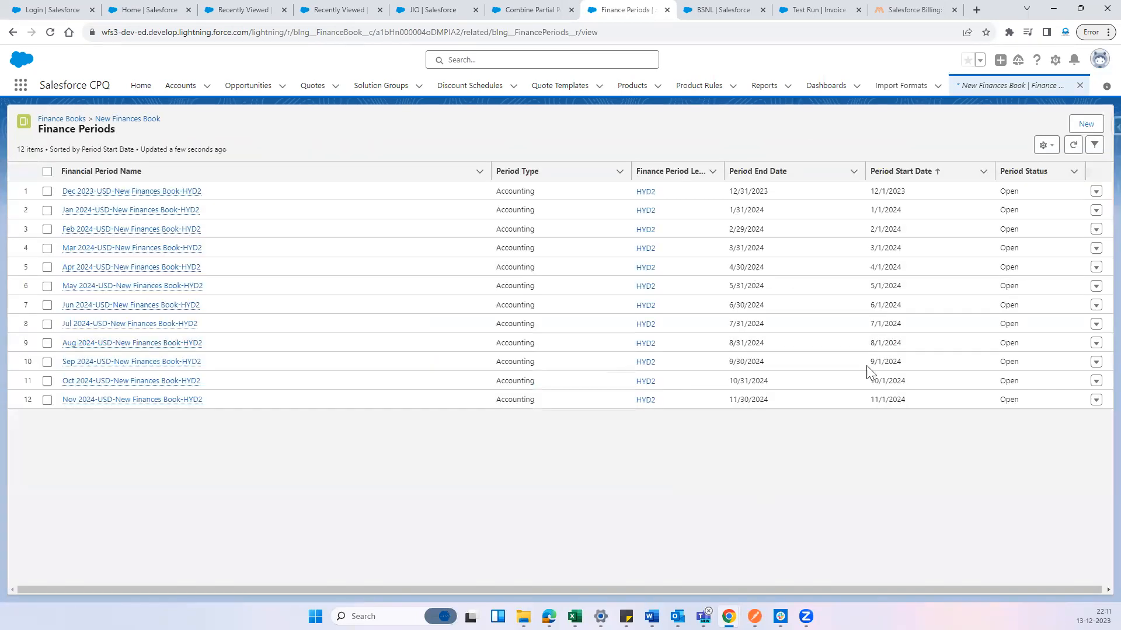
click(12, 33)
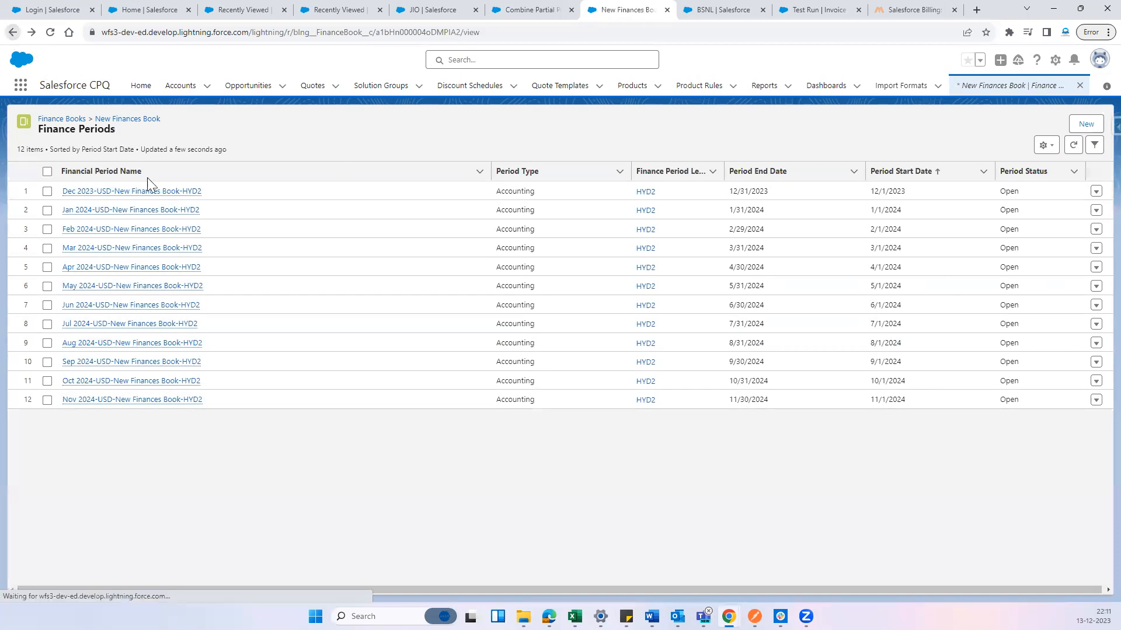
Find the BSNL product in the product list and open its record for editing
click(496, 10)
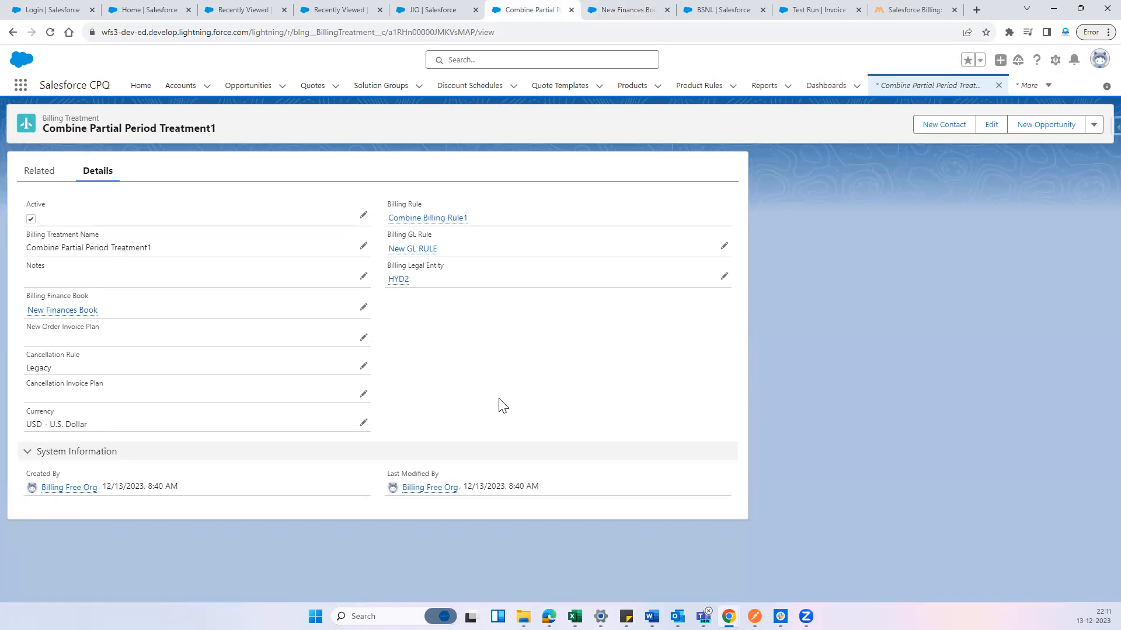
click(423, 10)
scroll(140, 315, up, 10)
scroll(305, 314, up, 5)
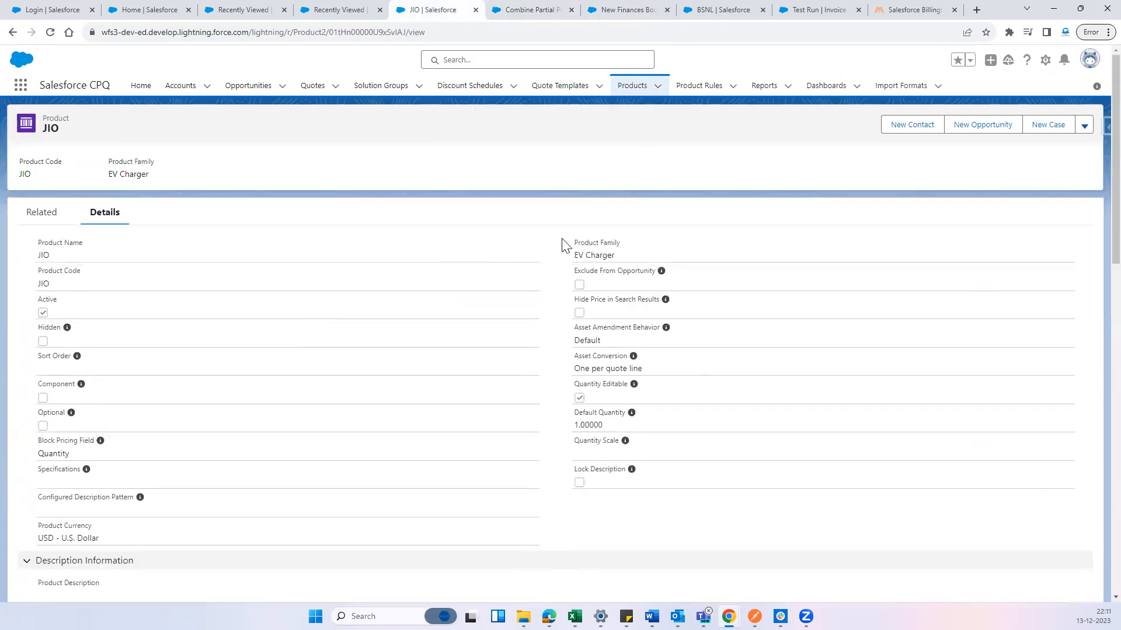
click(627, 92)
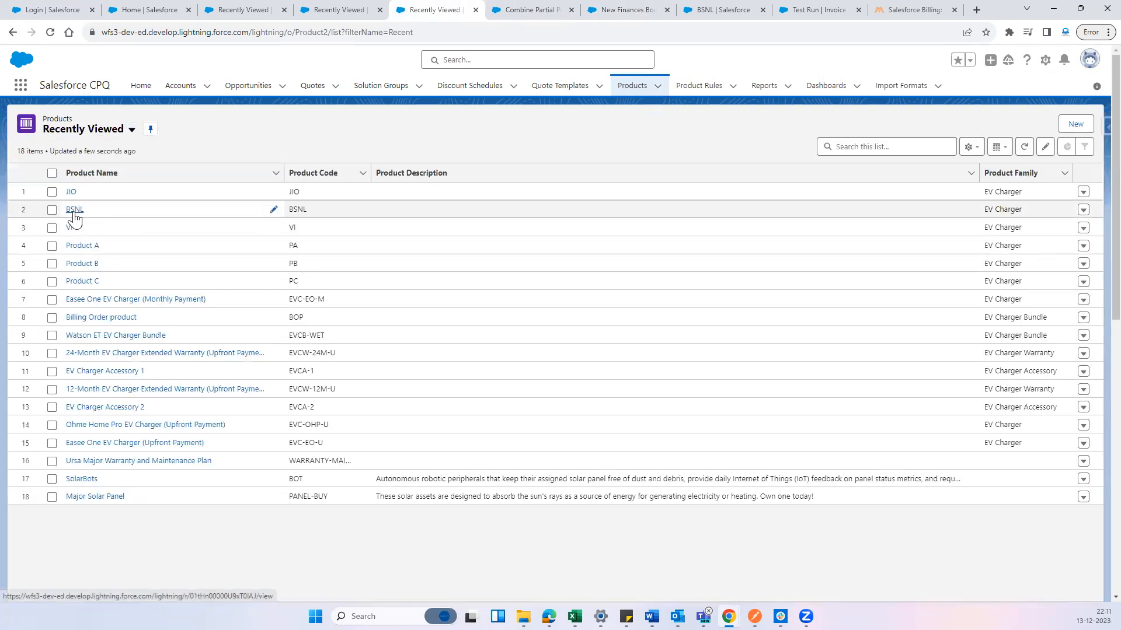
click(74, 211)
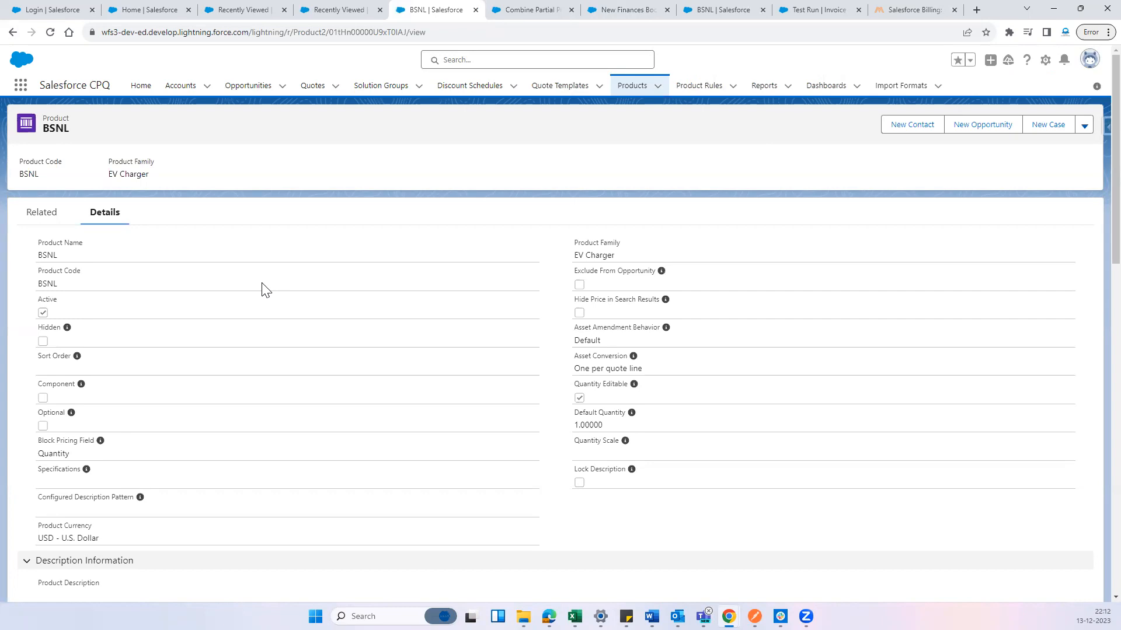
scroll(267, 291, down, 15)
click(1086, 118)
click(1058, 165)
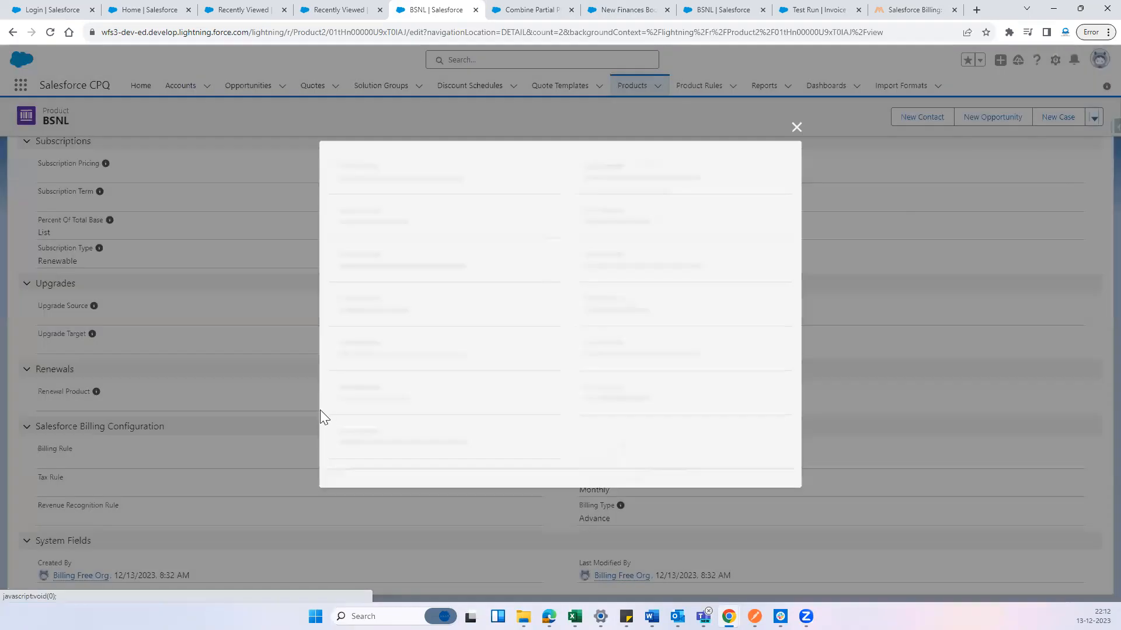
Start a new billing rule from the BSNL product's Billing Rule field and name it Separate Billing Rule1
scroll(477, 349, down, 20)
click(417, 314)
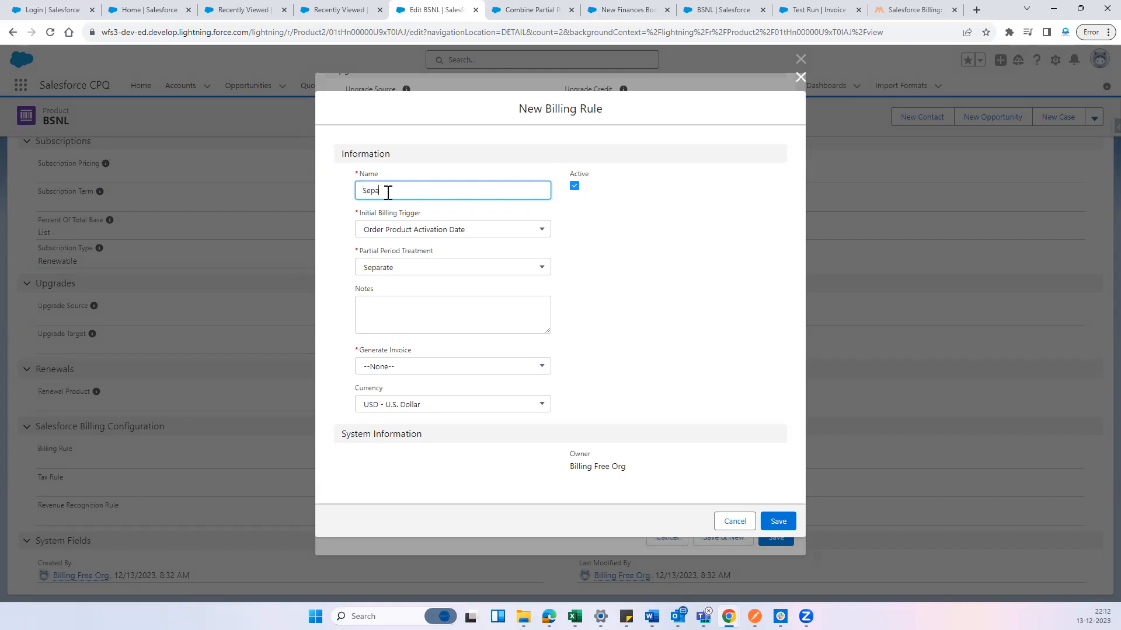
key(BackSpace)
text(Separate Billing)
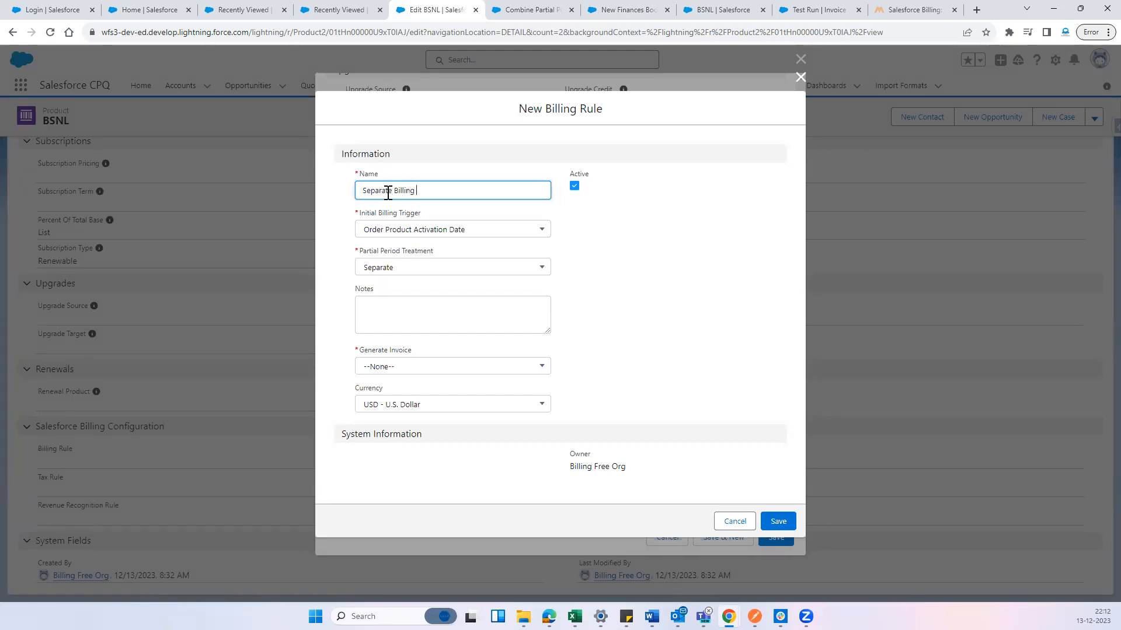
text( Rule1)
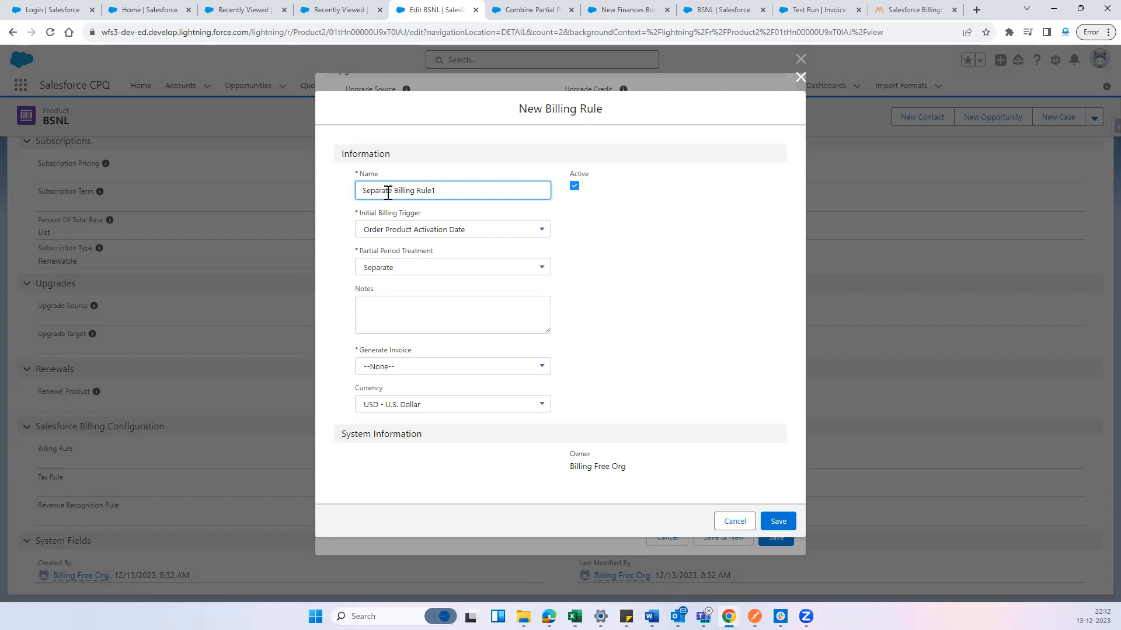
Set the billing rule's partial period treatment to Separate and Generate Invoice to Yes, and save the rule
click(413, 266)
click(415, 312)
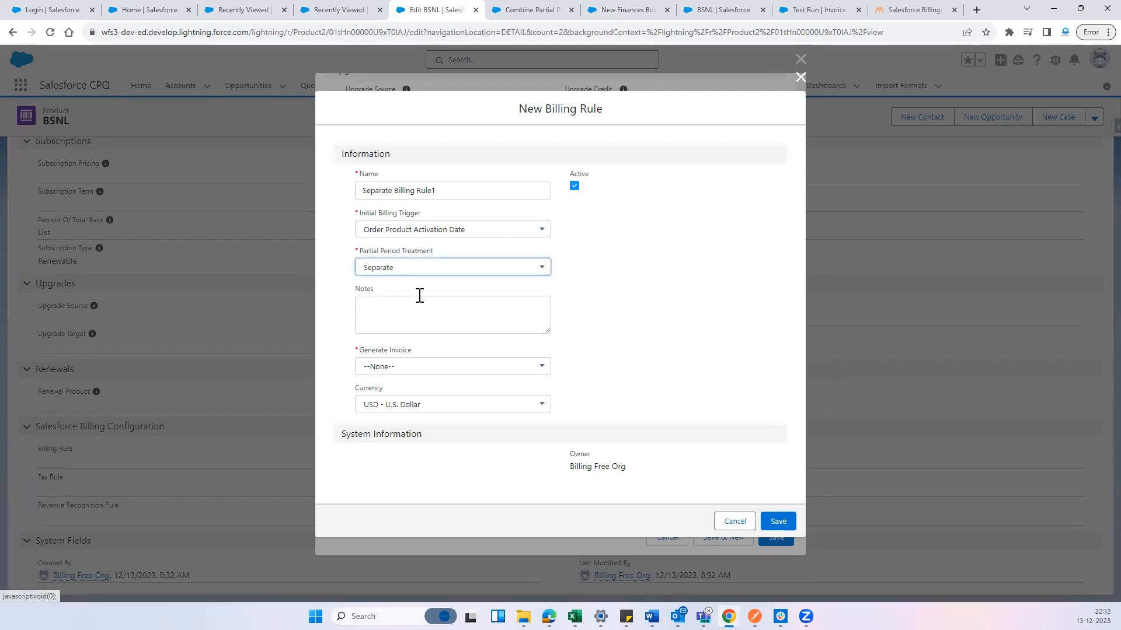
click(496, 366)
click(454, 411)
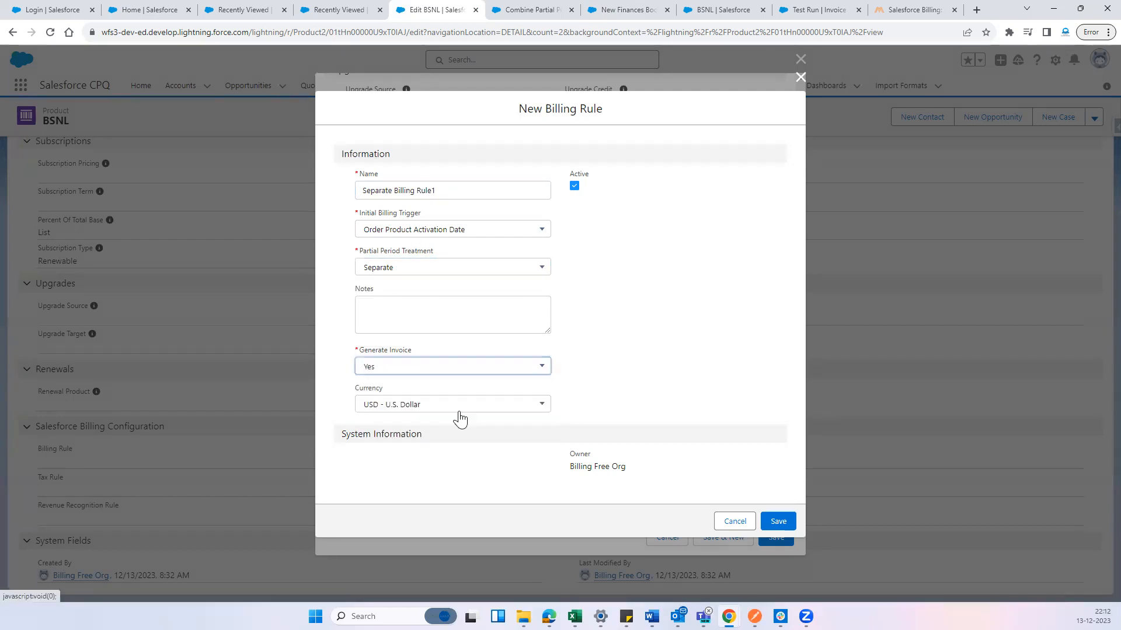
click(780, 522)
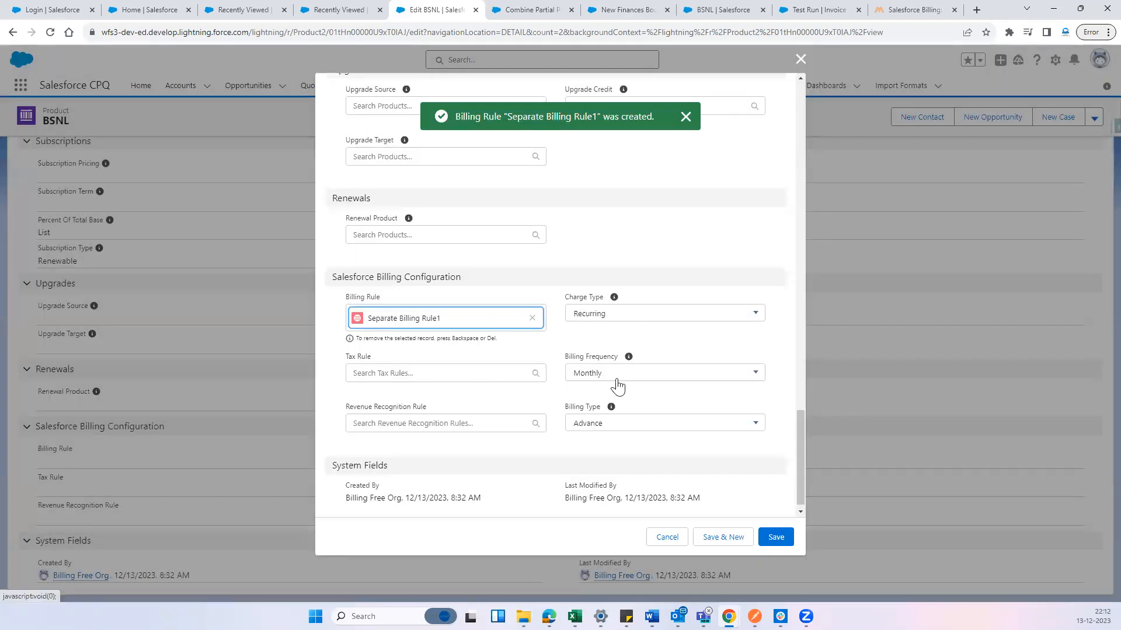
Assign Taxable Tax Rule and Revenue Recognition Rule to the BSNL product and save the record
click(426, 374)
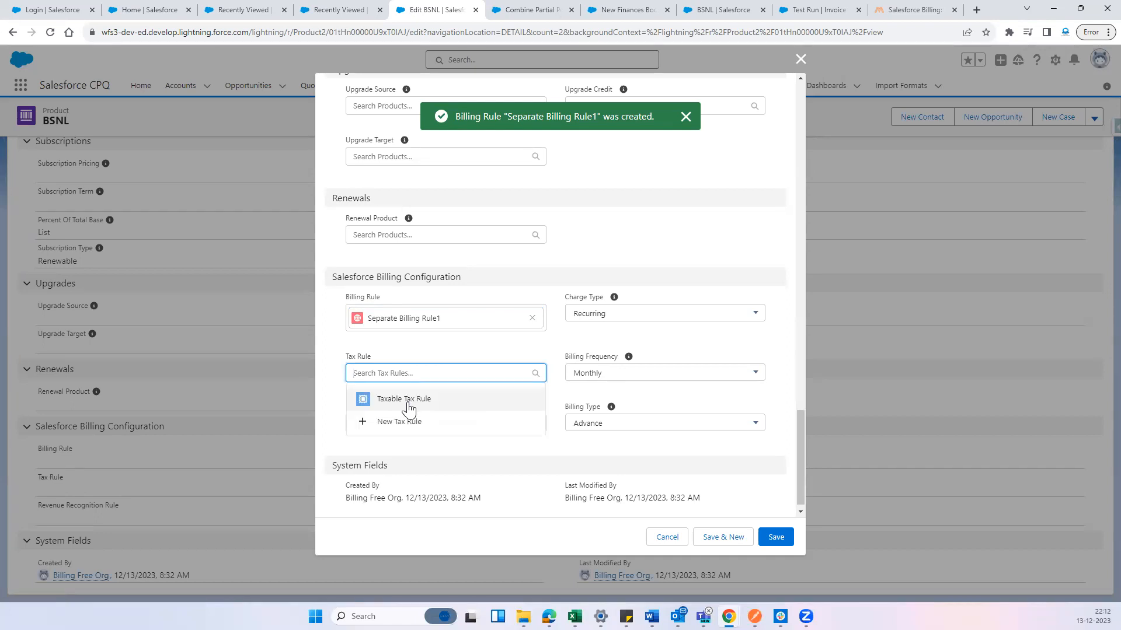
click(404, 403)
click(413, 432)
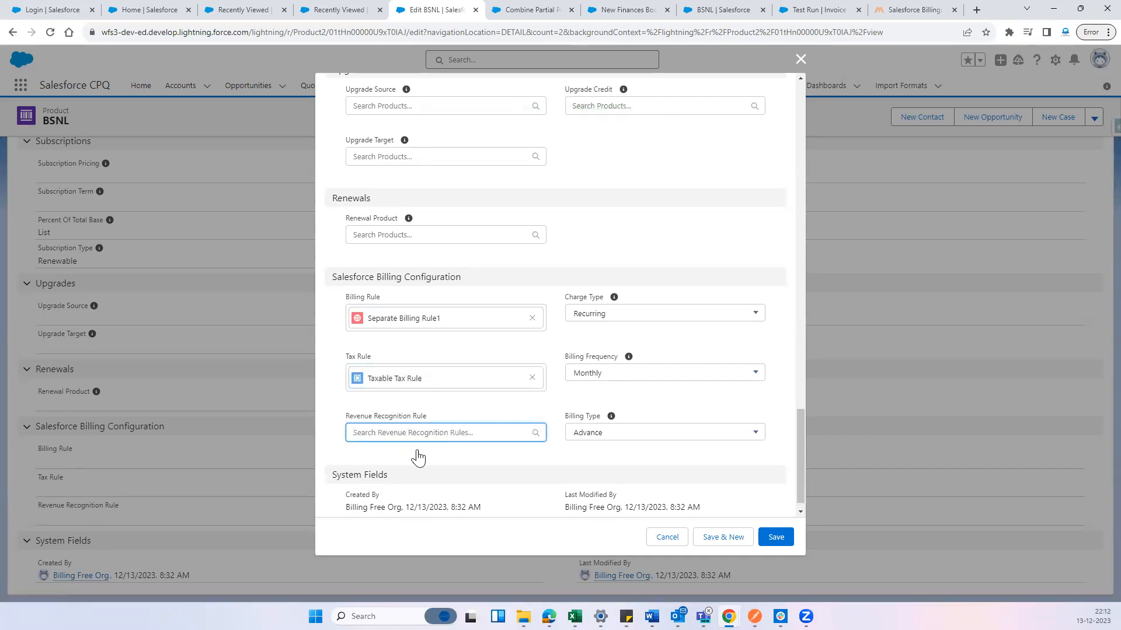
click(420, 459)
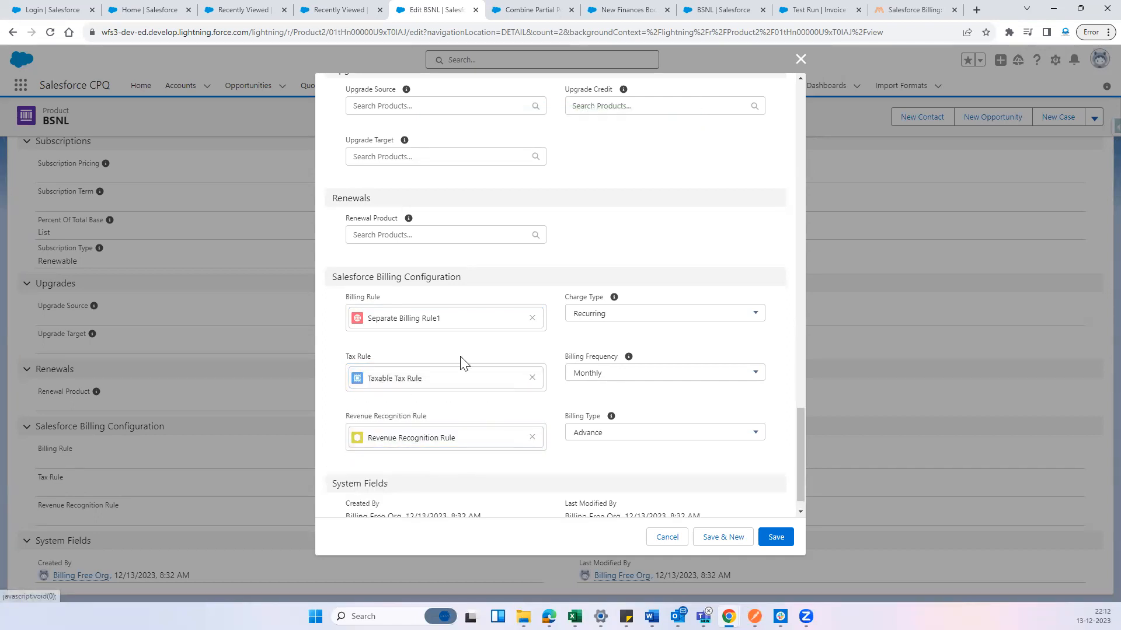
click(776, 537)
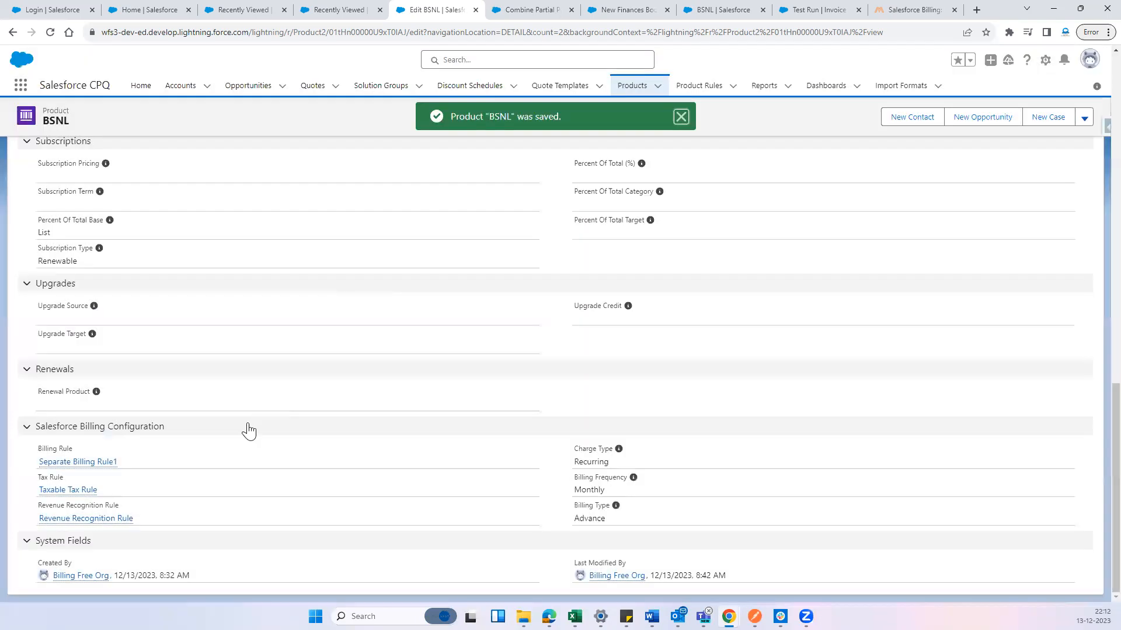
Open Separate Billing Rule1 from the BSNL product and start a new billing treatment named Separate Billing treatment 1
scroll(87, 469, up, 1)
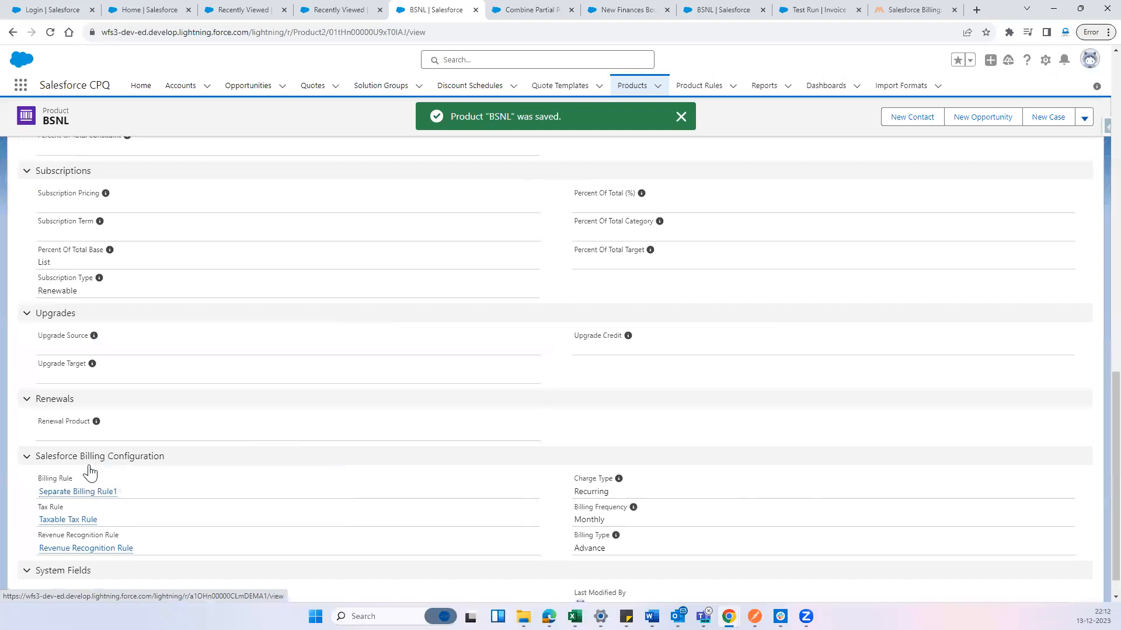
click(474, 8)
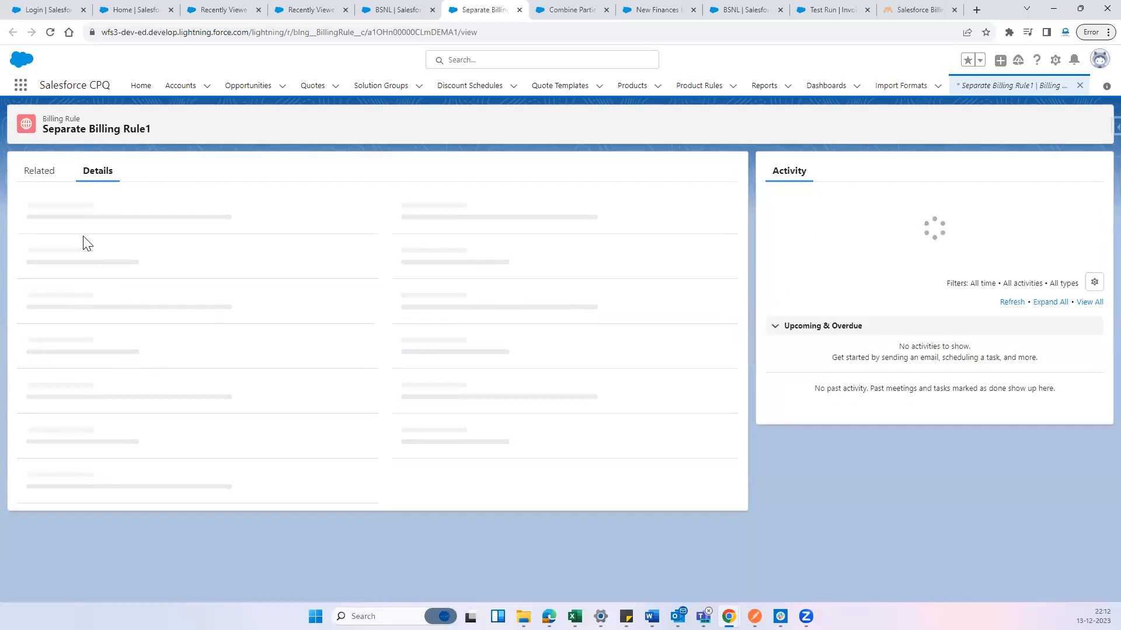
click(39, 174)
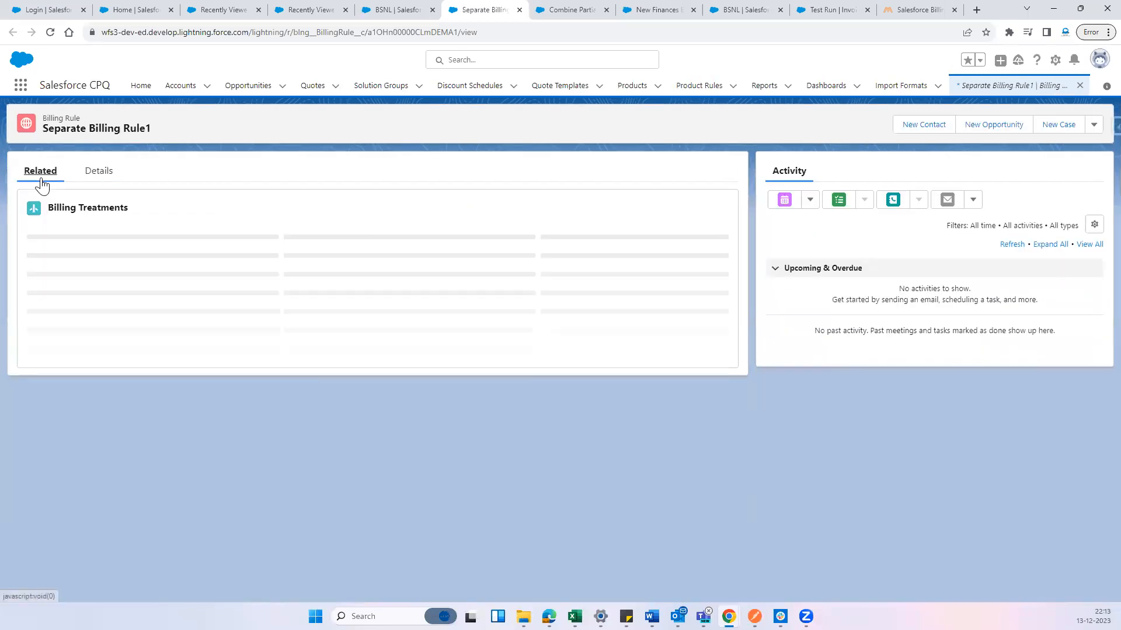
click(710, 211)
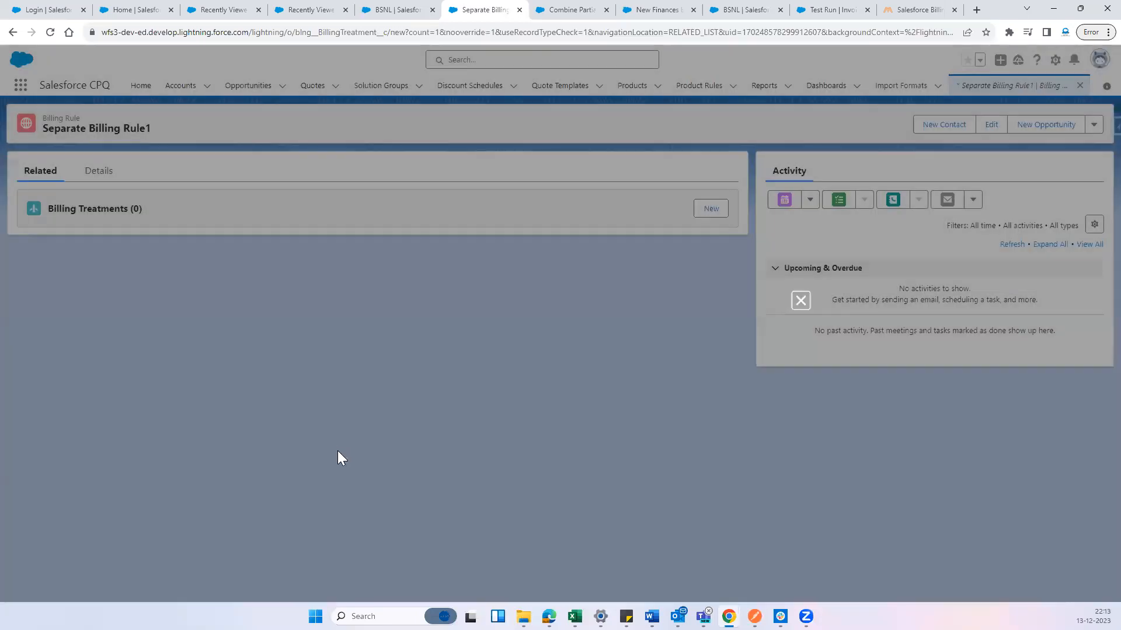
click(380, 239)
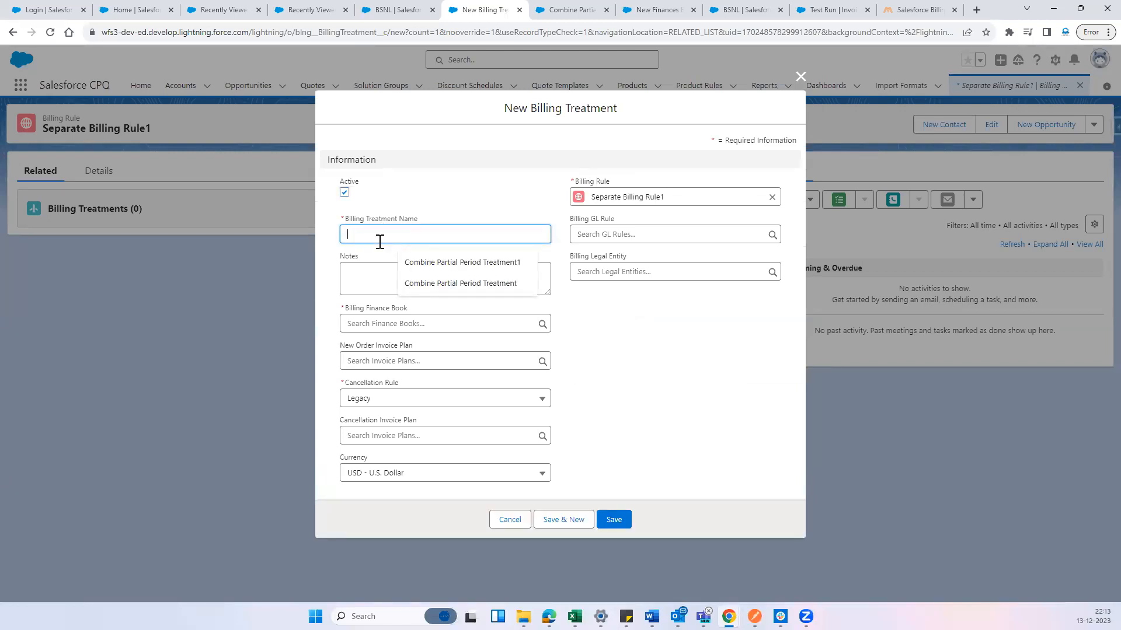
text(Separate Billing treatmen)
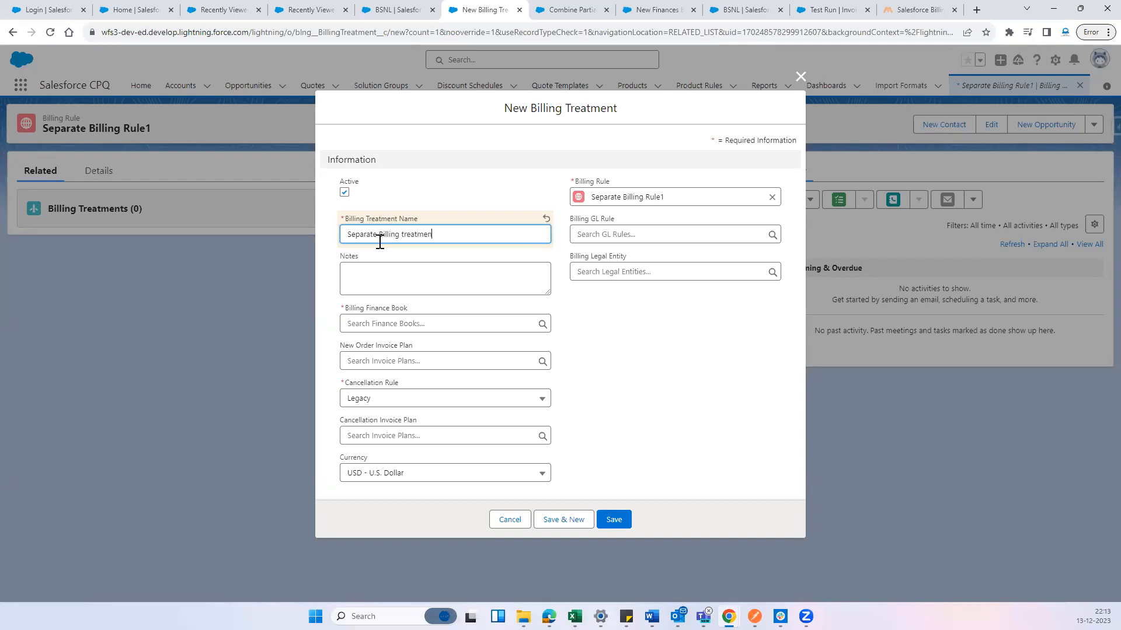
text(1)
Set the treatment's GL rule to New GL RULE, legal entity to HYD2 and finance book to New Finances Book, and save it
click(628, 234)
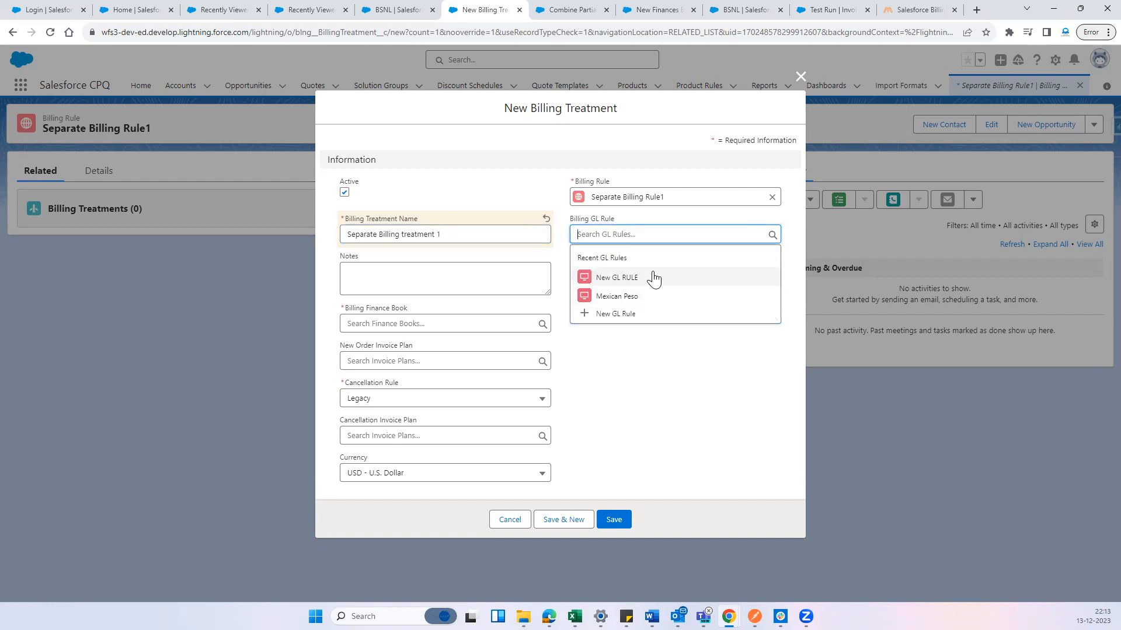
click(653, 277)
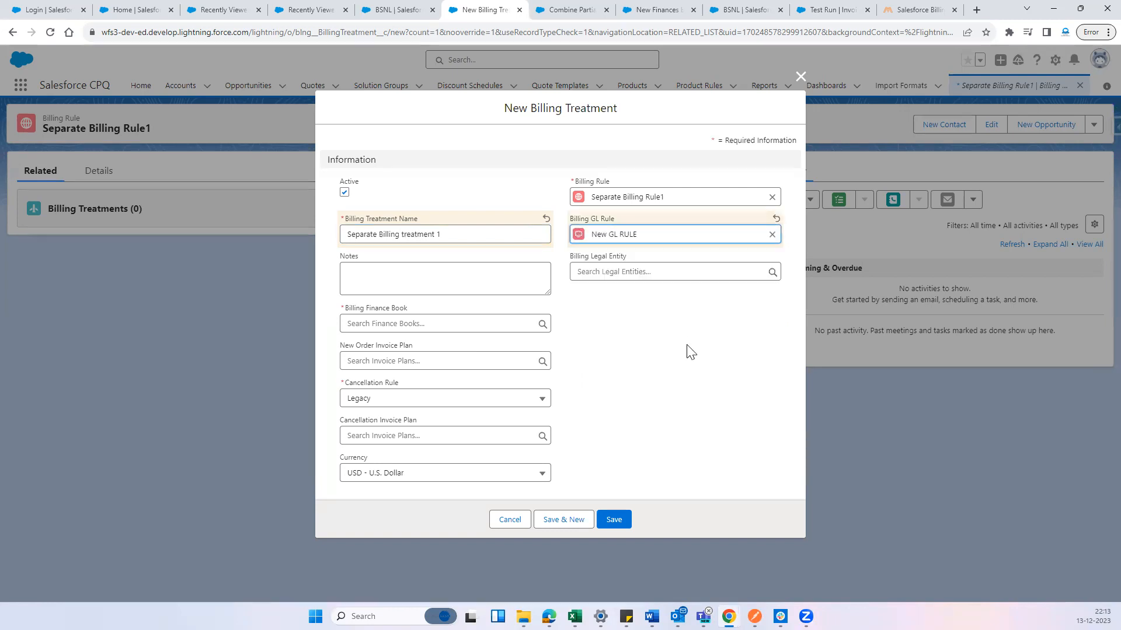
click(652, 272)
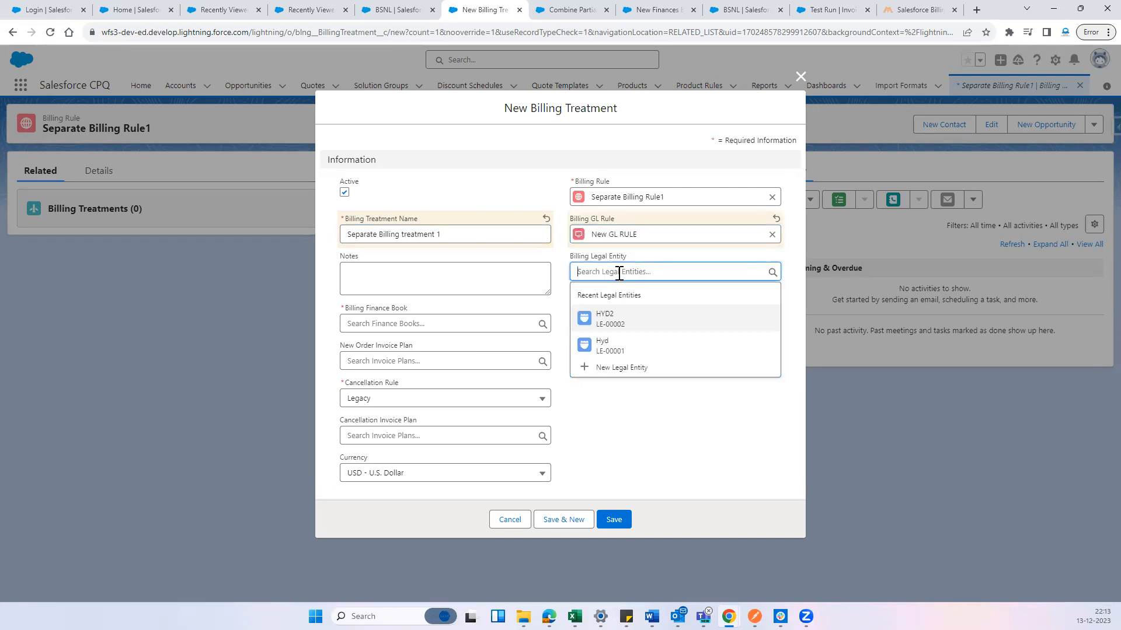
click(618, 322)
click(421, 318)
click(413, 366)
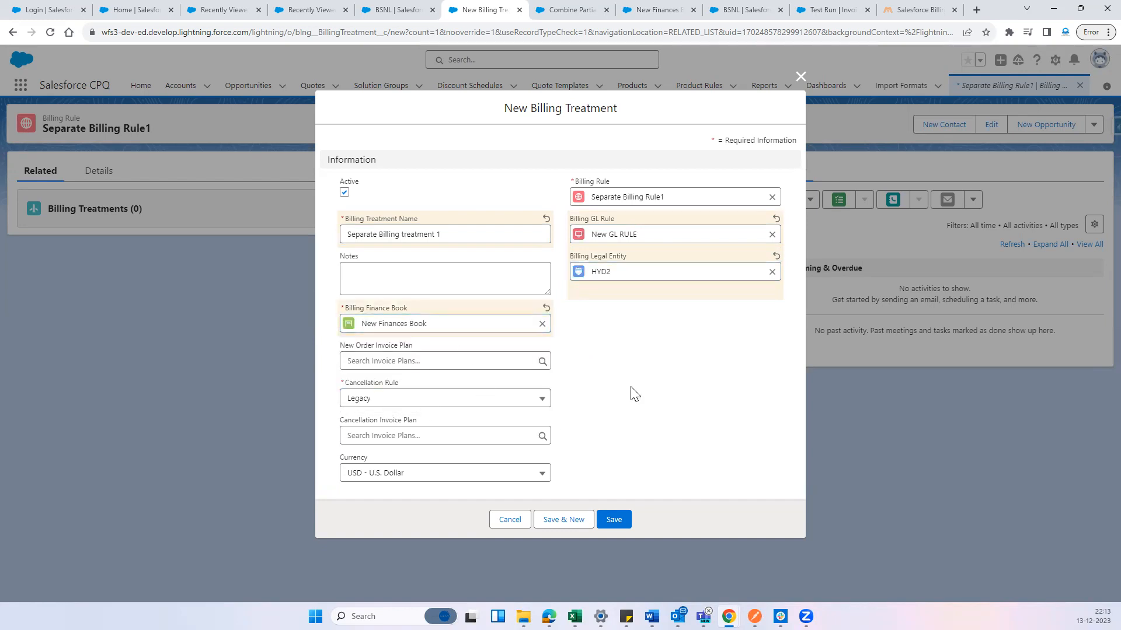
click(619, 522)
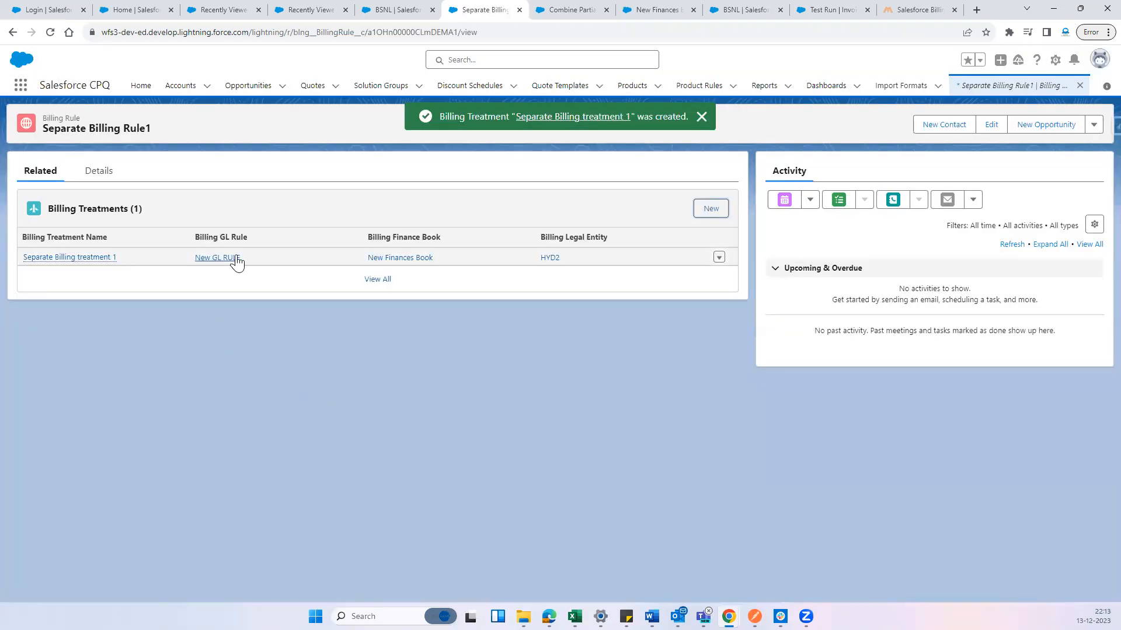
click(110, 174)
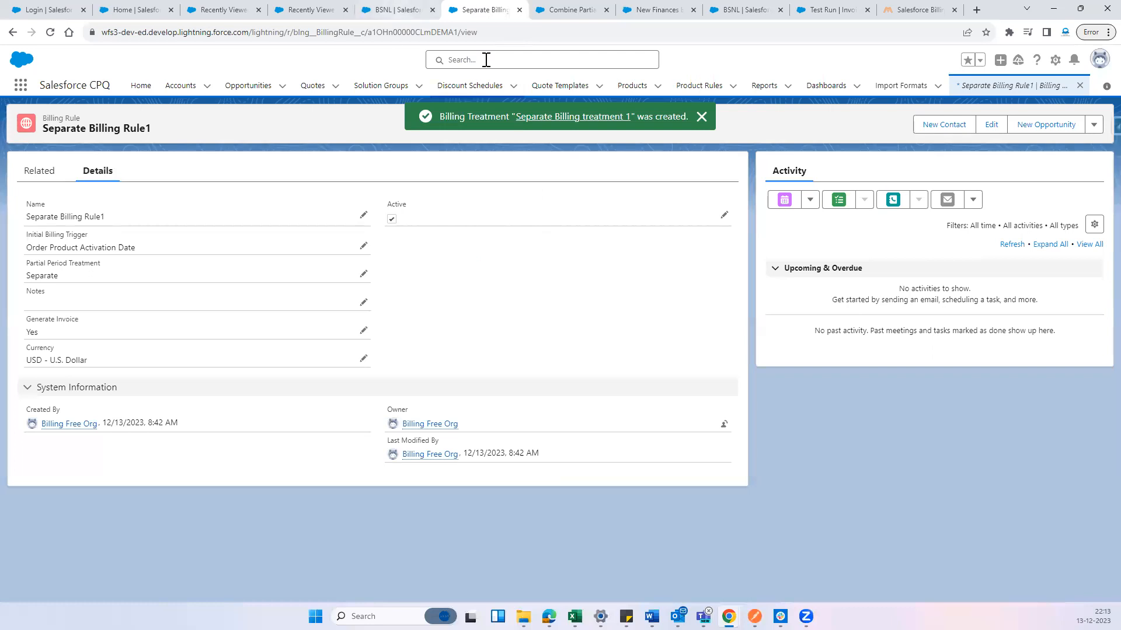
Return to the product list and open the VI product's record for editing
click(397, 10)
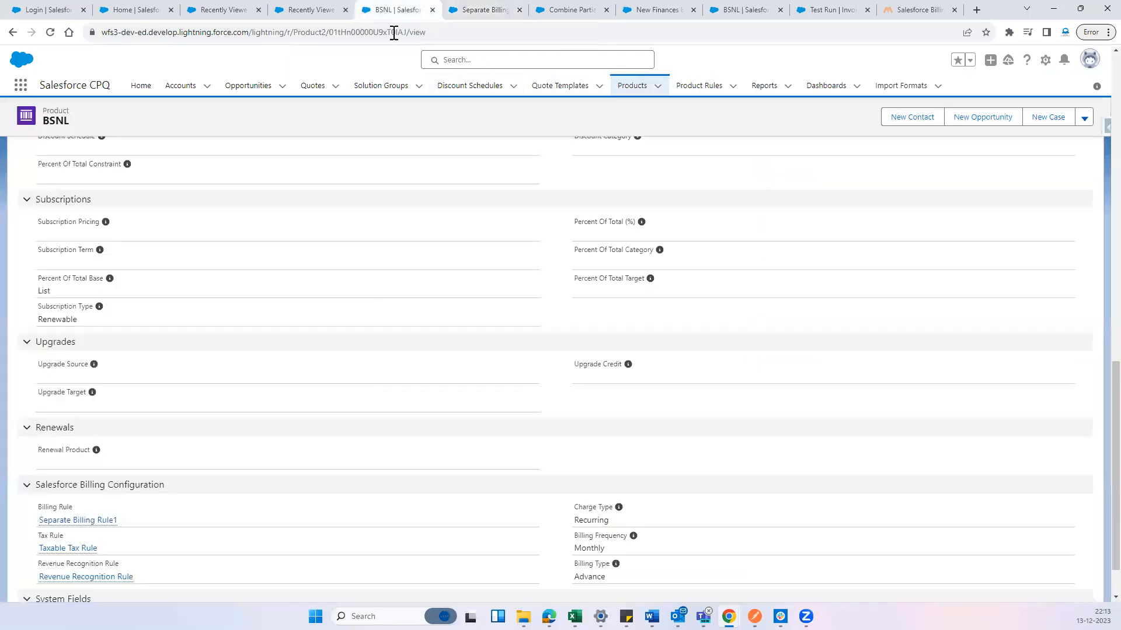
click(632, 88)
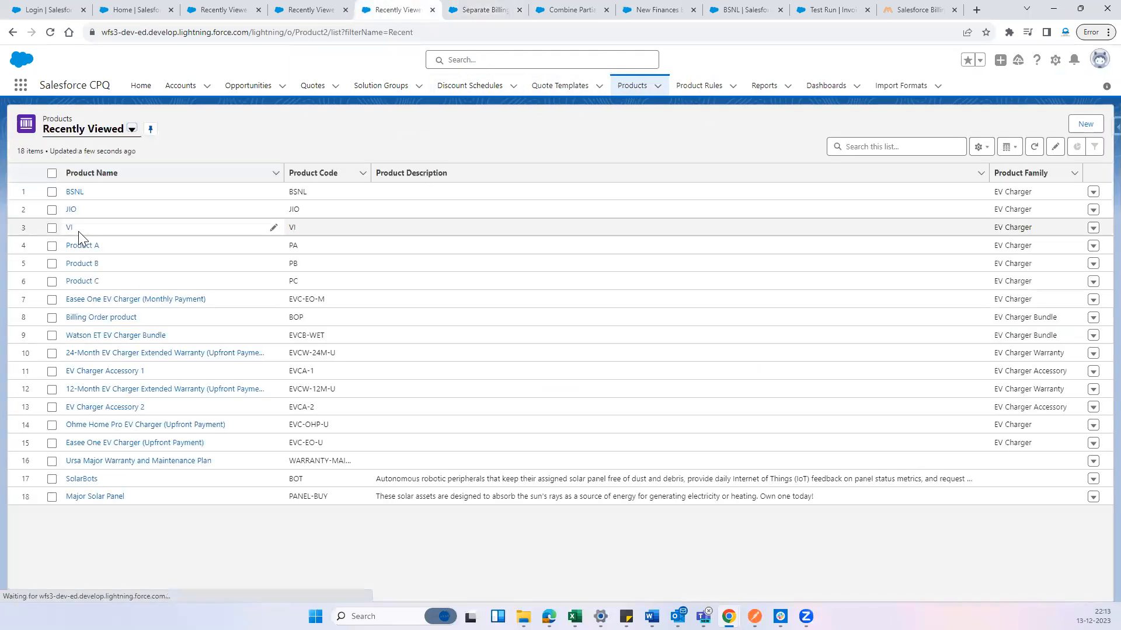
click(69, 228)
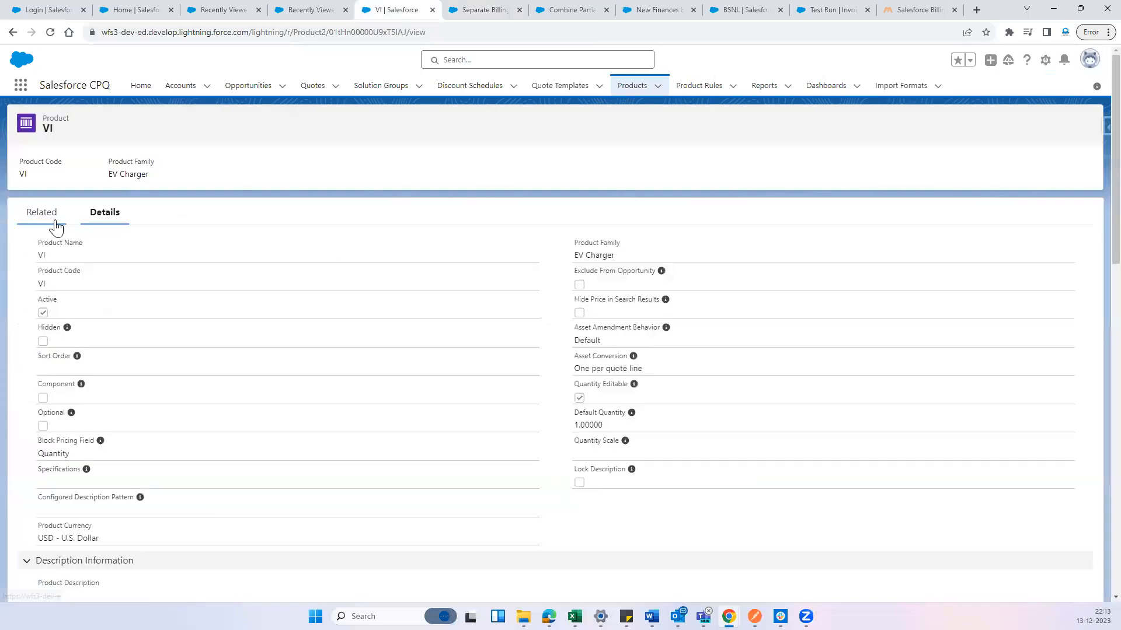
click(54, 222)
click(114, 224)
click(1084, 126)
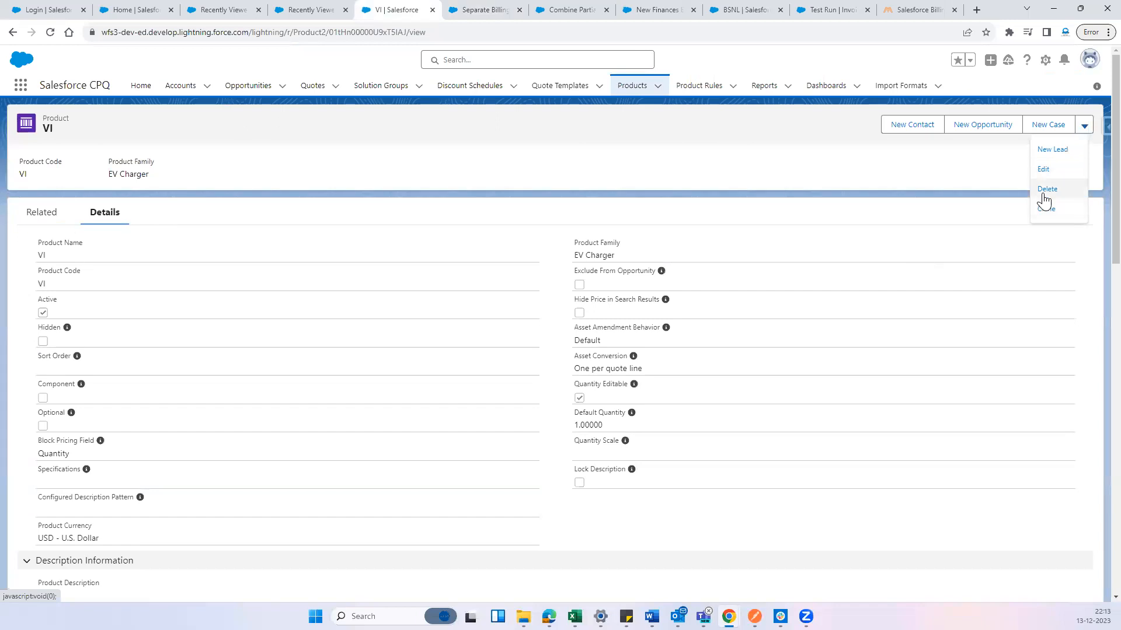
click(1043, 169)
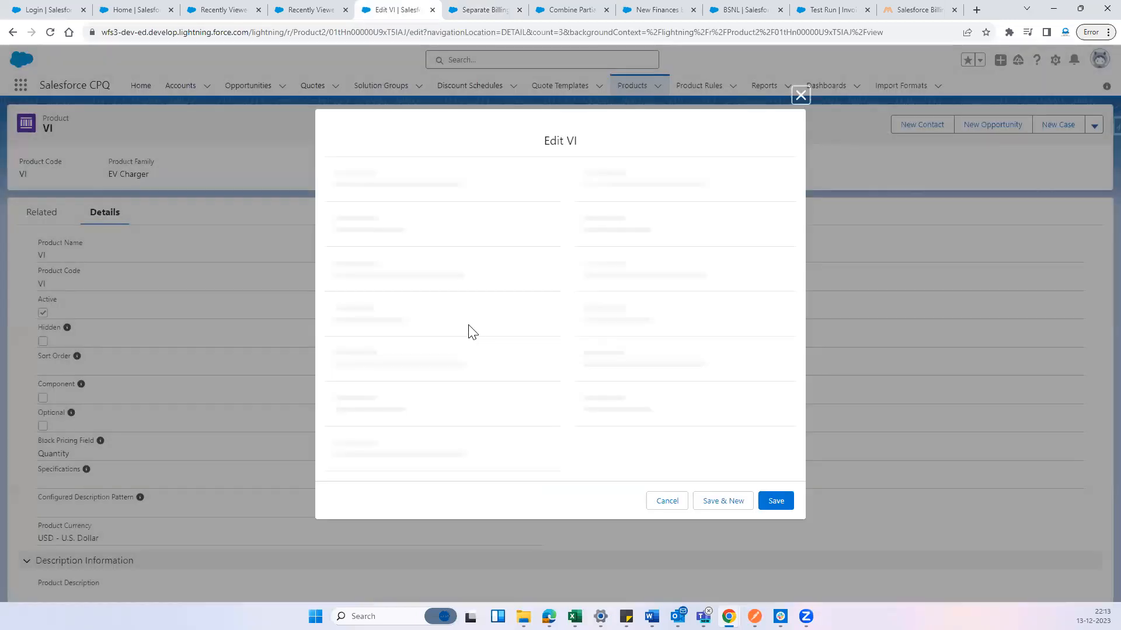
Start a new billing rule from the VI product's Billing Rule field and name it No Invoice
scroll(462, 333, down, 15)
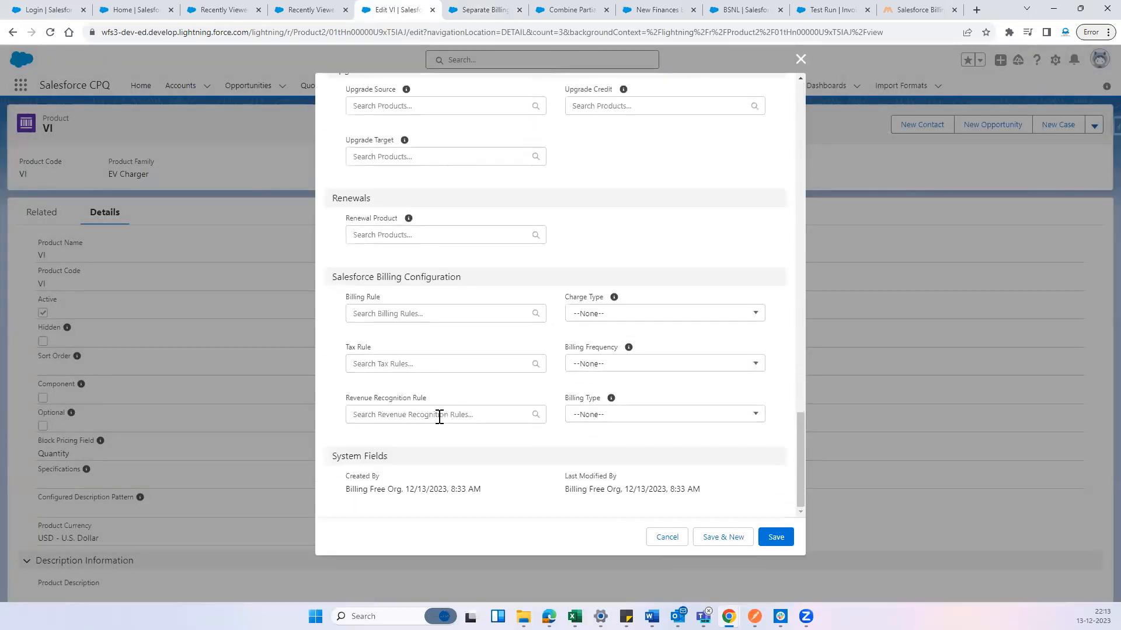
click(402, 311)
click(417, 460)
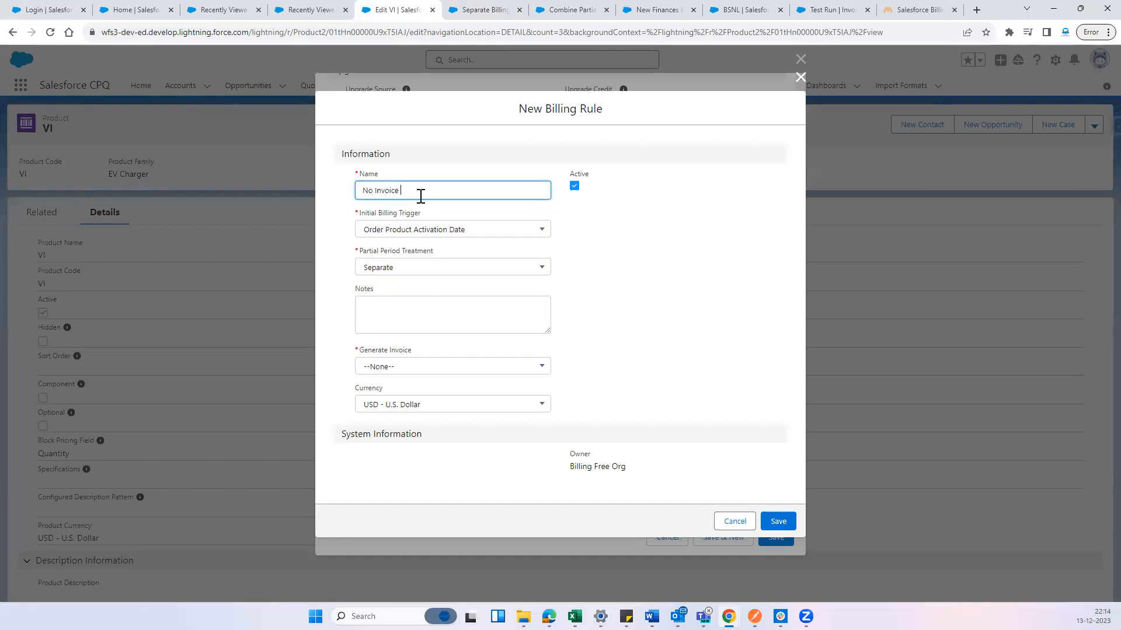
text(No Invoice)
click(587, 308)
Choose the No Invoice rule's partial period treatment, set Generate Invoice to No, and save the rule
click(536, 268)
click(498, 336)
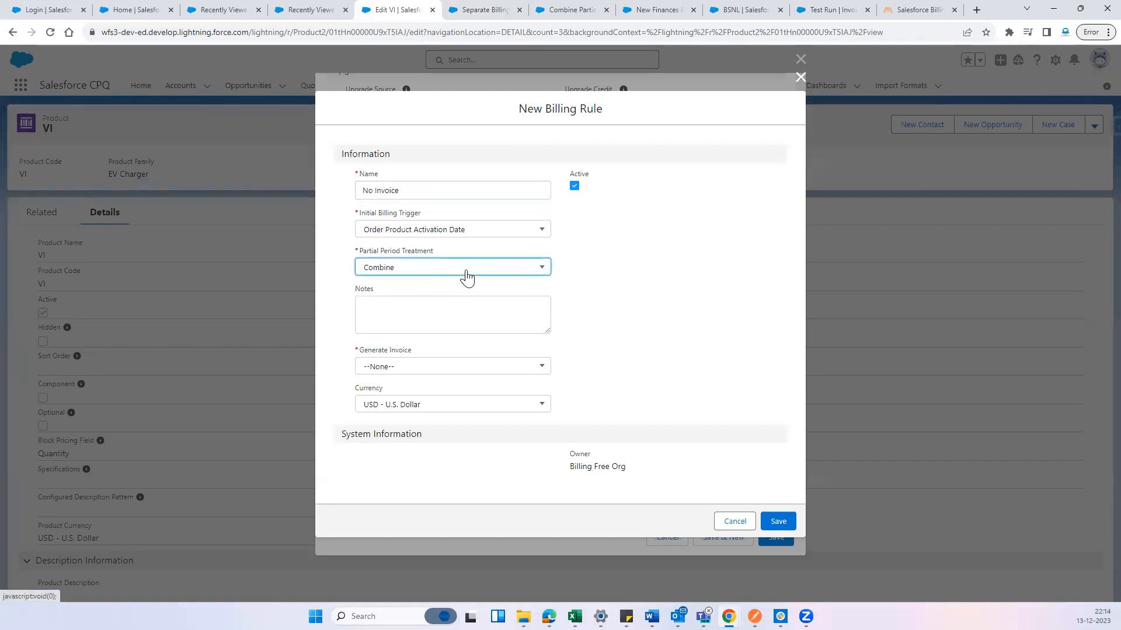
click(660, 299)
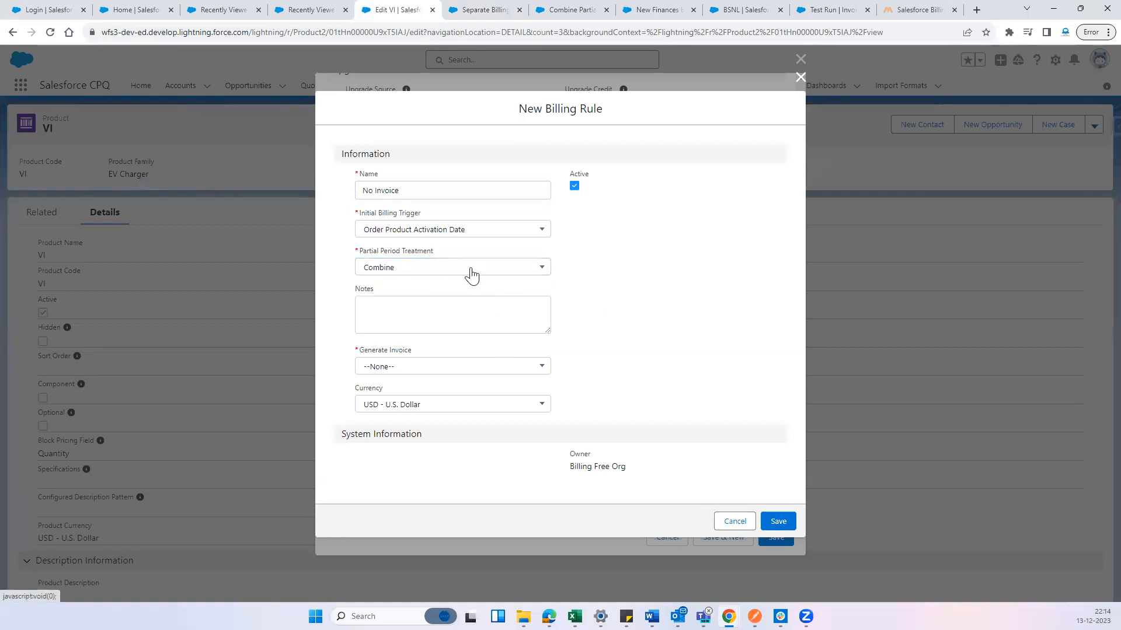
click(455, 370)
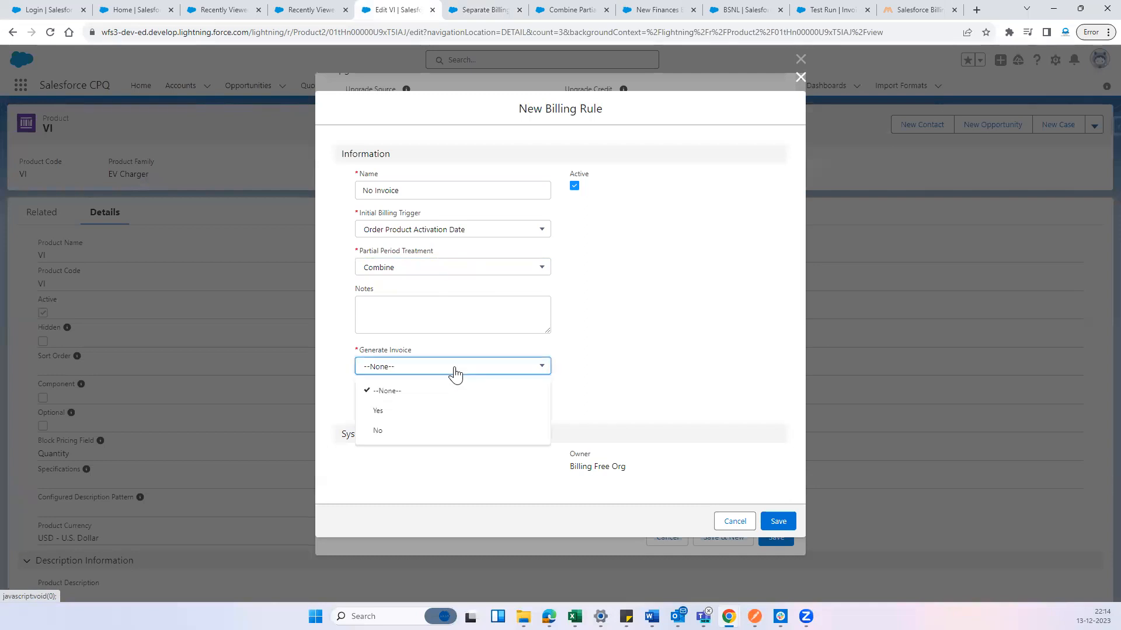
click(446, 431)
click(430, 270)
click(417, 303)
click(778, 523)
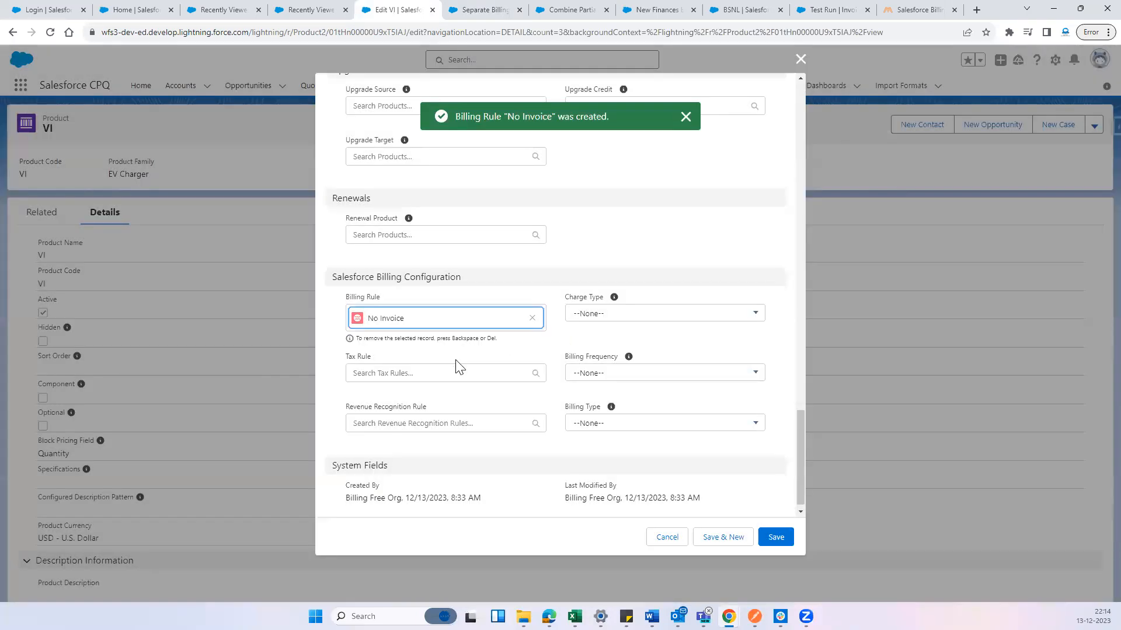
Assign Taxable Tax Rule and Revenue Recognition Rule to the VI product
click(448, 373)
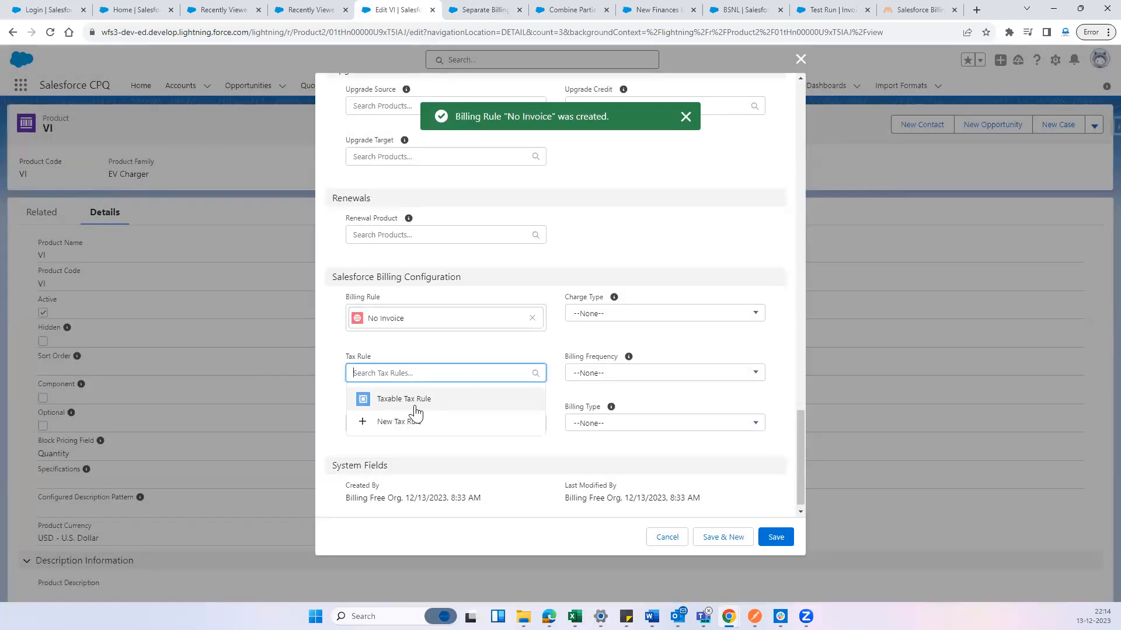
click(415, 399)
click(426, 435)
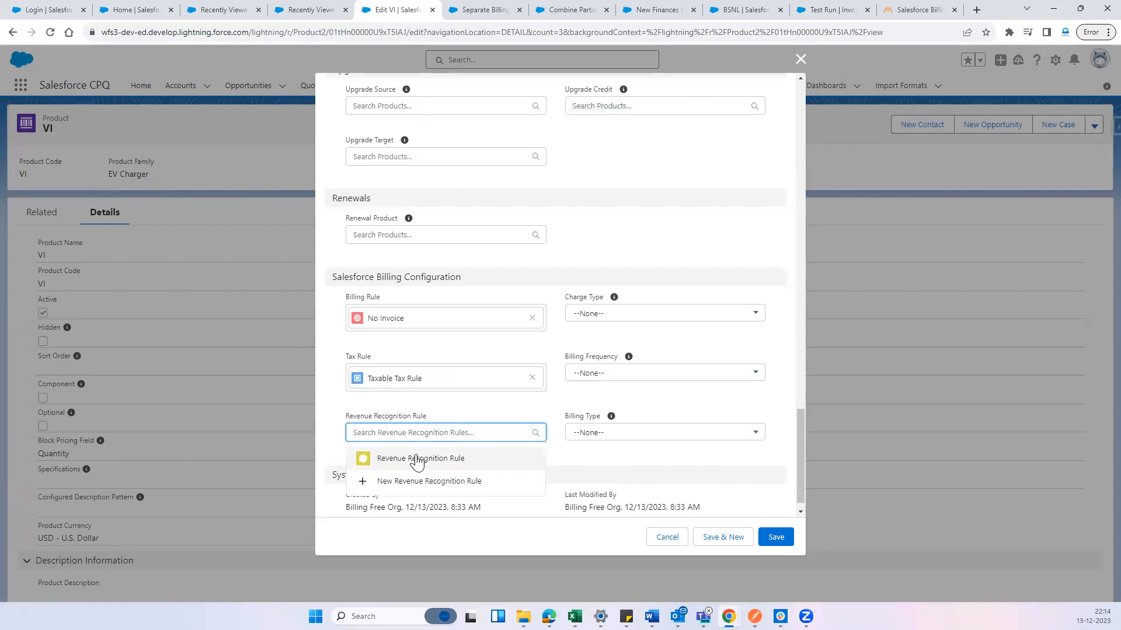
click(415, 459)
Set the VI product's charge type to Recurring, billing frequency to Monthly and billing type to Advance, and save the product
scroll(624, 408, down, 1)
click(588, 285)
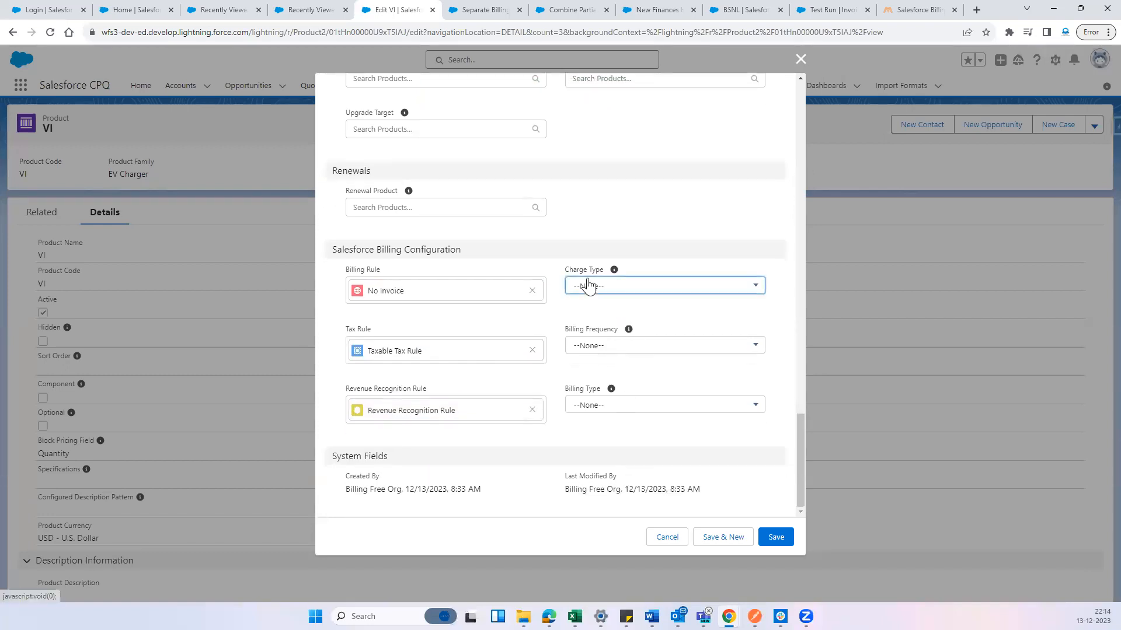
click(601, 350)
click(603, 345)
click(610, 390)
click(617, 407)
click(614, 451)
click(776, 538)
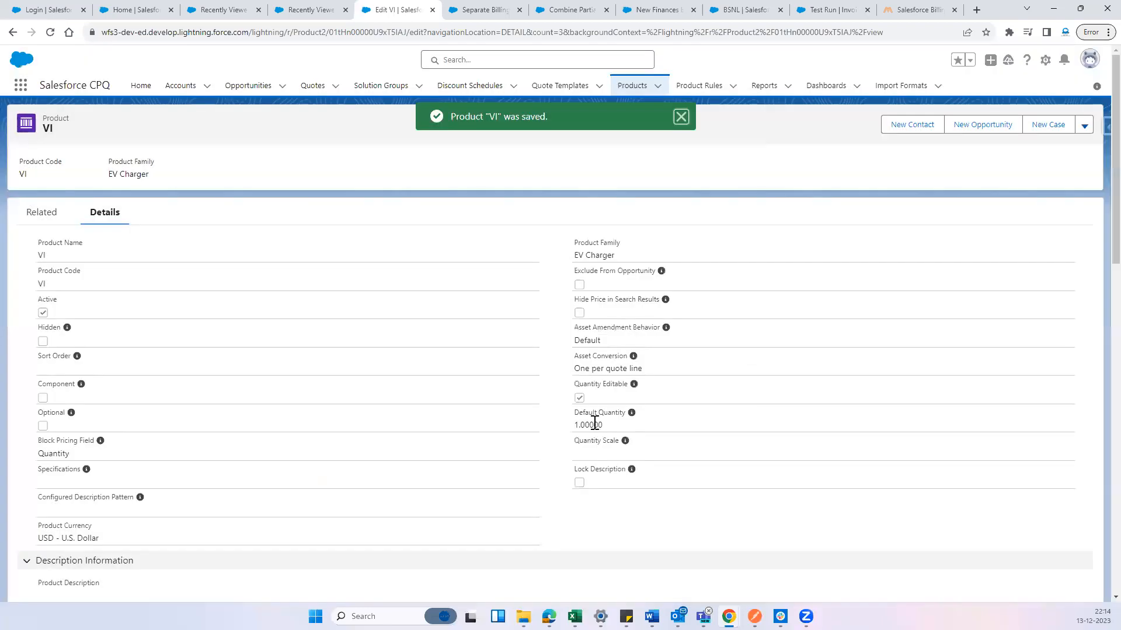
scroll(369, 464, down, 20)
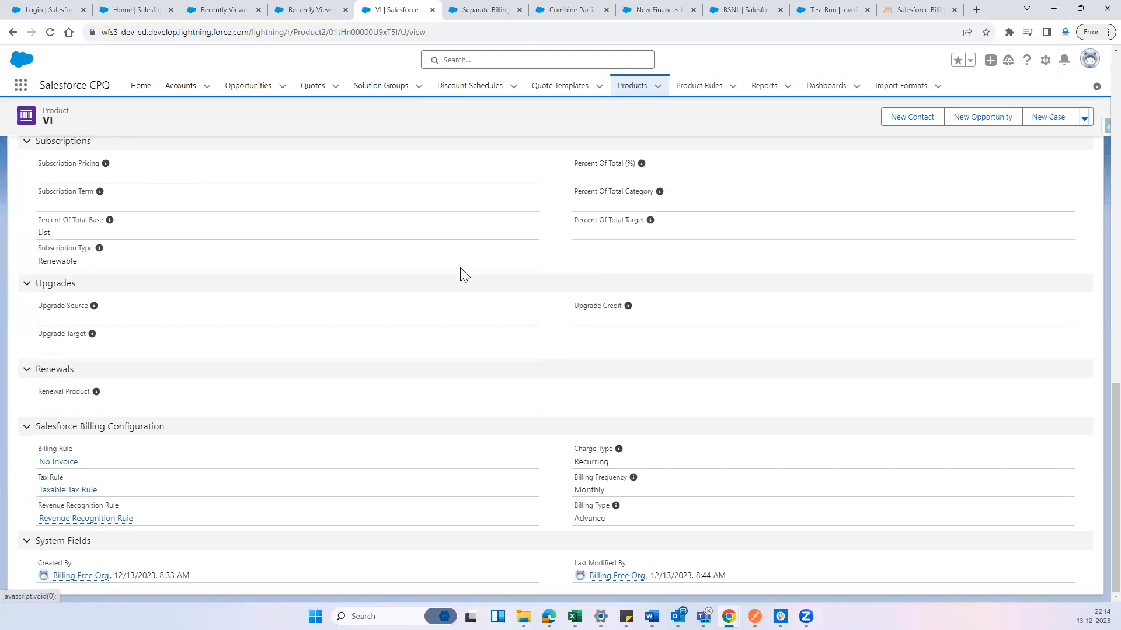
scroll(460, 269, up, 15)
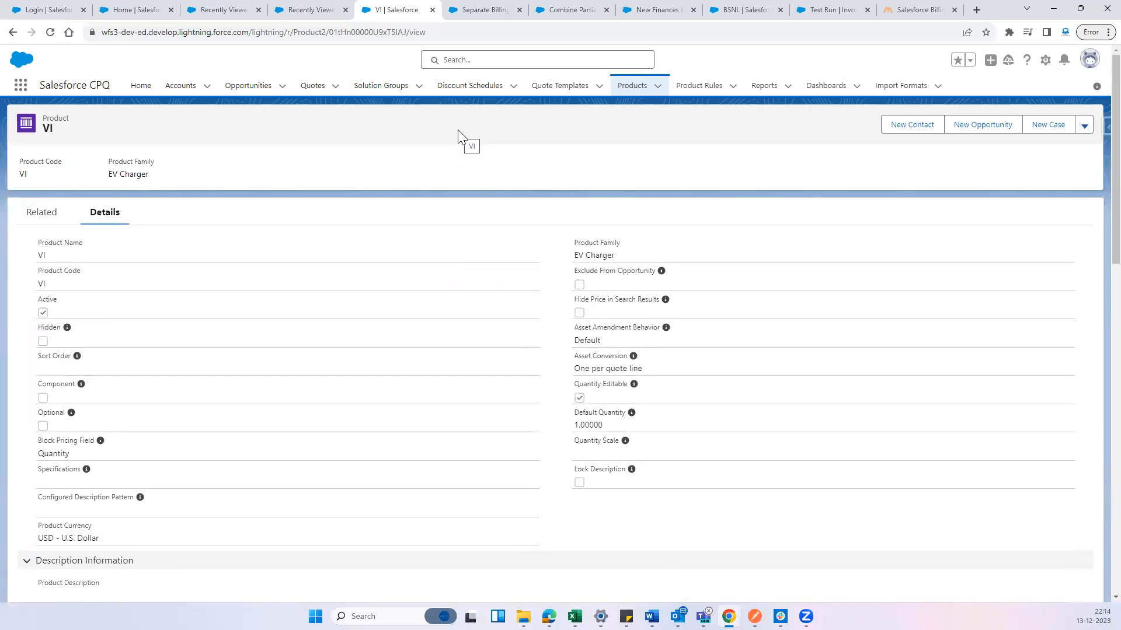
Show the All Accounts list and open the University of Arizona account
click(313, 87)
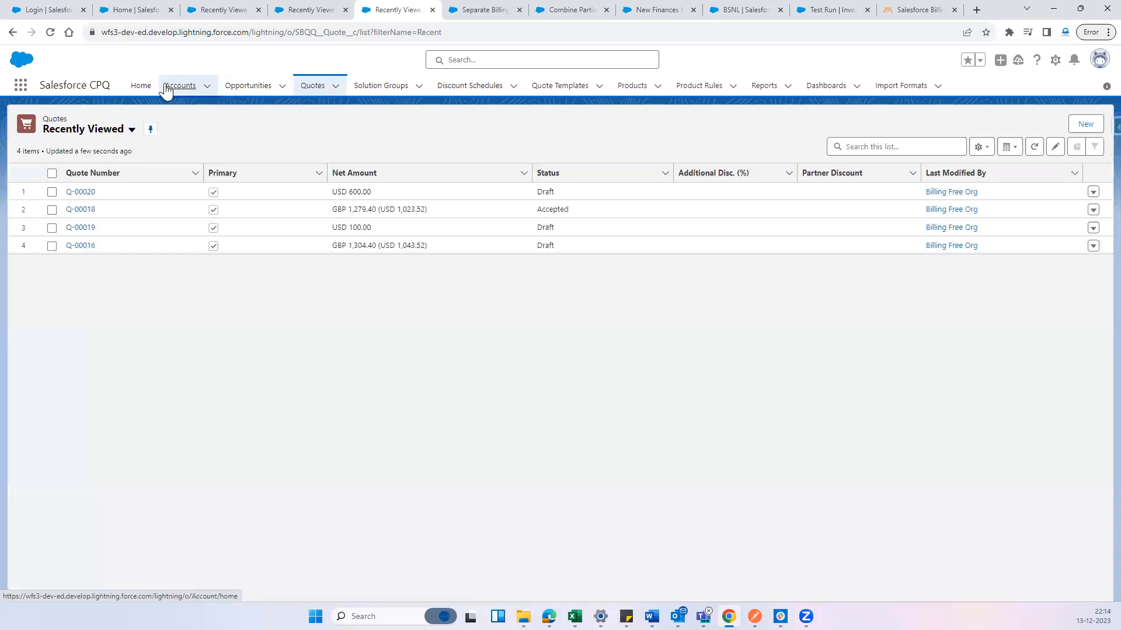
click(169, 86)
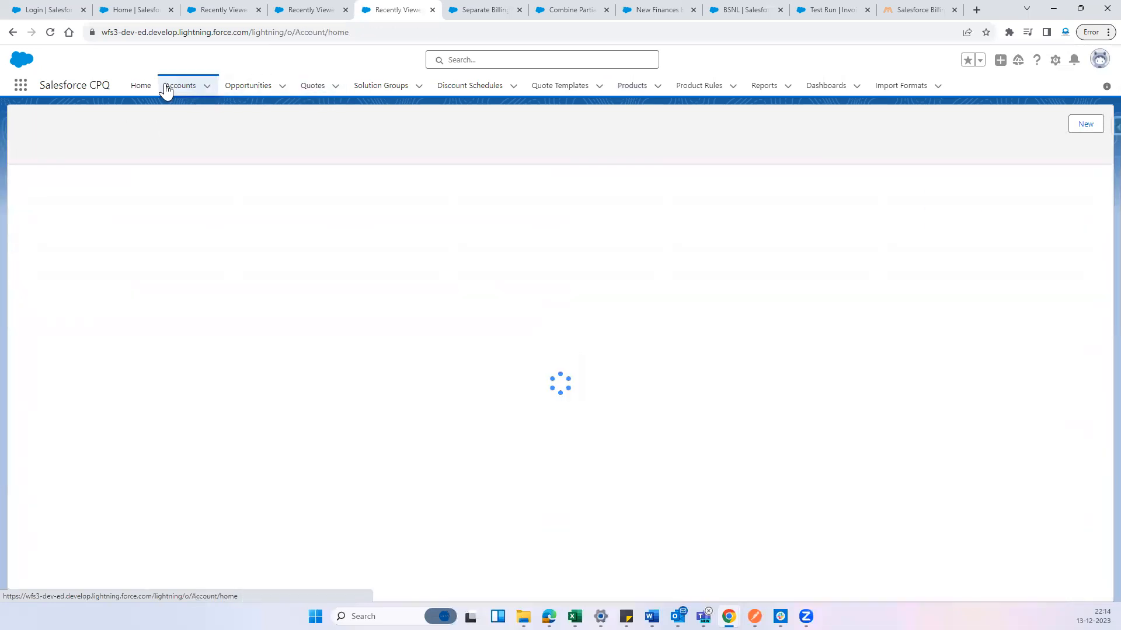
click(133, 132)
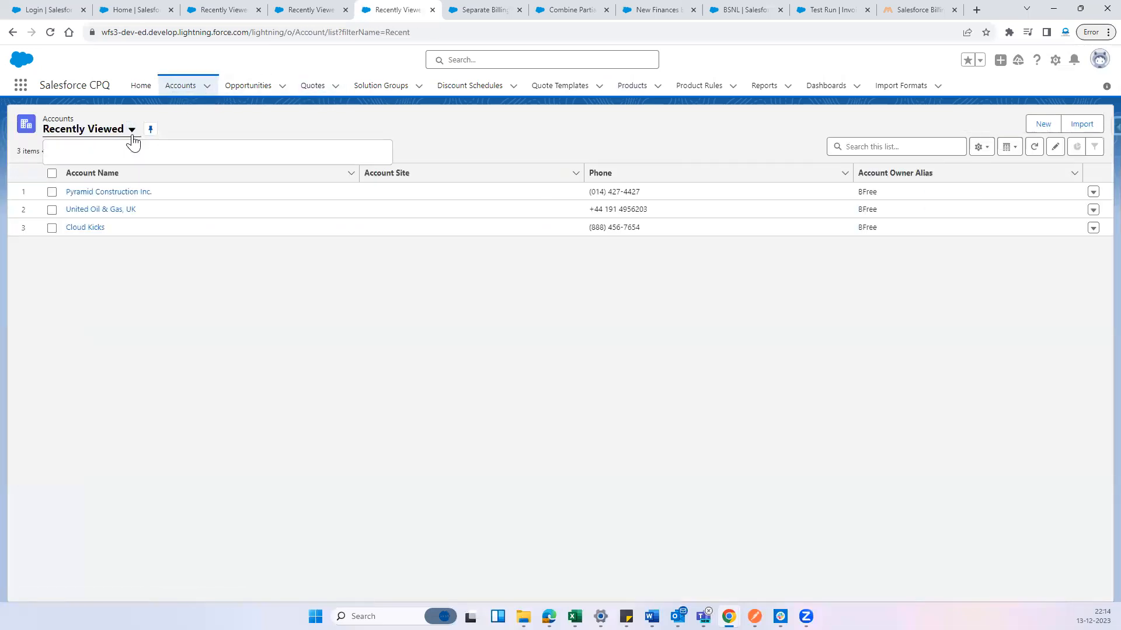
click(91, 177)
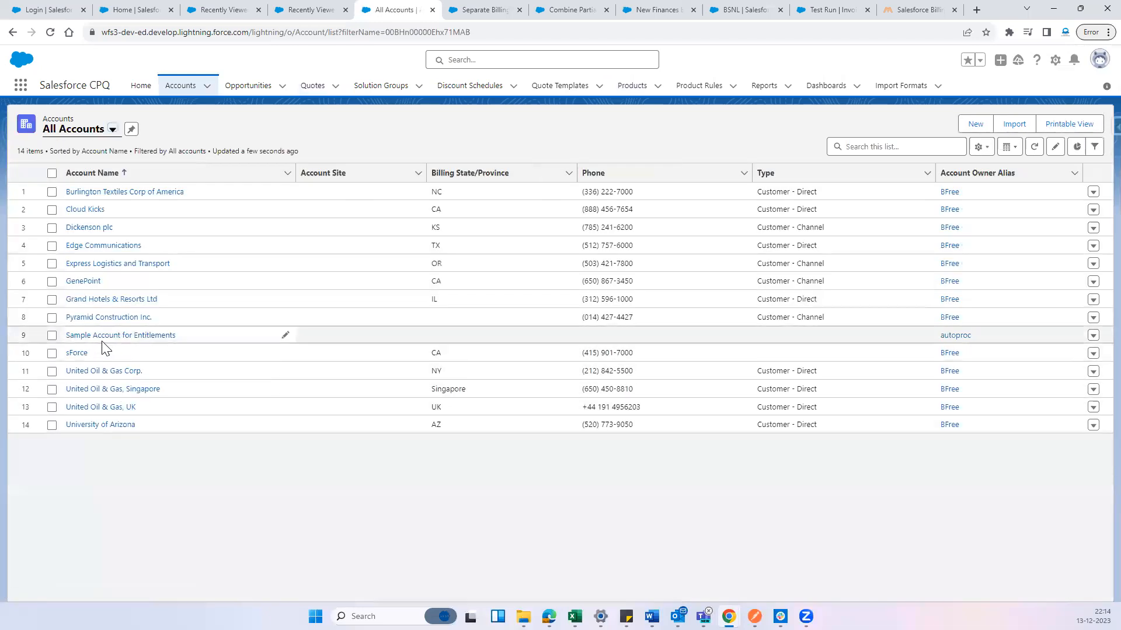
click(96, 426)
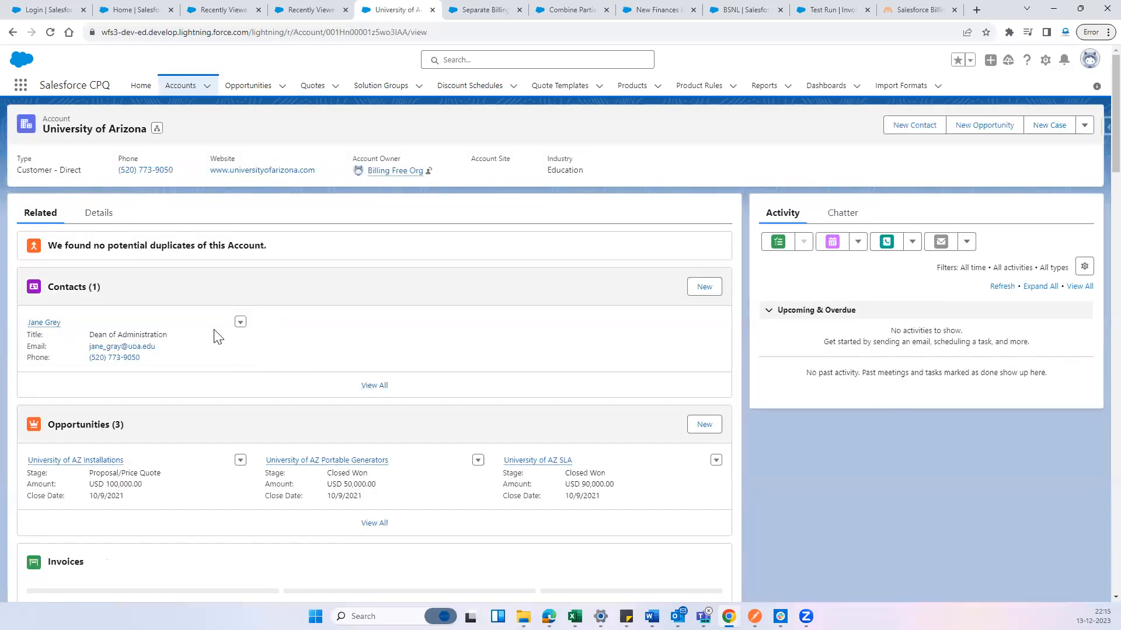
Review the account's related records and open its University of AZ Installations opportunity
scroll(190, 345, down, 6)
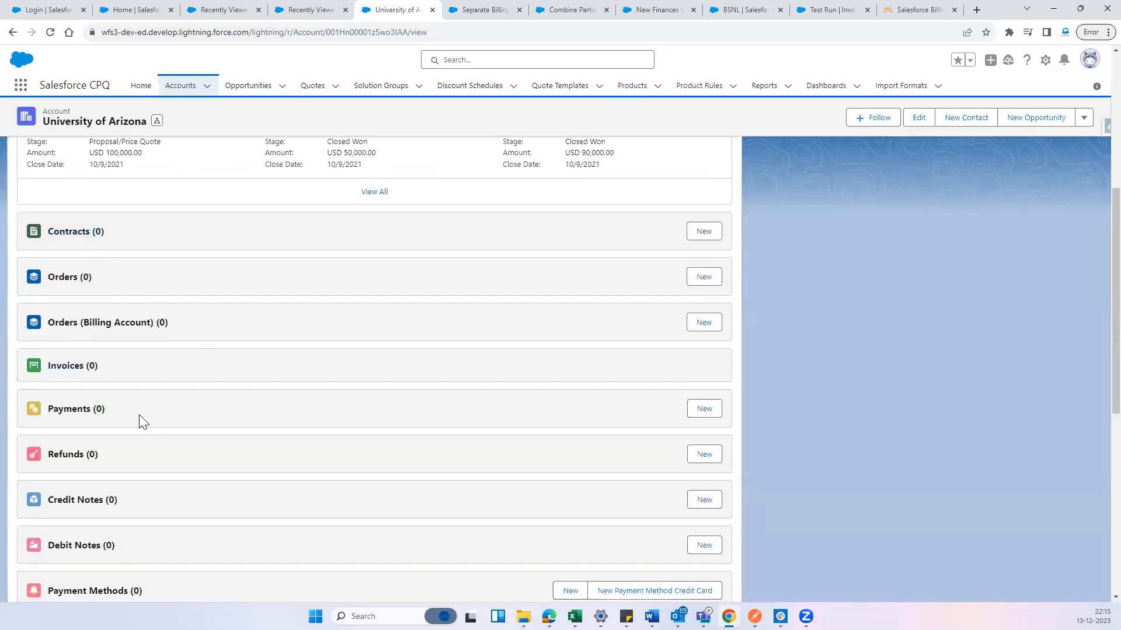
scroll(175, 435, down, 3)
scroll(198, 396, down, 4)
scroll(199, 401, up, 15)
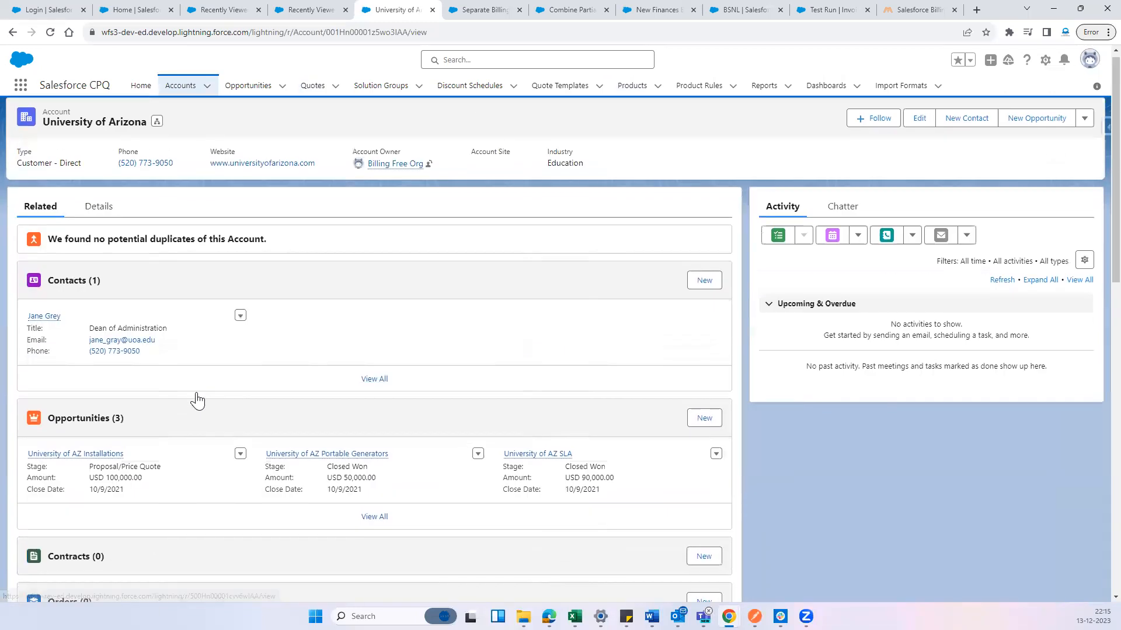
click(89, 461)
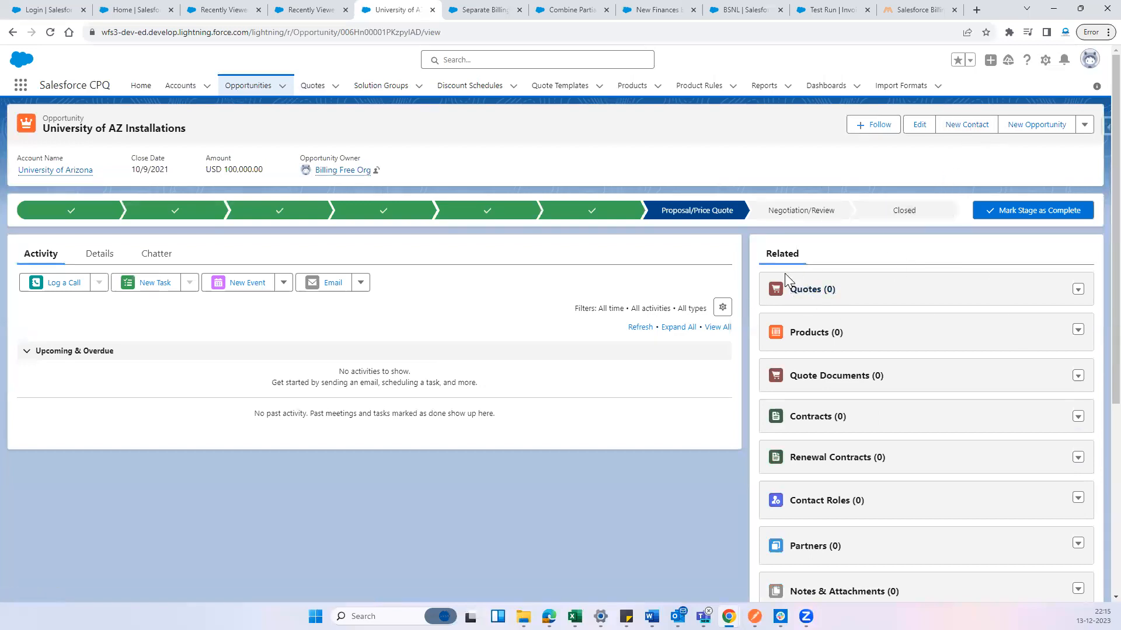
Create and save a primary quote on this opportunity, linked to University of AZ Installations and the University of Arizona account
click(804, 290)
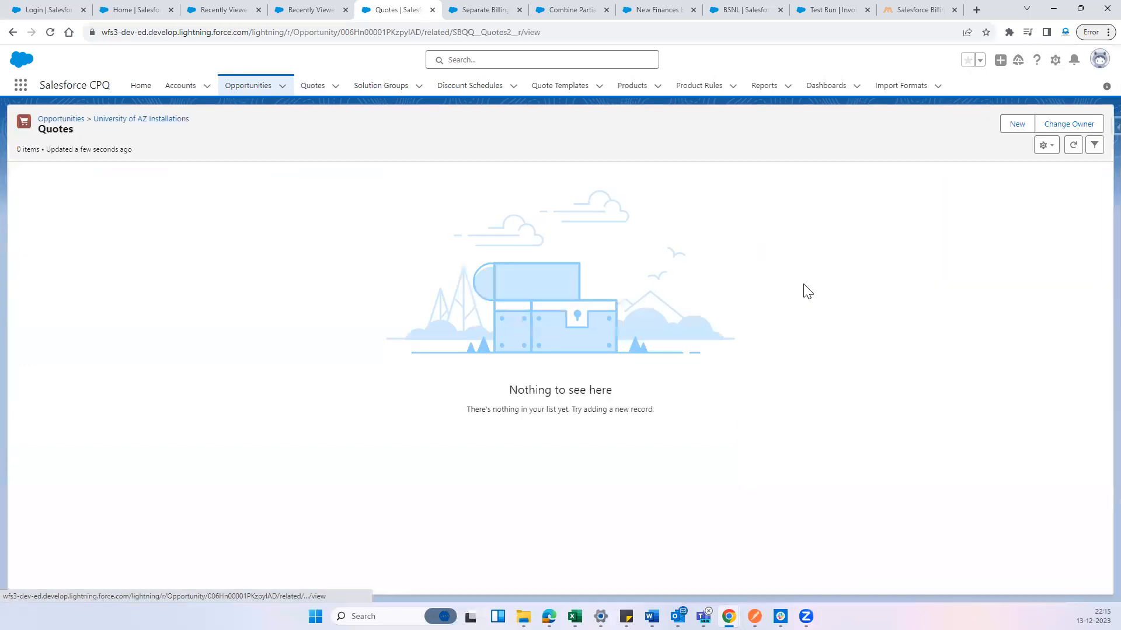
click(1013, 121)
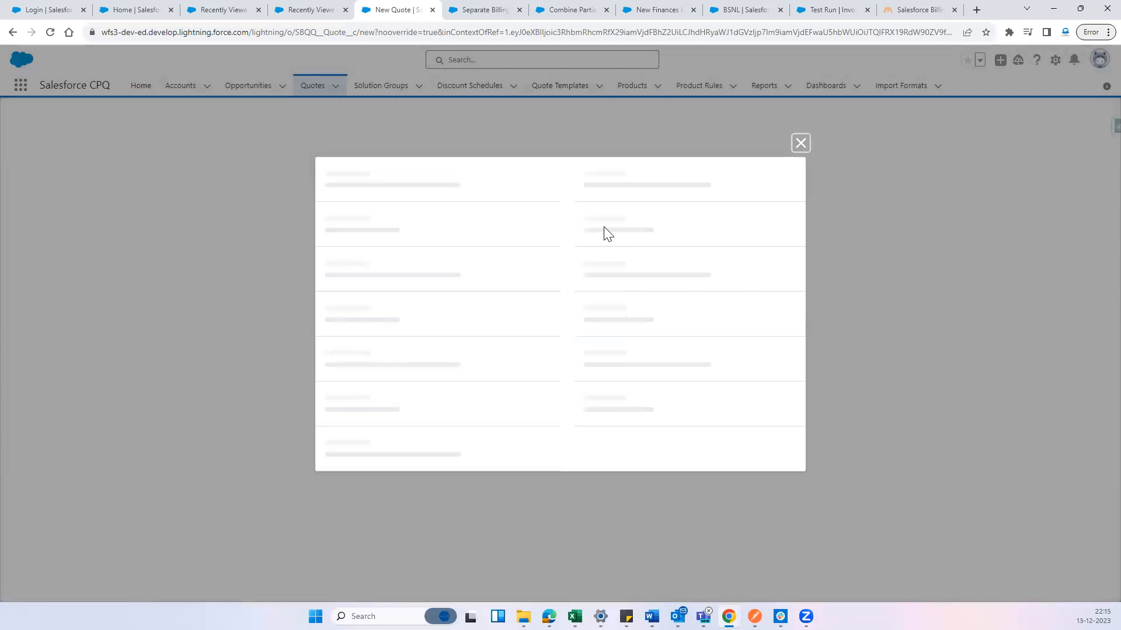
click(344, 191)
click(619, 160)
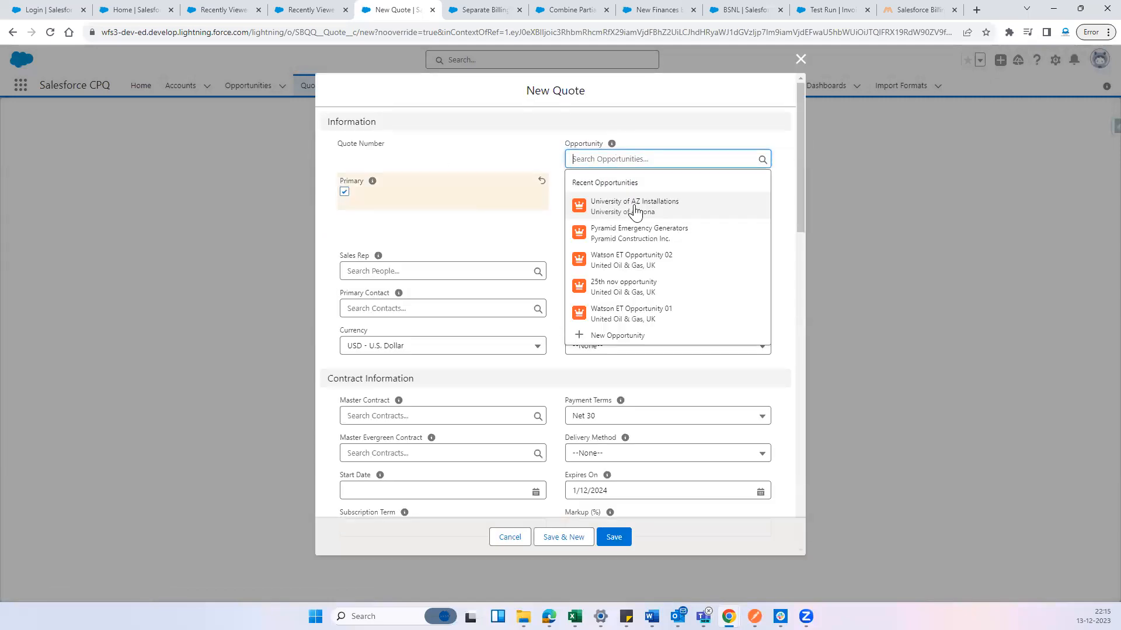
click(633, 211)
click(653, 196)
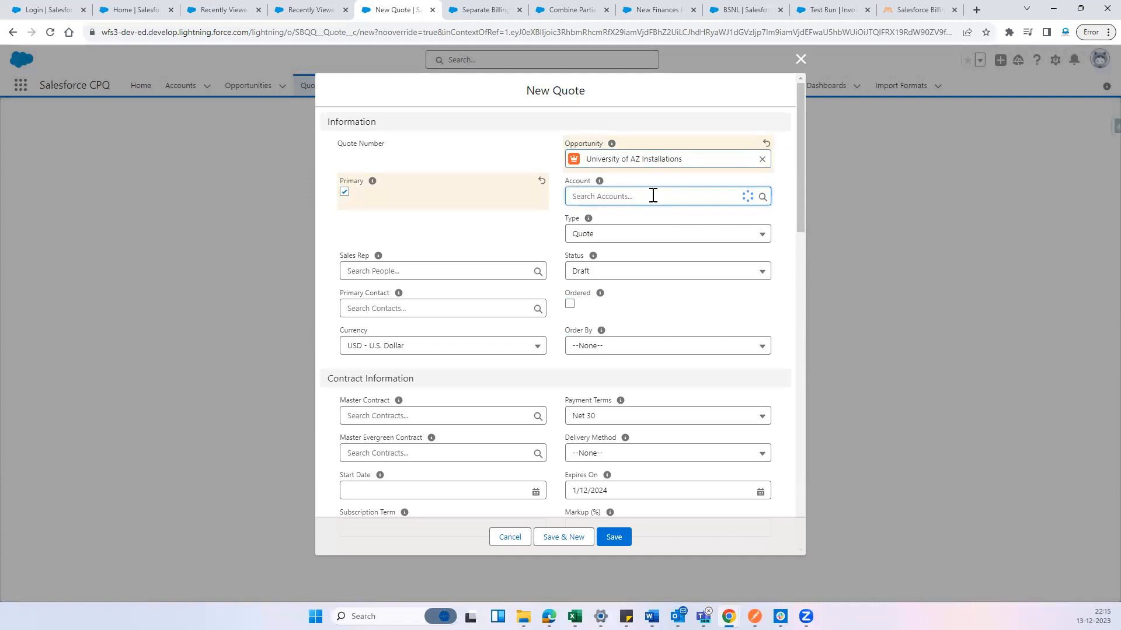
click(656, 242)
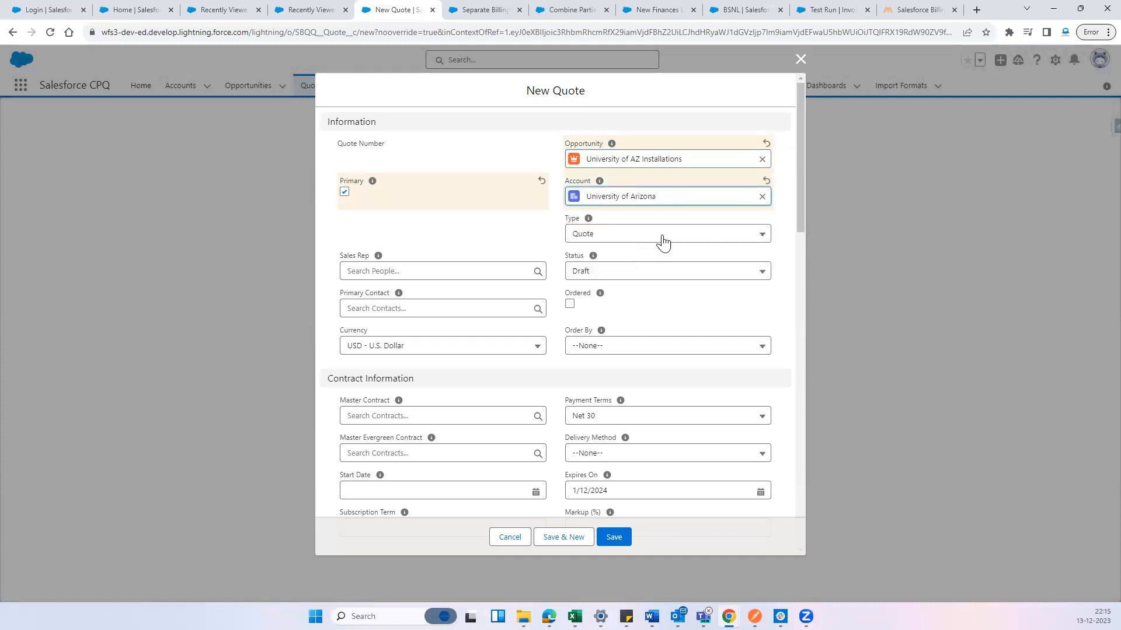
scroll(440, 325, down, 5)
scroll(451, 328, up, 5)
click(617, 536)
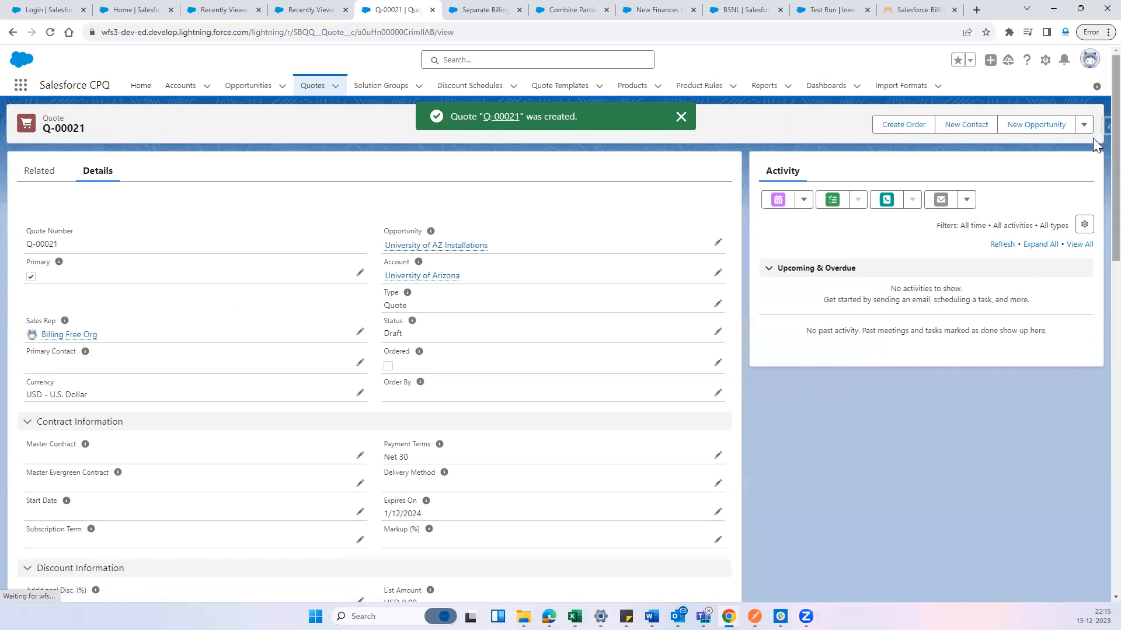
Open the quote's line editor and set the start date to 12/13/2023 and the subscription term to 12
click(1087, 130)
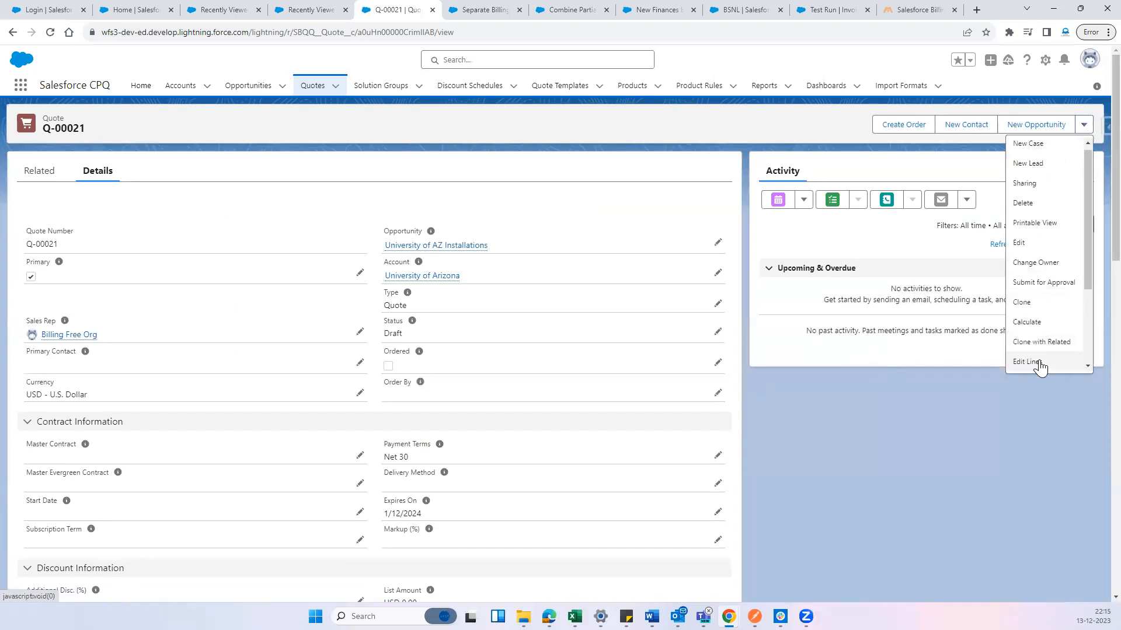
click(1040, 366)
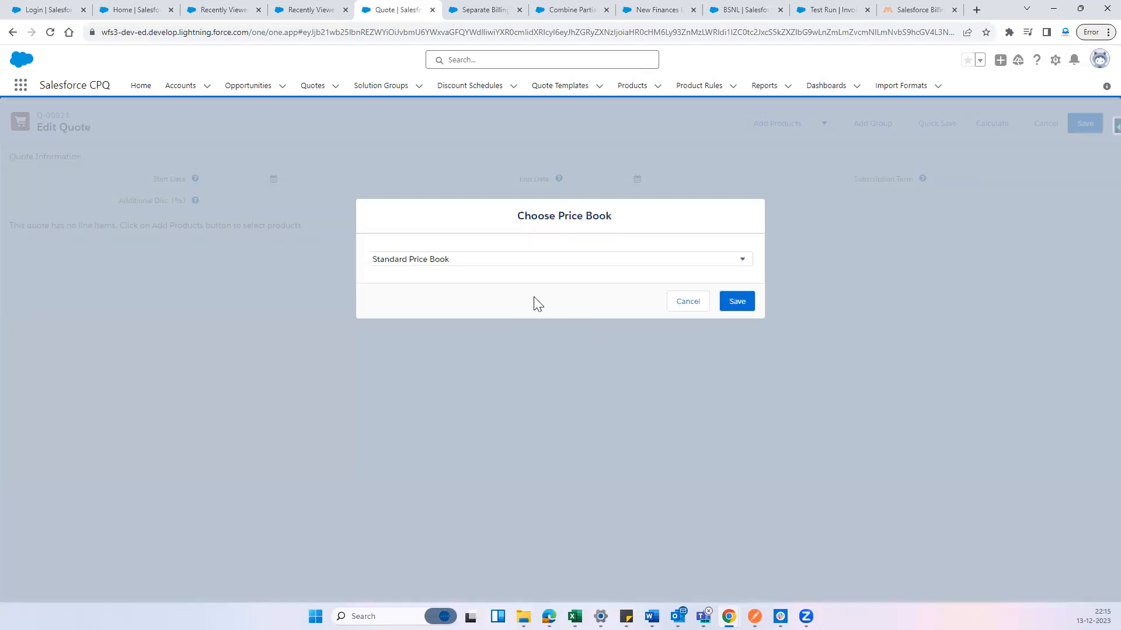
click(747, 305)
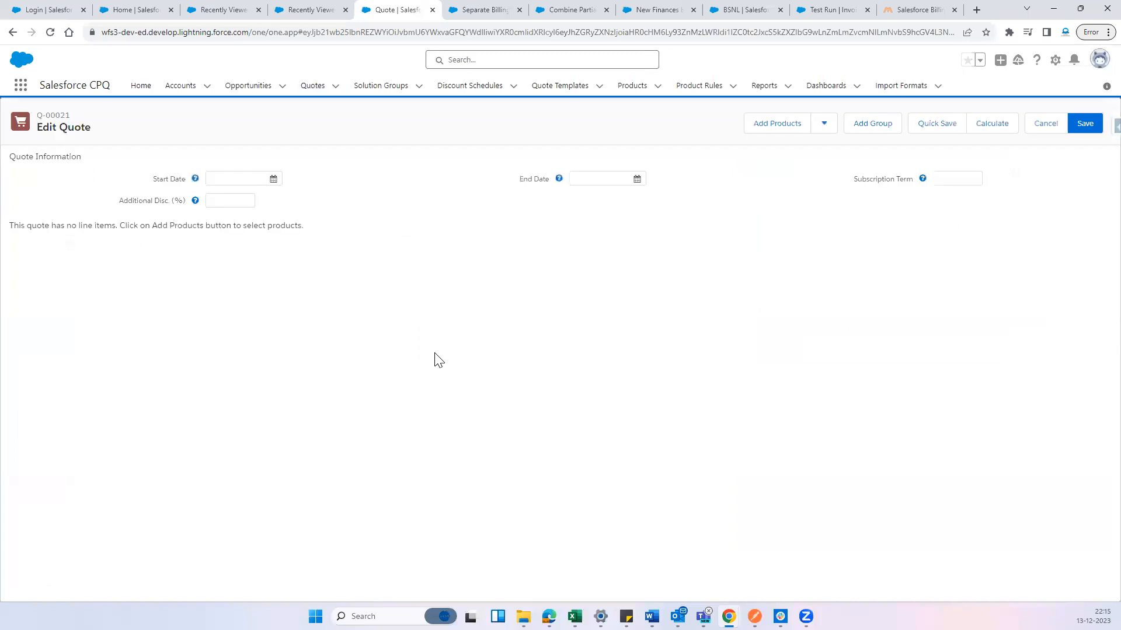
click(247, 182)
click(273, 182)
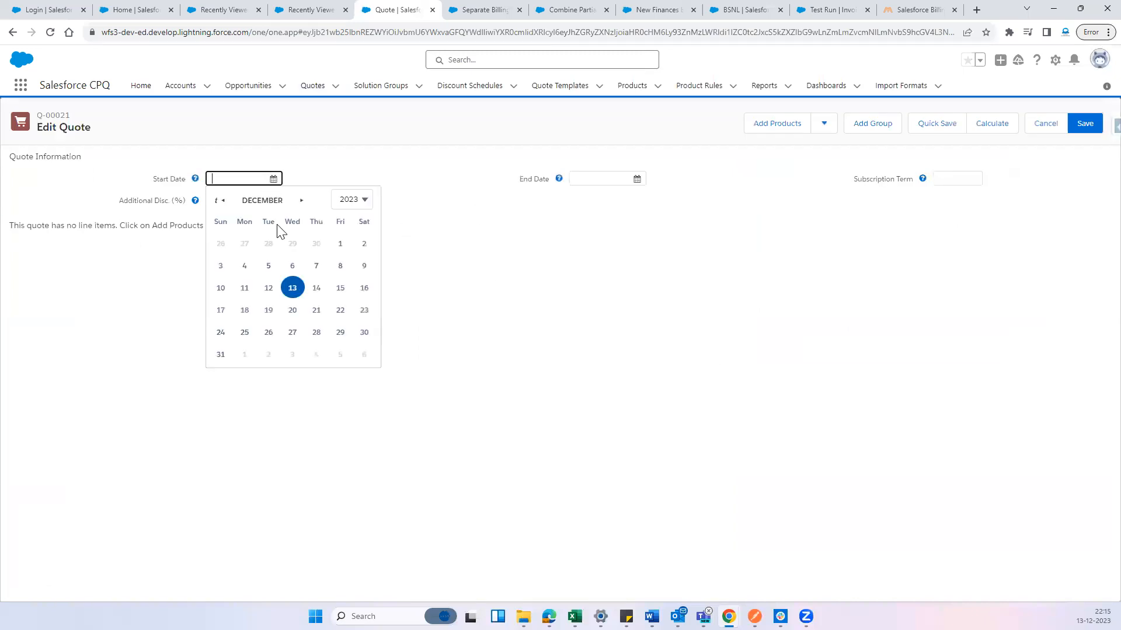
click(292, 286)
click(953, 175)
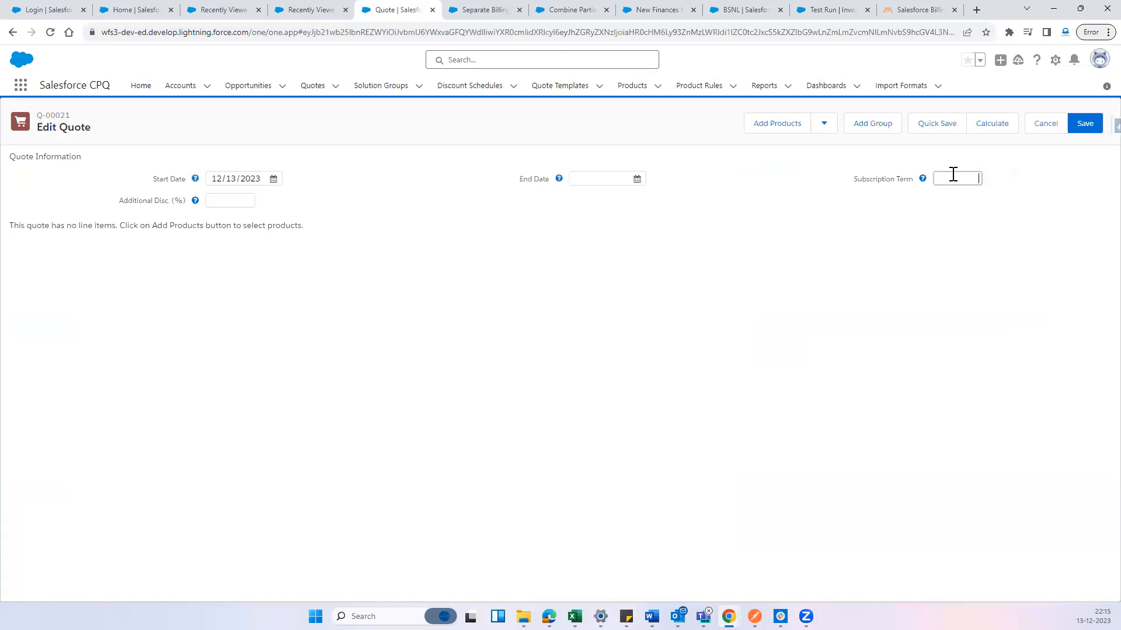
click(944, 252)
Add the BSNL, JIO and VI products to the quote and save the quote lines
click(766, 127)
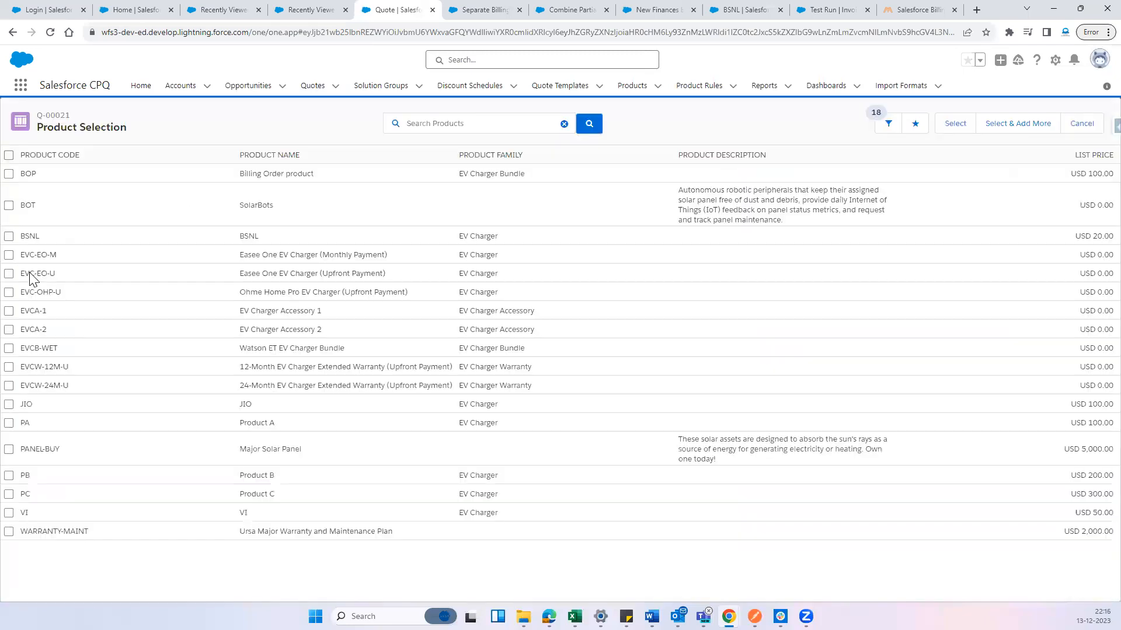
click(10, 236)
click(9, 405)
click(956, 123)
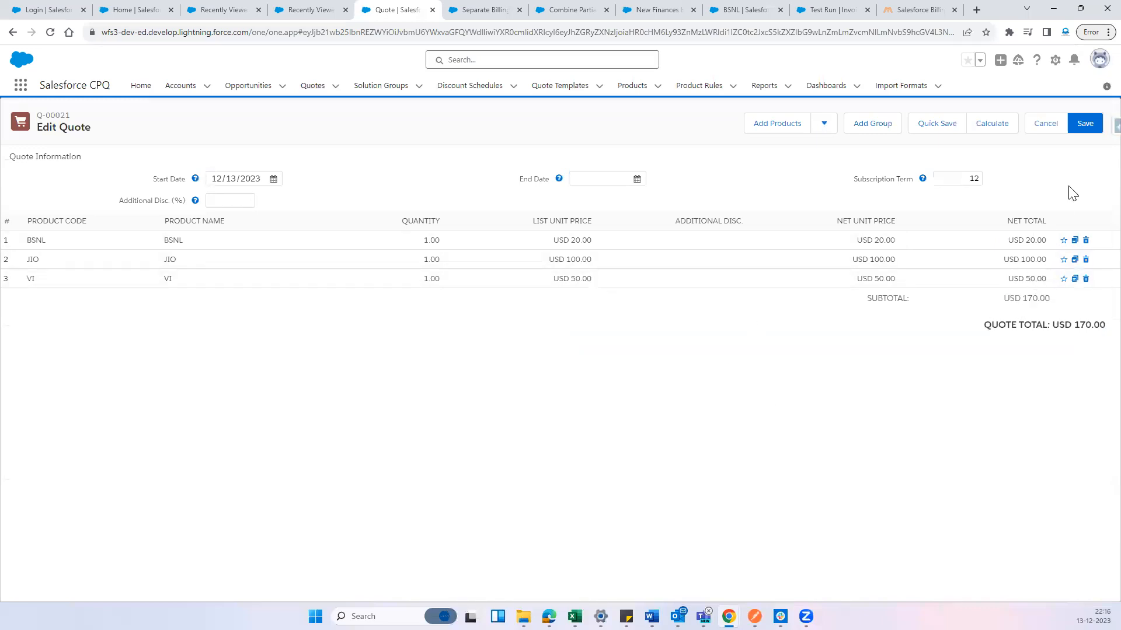
click(1087, 131)
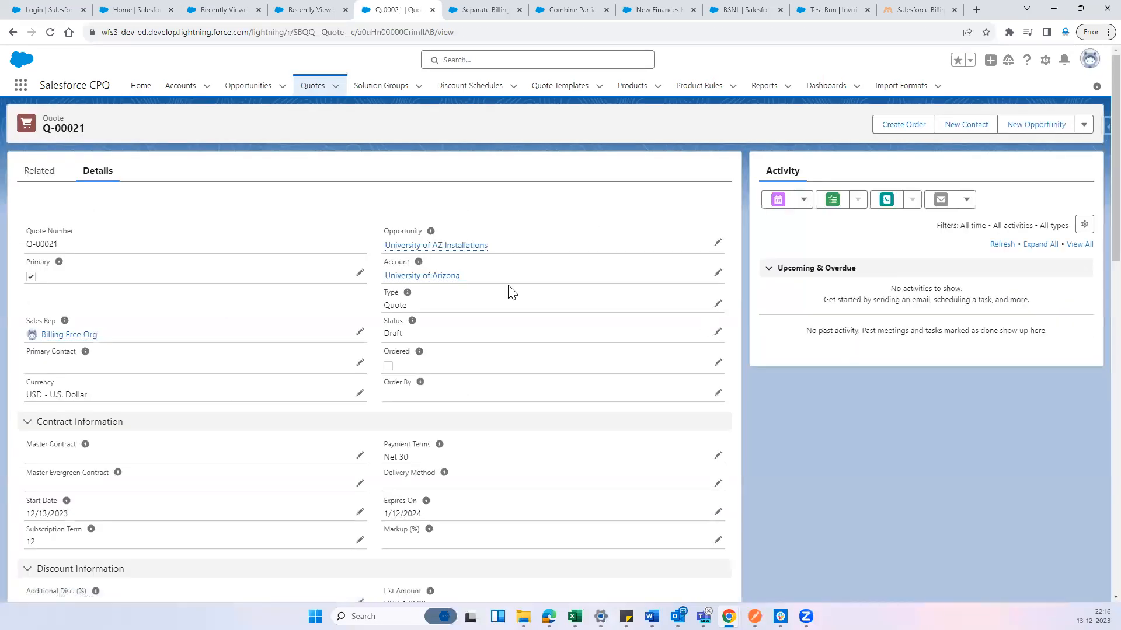
click(41, 172)
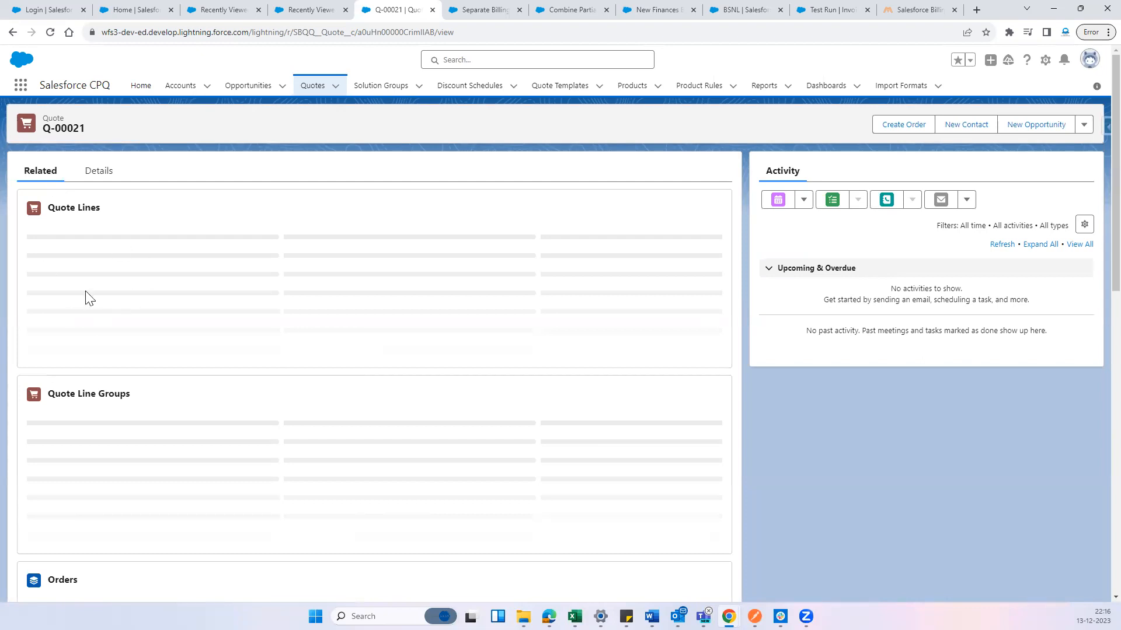
click(97, 170)
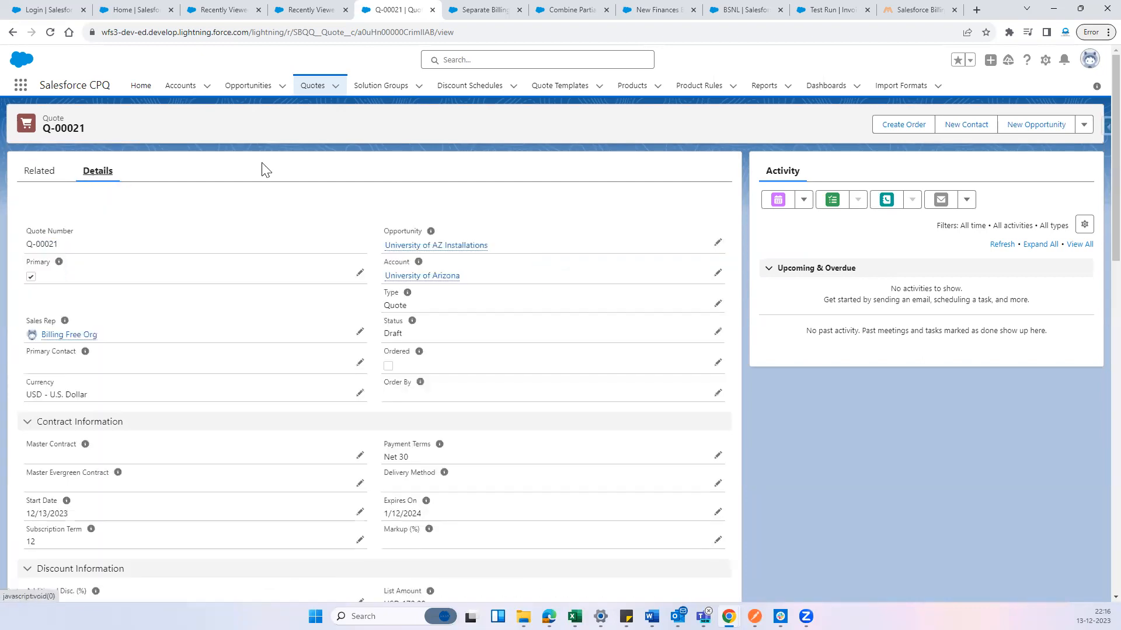
double_click(394, 353)
click(725, 370)
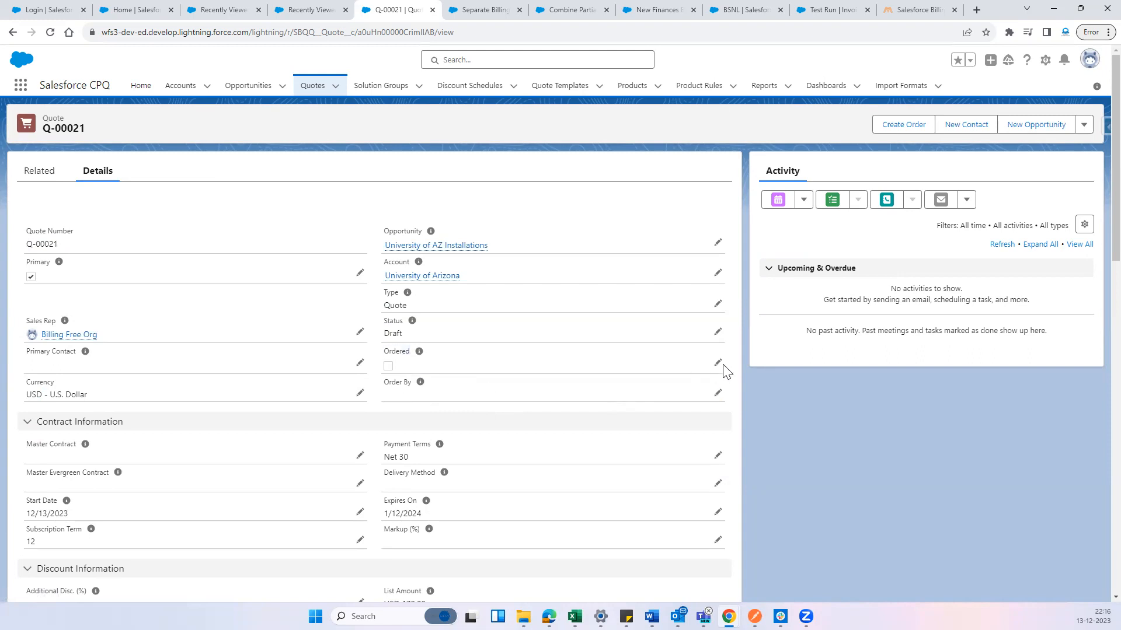
click(718, 364)
click(388, 372)
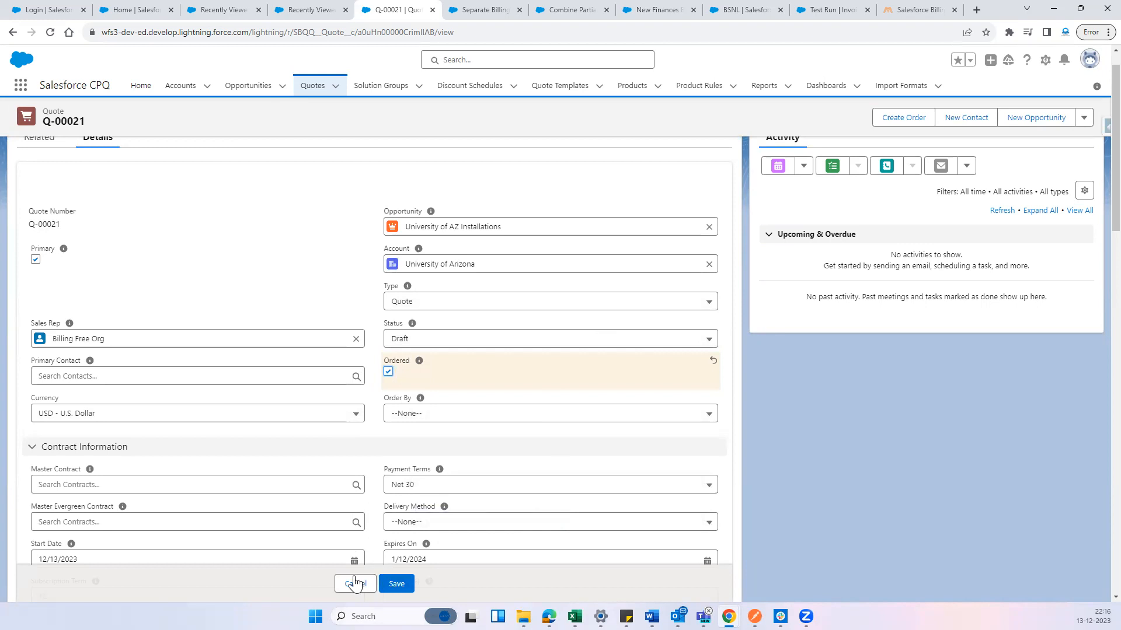
click(354, 583)
Check the quote's related orders, mark the quote as Ordered and save it
click(35, 143)
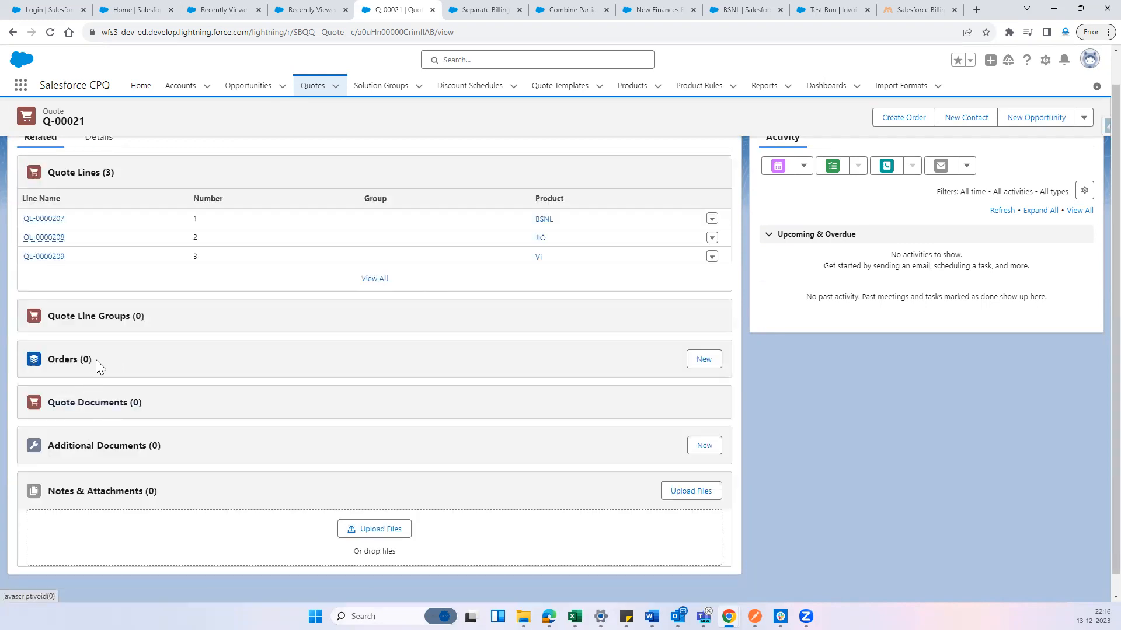
scroll(123, 250, up, 3)
click(96, 173)
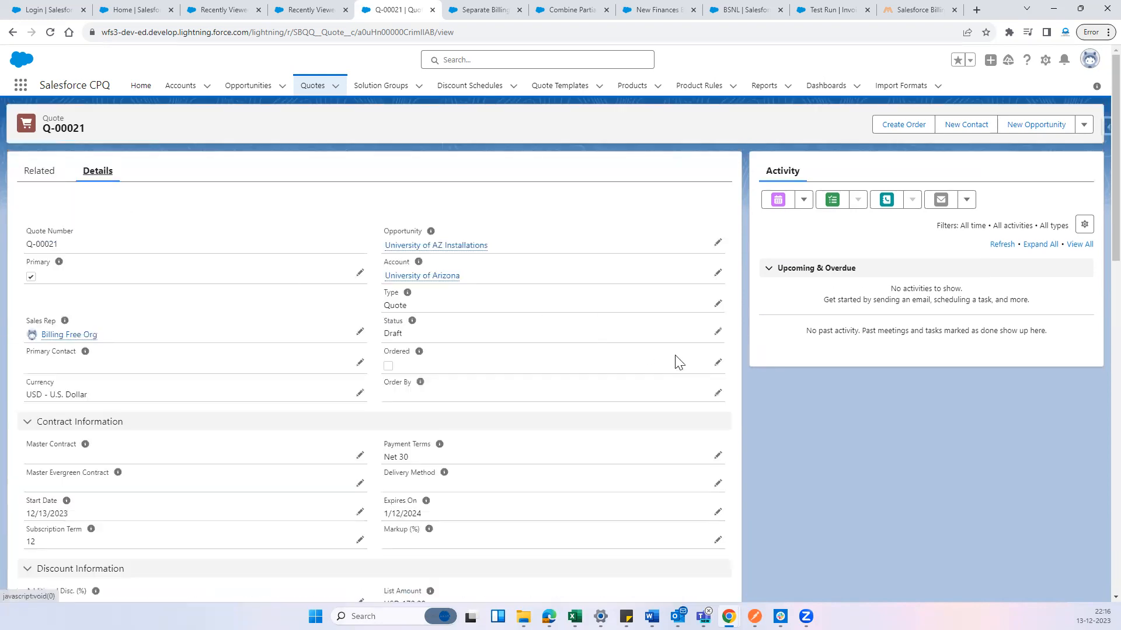
click(717, 363)
click(388, 370)
click(394, 585)
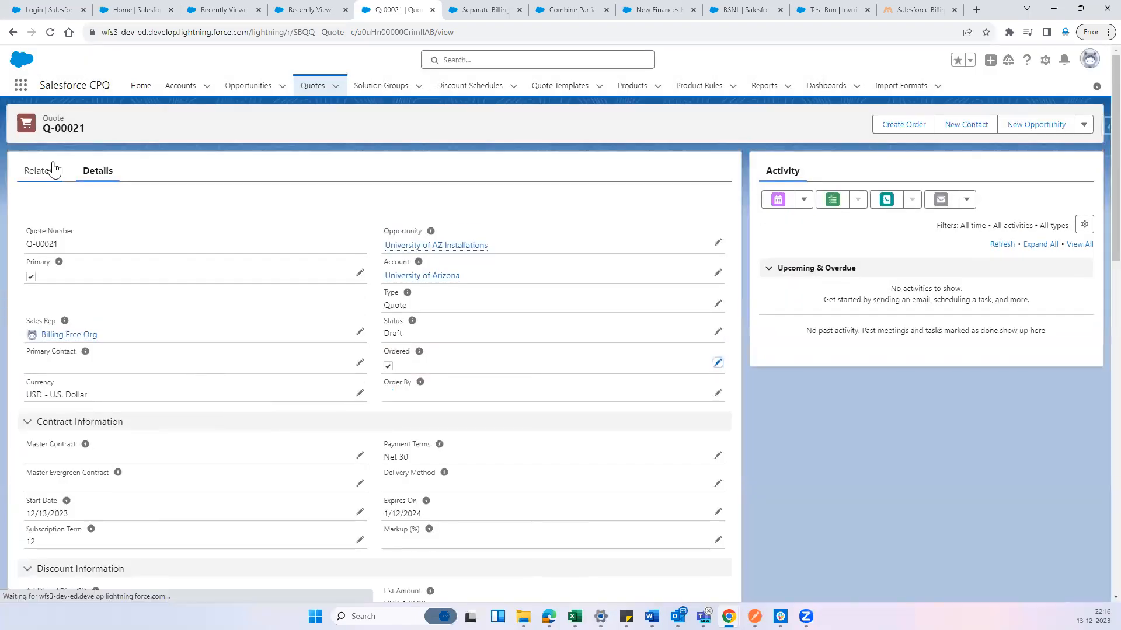
Open the quote's related order in a separate browser tab placed next to the quote's tab
click(52, 169)
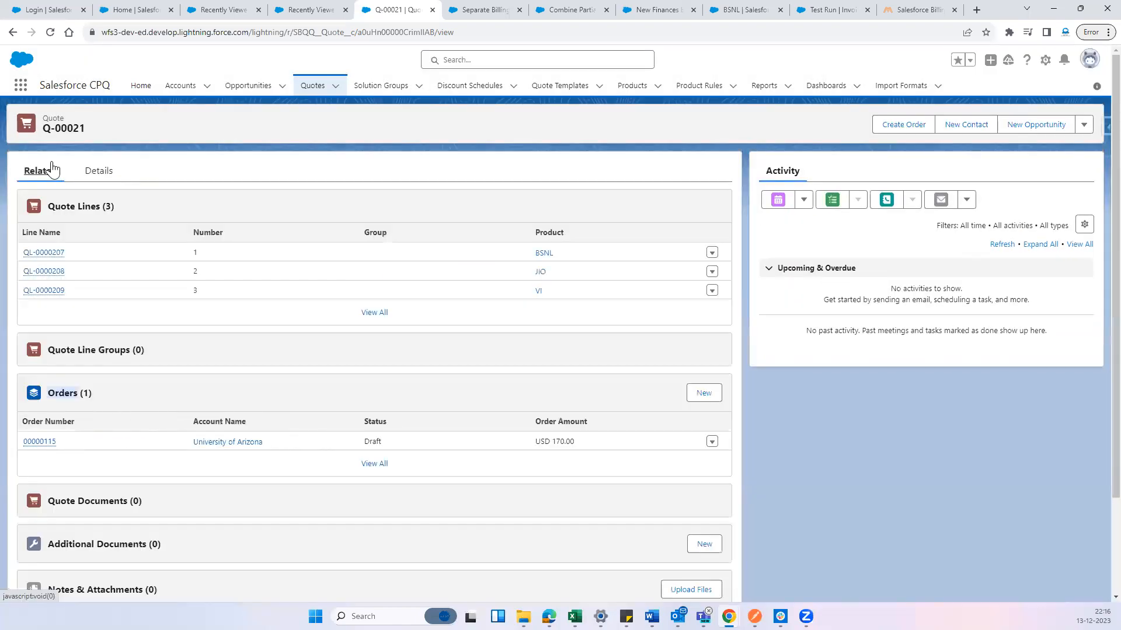
scroll(134, 378, down, 1)
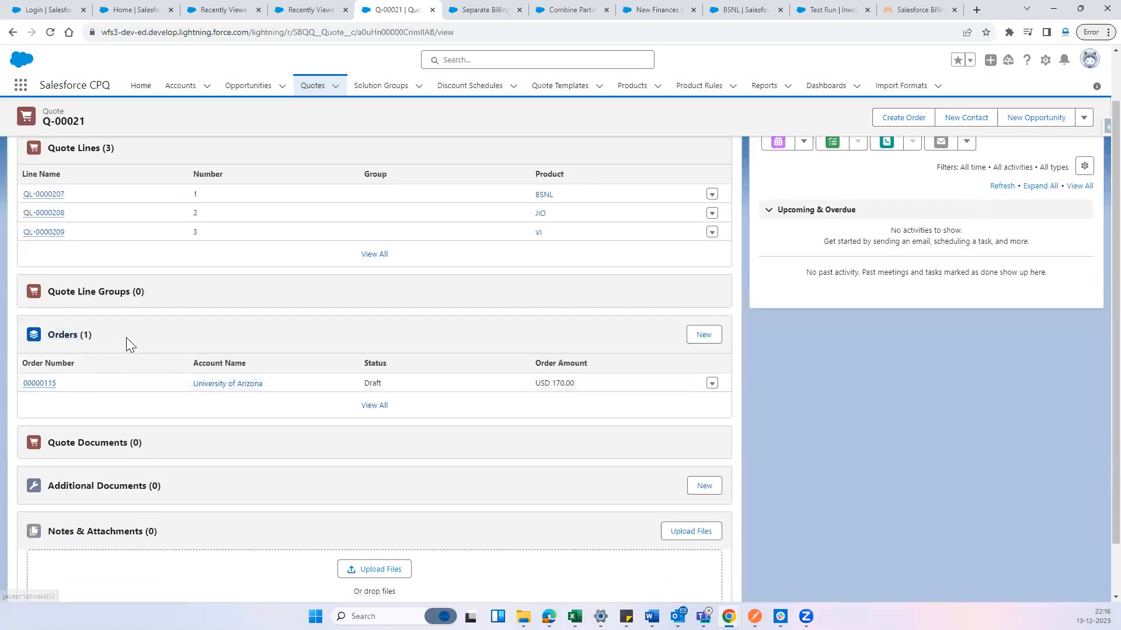
ctrl+click(44, 384)
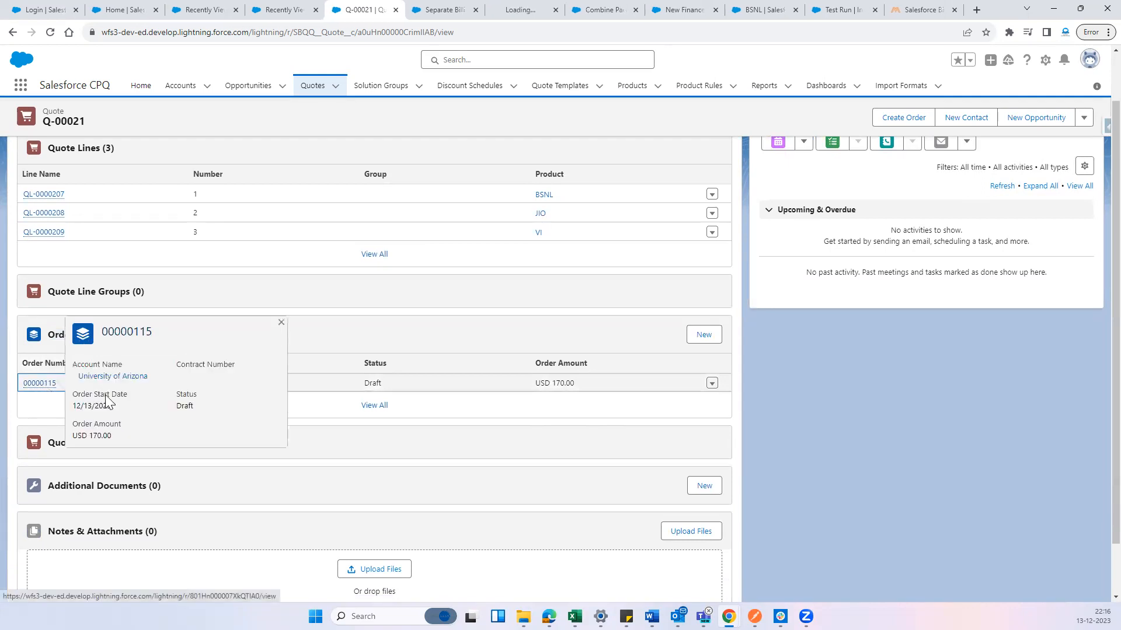
drag(500, 8, 438, 8)
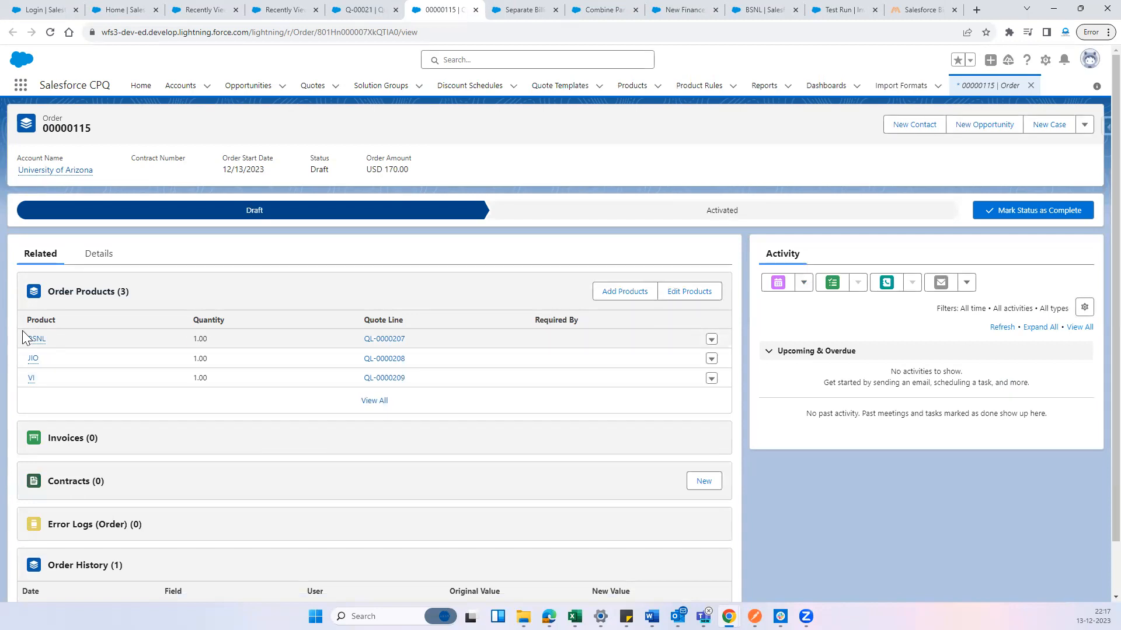
Open the order's BSNL, JIO and VI order products in separate browser tabs
ctrl+click(37, 342)
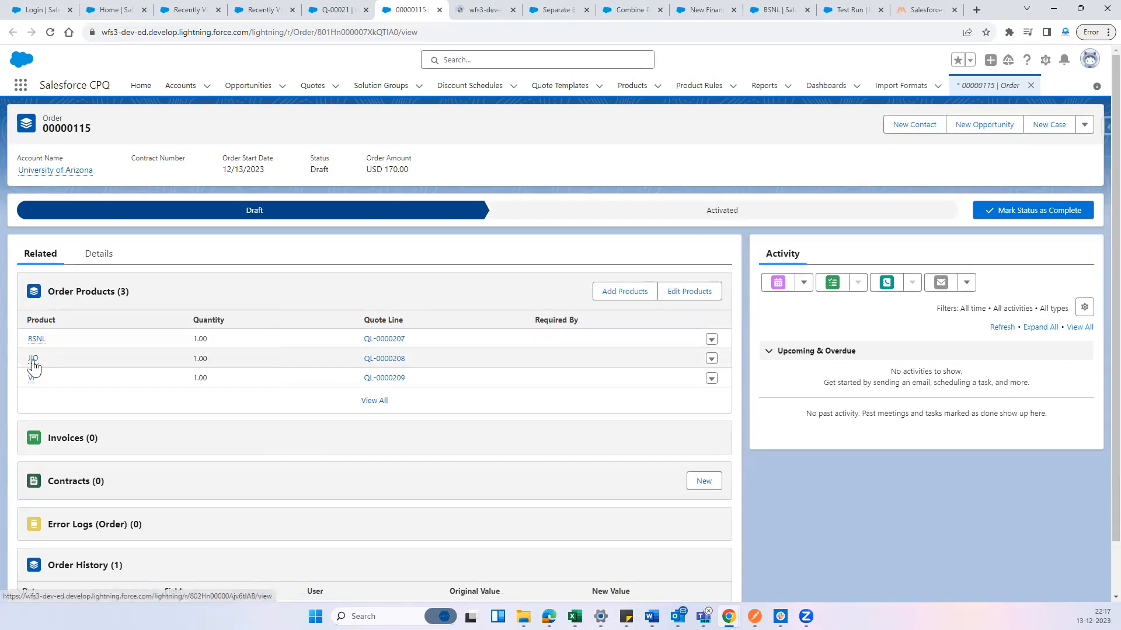
ctrl+click(33, 360)
ctrl+click(32, 378)
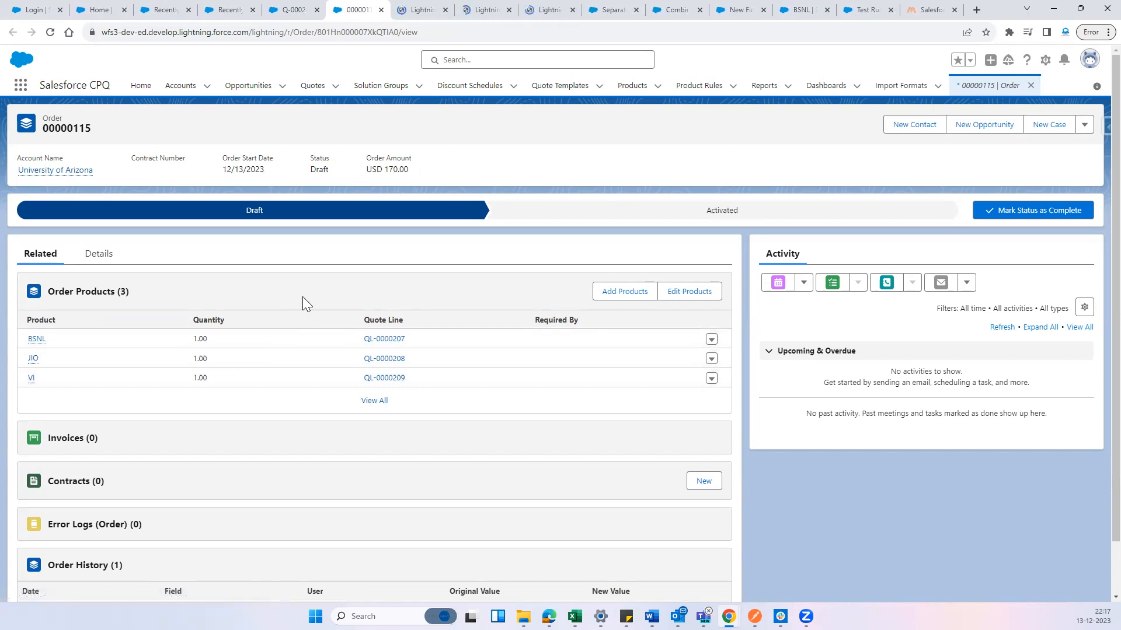
Examine the BSNL order product's details, including billing frequency, dates, tax rule, legal entity, billing rule, GL rule and treatment, and revenue recognition fields
click(407, 5)
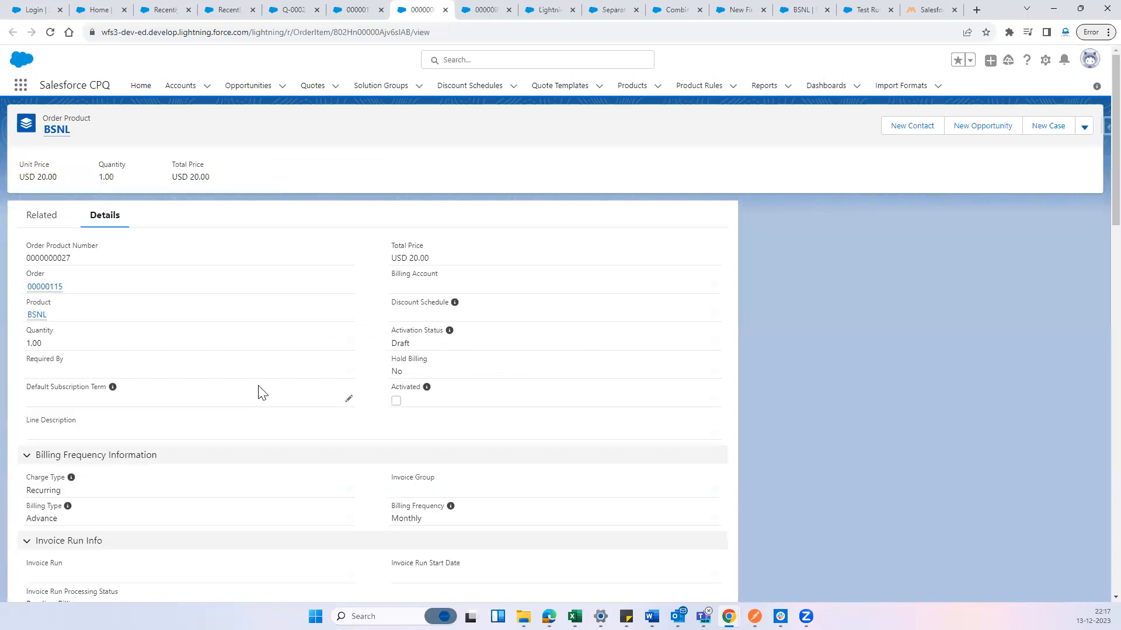
scroll(266, 399, down, 10)
scroll(288, 395, down, 4)
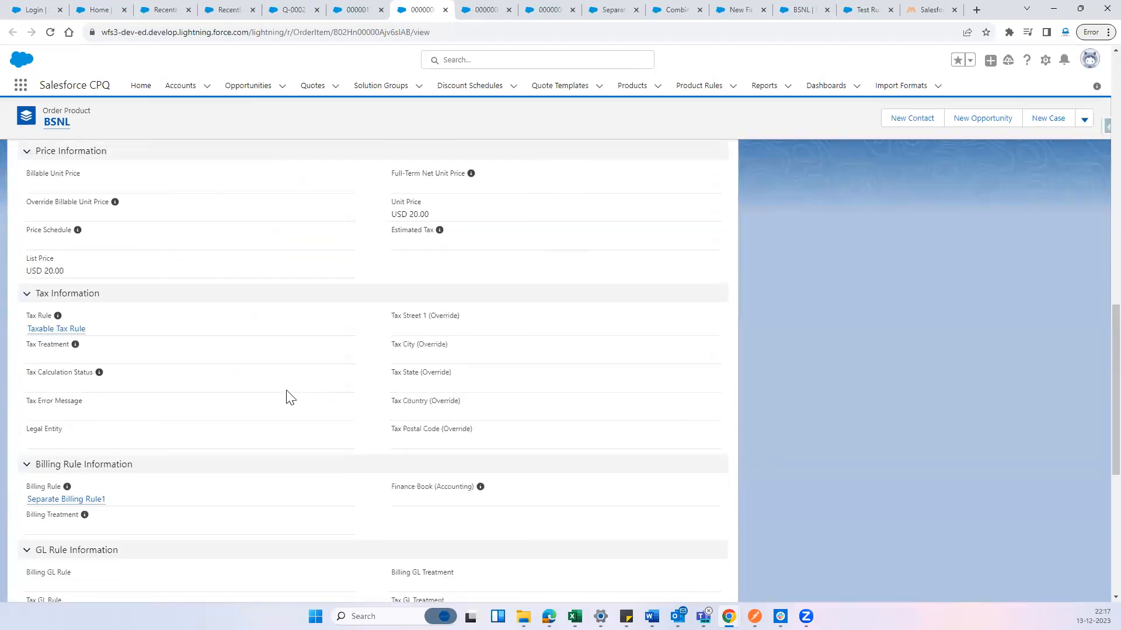
scroll(288, 395, up, 3)
scroll(186, 363, down, 5)
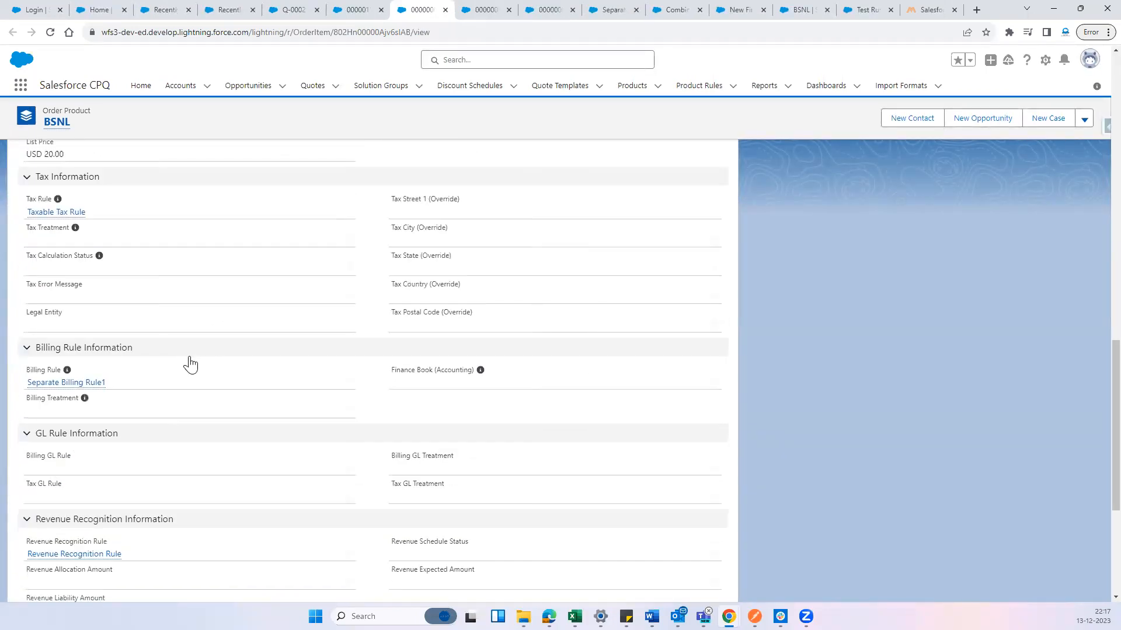
scroll(199, 373, down, 2)
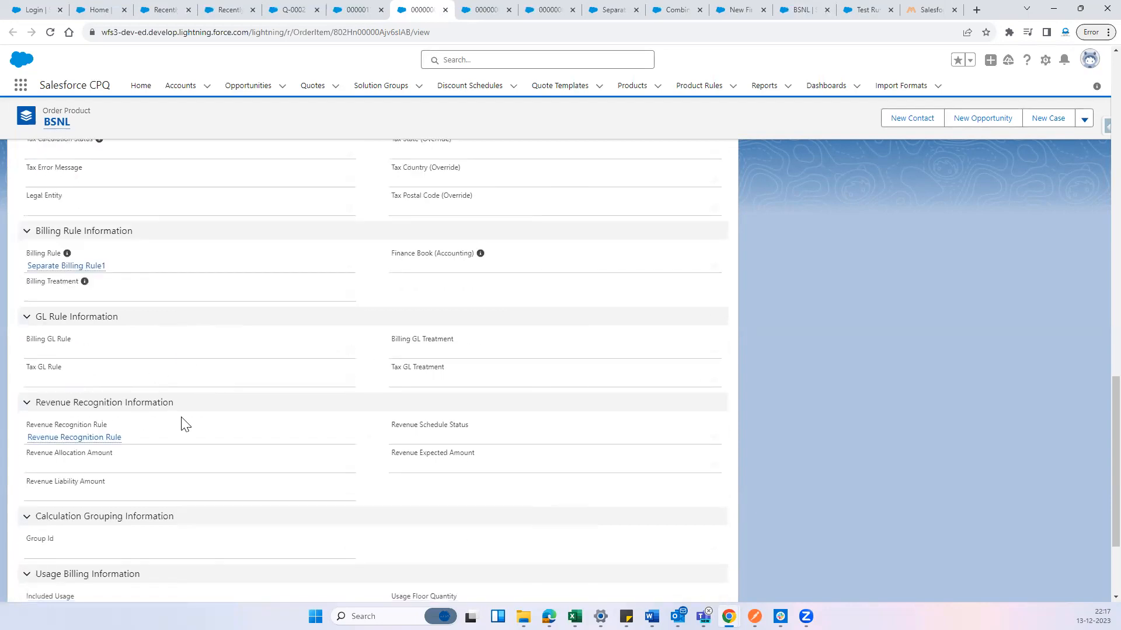
scroll(190, 422, down, 2)
scroll(190, 418, up, 4)
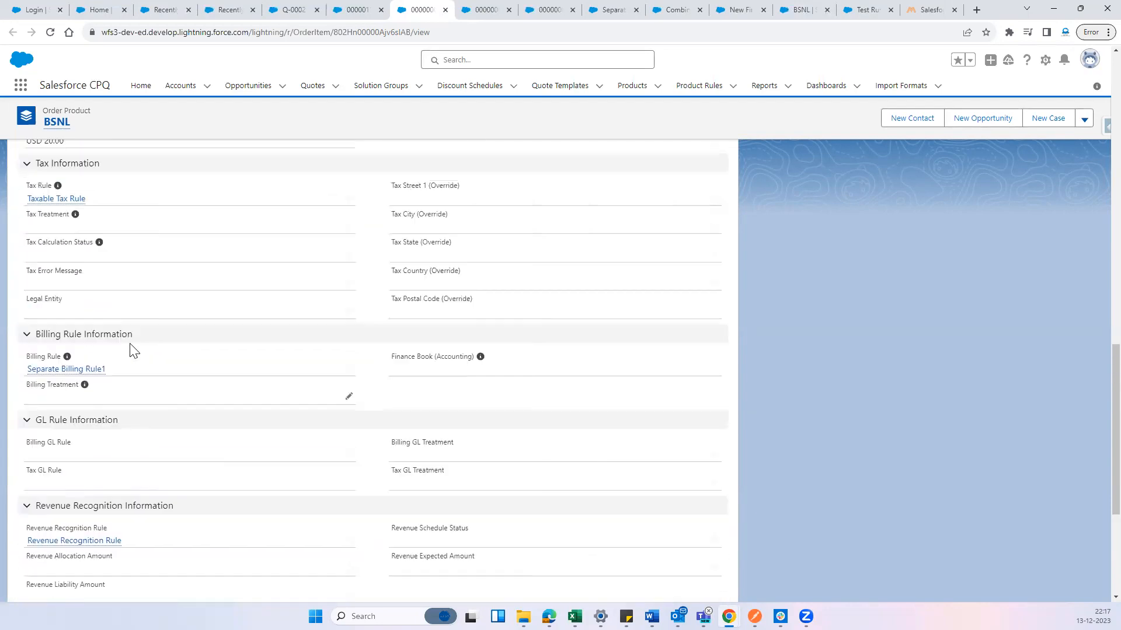
drag(27, 314, 70, 315)
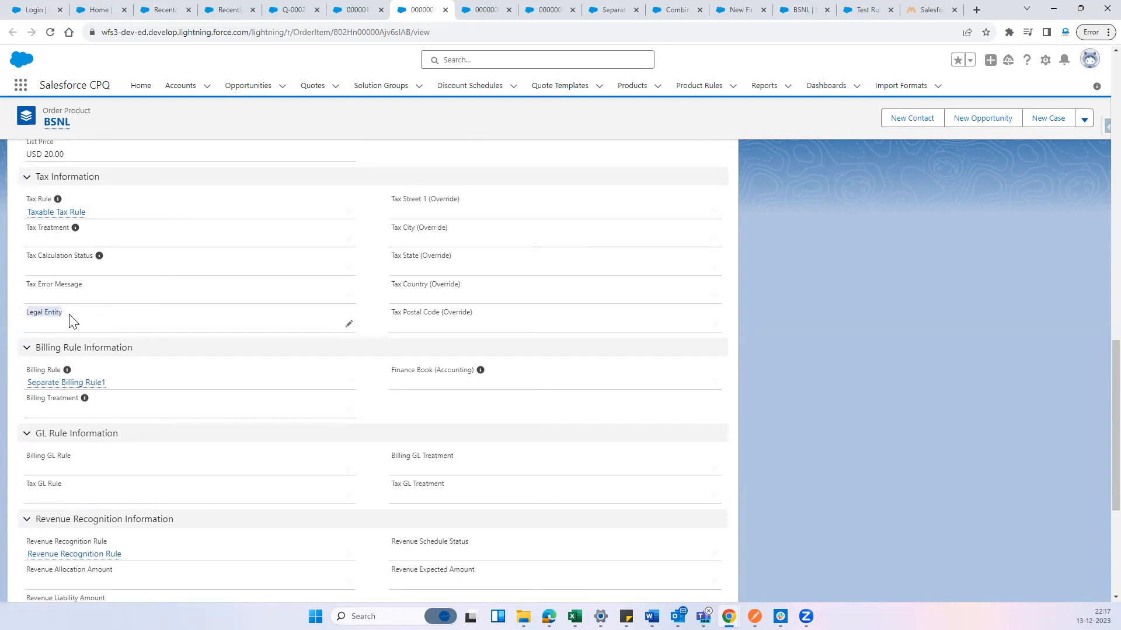
click(91, 325)
drag(388, 459, 471, 478)
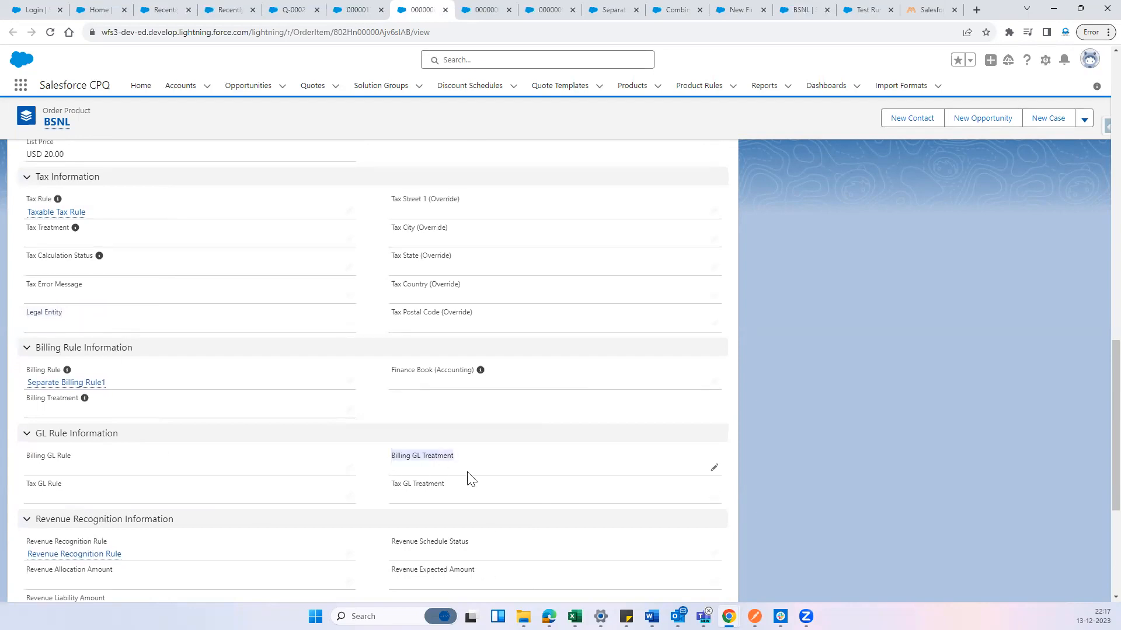
drag(75, 457, 44, 460)
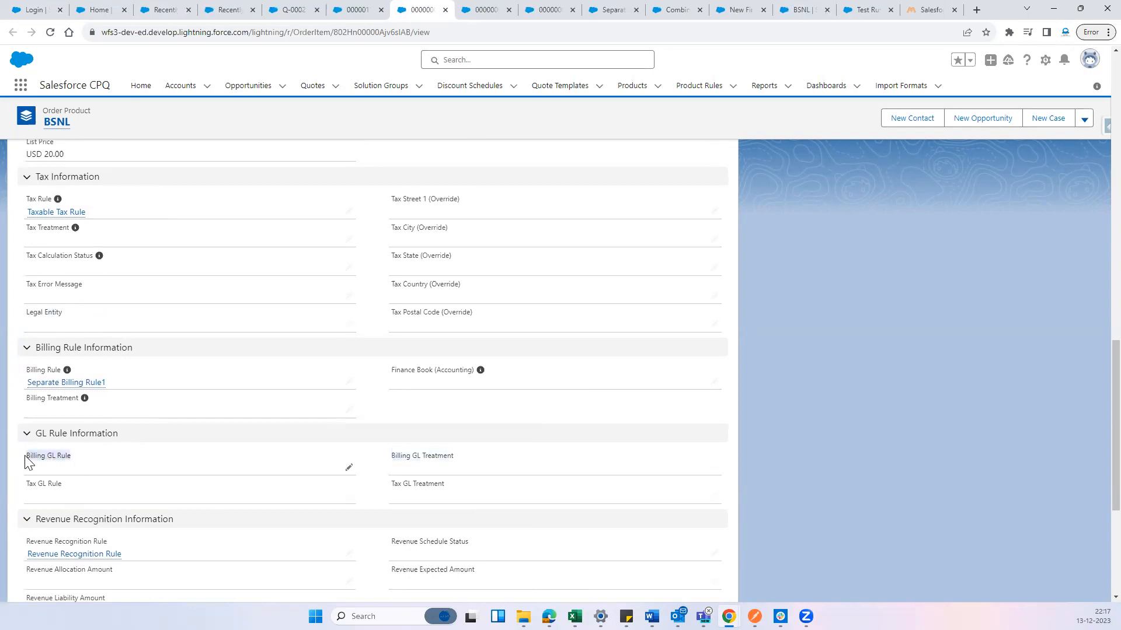
click(115, 461)
scroll(291, 381, up, 5)
scroll(290, 381, up, 5)
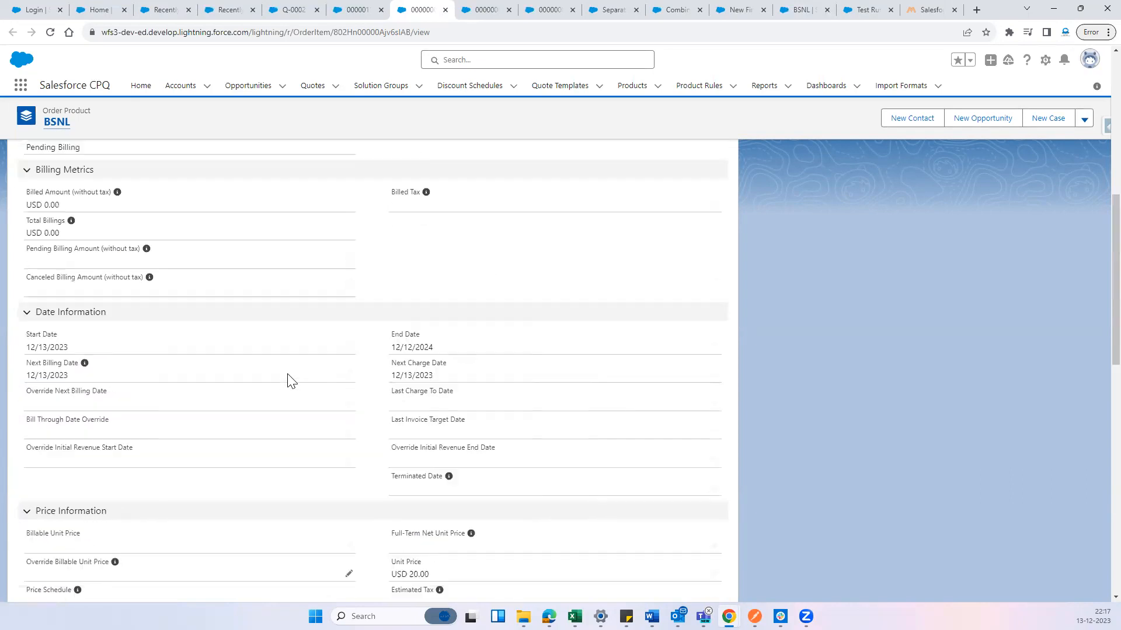
scroll(290, 381, up, 6)
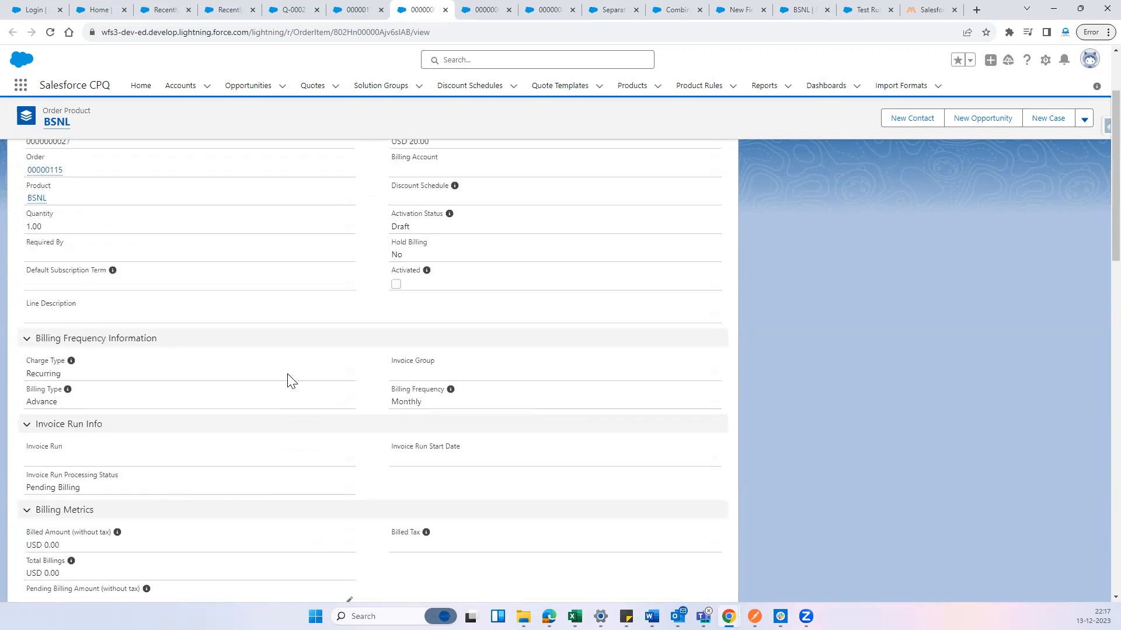
Open the BSNL order product for editing and set its Default Subscription Term to 1
click(1084, 126)
click(1063, 171)
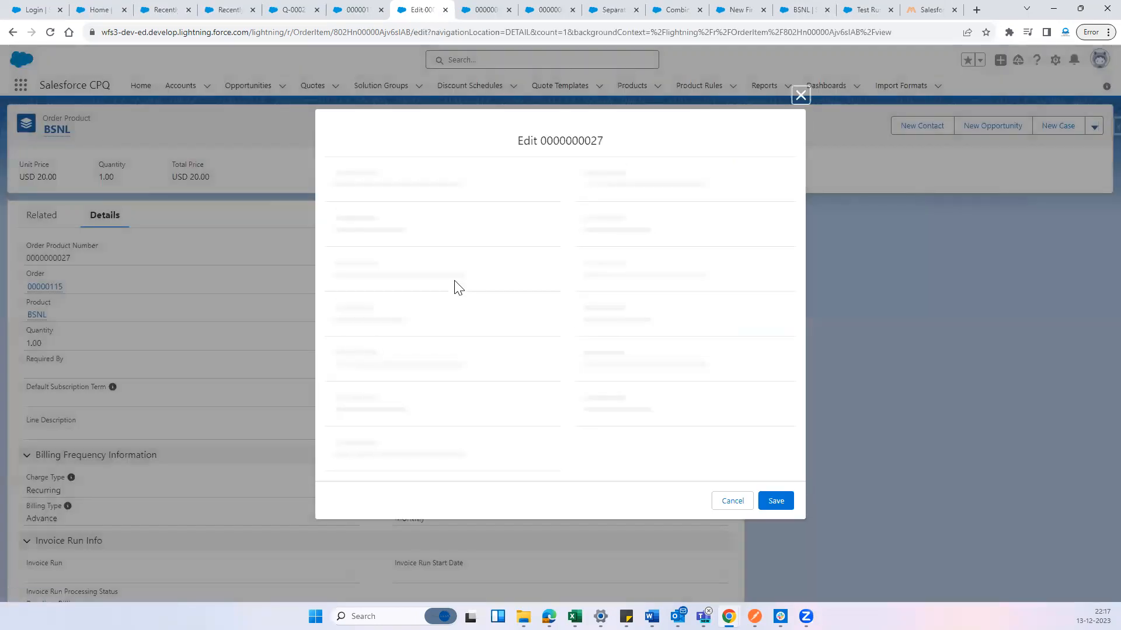
click(490, 368)
scroll(516, 416, down, 8)
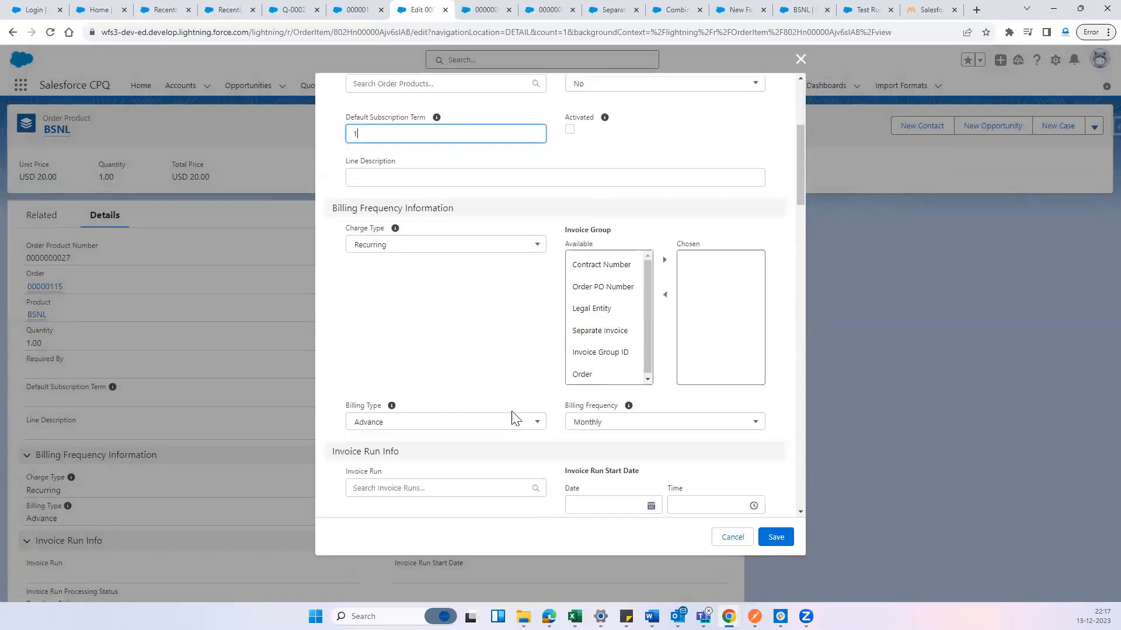
scroll(517, 416, down, 5)
text(1)
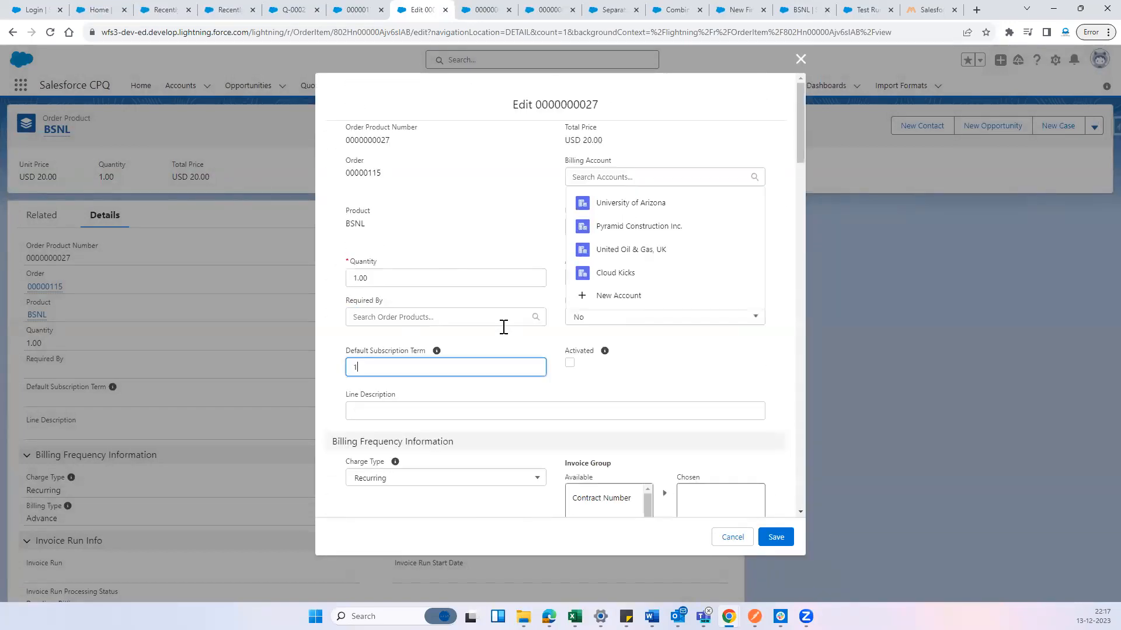
Set the BSNL order product's Legal Entity to Hyd, save the record and check the saved tax and billing details
scroll(482, 391, down, 12)
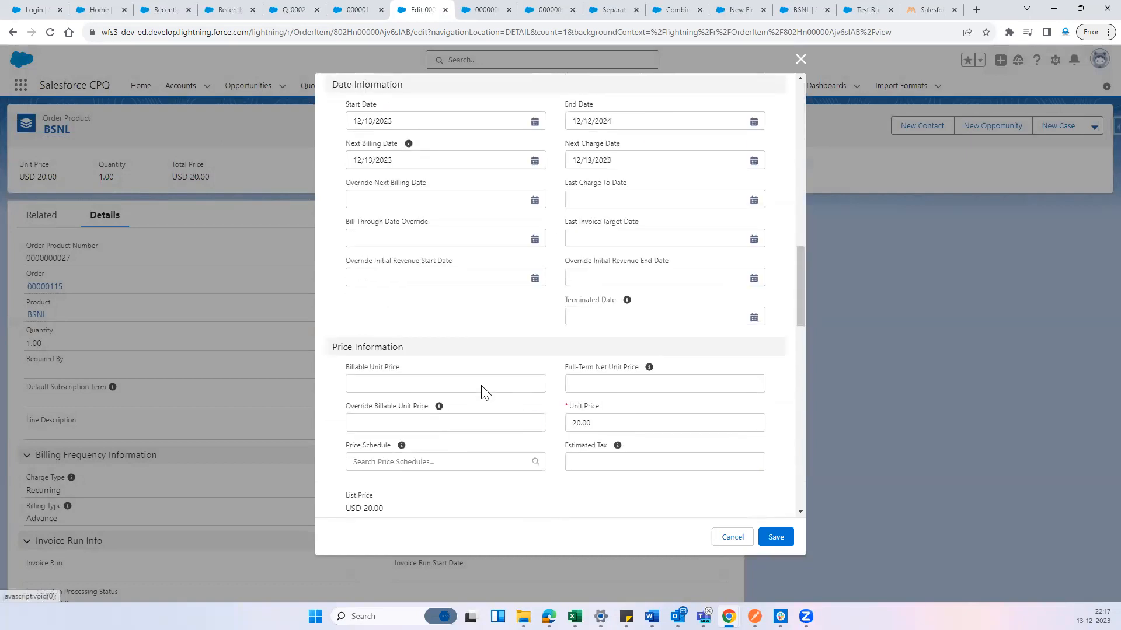
scroll(471, 391, down, 7)
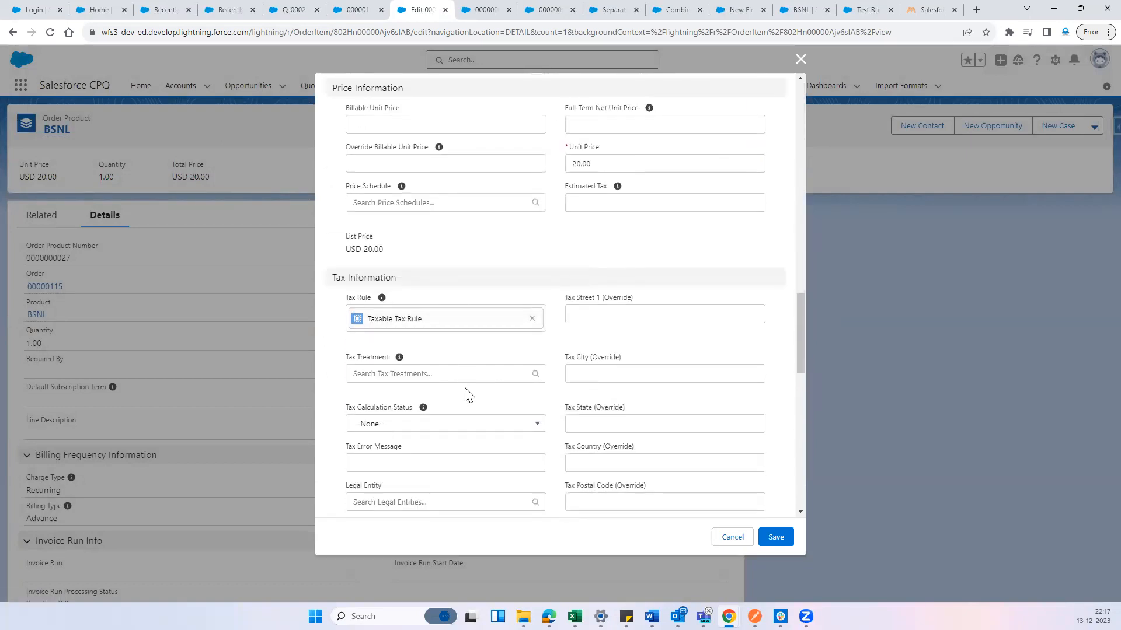
click(424, 329)
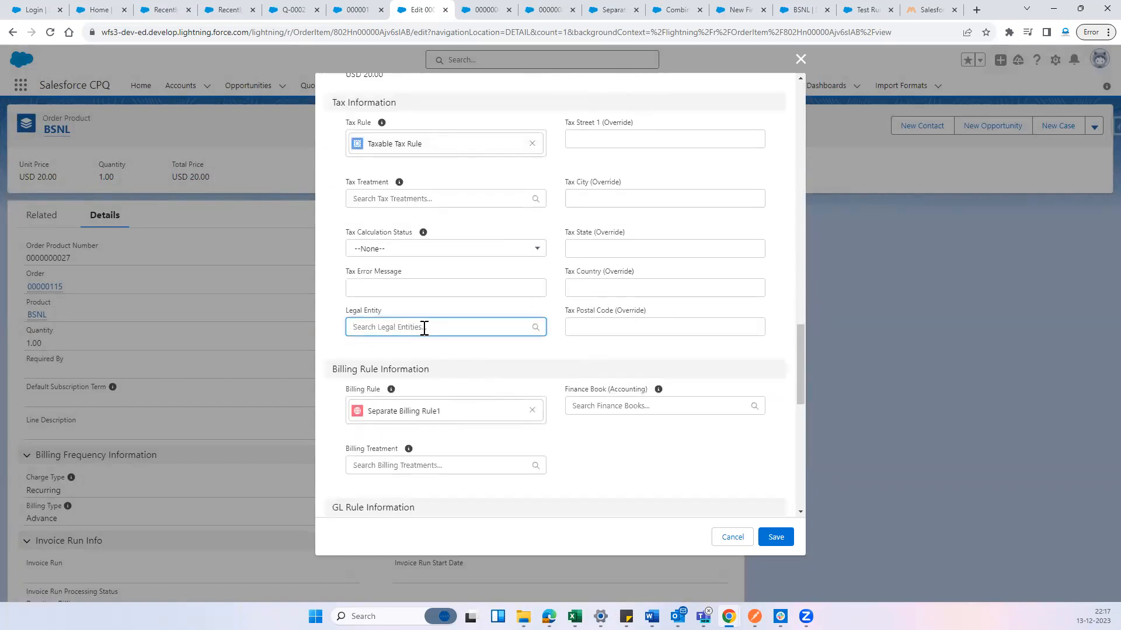
click(404, 382)
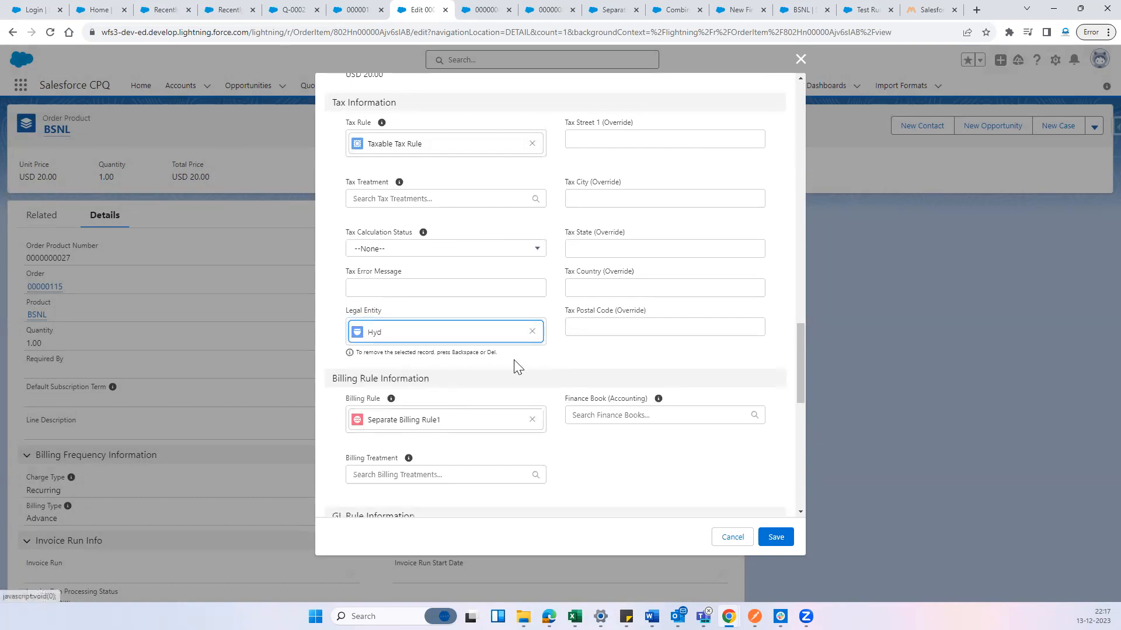
scroll(553, 397, down, 2)
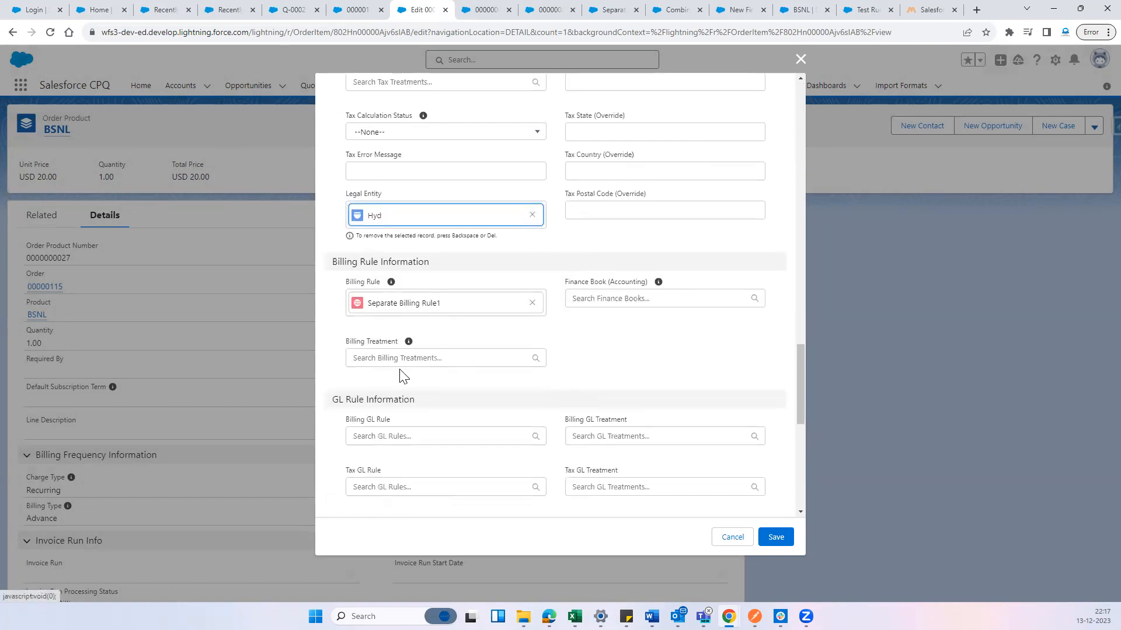
click(775, 538)
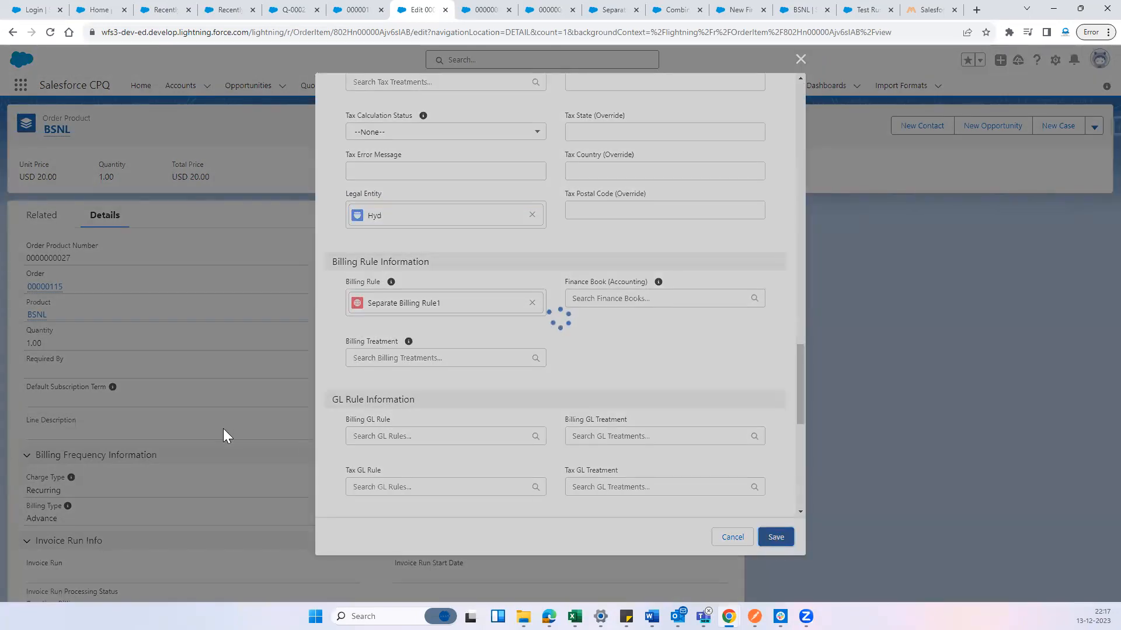
scroll(316, 415, down, 12)
scroll(315, 422, down, 8)
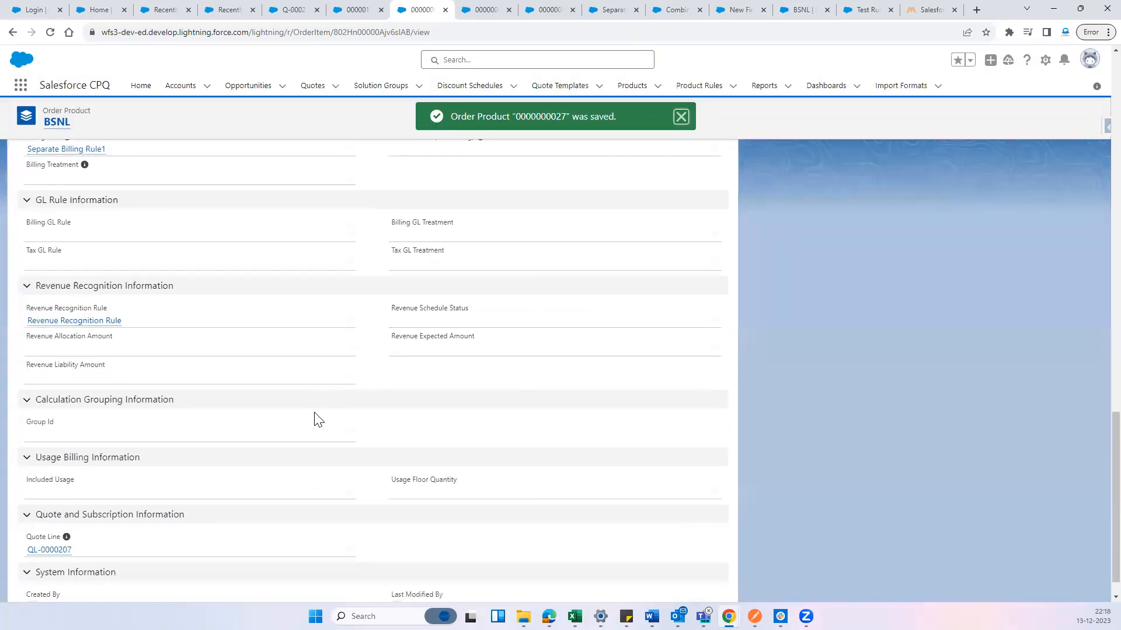
scroll(301, 432, up, 6)
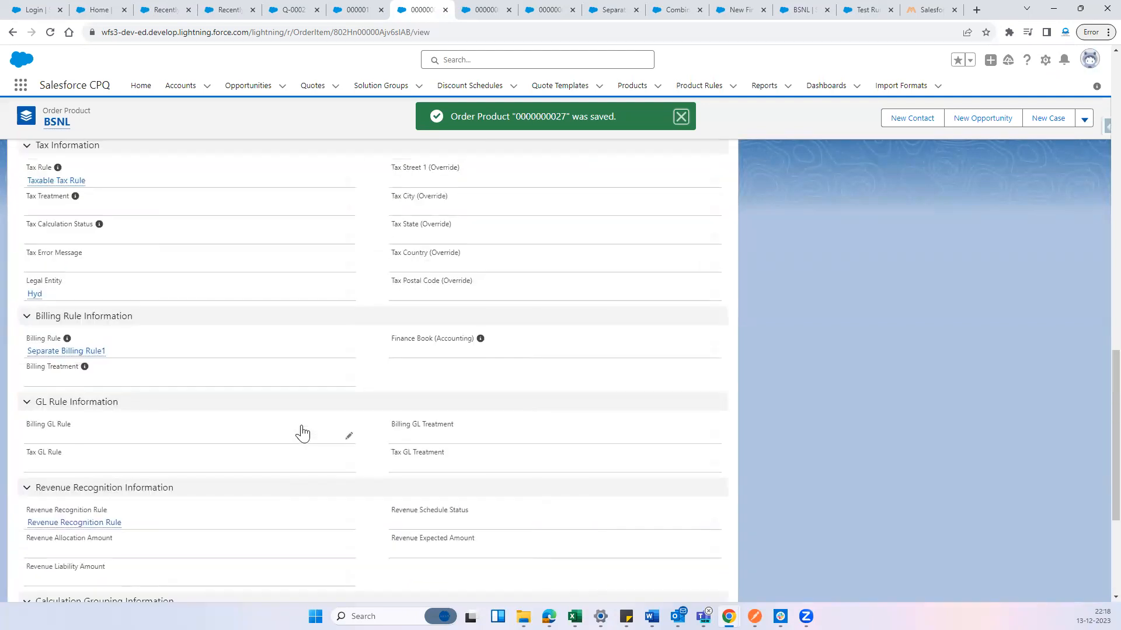
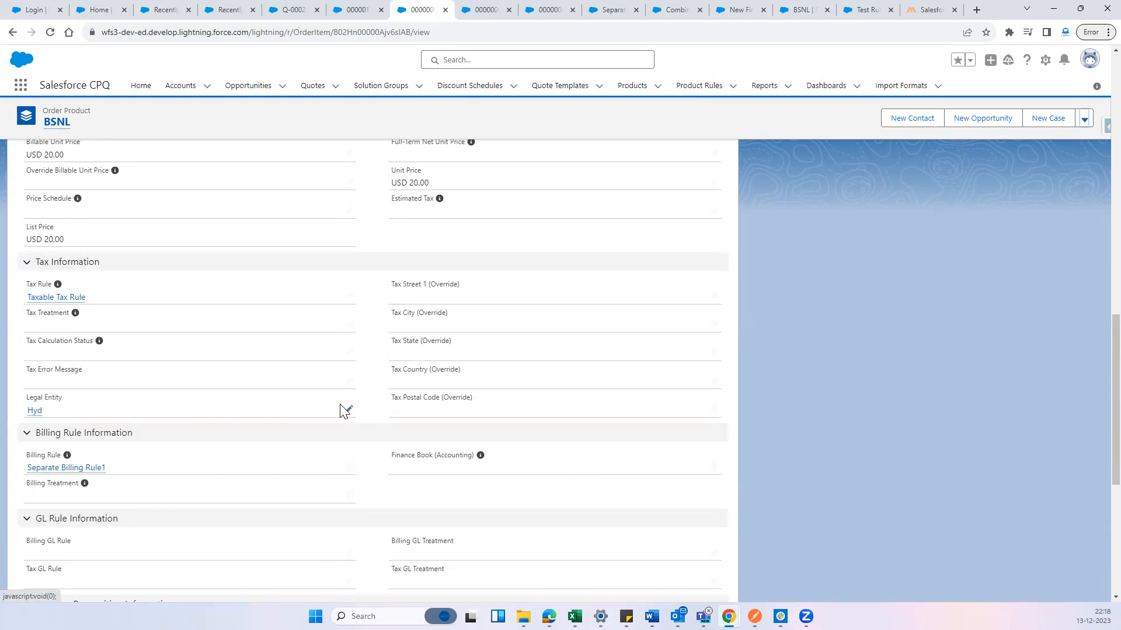
Change the BSNL order product's Legal Entity to HYD2 and save the record
double_click(107, 417)
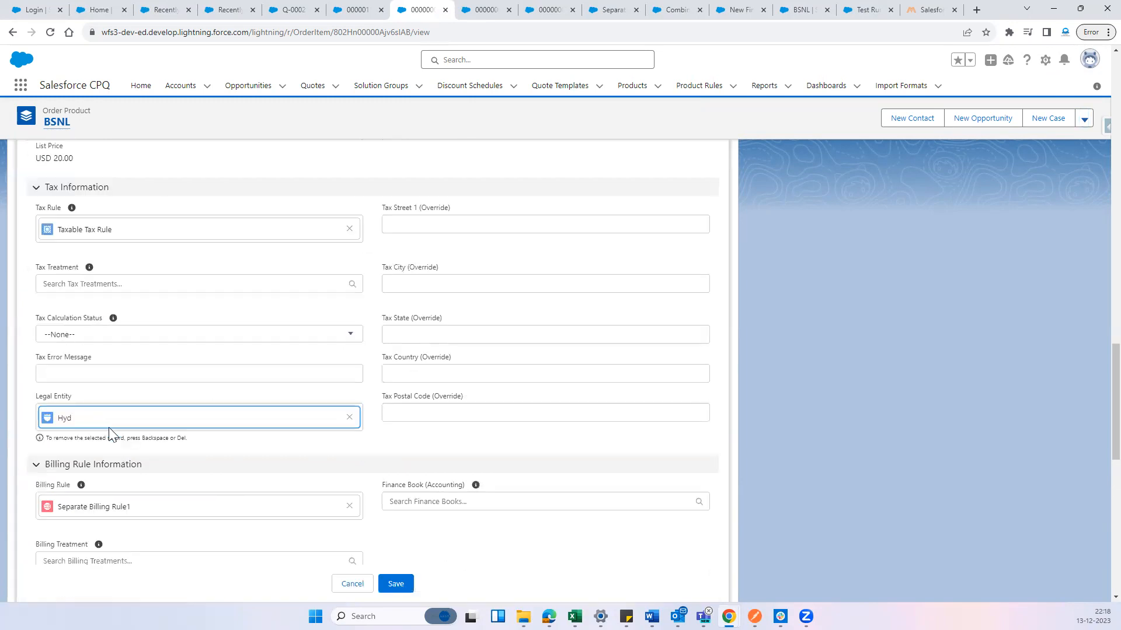
click(349, 407)
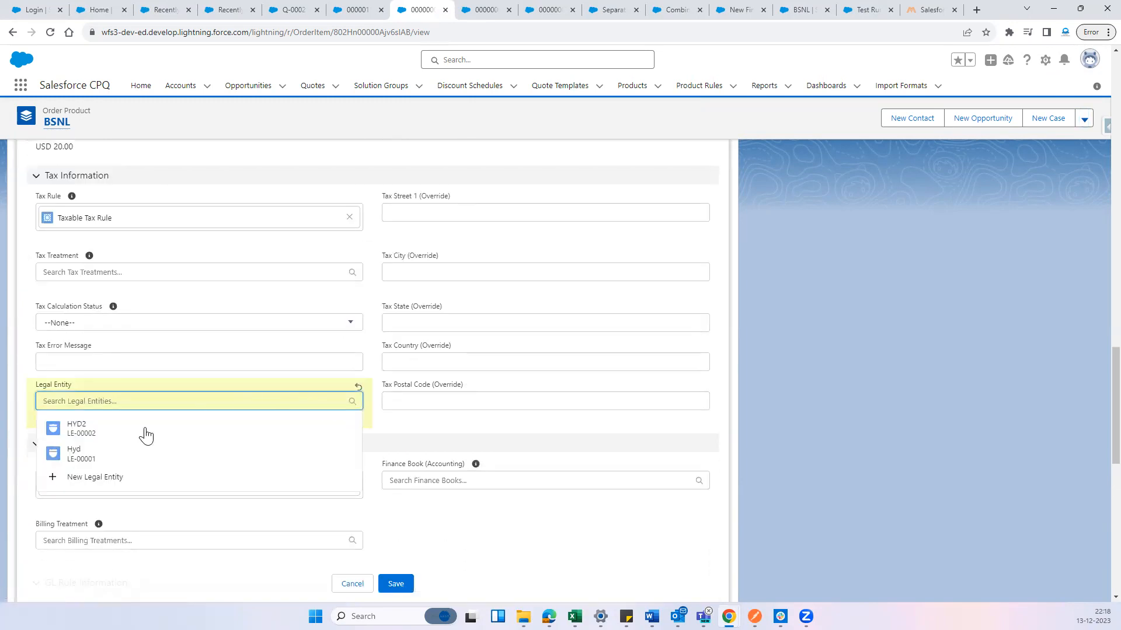
click(99, 434)
click(394, 584)
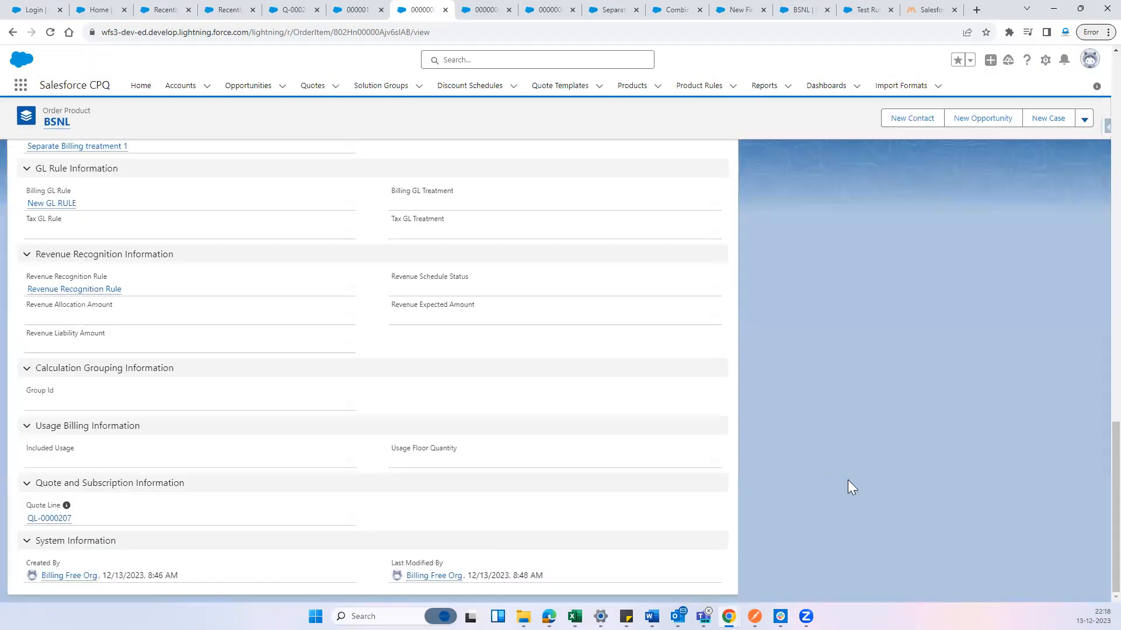
Open the BSNL order product's billing GL rule in a separate browser tab and check its related GL treatments and details
scroll(249, 423, up, 2)
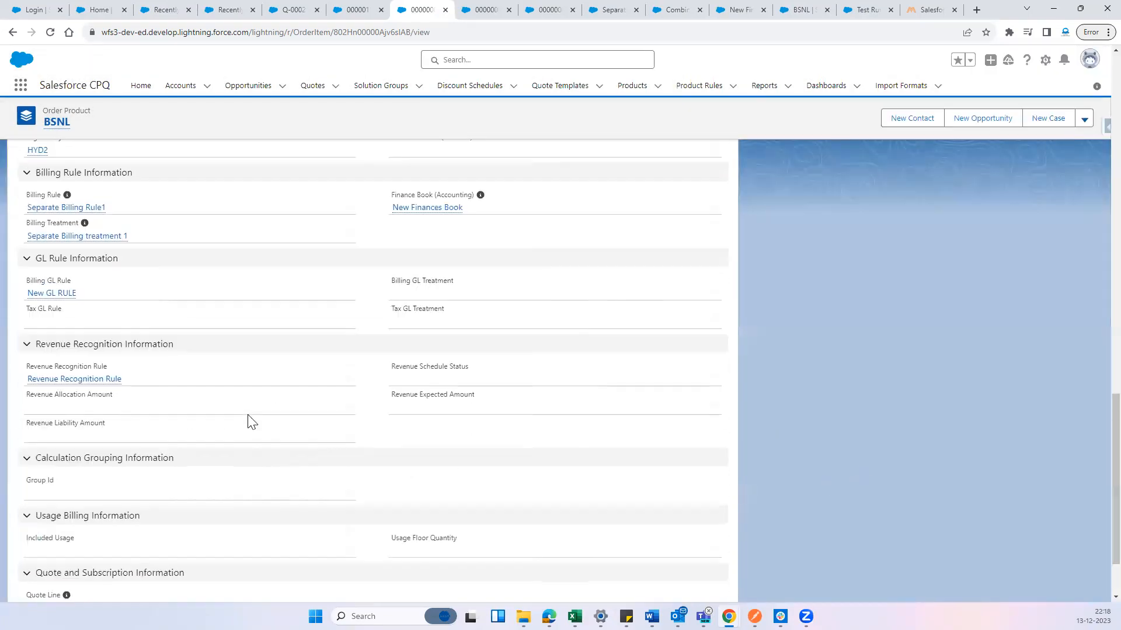
scroll(249, 423, up, 1)
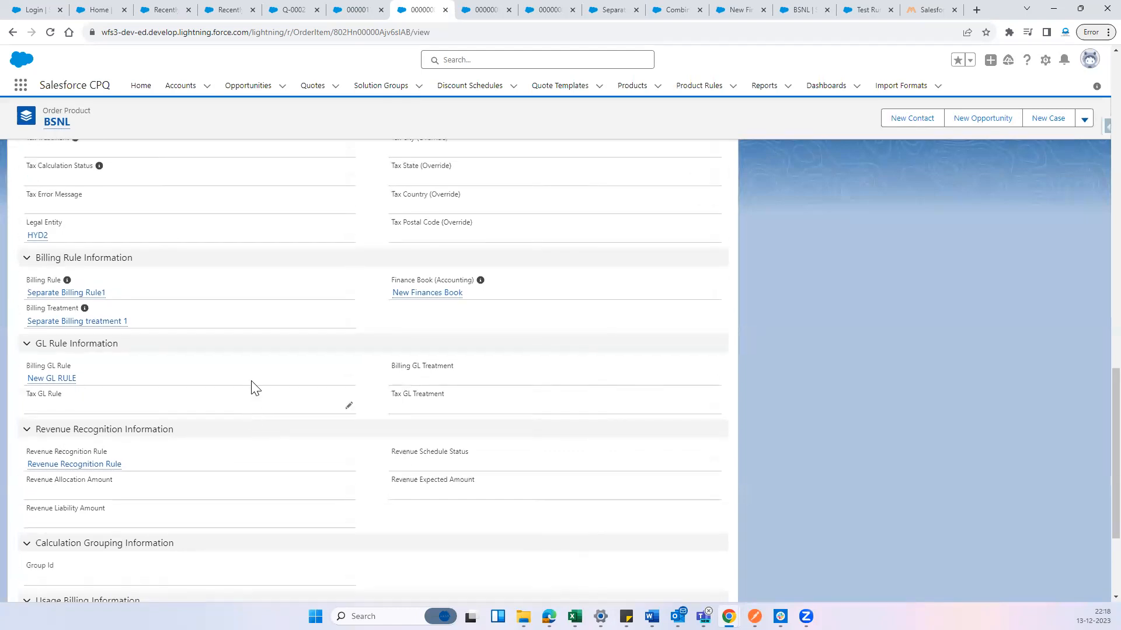
middle_click(59, 380)
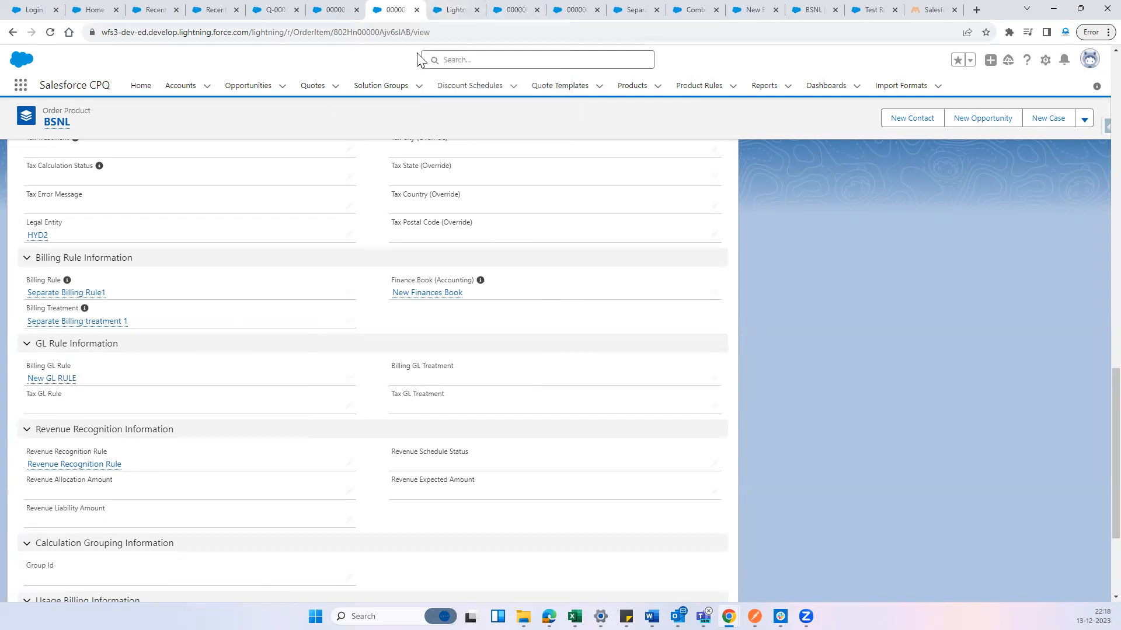
click(454, 10)
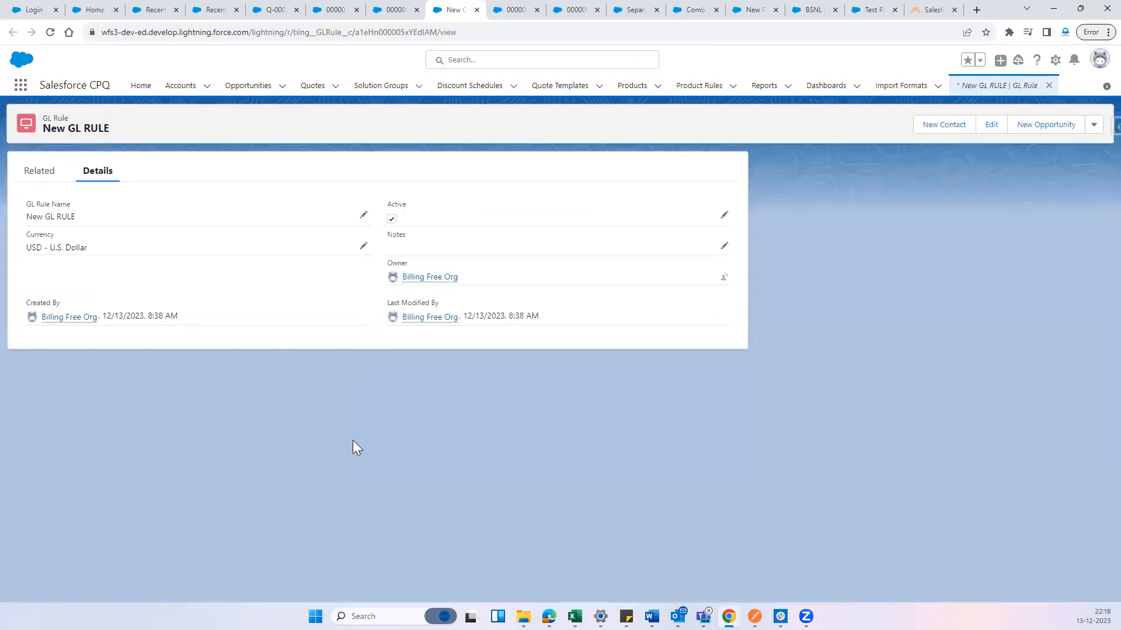
click(39, 169)
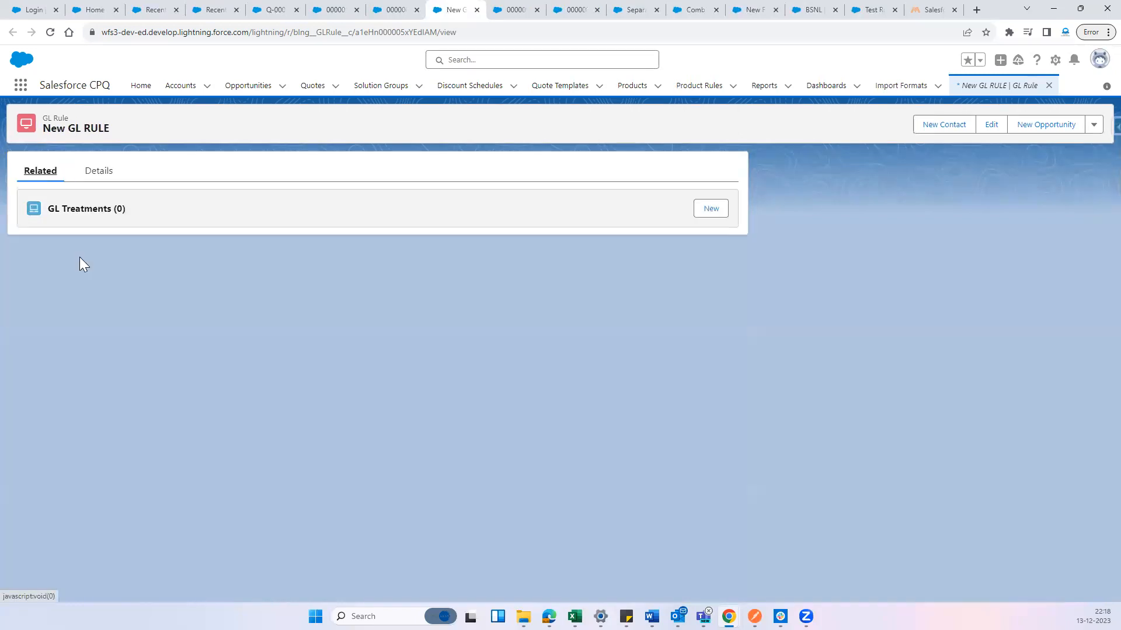
click(99, 172)
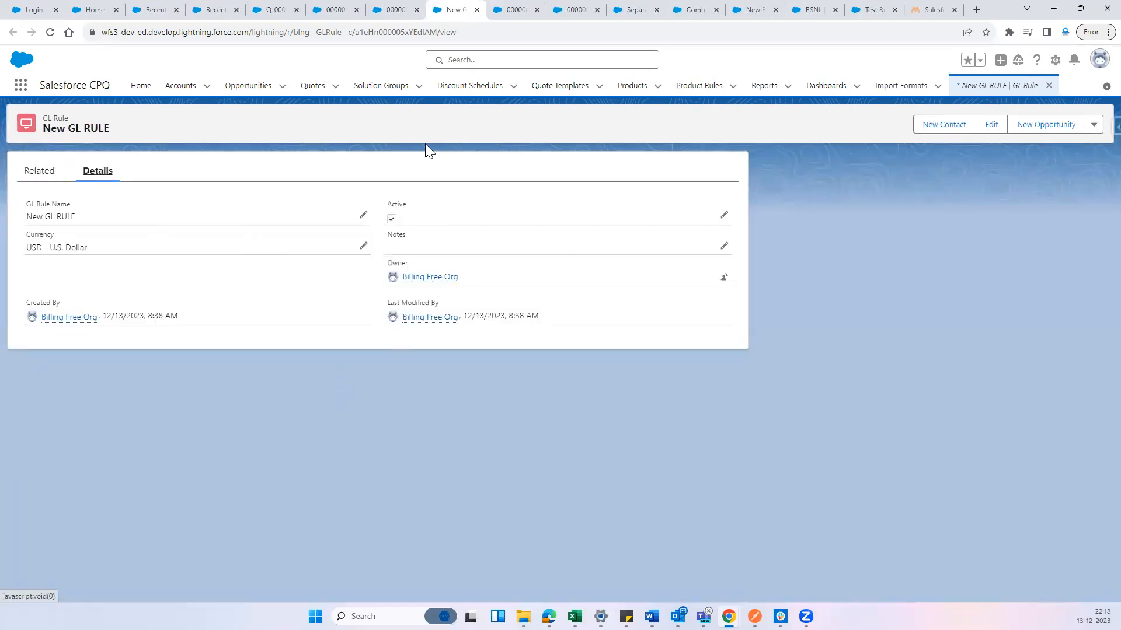
Review the BSNL order product's GL rule, finance book and billing fields, close the GL rule's tab and return to the order
click(397, 10)
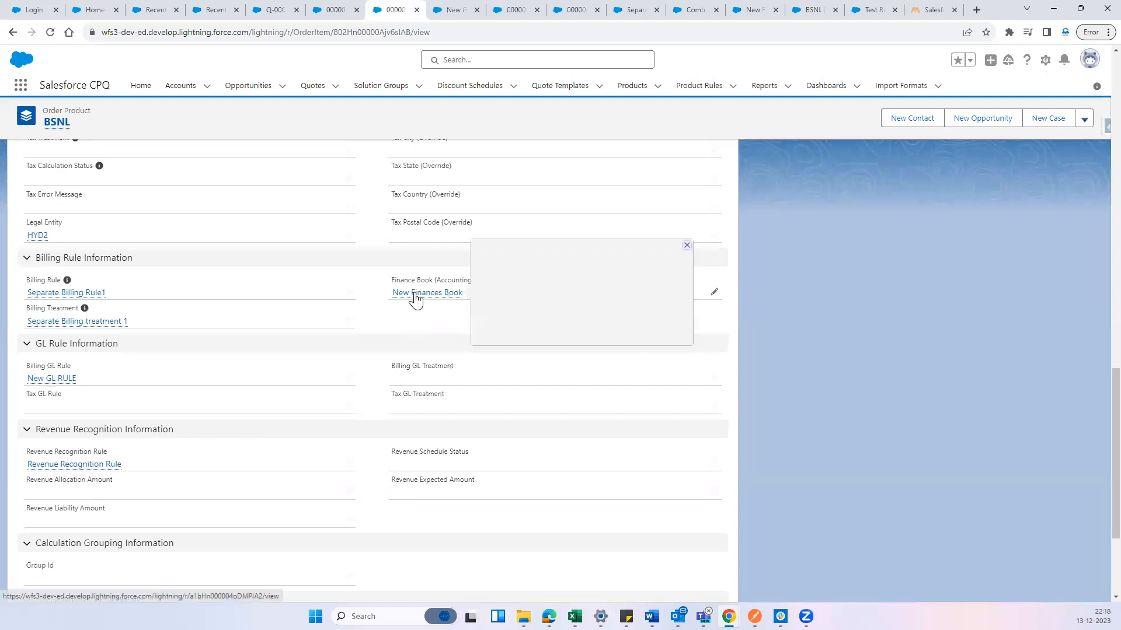
drag(105, 385, 22, 382)
click(770, 458)
scroll(770, 458, up, 15)
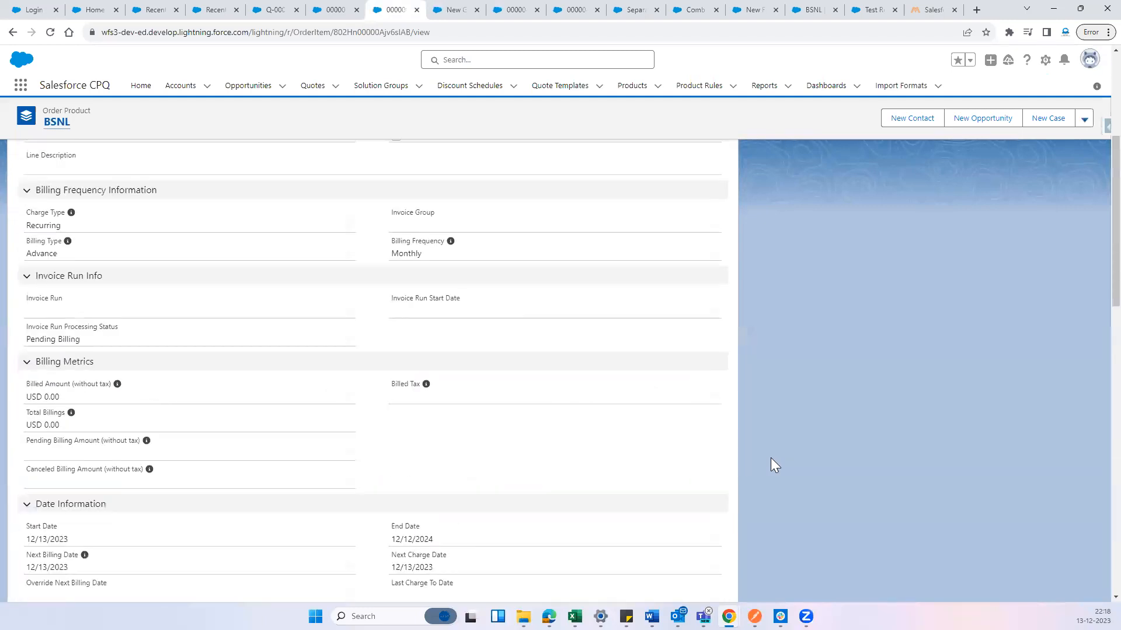
click(452, 10)
click(477, 9)
click(333, 8)
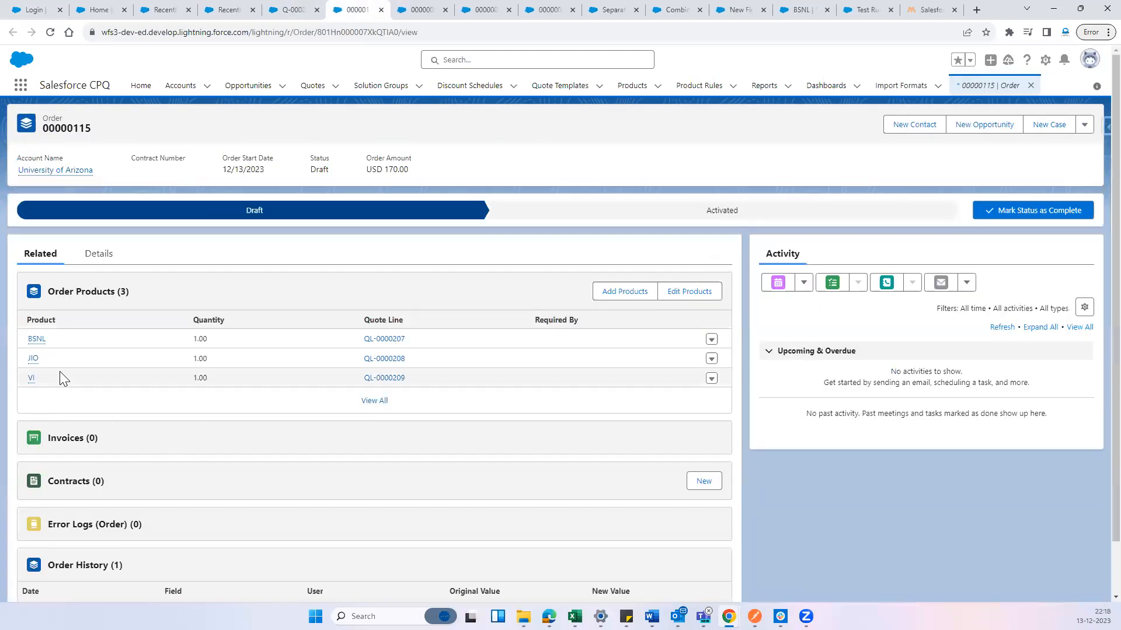
Examine the JIO order product's dates, pricing, tax rule, legal entity, billing rule and finance book fields
mouse_move(31, 363)
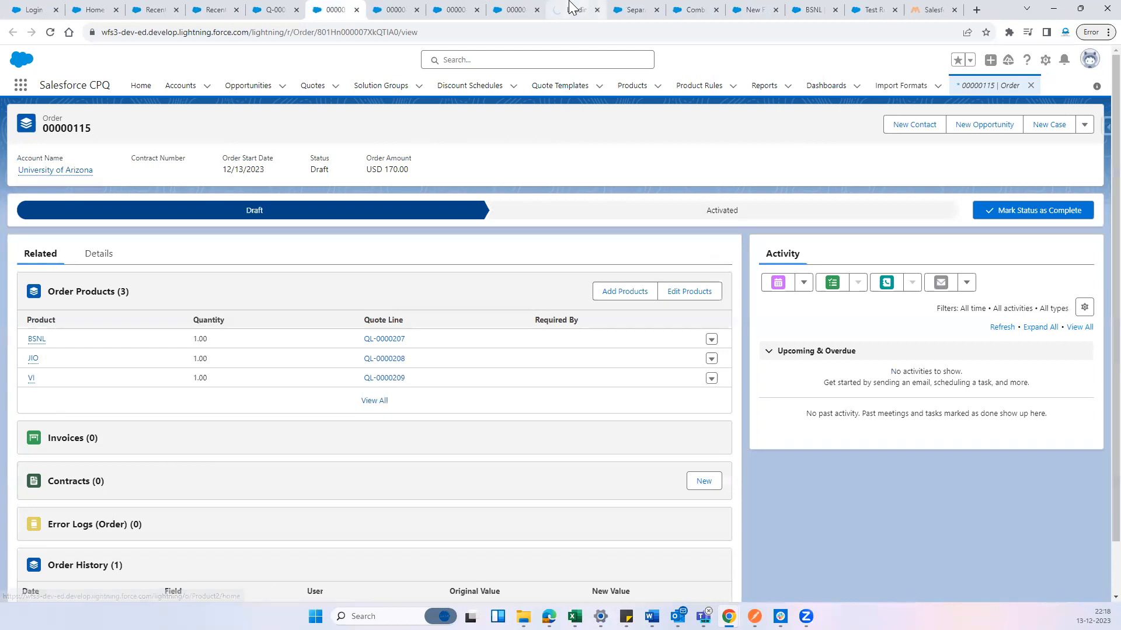
click(444, 8)
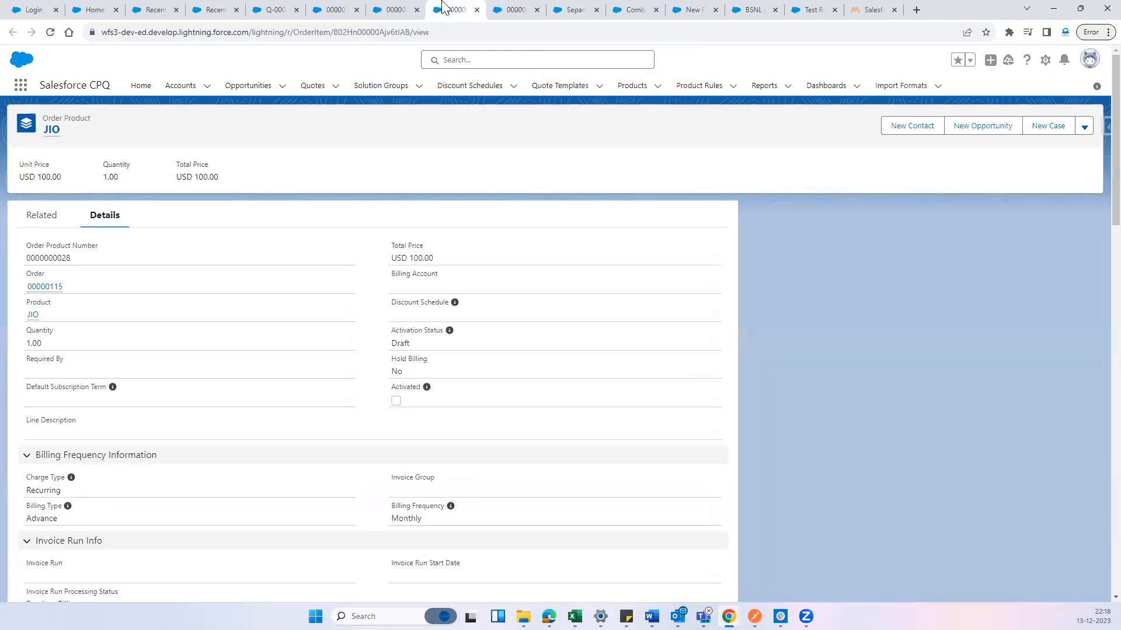
scroll(309, 359, down, 12)
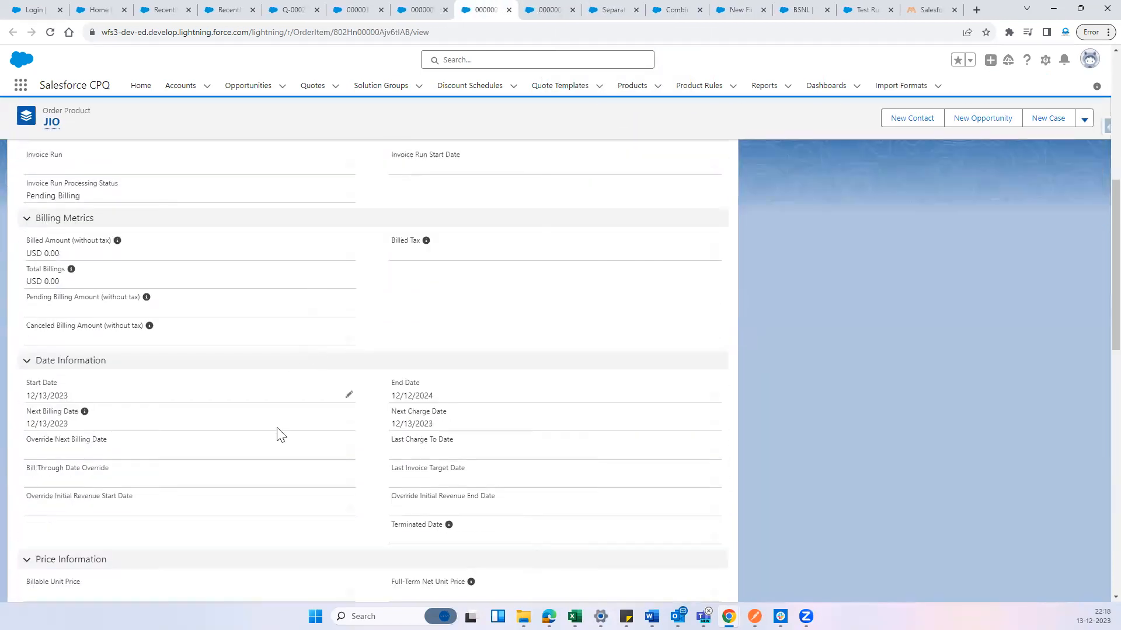
scroll(198, 437, down, 2)
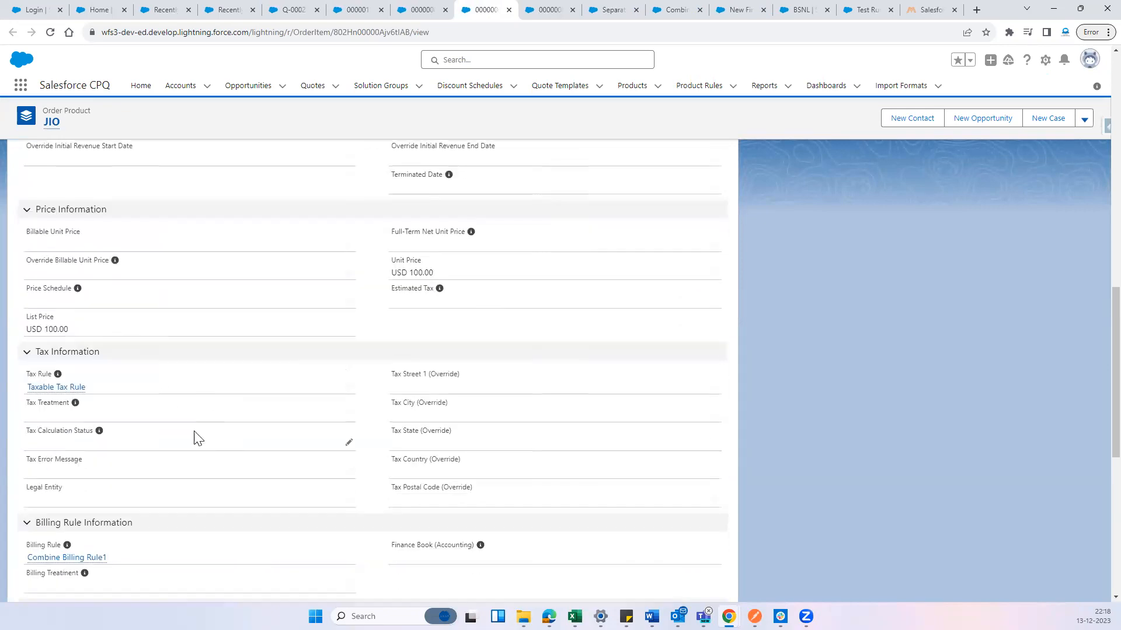
scroll(145, 432, down, 2)
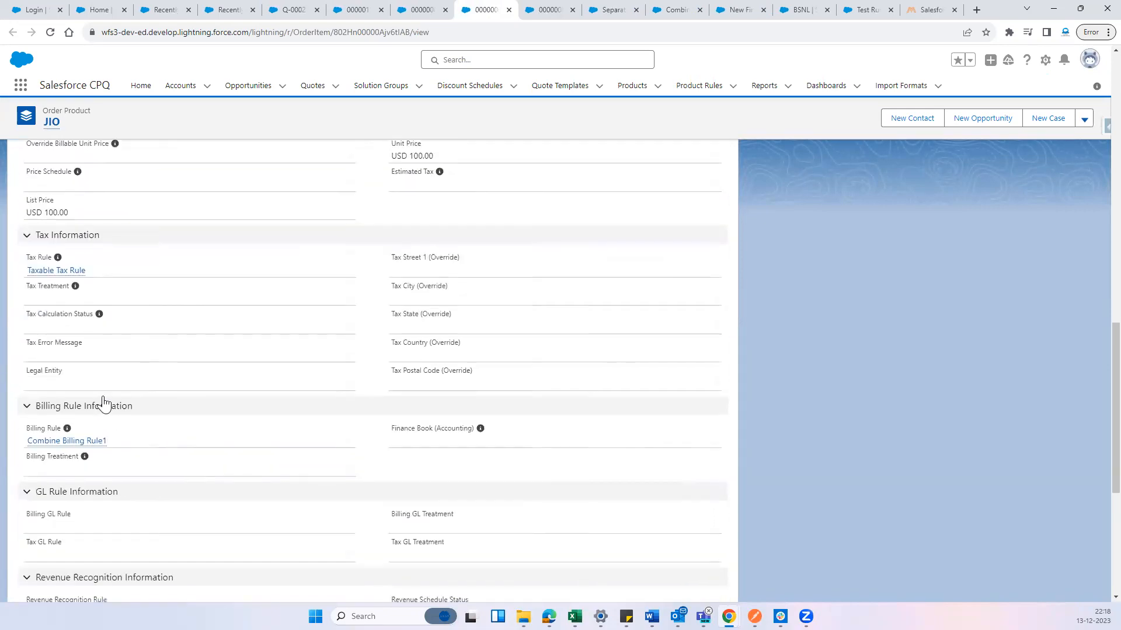
drag(63, 372, 13, 362)
drag(391, 430, 472, 441)
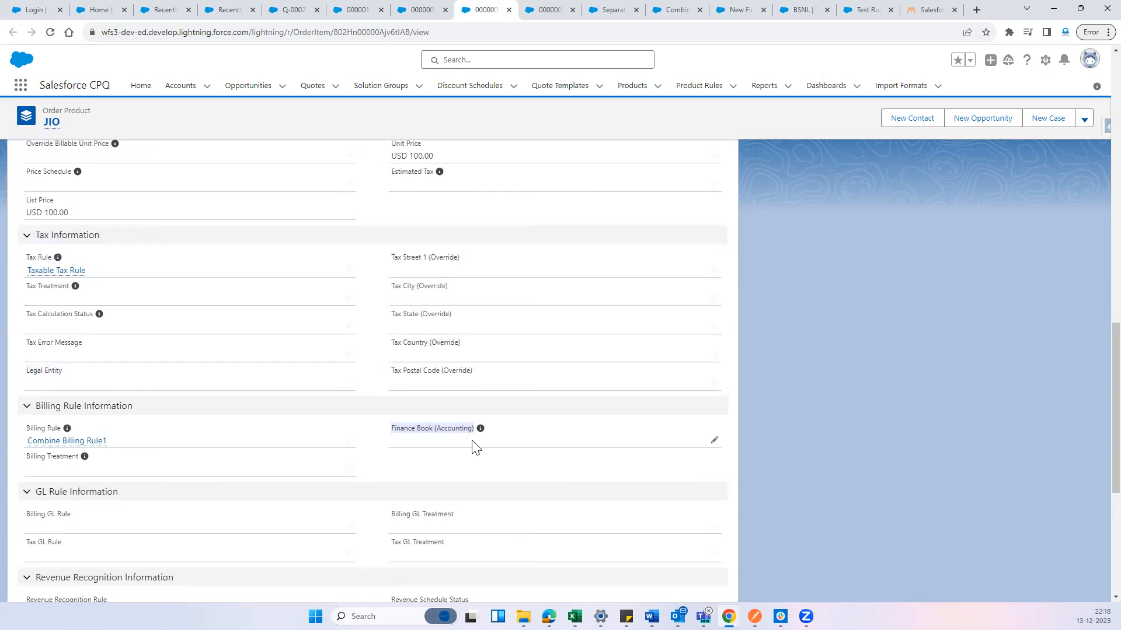
click(543, 454)
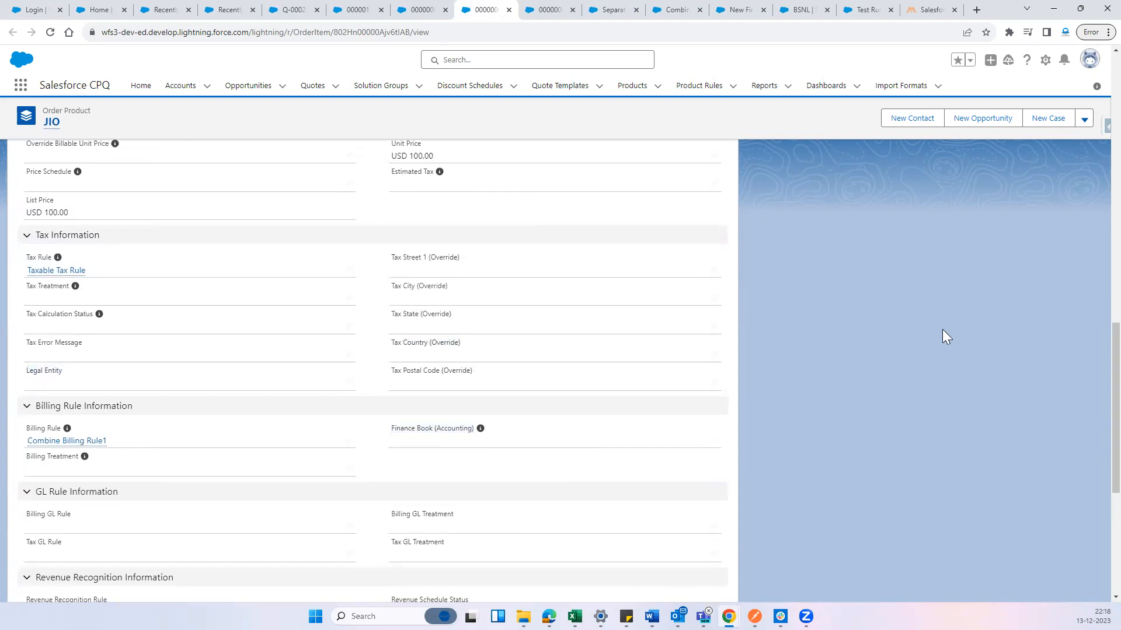
Open the JIO order product for editing at its Default Subscription Term
click(1084, 119)
click(1045, 163)
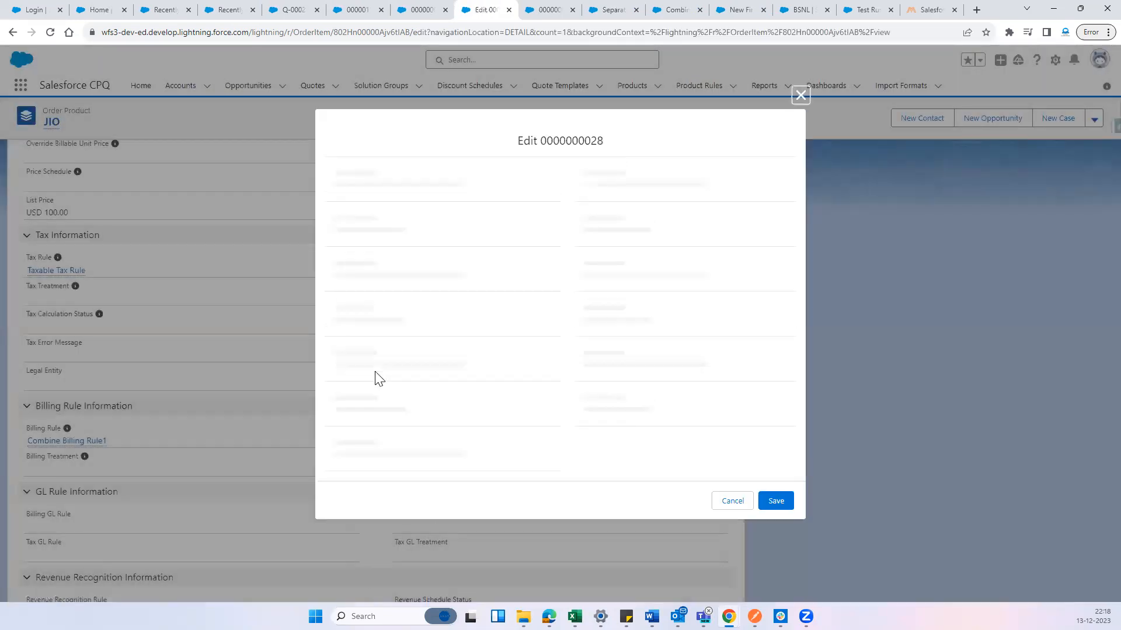
click(379, 365)
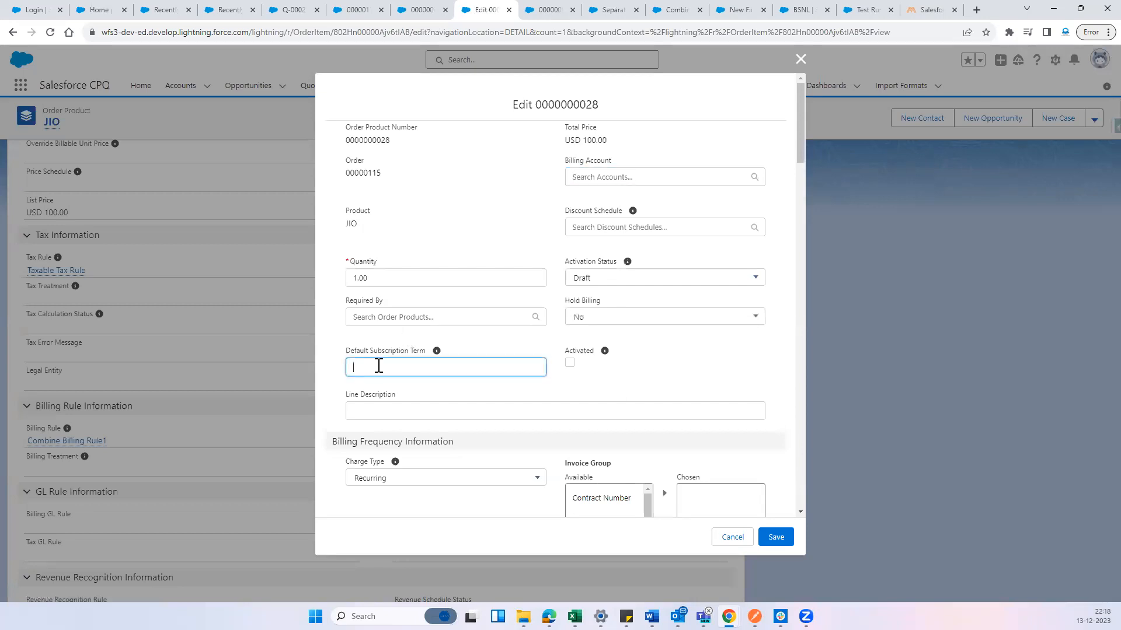
Set the JIO order product's Legal Entity to HYD2, save the record and check the saved tax, billing and date details
scroll(475, 426, down, 15)
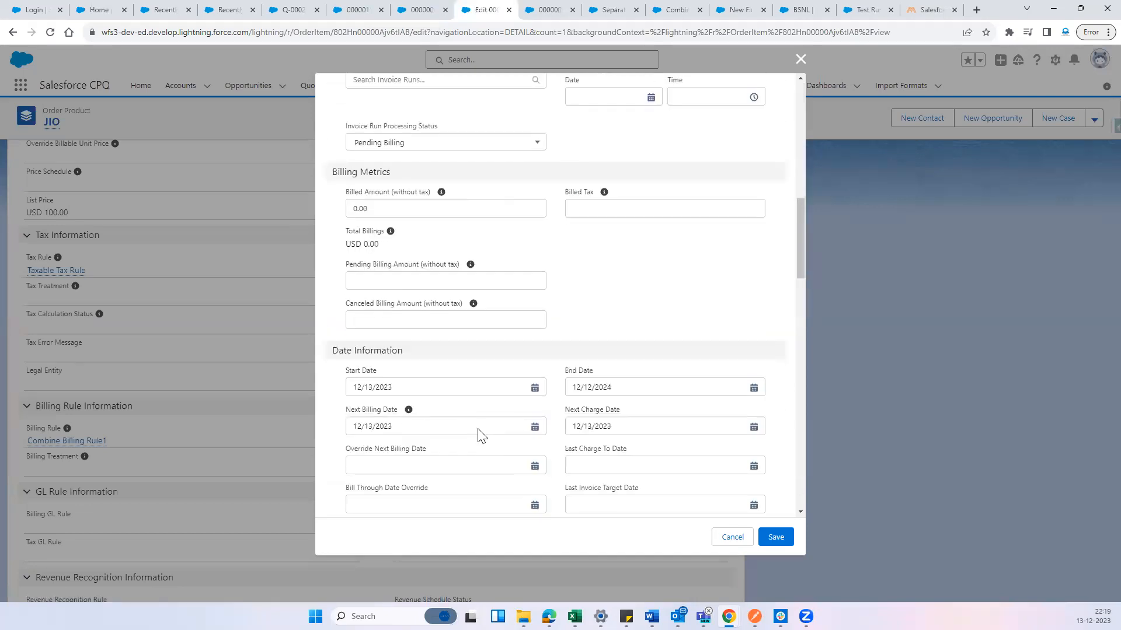
scroll(419, 391, down, 4)
scroll(410, 295, up, 2)
click(399, 267)
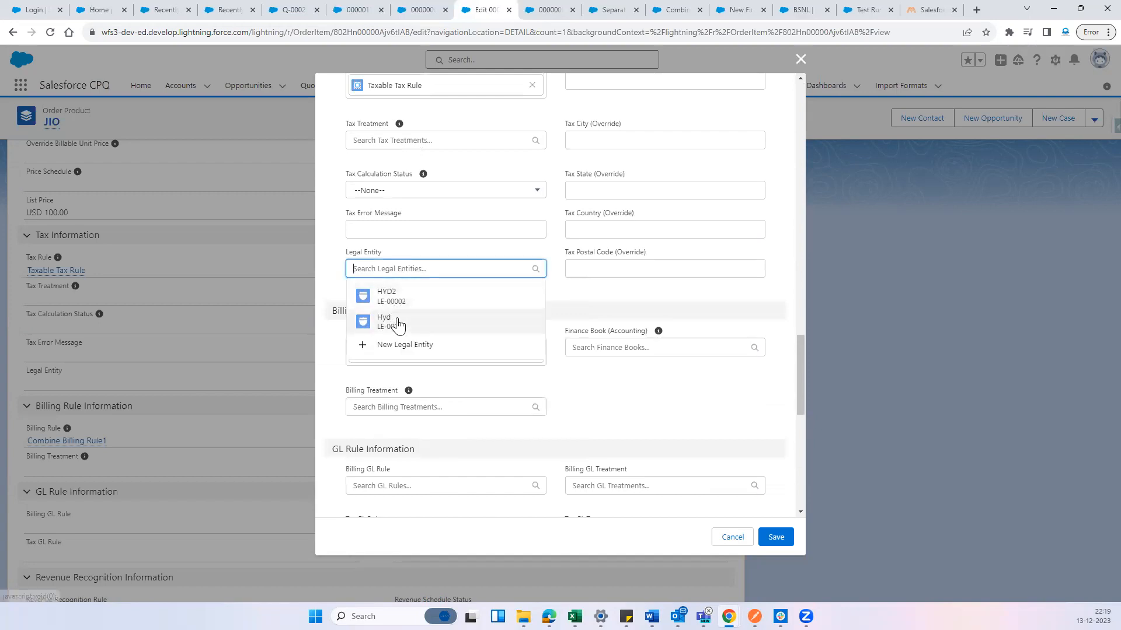
click(396, 296)
click(472, 308)
scroll(473, 309, down, 1)
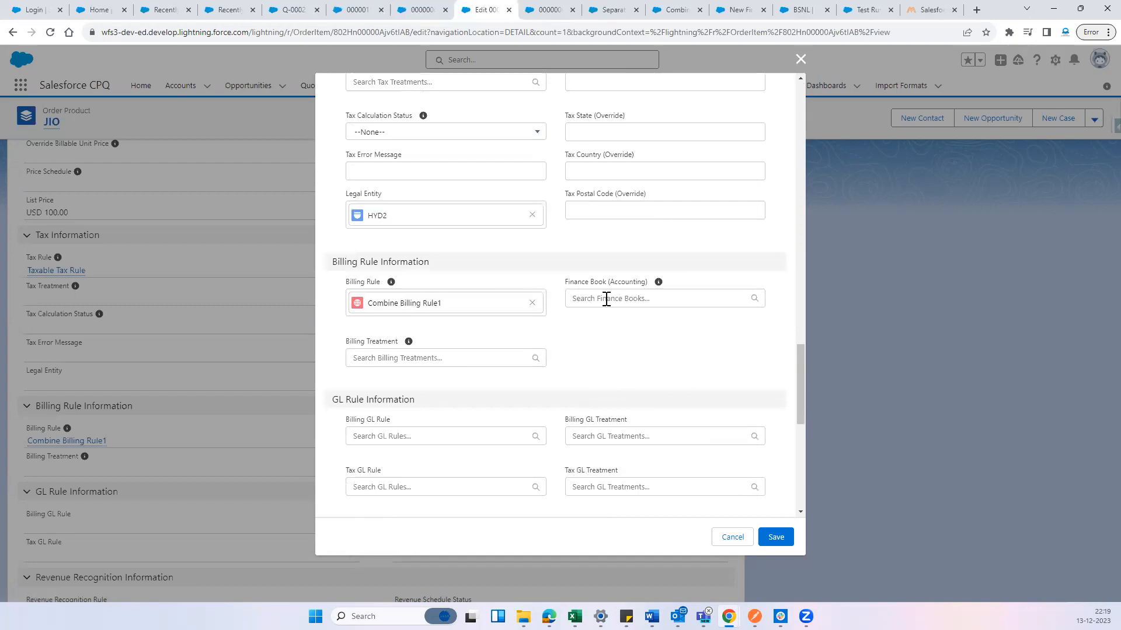
click(776, 537)
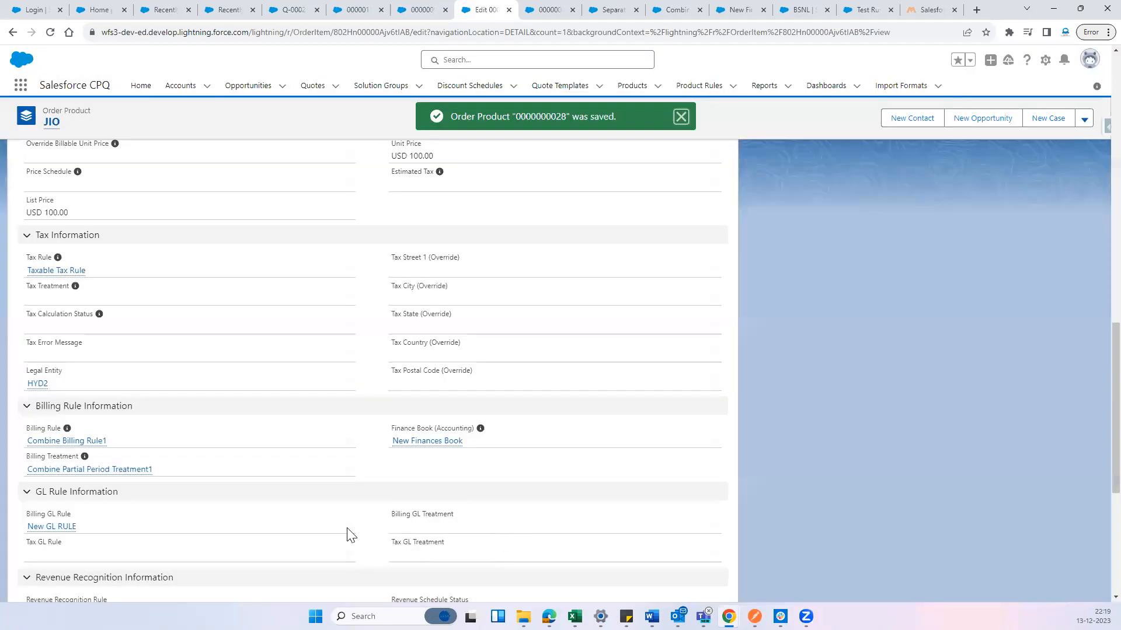
scroll(330, 517, down, 1)
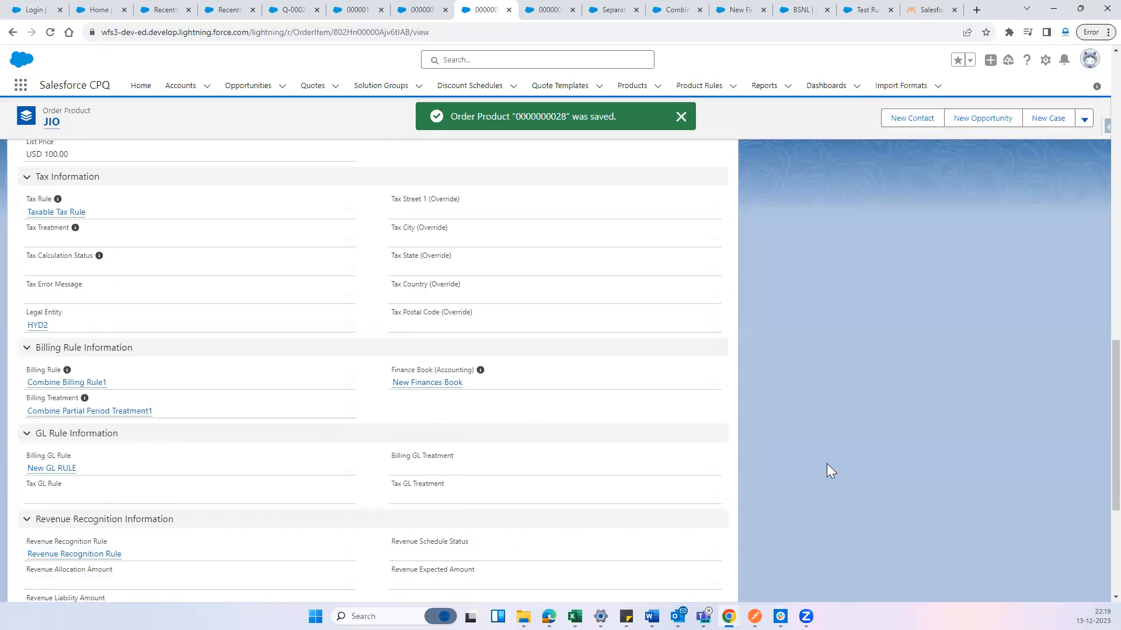
scroll(826, 464, up, 7)
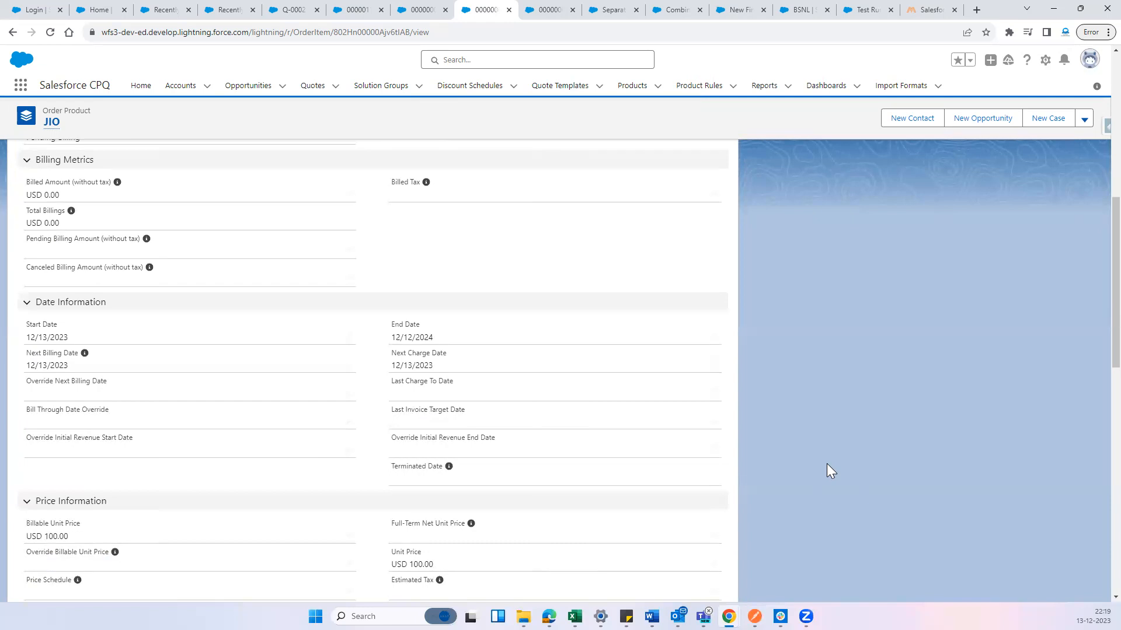
scroll(827, 463, up, 10)
Open the VI order product for editing and set its Legal Entity to HYD2
click(537, 10)
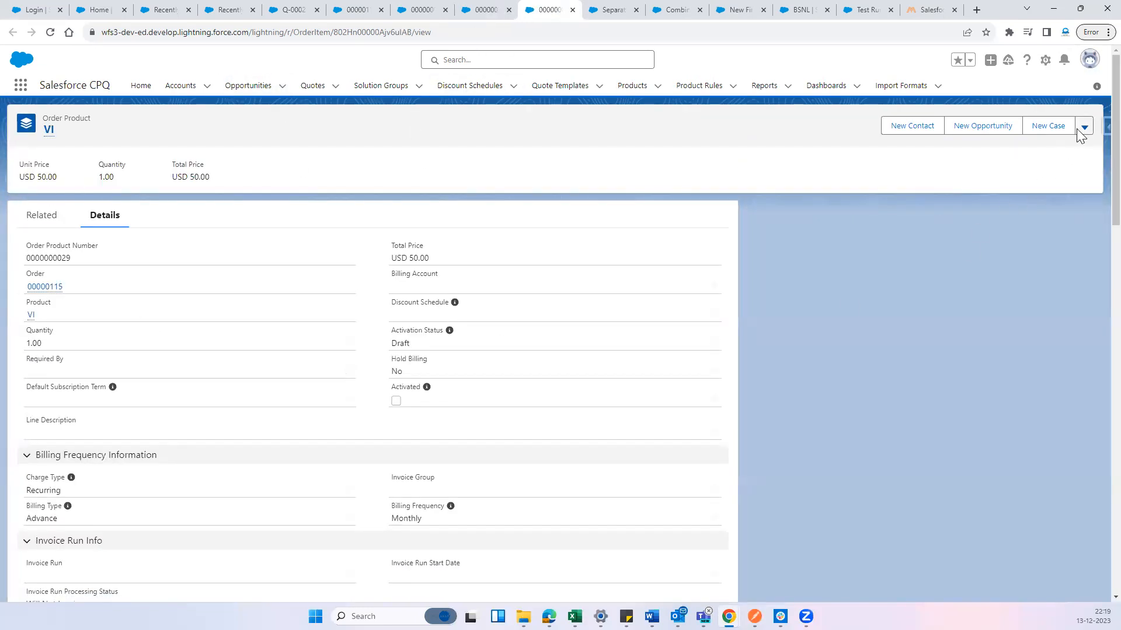
click(1083, 127)
click(1044, 171)
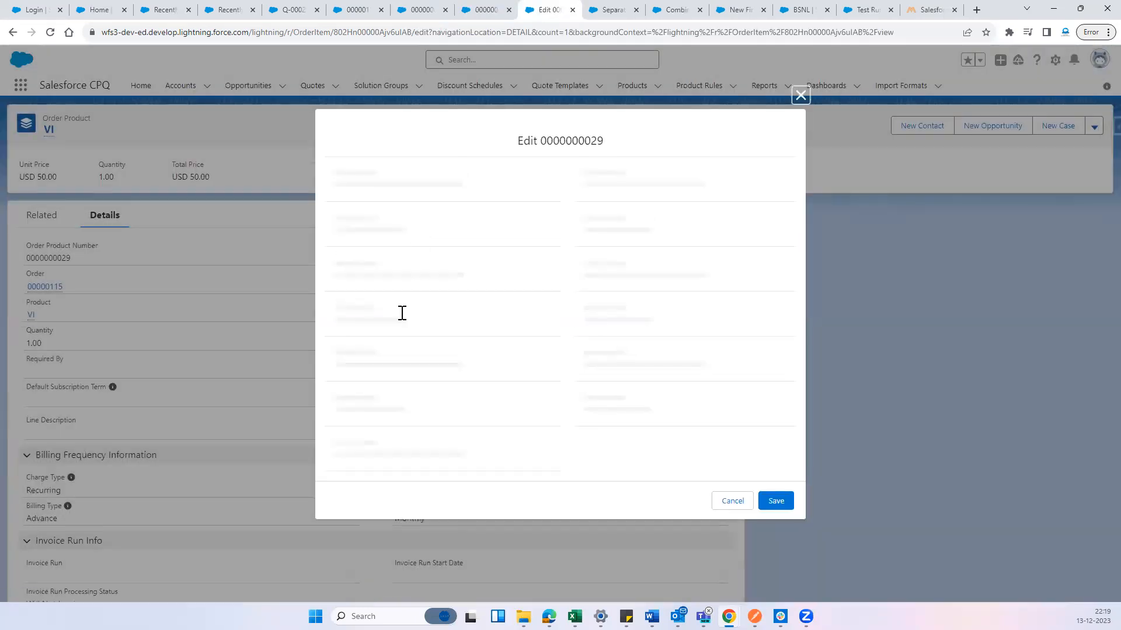
scroll(418, 321, down, 10)
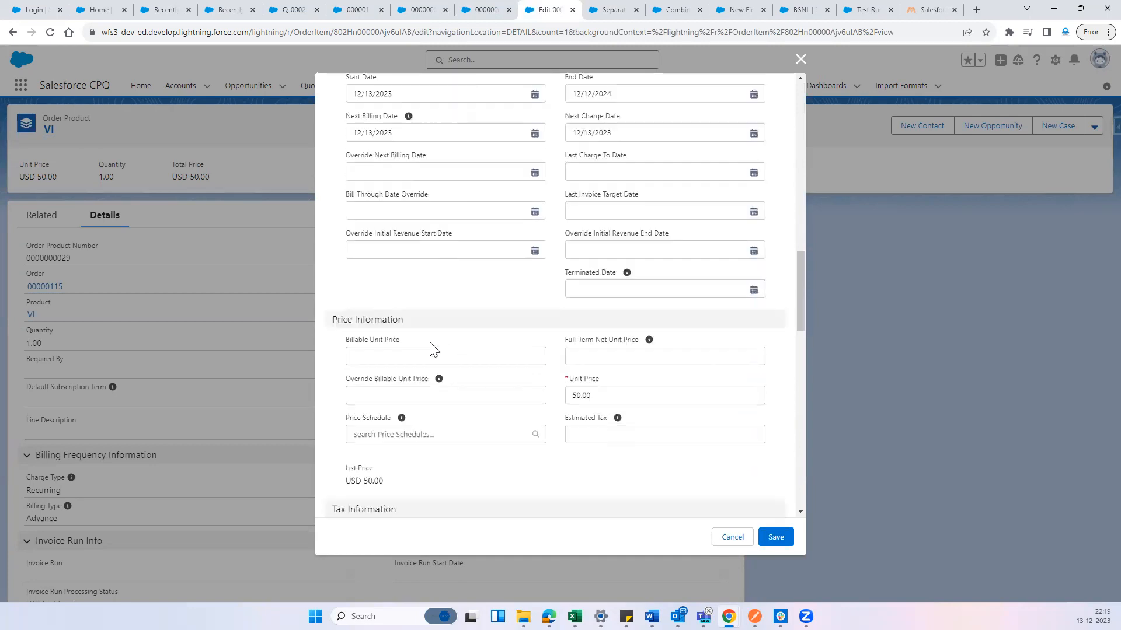
scroll(432, 349, down, 4)
scroll(428, 240, down, 3)
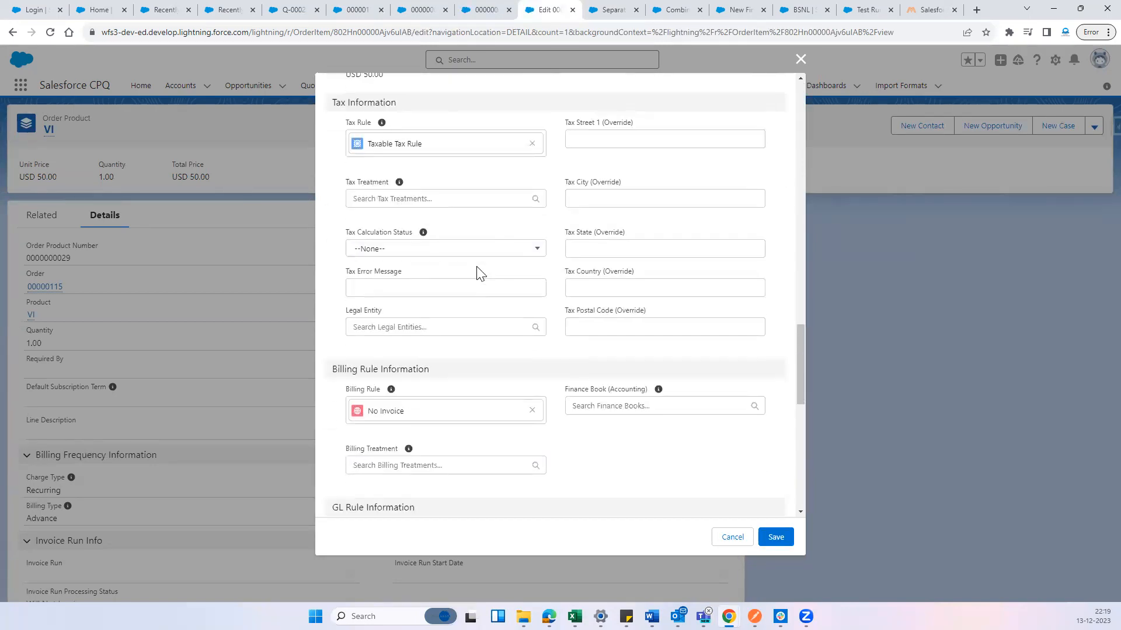
click(401, 331)
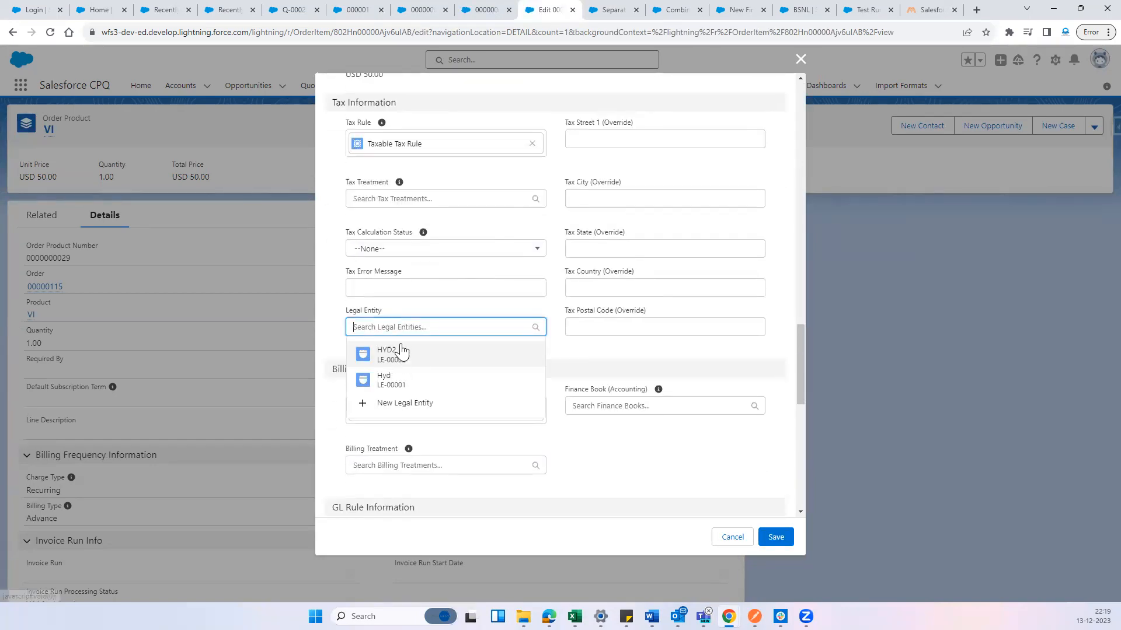
click(395, 356)
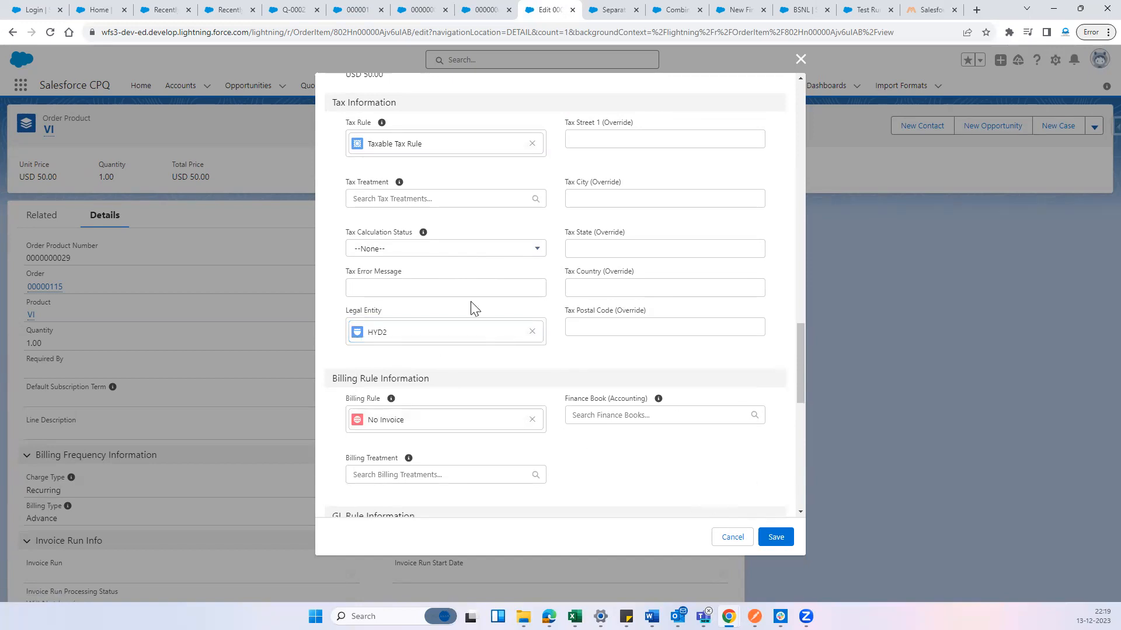
Set the VI order product's Default Subscription Term to 1 and save the record
scroll(473, 308, up, 7)
scroll(411, 265, up, 10)
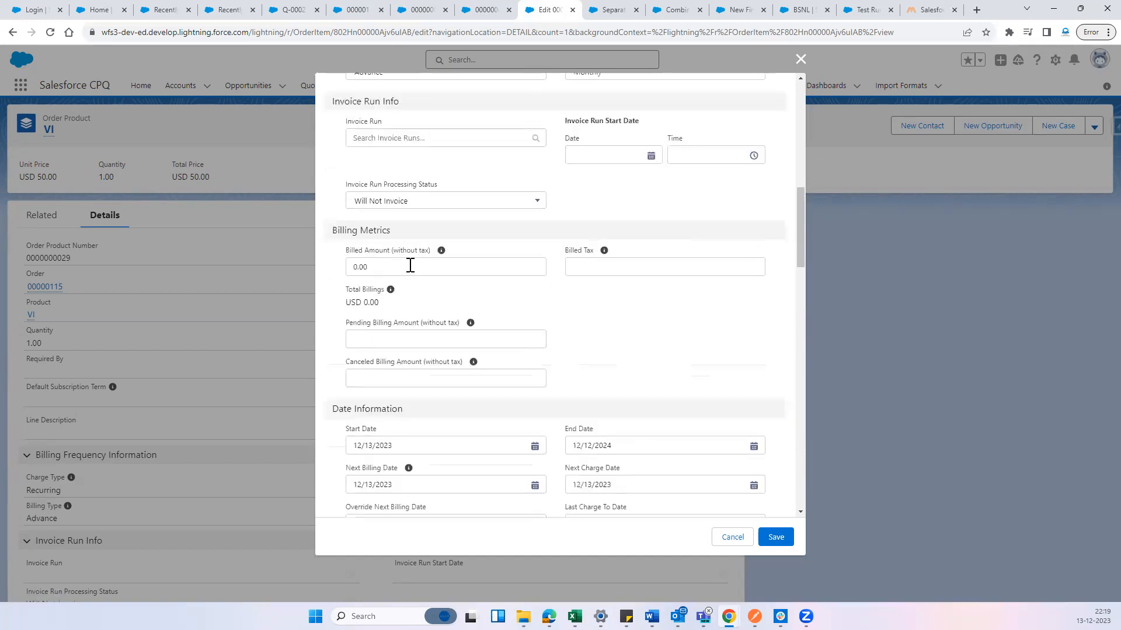
click(370, 255)
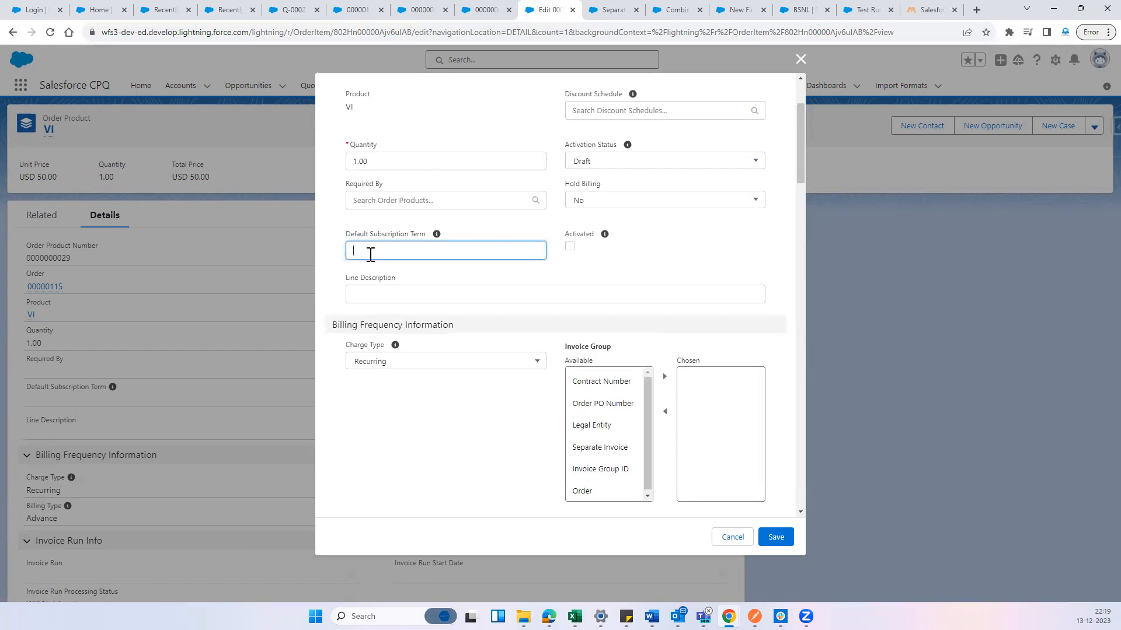
text(1)
scroll(513, 350, down, 10)
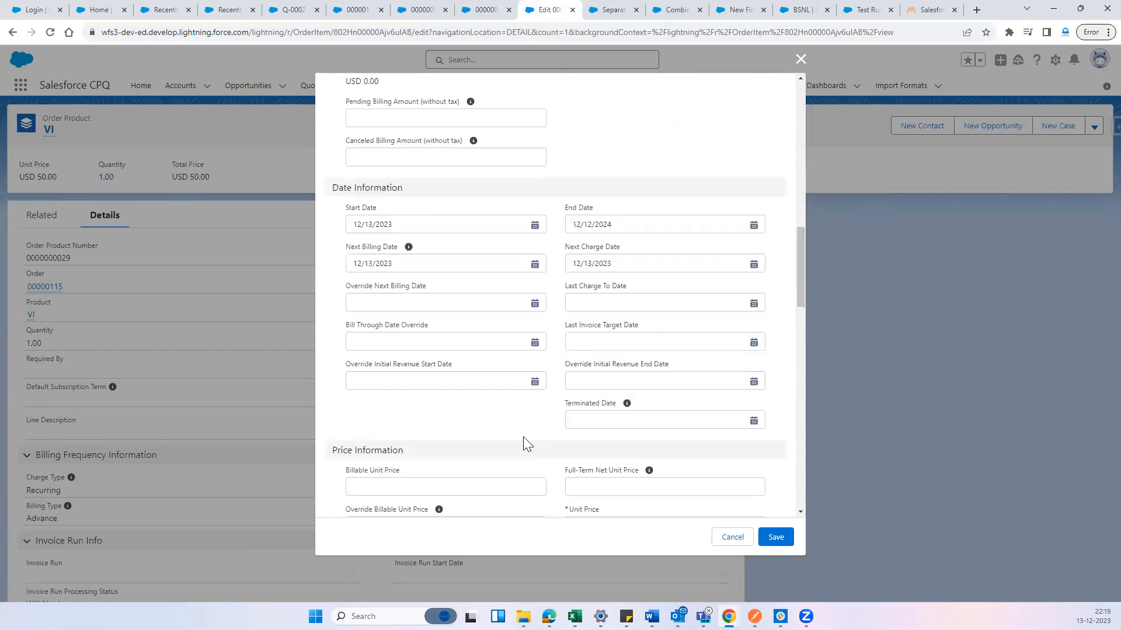
click(784, 543)
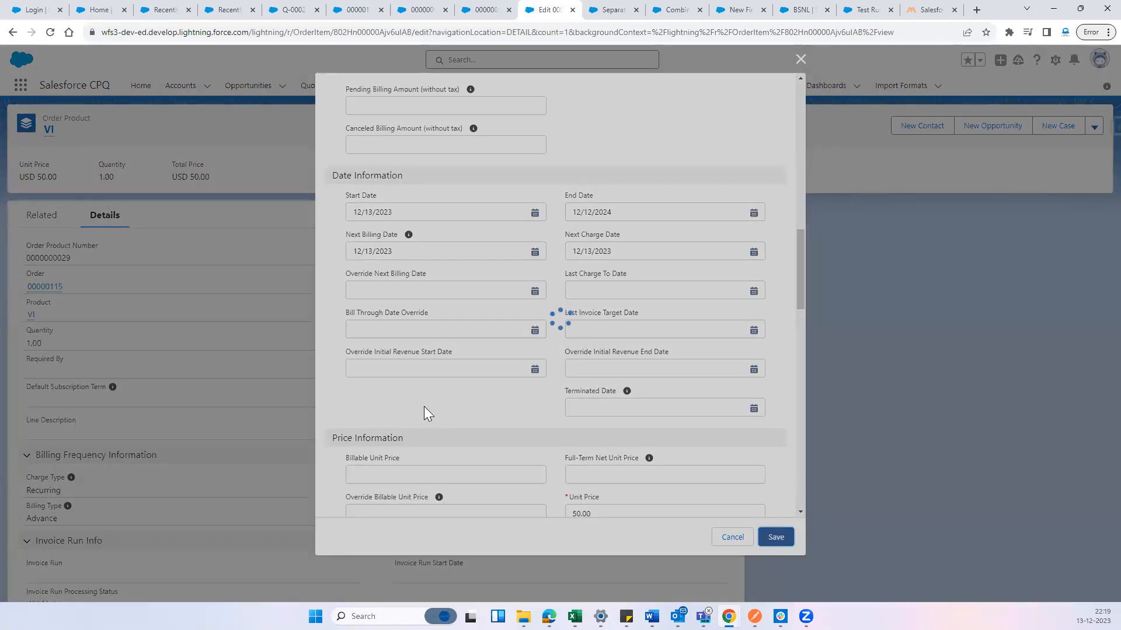
Review the saved VI order product's dates, tax, legal entity and billing rule details, reloading the record to check them again
scroll(315, 438, down, 6)
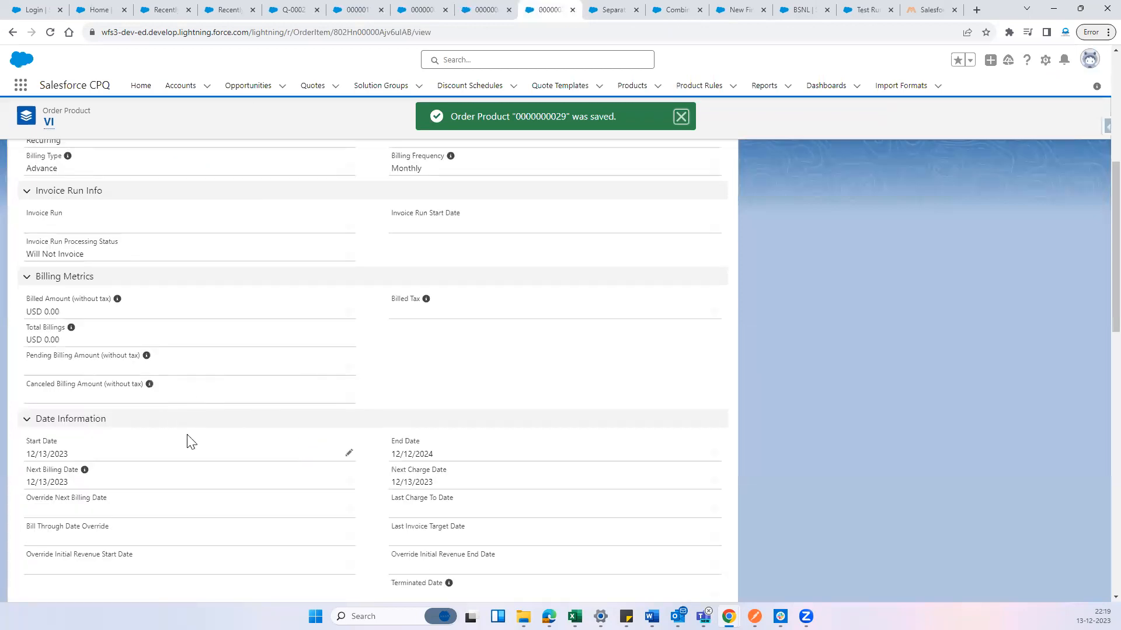
scroll(190, 440, down, 6)
scroll(198, 447, down, 7)
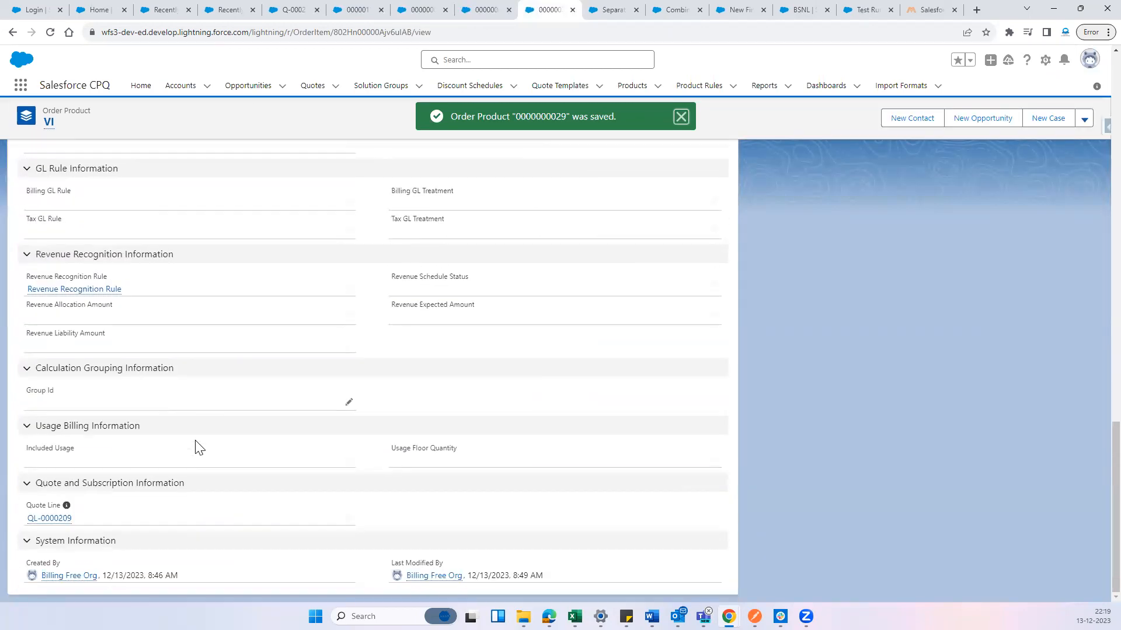
scroll(198, 447, up, 5)
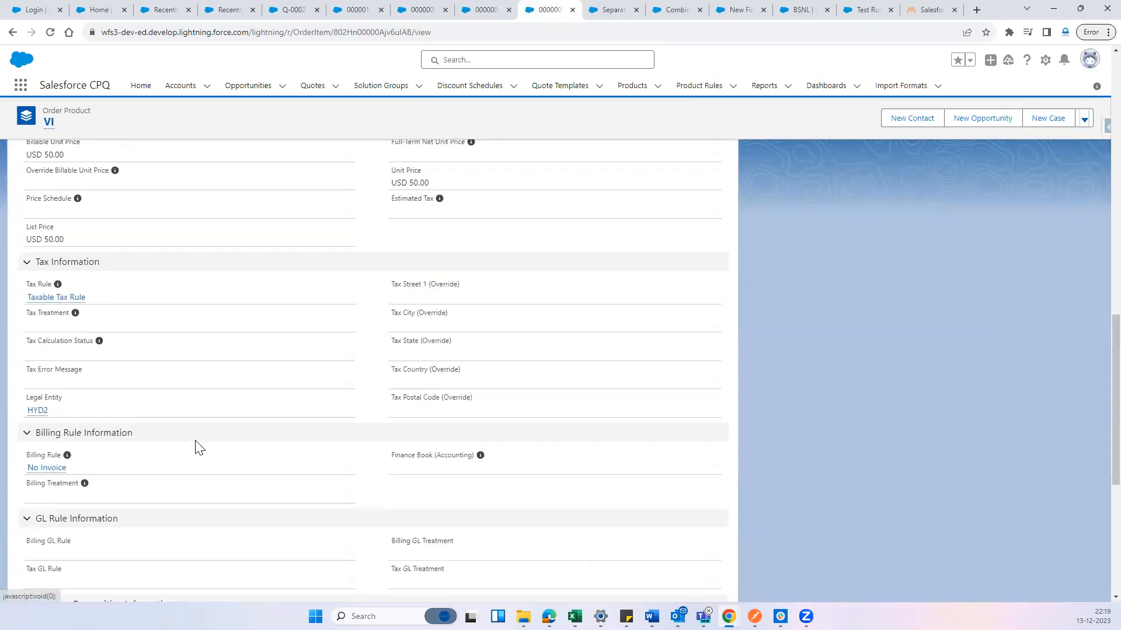
click(50, 32)
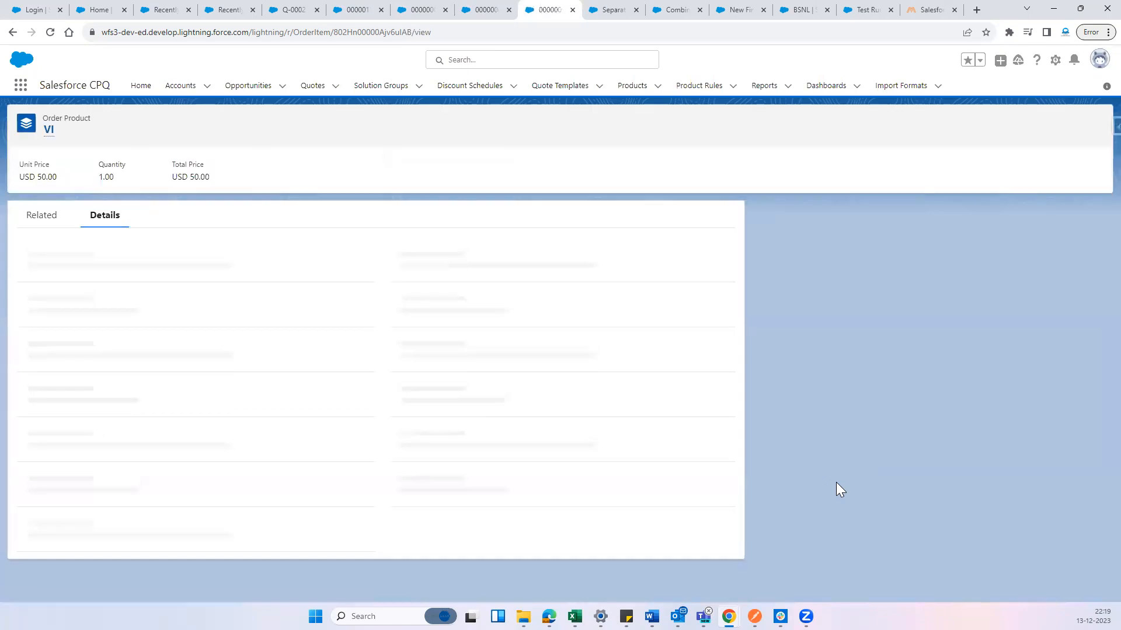
scroll(835, 483, down, 9)
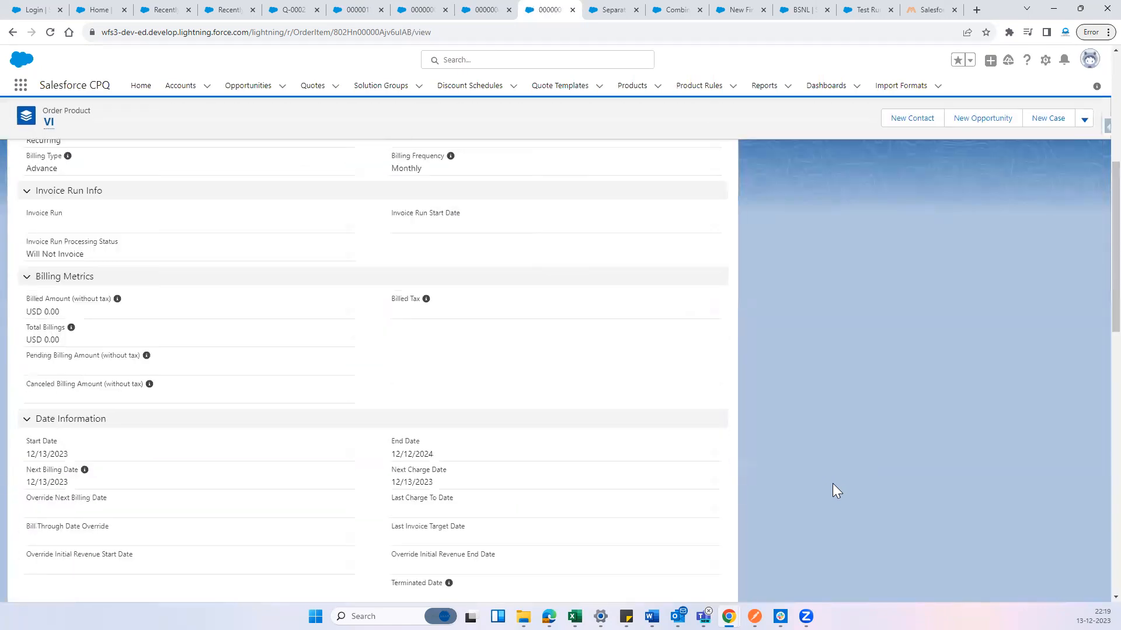
scroll(833, 481, down, 9)
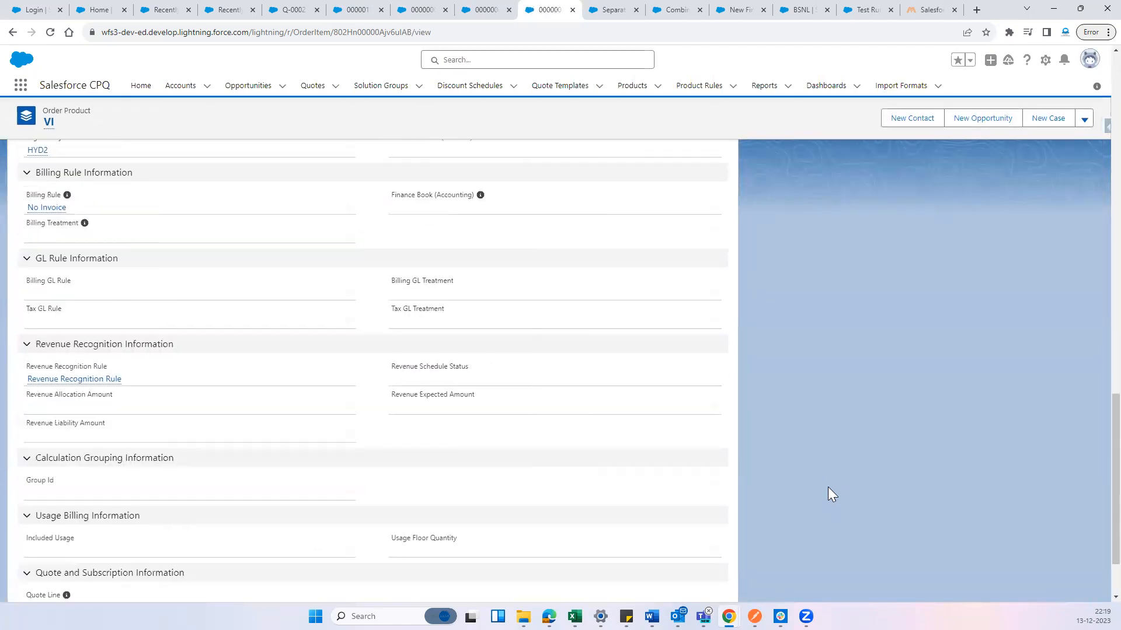
scroll(827, 484, up, 3)
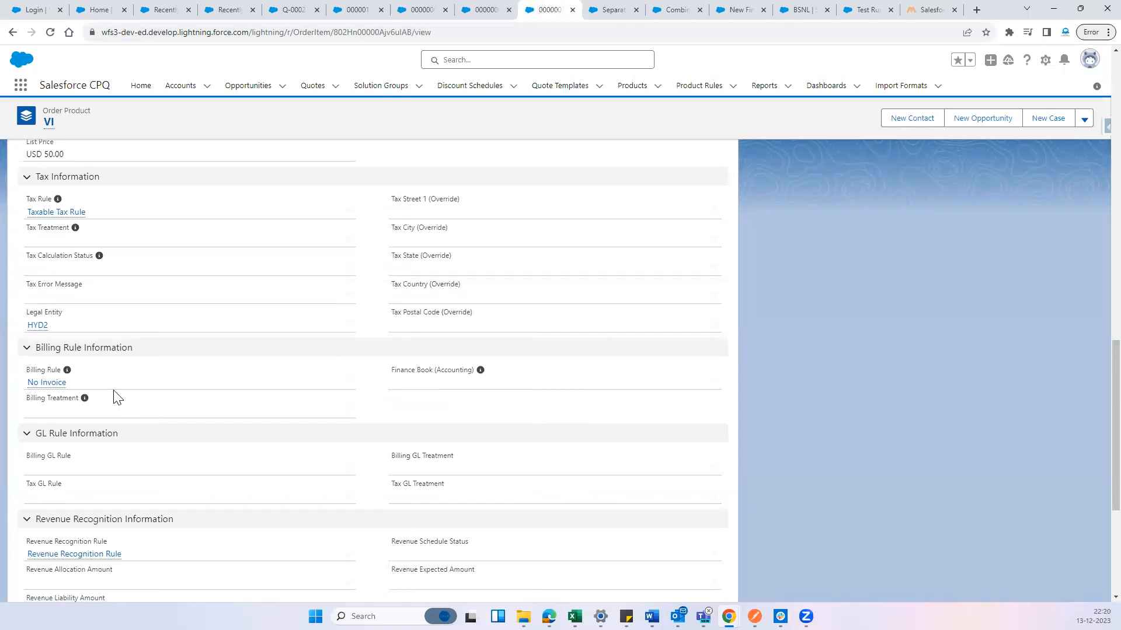
Open the No Invoice billing rule separately, check its related billing treatments, and close it to return to the VI order product
middle_click(35, 384)
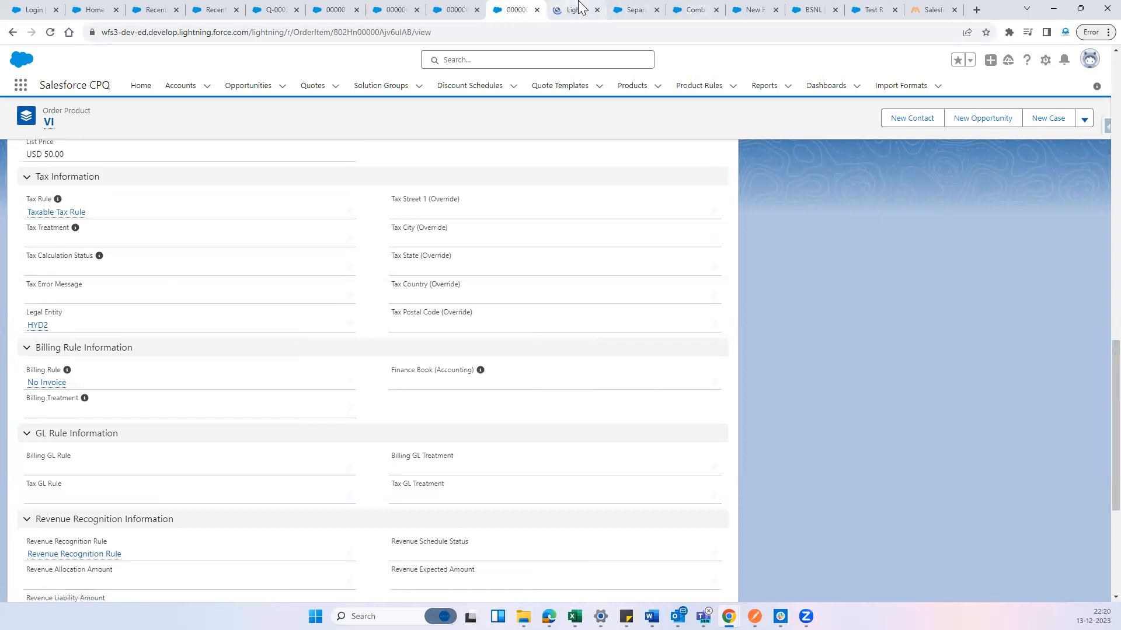
click(578, 9)
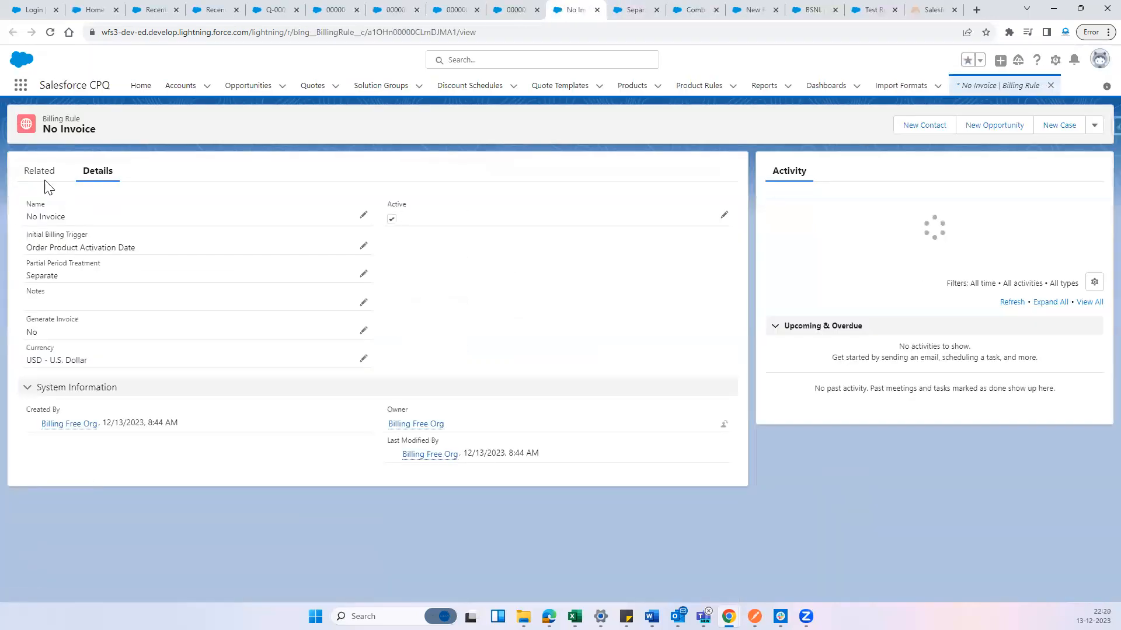
click(43, 178)
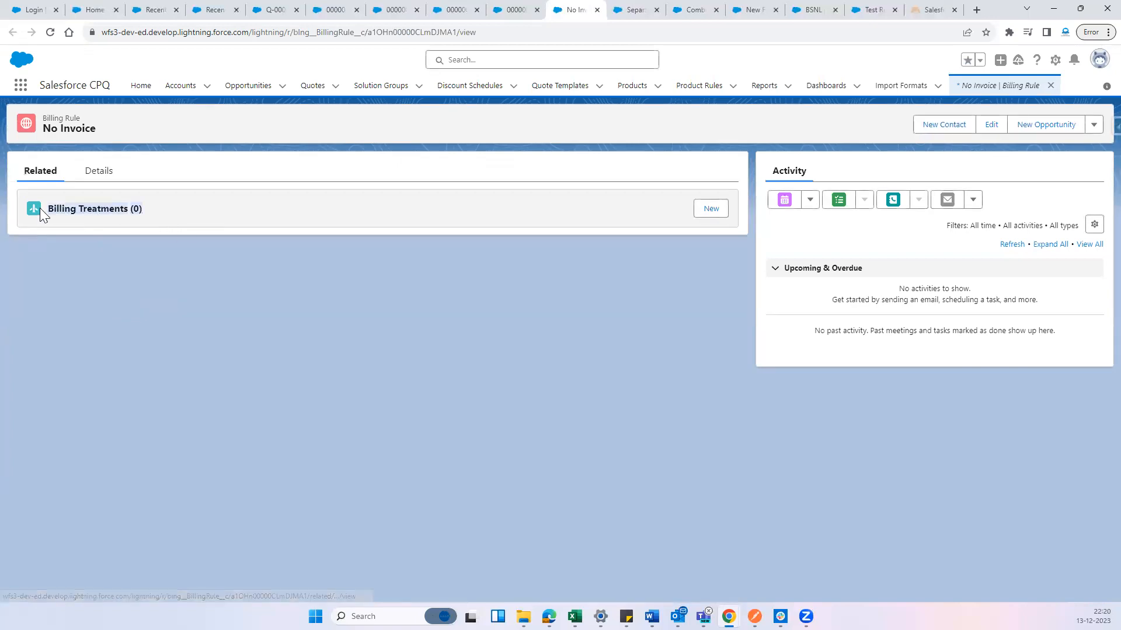
click(516, 9)
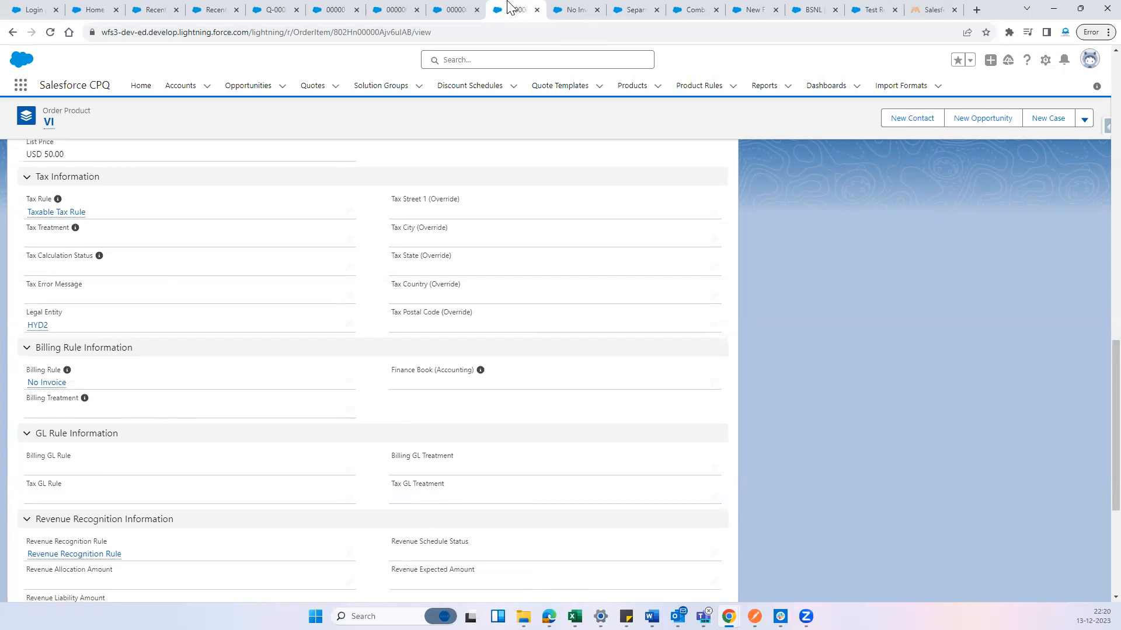
click(572, 10)
middle_click(564, 3)
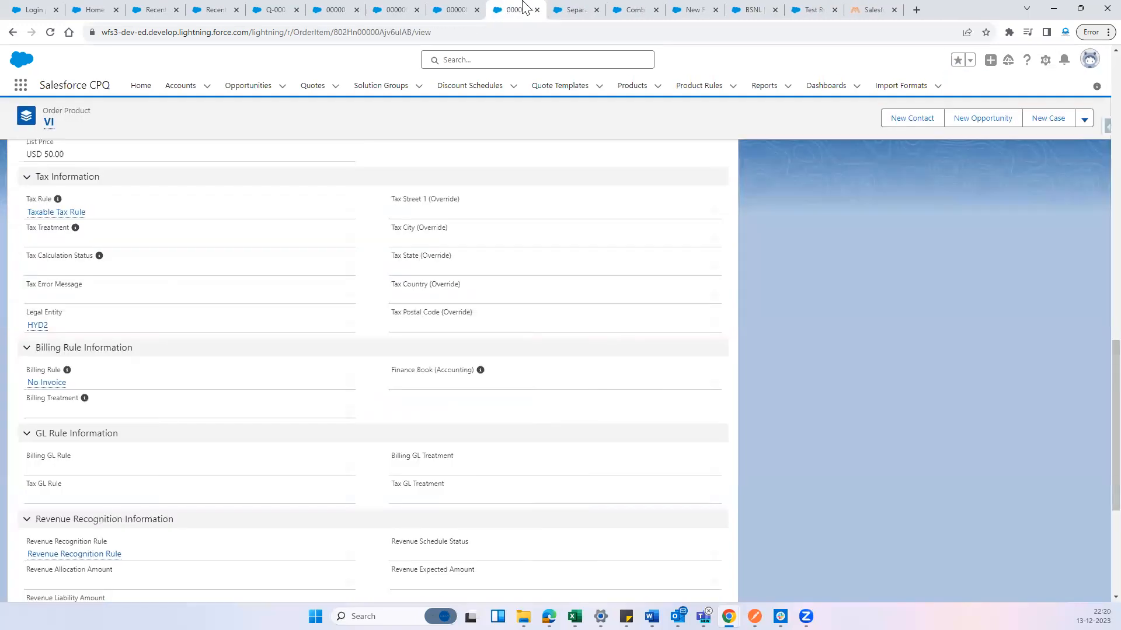
Return to order 00000115 and examine its price, date and billing information in the order details
scroll(441, 297, up, 10)
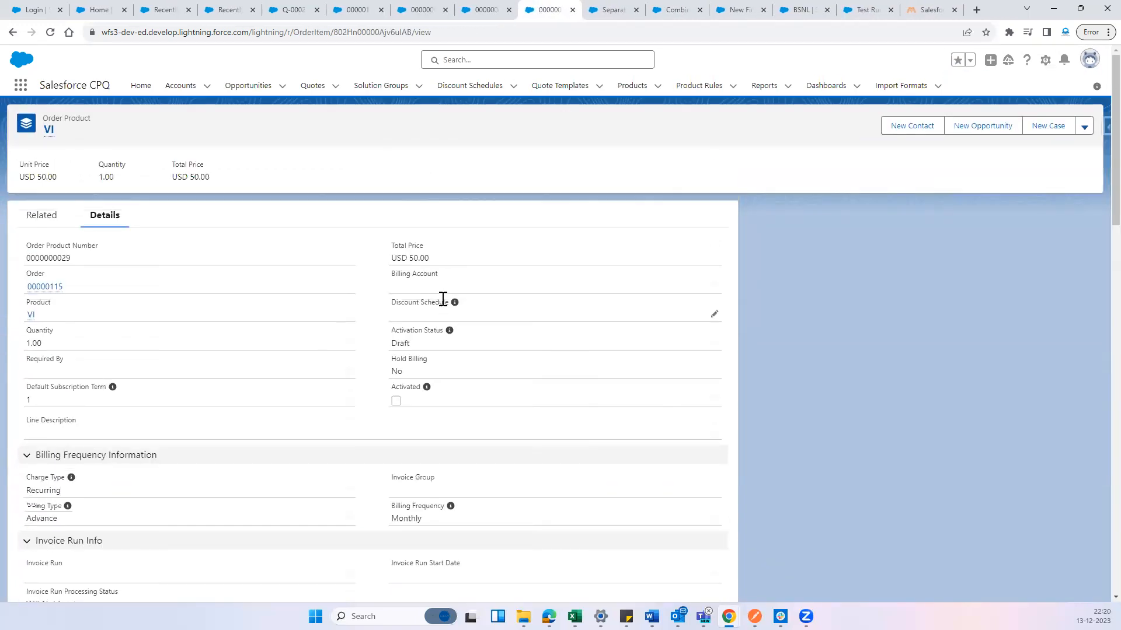
click(417, 10)
click(355, 9)
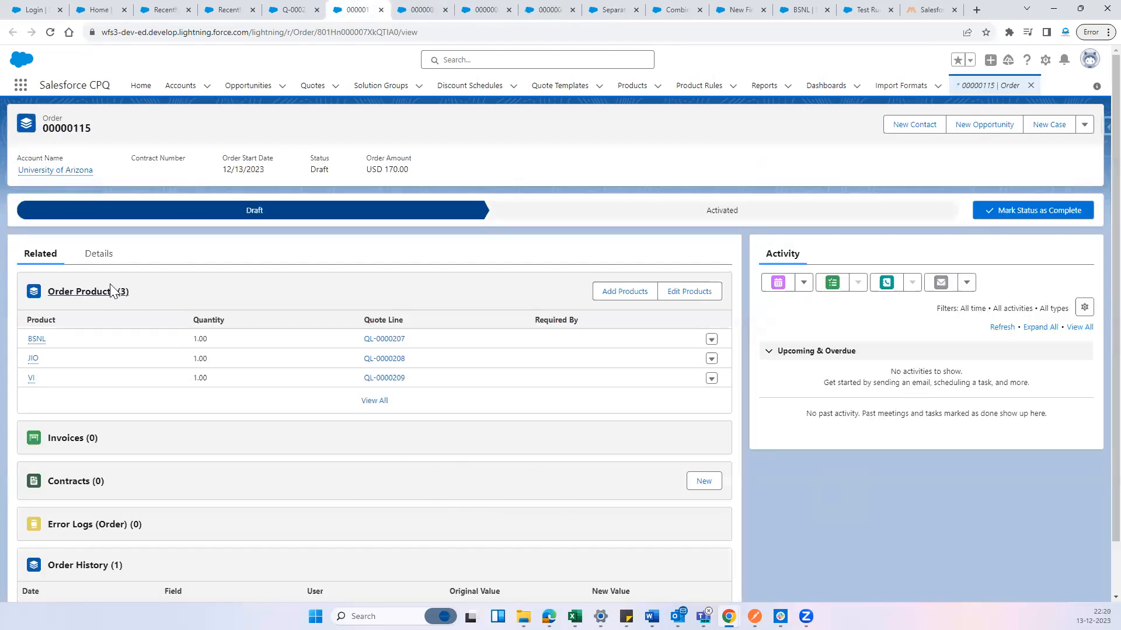
click(96, 254)
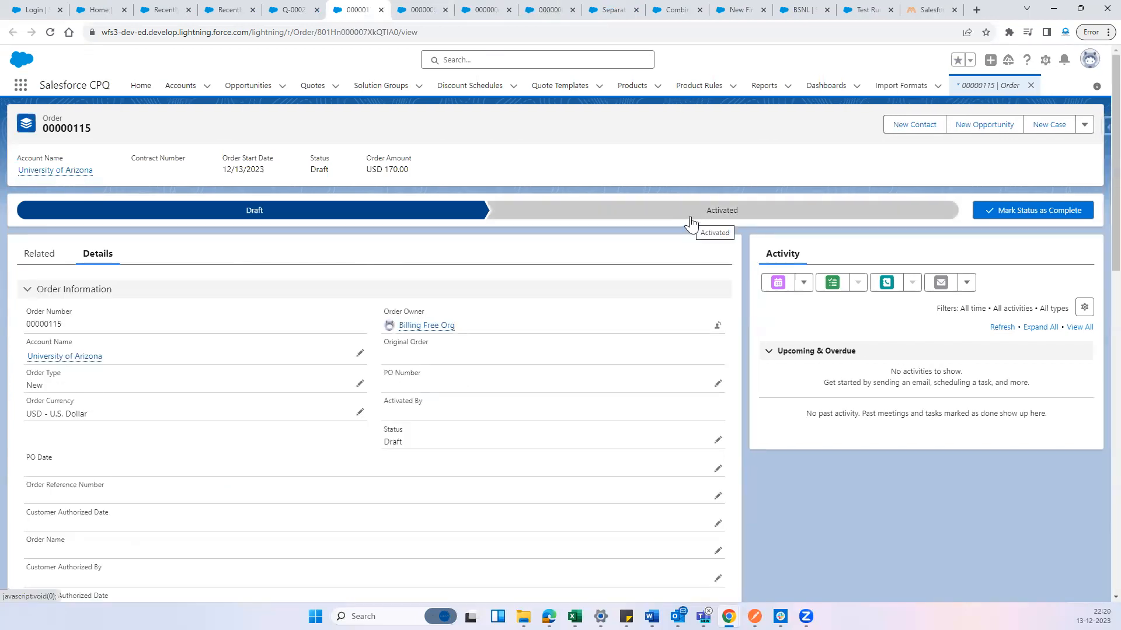
scroll(646, 350, down, 6)
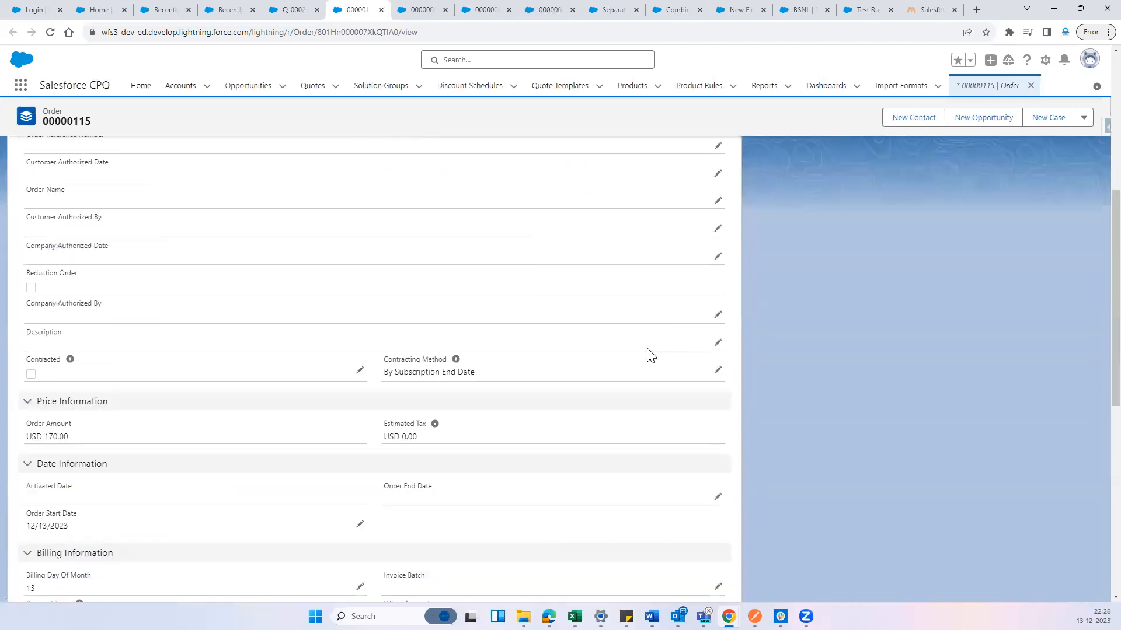
scroll(652, 355, down, 4)
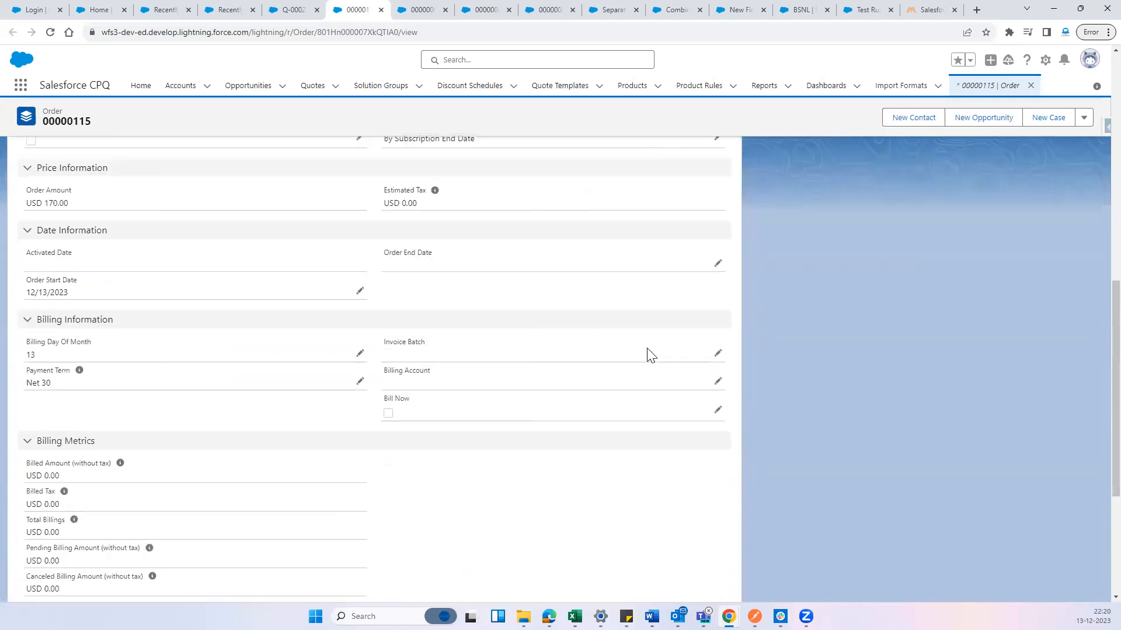
Try out the order's Bill Now option, look through the Invoice Batch choices, and cancel the edit
click(719, 356)
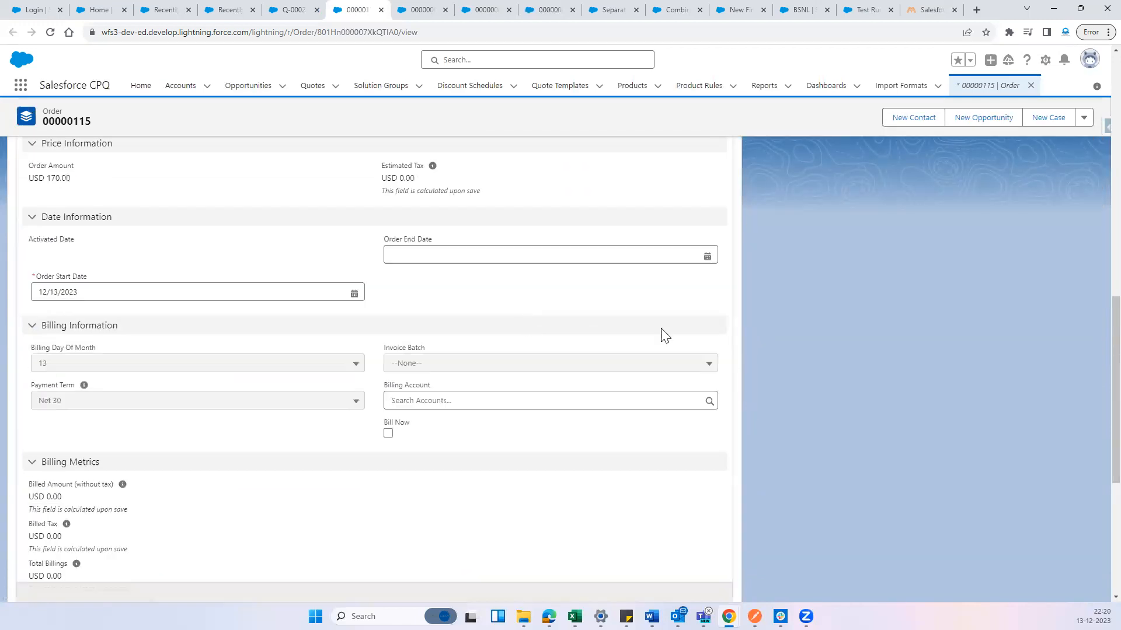
click(422, 364)
click(824, 376)
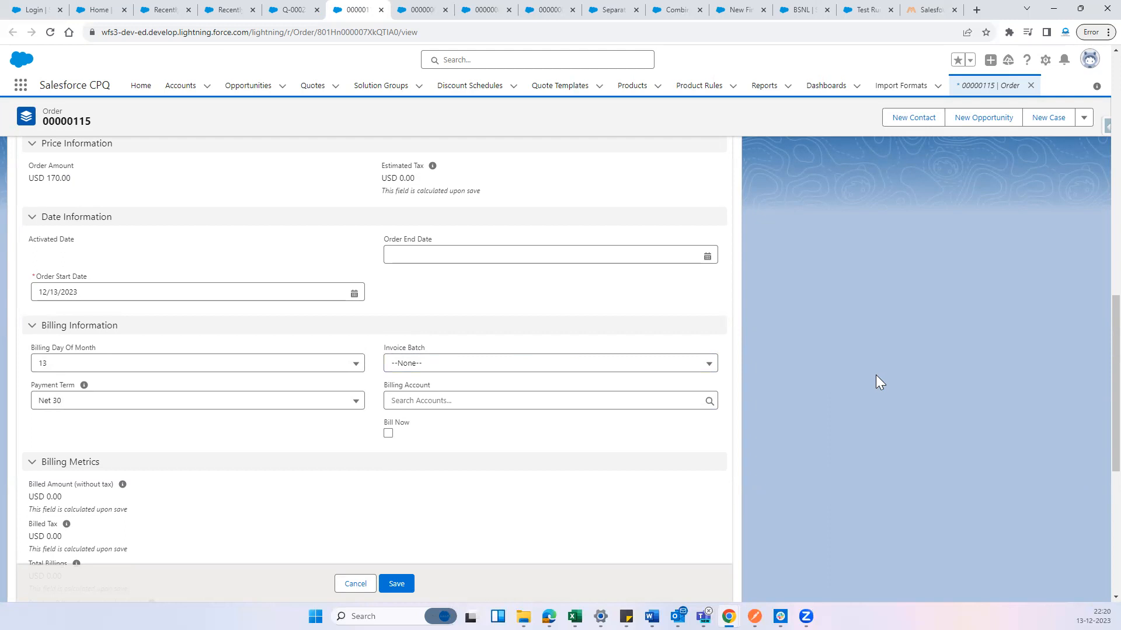
click(388, 434)
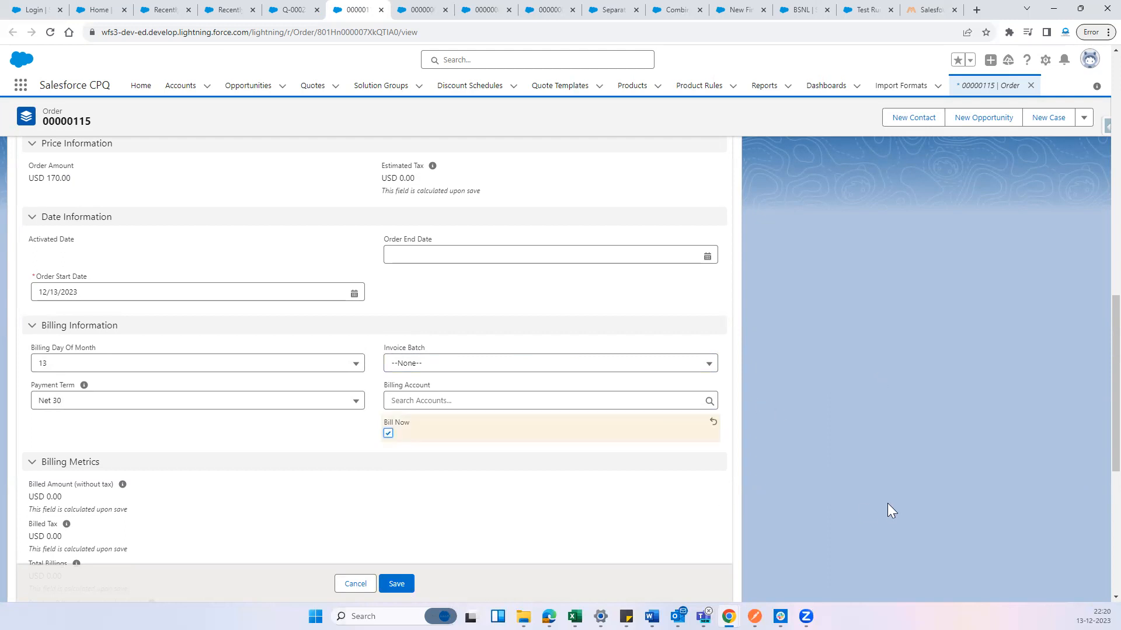
click(388, 434)
click(419, 365)
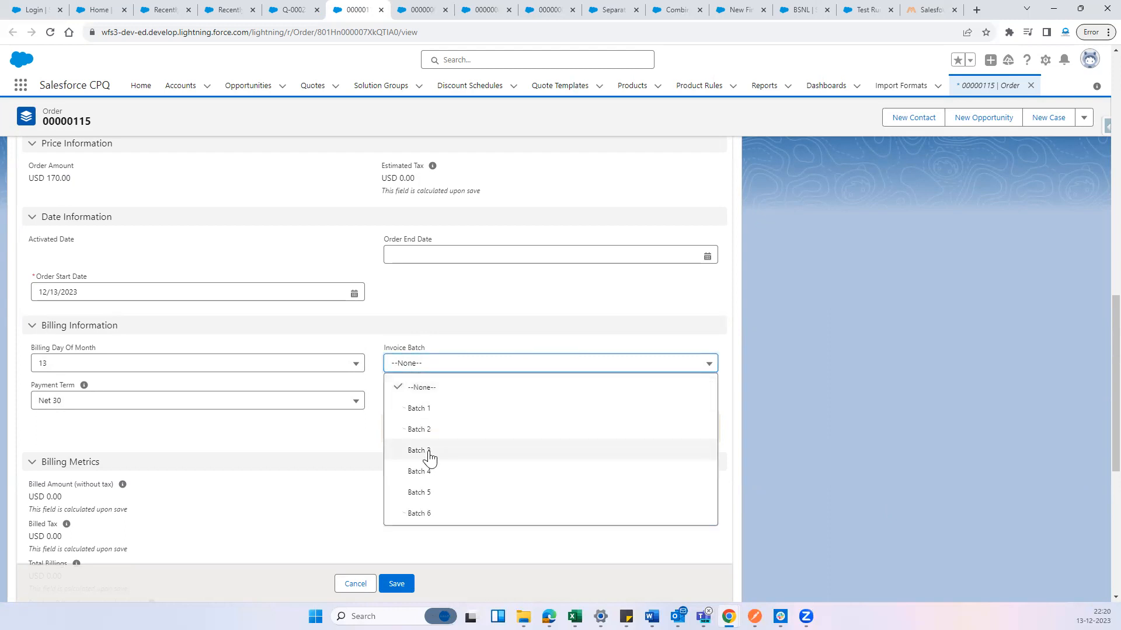
click(359, 425)
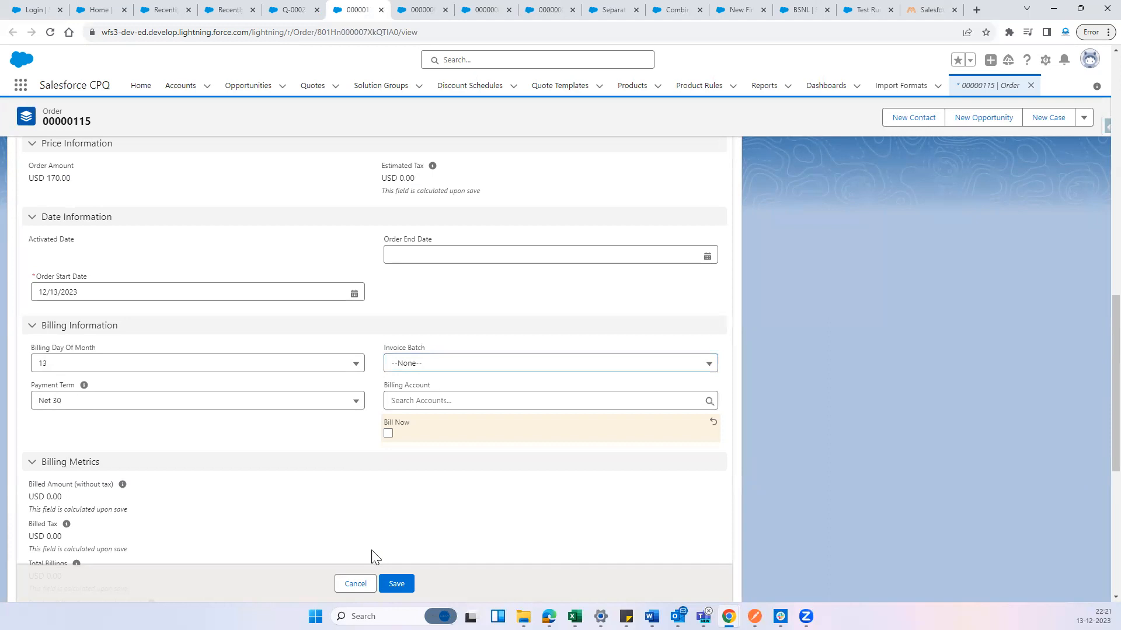
click(352, 584)
Check the order's start date in its Date Information section
scroll(496, 388, up, 15)
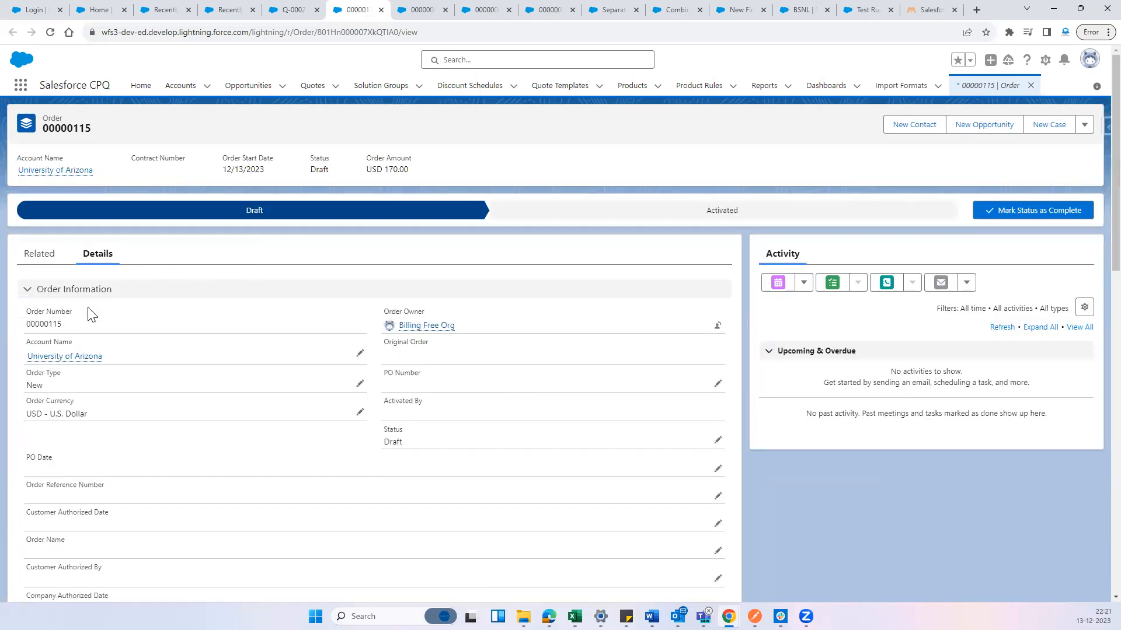
scroll(90, 315, down, 8)
scroll(168, 374, down, 2)
mouse_move(23, 296)
mouse_down()
mouse_move(80, 297)
mouse_move(31, 289)
mouse_up()
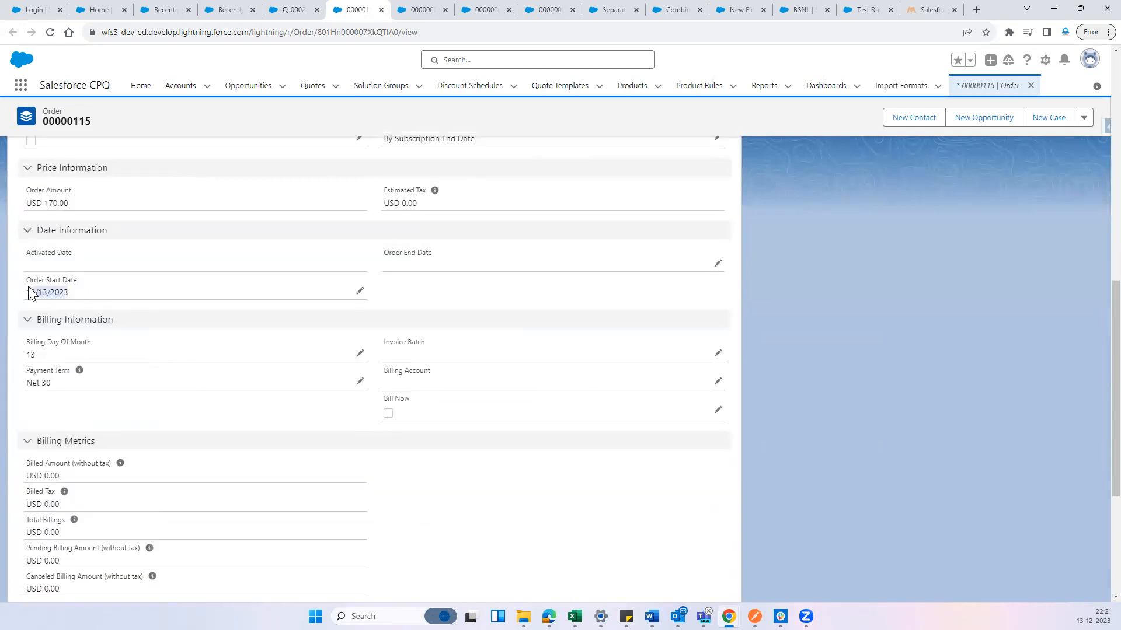
drag(140, 301, 24, 292)
Check the BSNL order product's next billing date and end date
click(417, 10)
scroll(146, 494, down, 7)
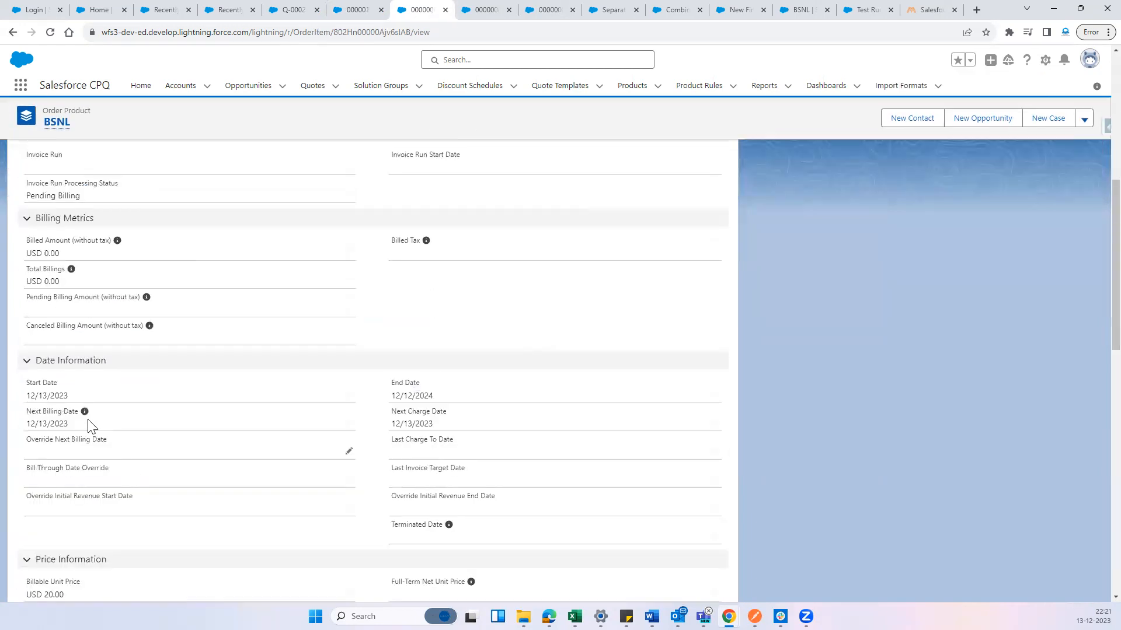
drag(77, 426, 24, 433)
click(104, 423)
drag(392, 396, 466, 402)
click(466, 402)
drag(394, 397, 441, 403)
Check the JIO order product's start date, next billing date and next charge date
click(491, 9)
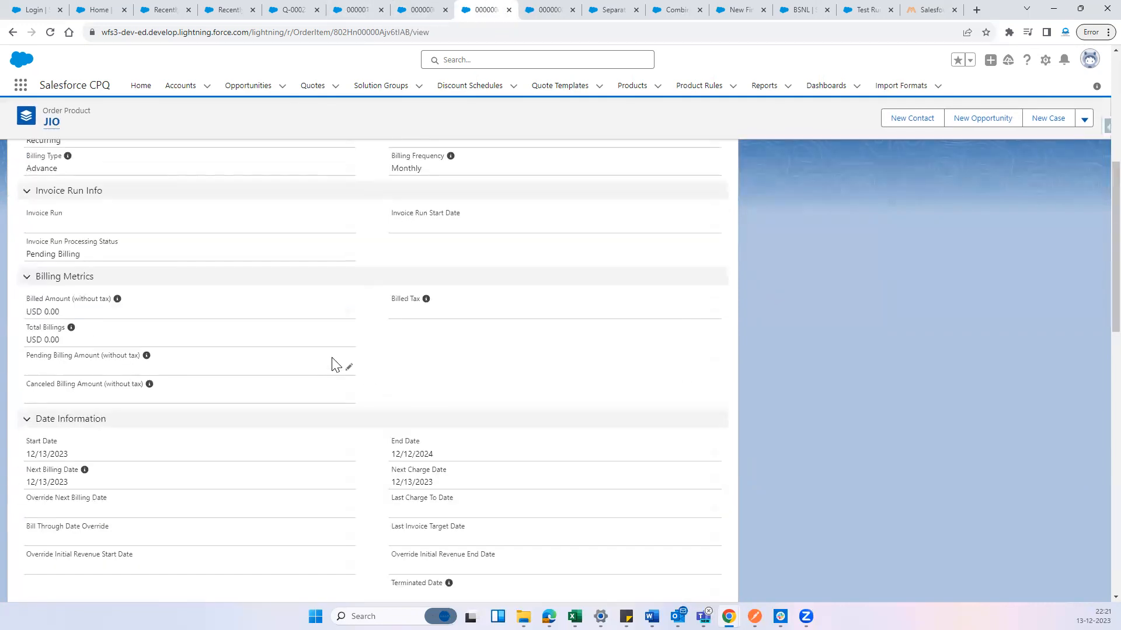
drag(27, 454, 116, 456)
drag(26, 481, 82, 482)
click(97, 486)
drag(388, 486, 447, 486)
click(447, 494)
Return to order 00000115 and set its Billing Day Of Month to 1
click(359, 10)
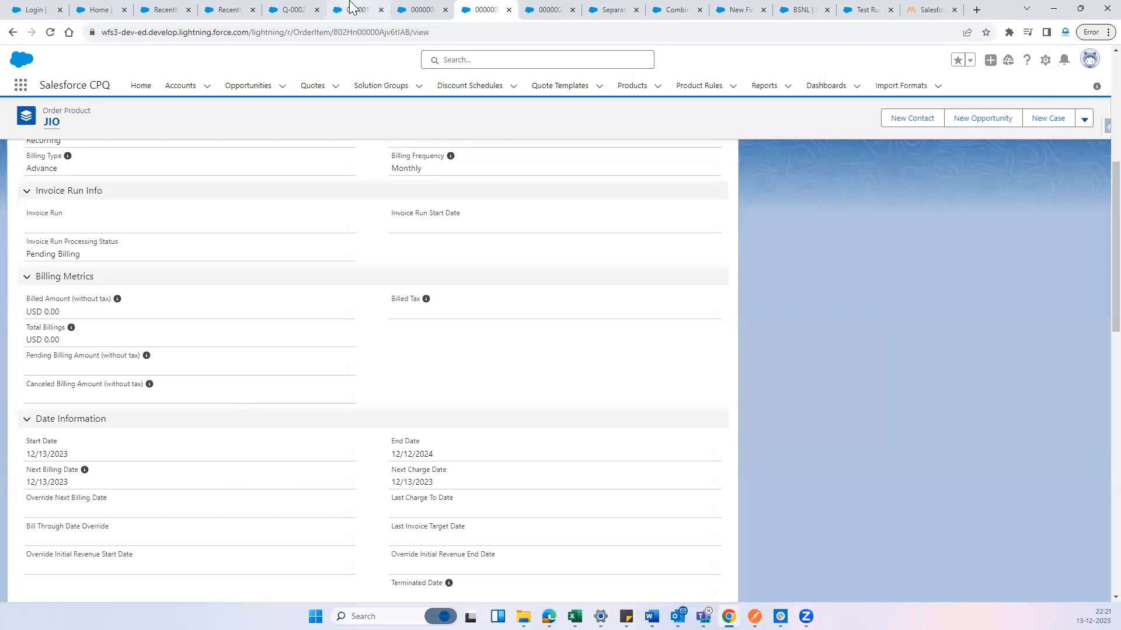
click(344, 379)
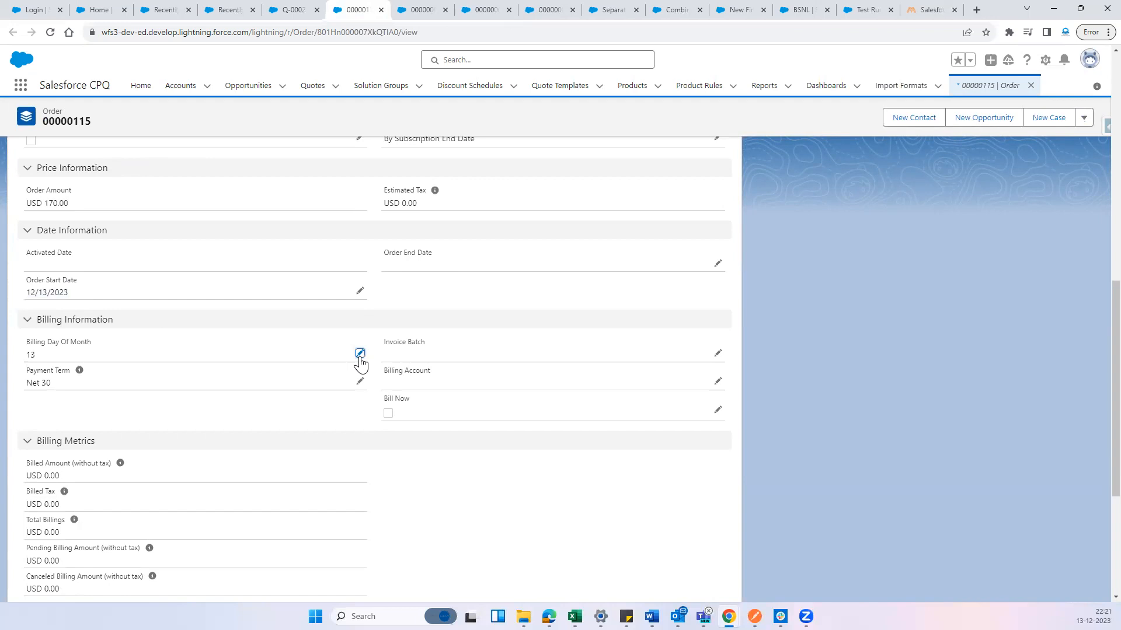
click(359, 354)
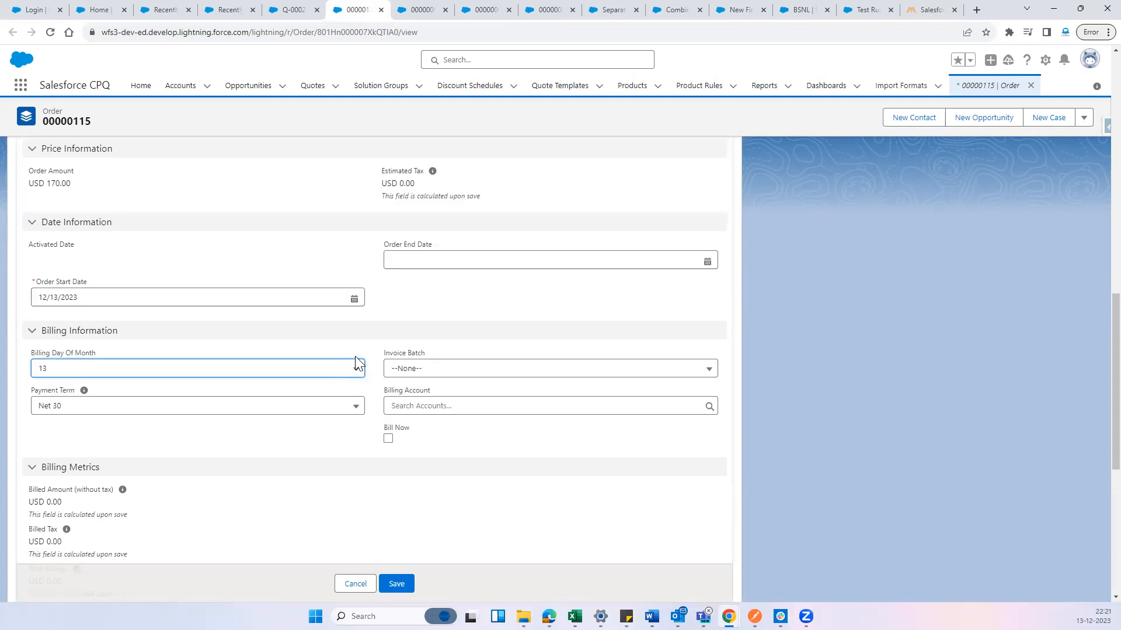
click(99, 376)
scroll(140, 321, up, 3)
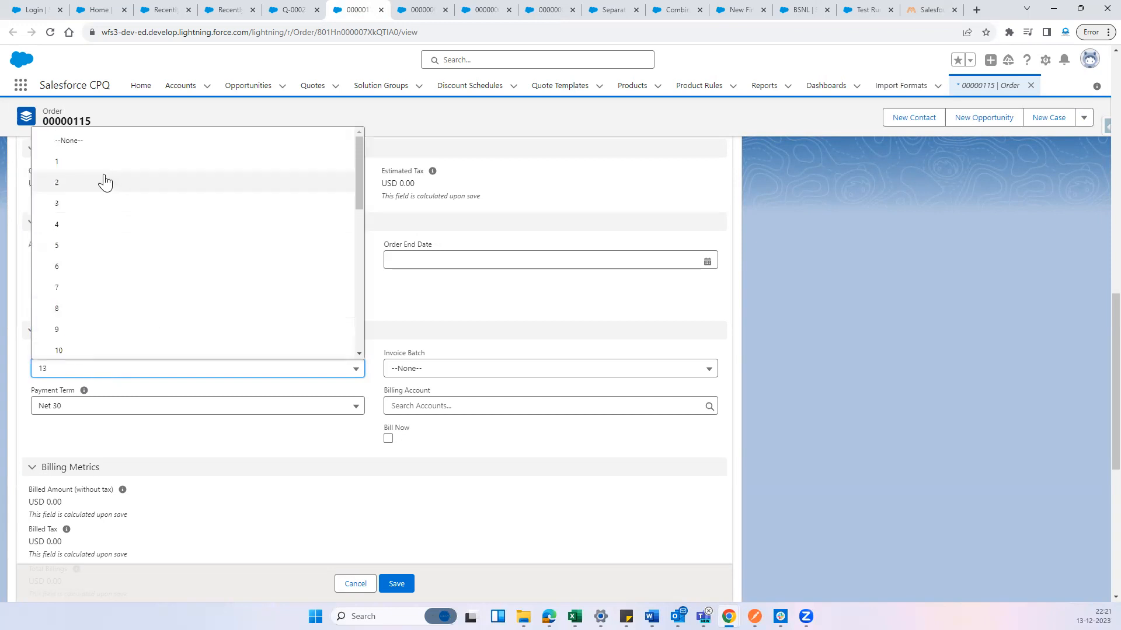
click(104, 165)
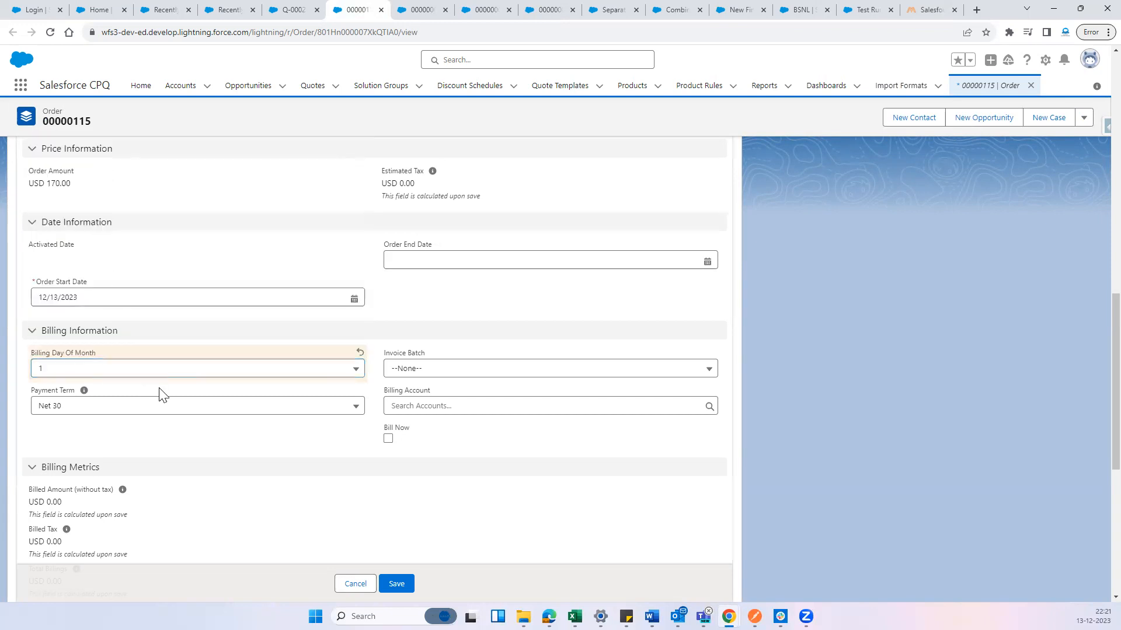
Save the order's billing day change and review its date and billing information
mouse_move(85, 395)
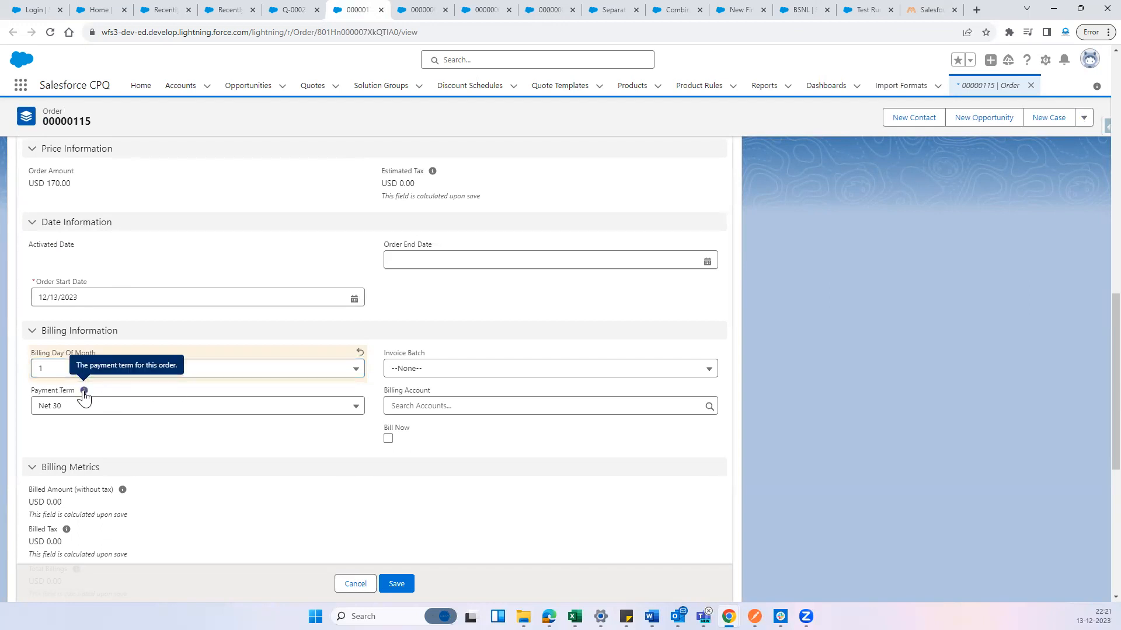
click(403, 581)
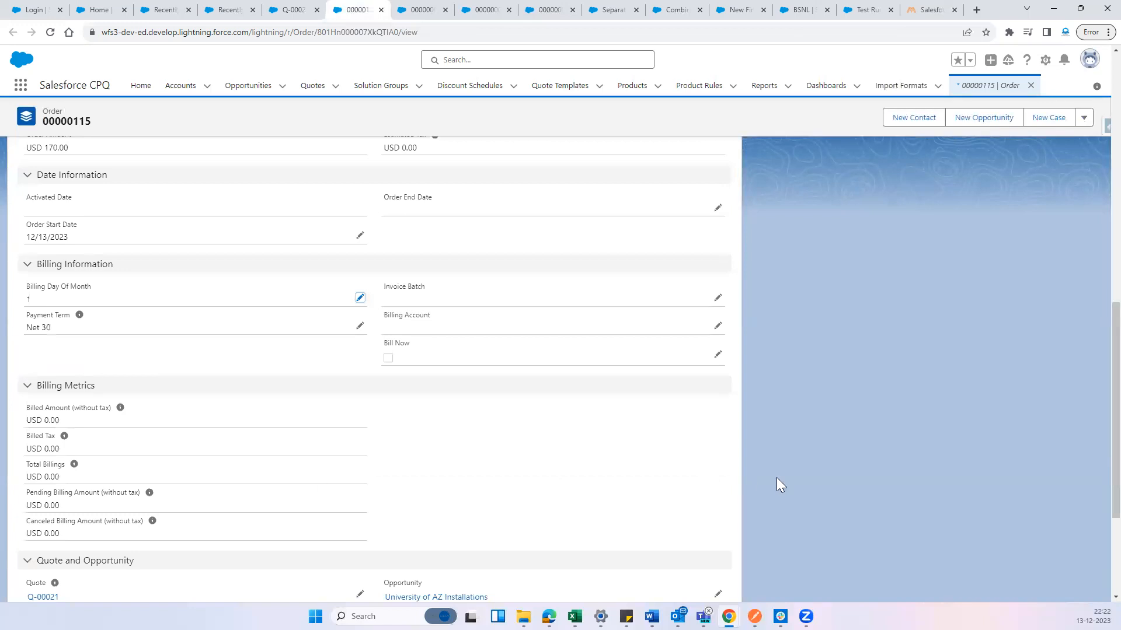
scroll(794, 481, up, 3)
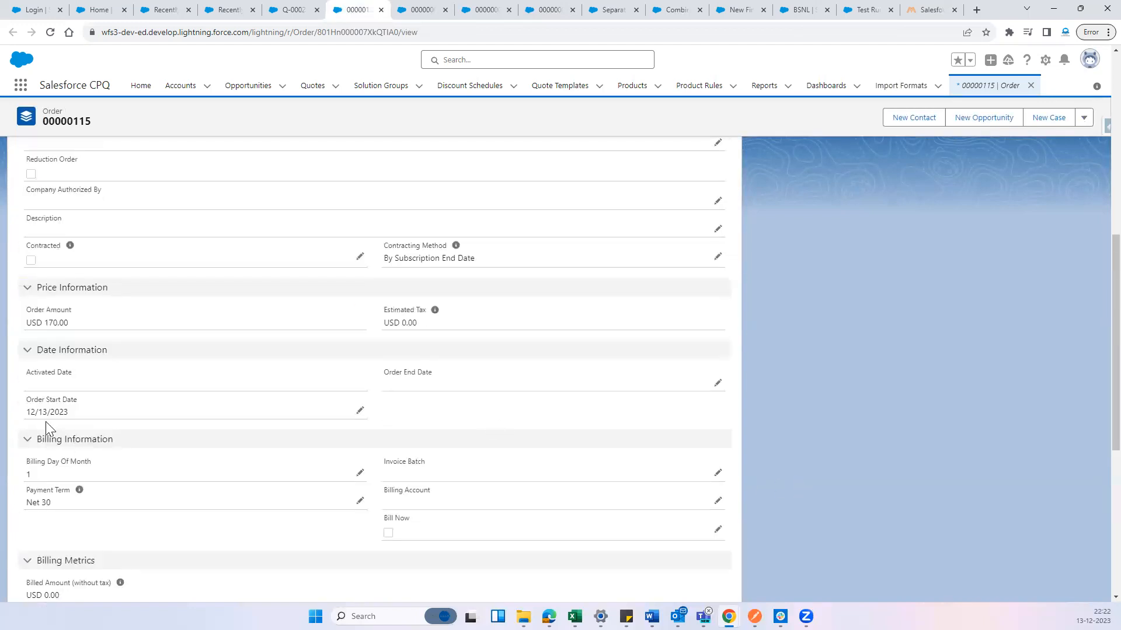
Reload the BSNL order product and check its next billing date
click(435, 9)
click(50, 32)
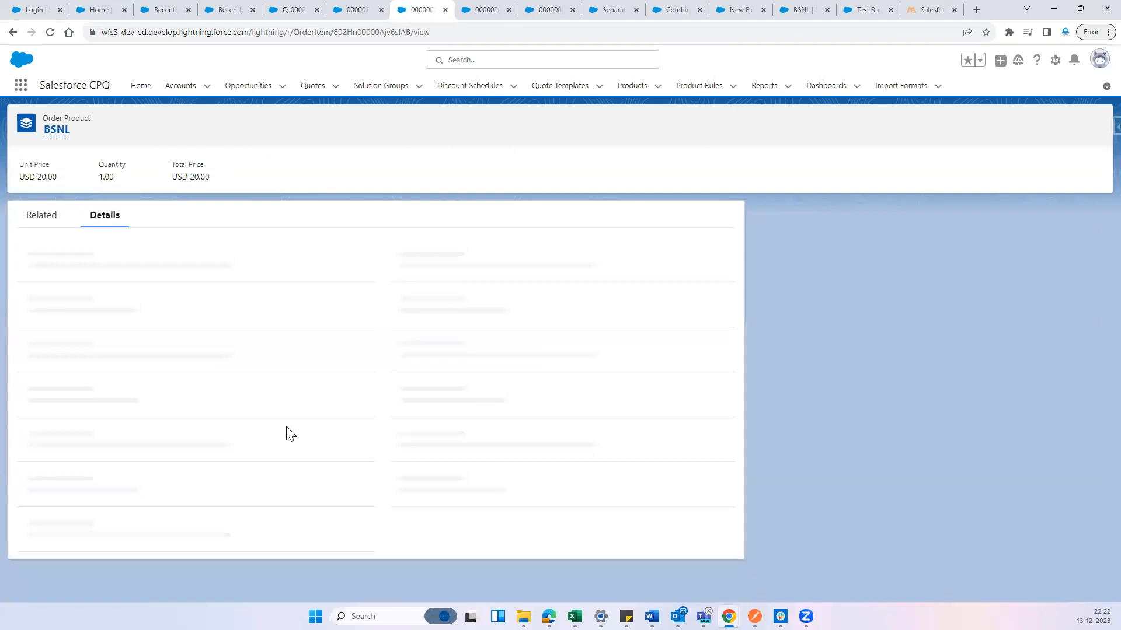
scroll(277, 431, down, 2)
scroll(283, 428, down, 5)
scroll(280, 424, down, 1)
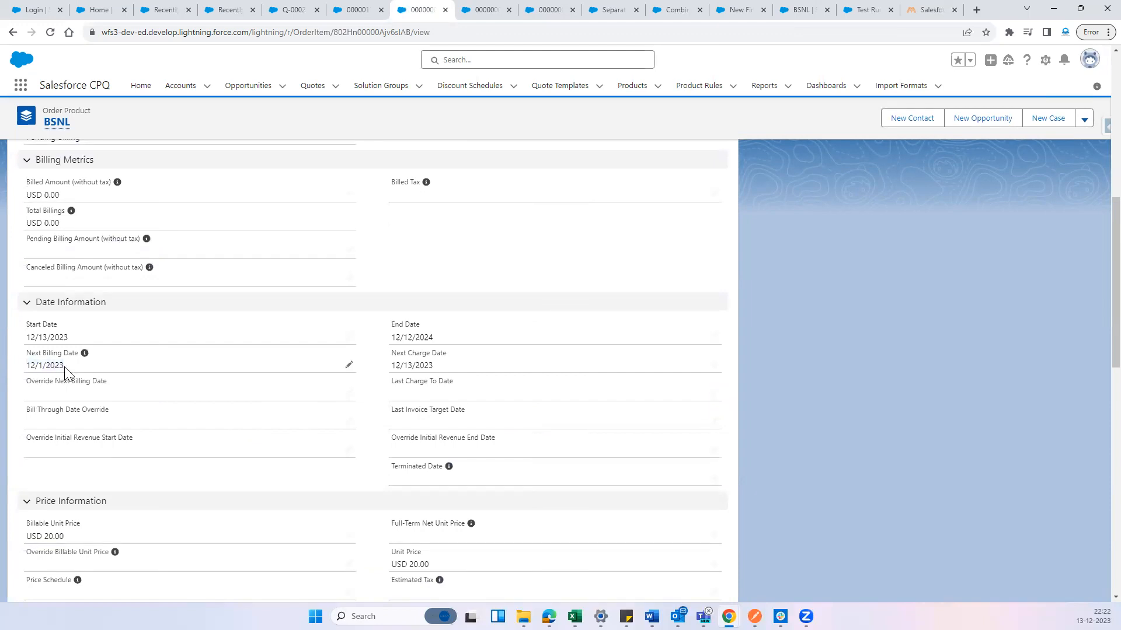
Check the JIO order product's next billing date before and after reloading the record
click(495, 8)
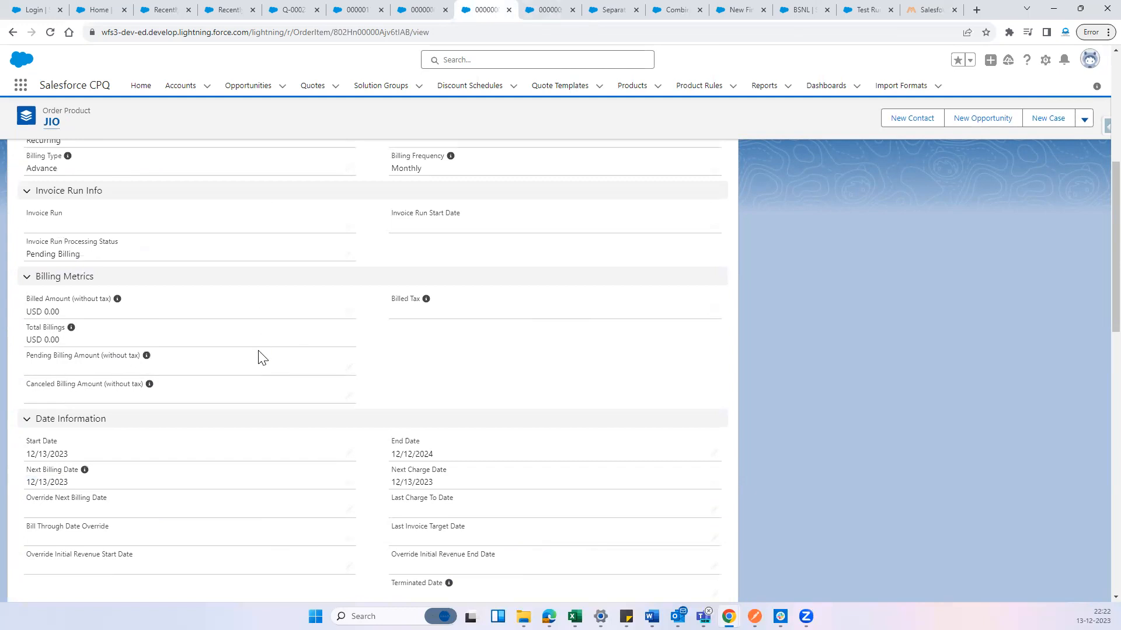
scroll(245, 353, down, 2)
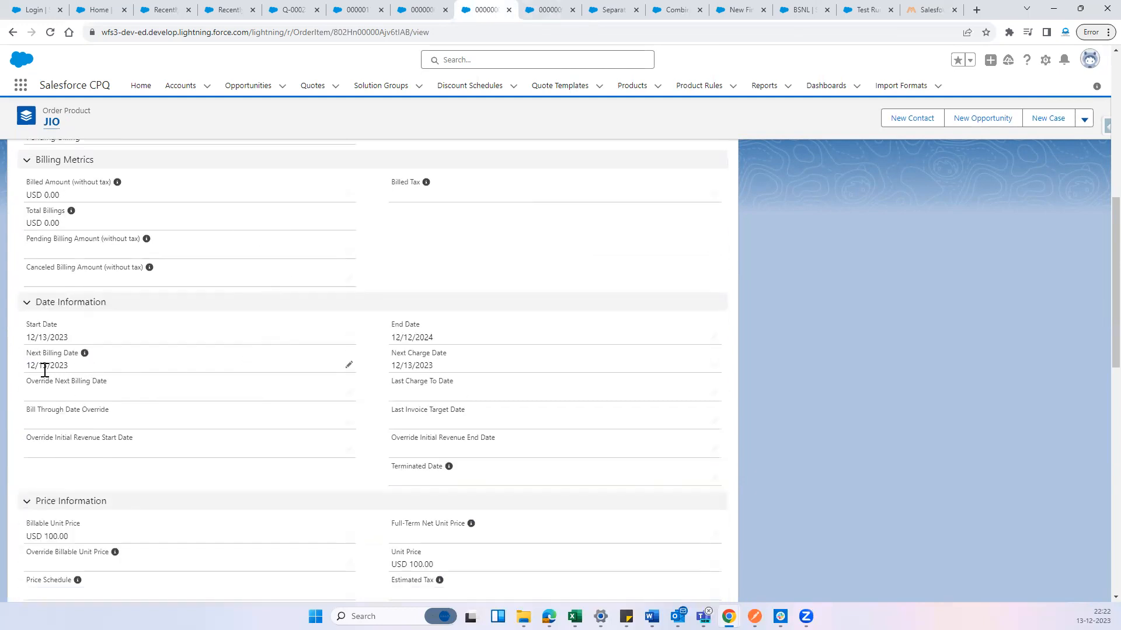
drag(28, 366, 74, 365)
click(50, 32)
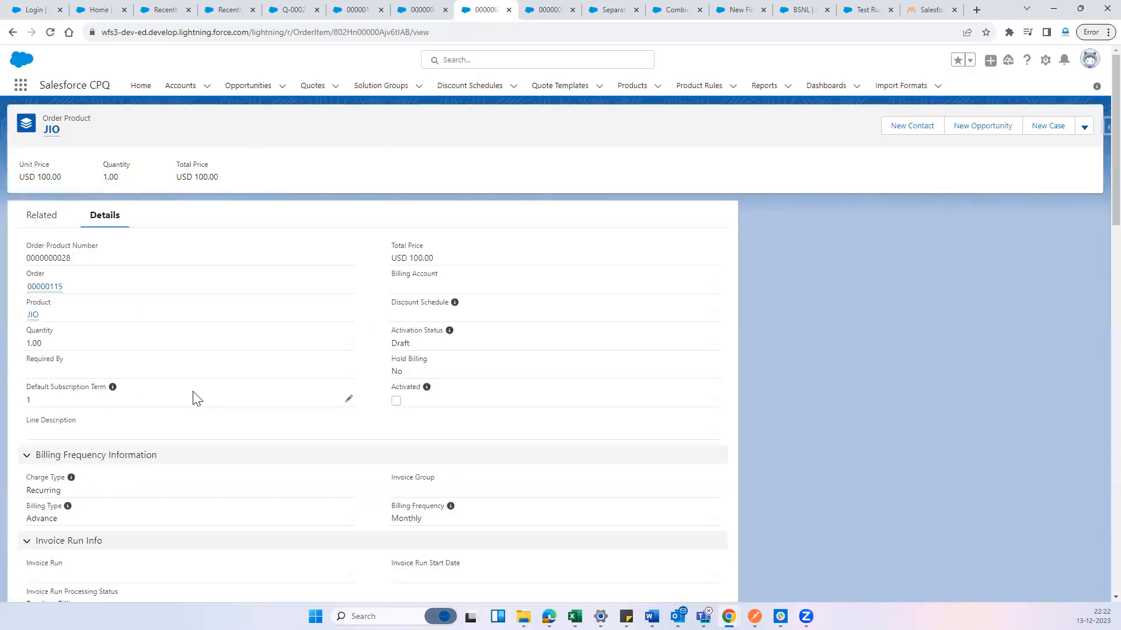
scroll(197, 399, down, 7)
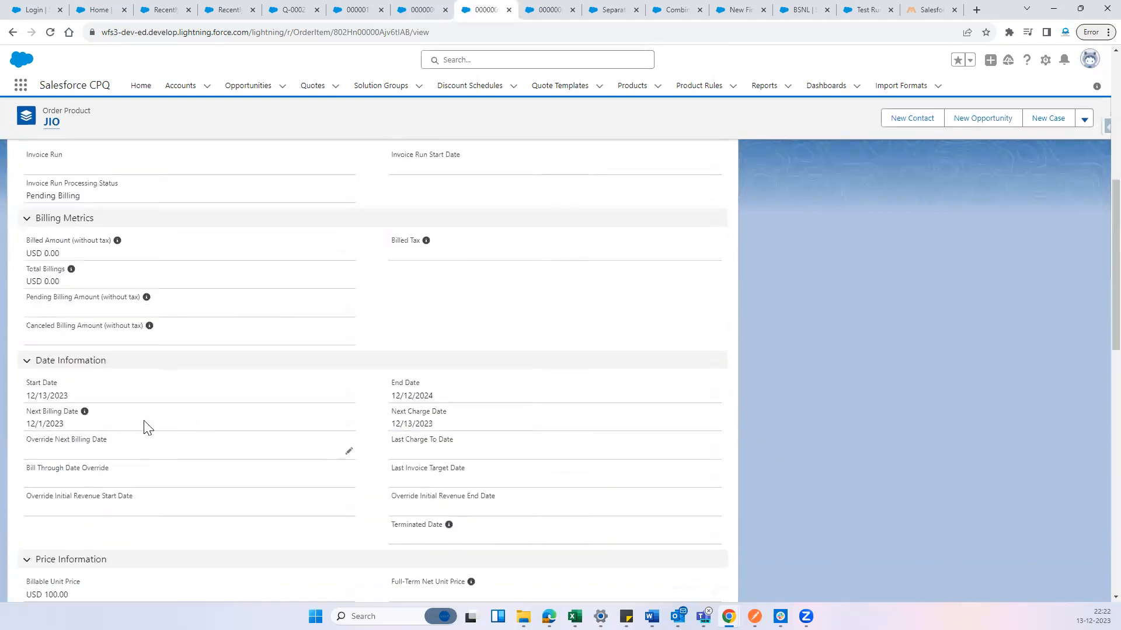
drag(32, 425, 70, 423)
Reload the VI order product and check its next billing date and invoice run processing status
click(549, 9)
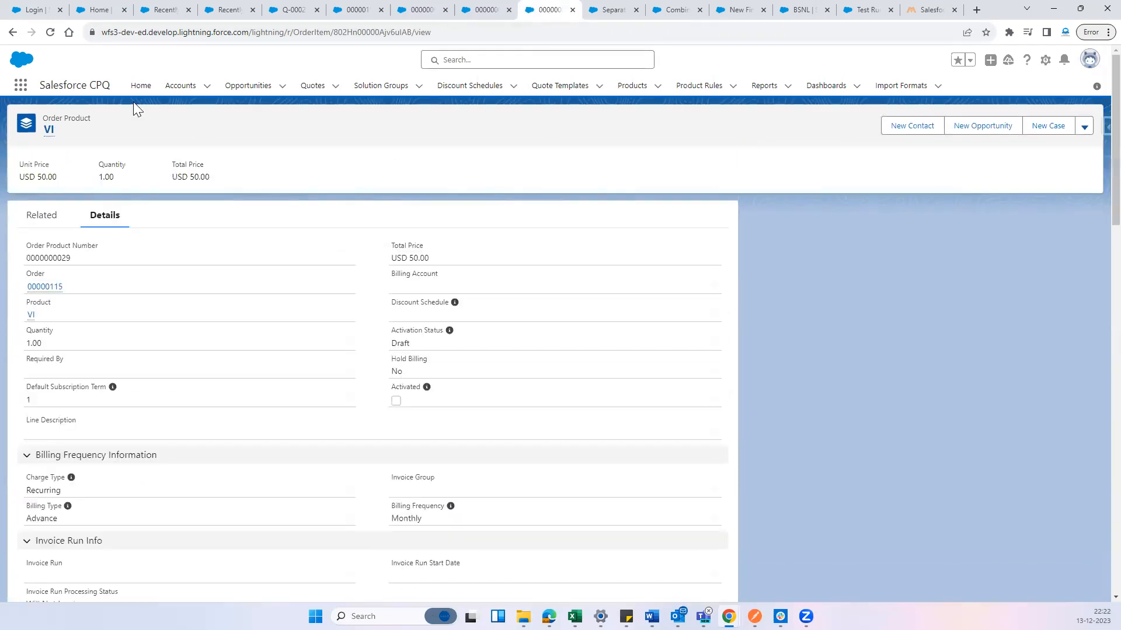
click(51, 33)
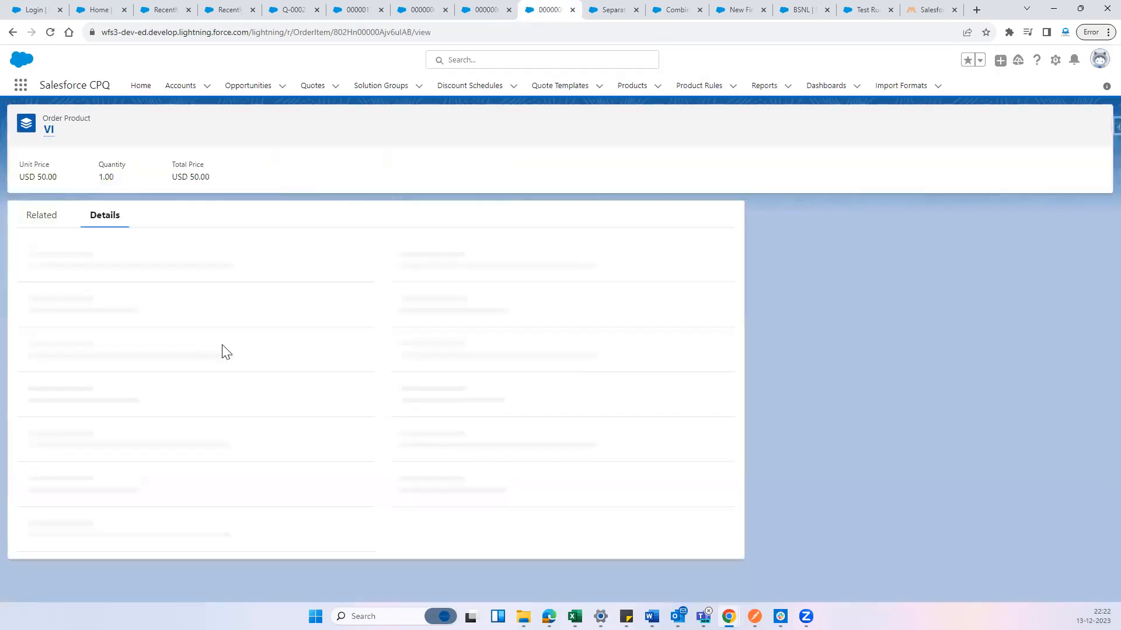
scroll(219, 365, down, 10)
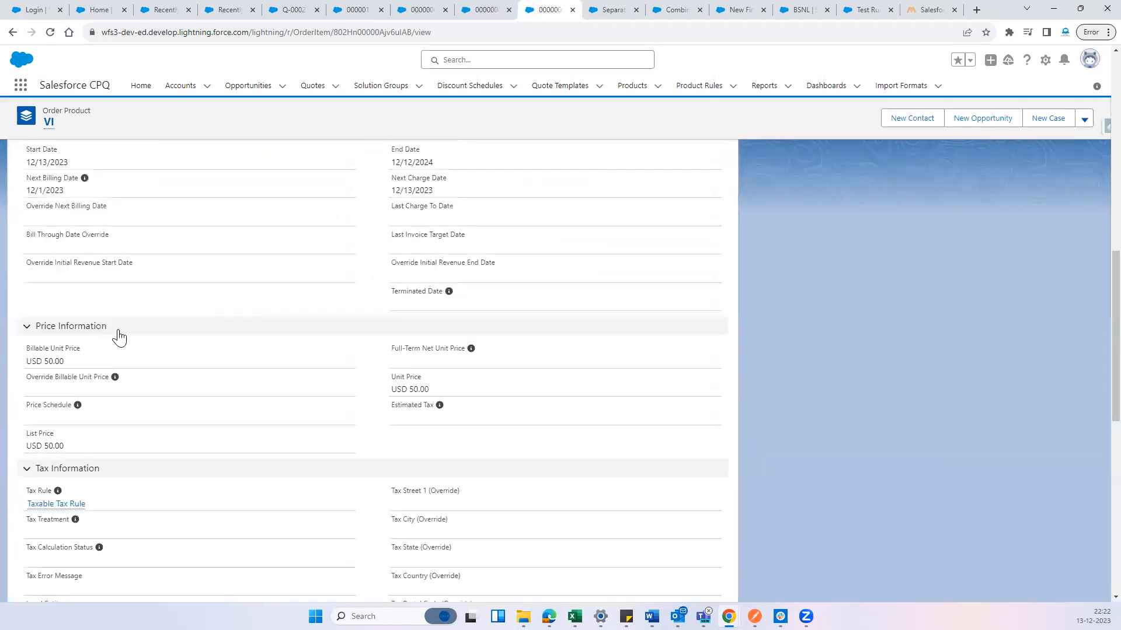
scroll(115, 333, up, 3)
drag(25, 368, 78, 366)
click(789, 400)
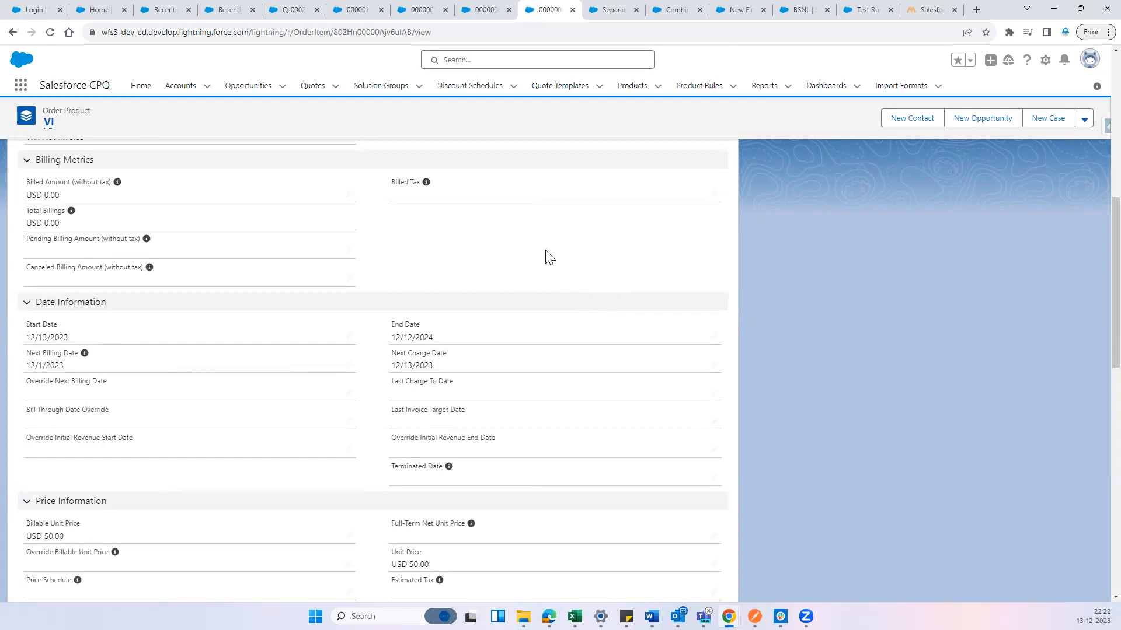
scroll(548, 257, up, 5)
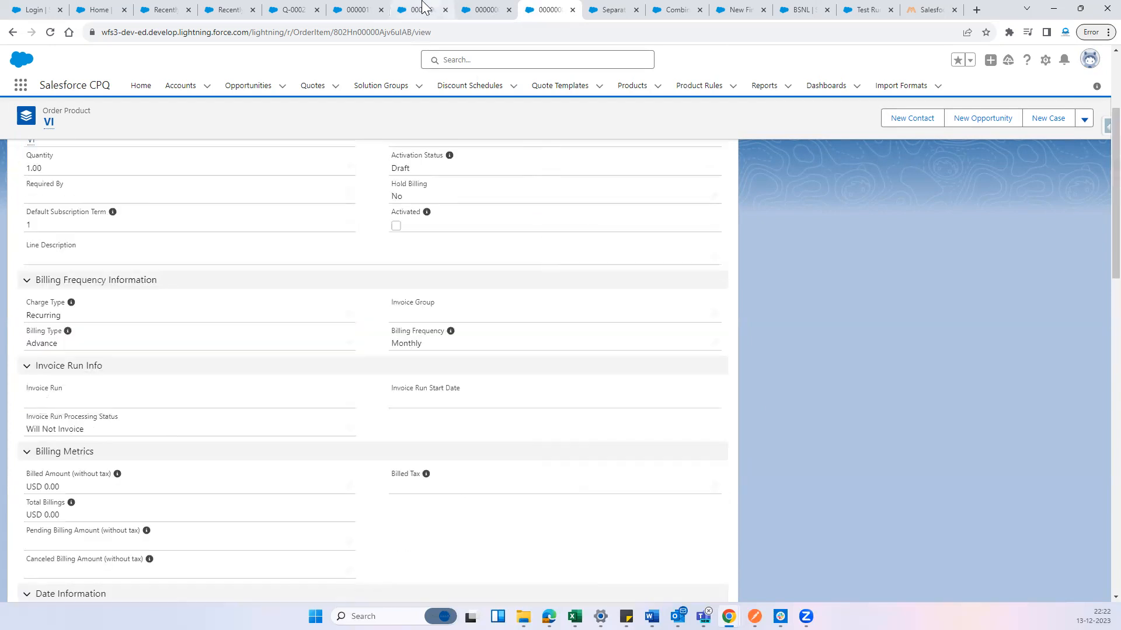
Return to order 00000115 and change its status to Activated
click(357, 9)
scroll(292, 357, up, 10)
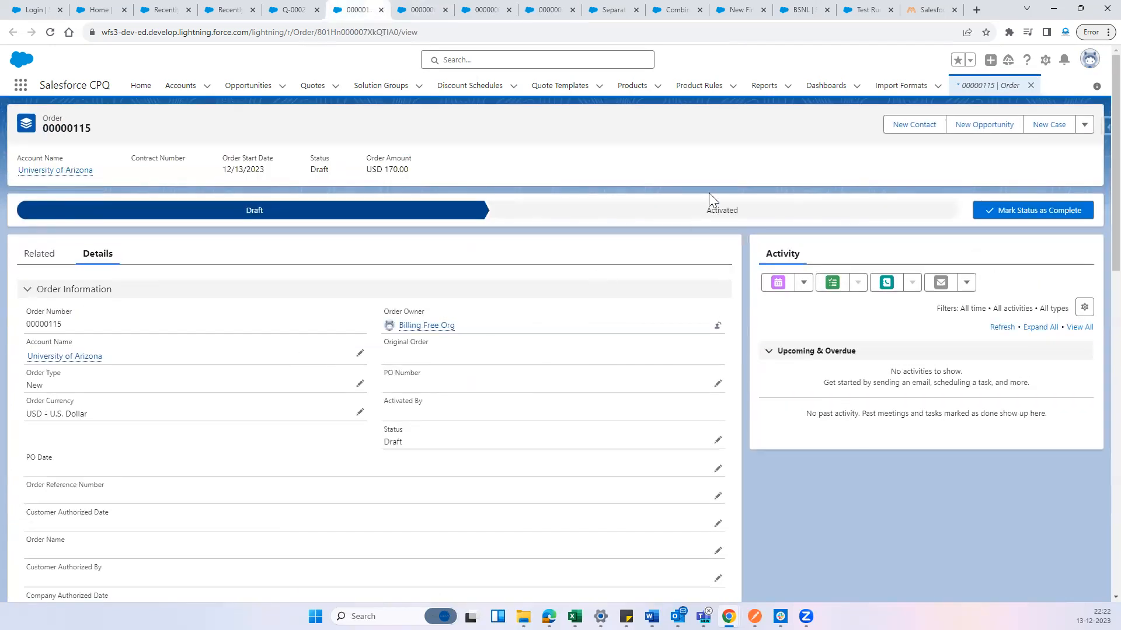
click(671, 220)
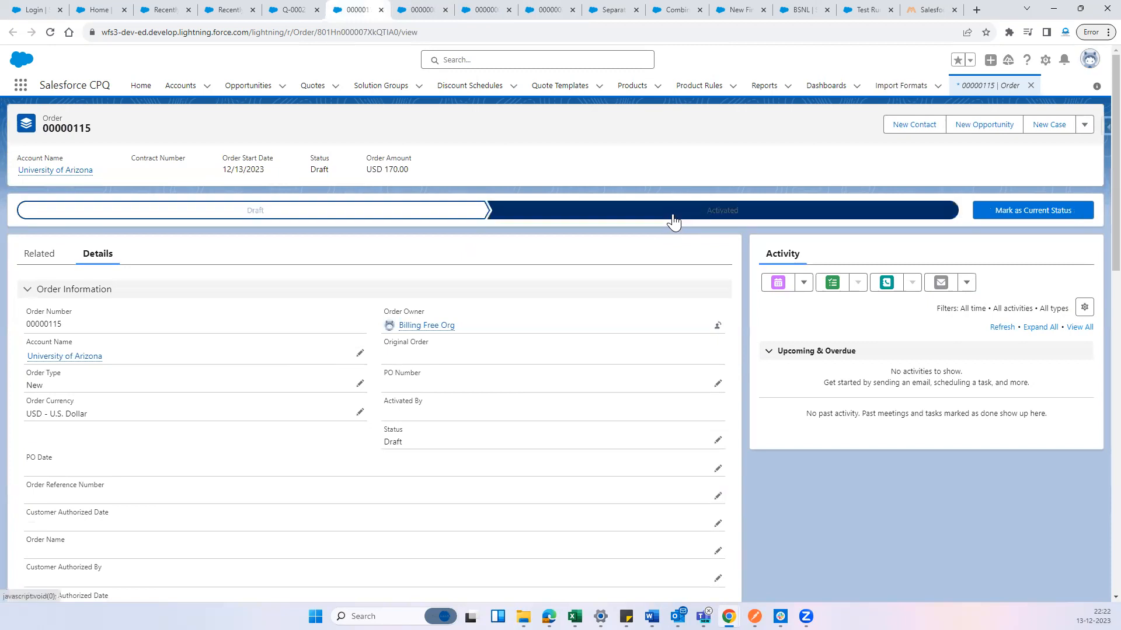
click(1034, 211)
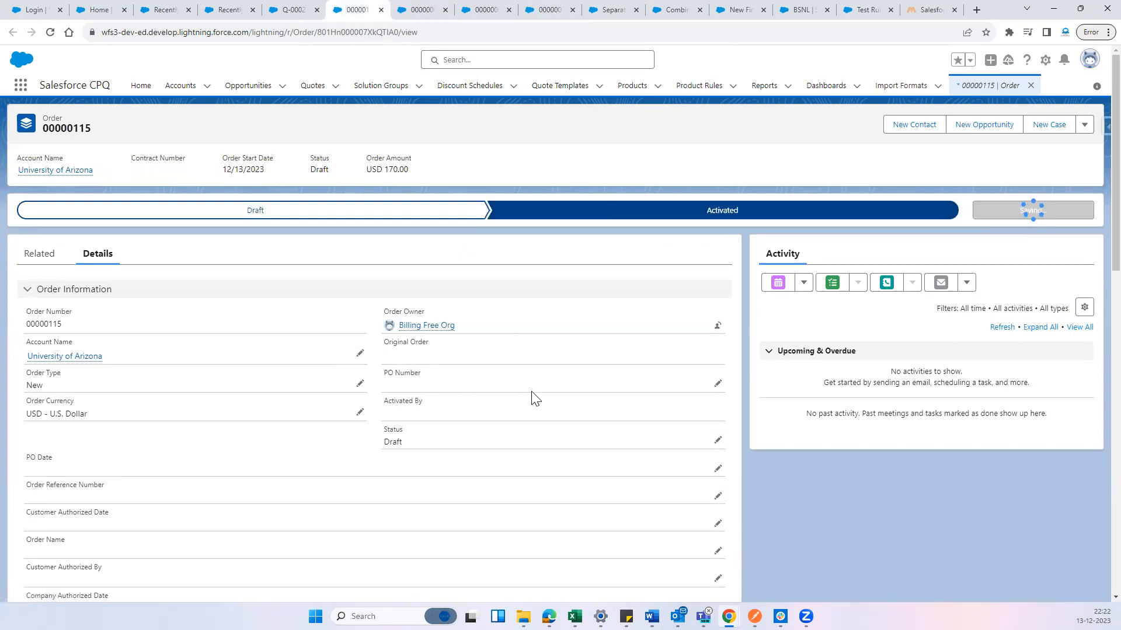
Set the order's Invoice Batch to Batch 3 in its Billing Information and save the record
scroll(543, 399, down, 4)
scroll(516, 453, down, 3)
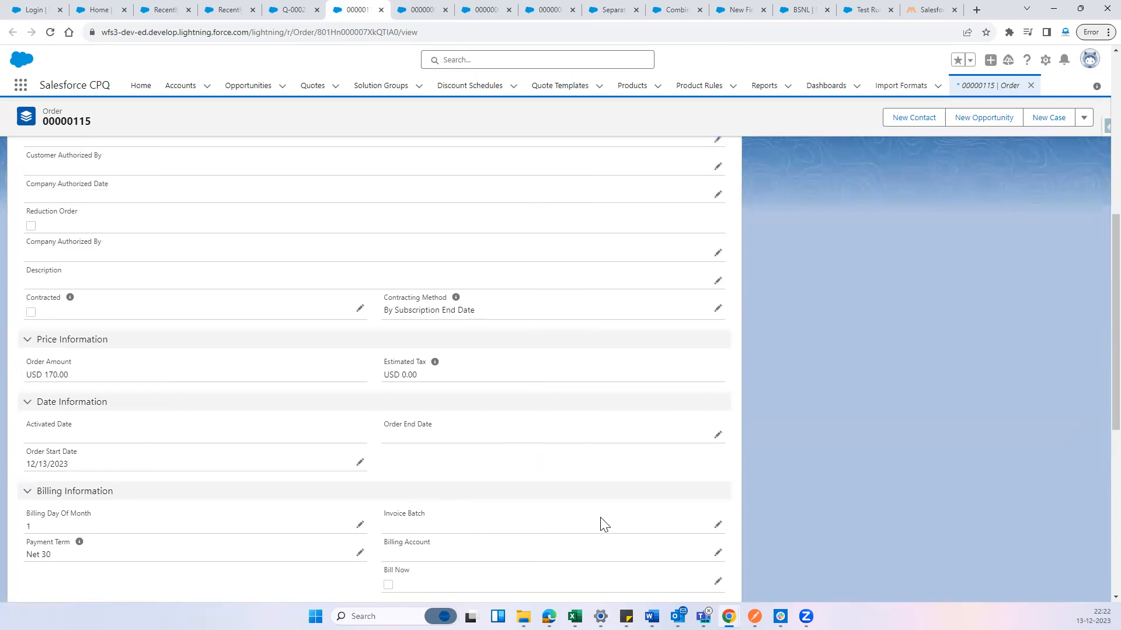
scroll(459, 419, down, 2)
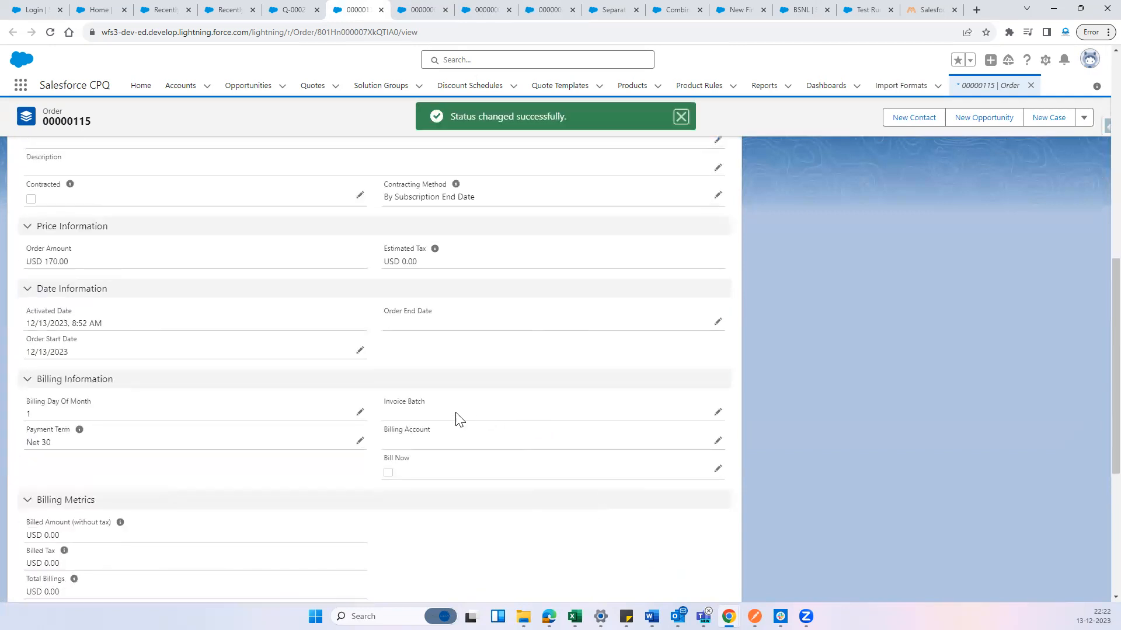
click(718, 412)
click(483, 429)
click(453, 514)
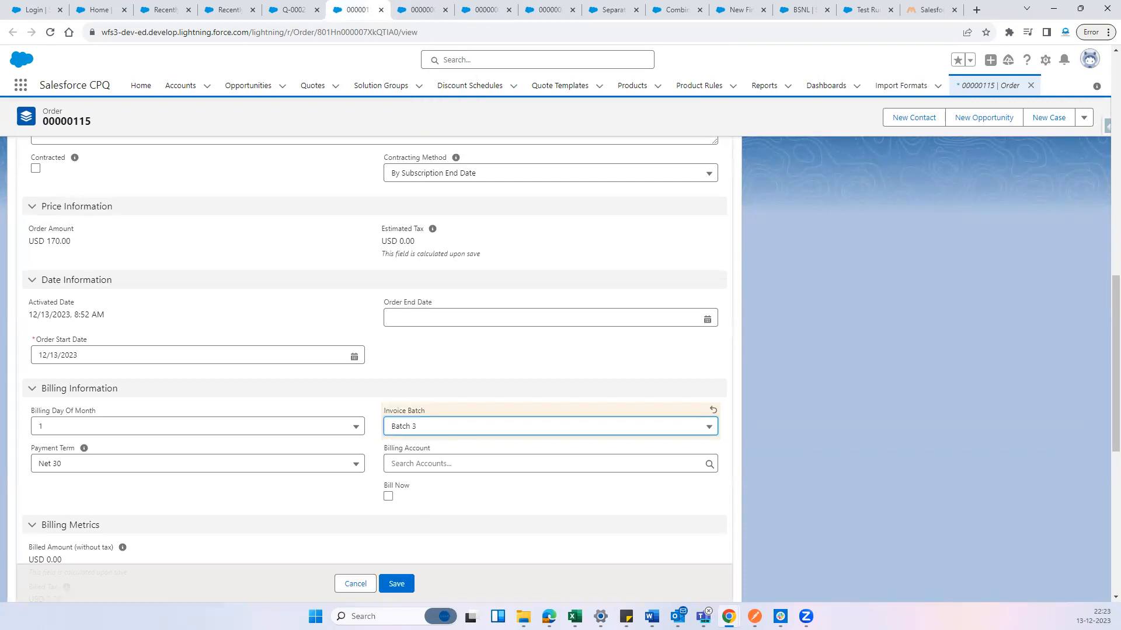
click(404, 587)
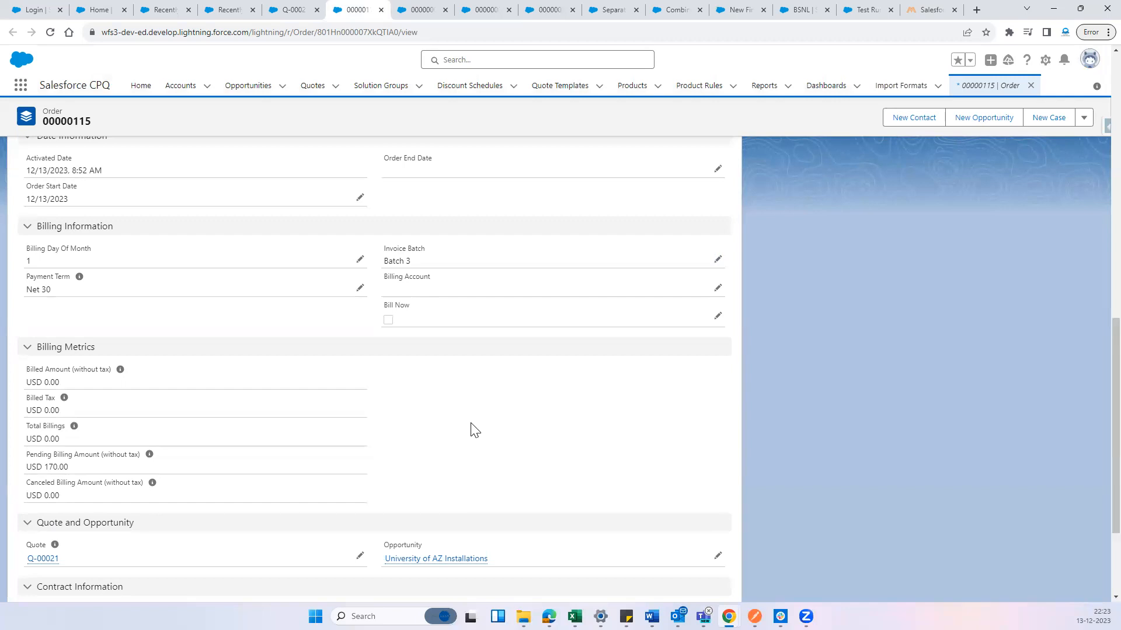
Check the order's status and its last modified time in the System Information section
scroll(475, 430, up, 10)
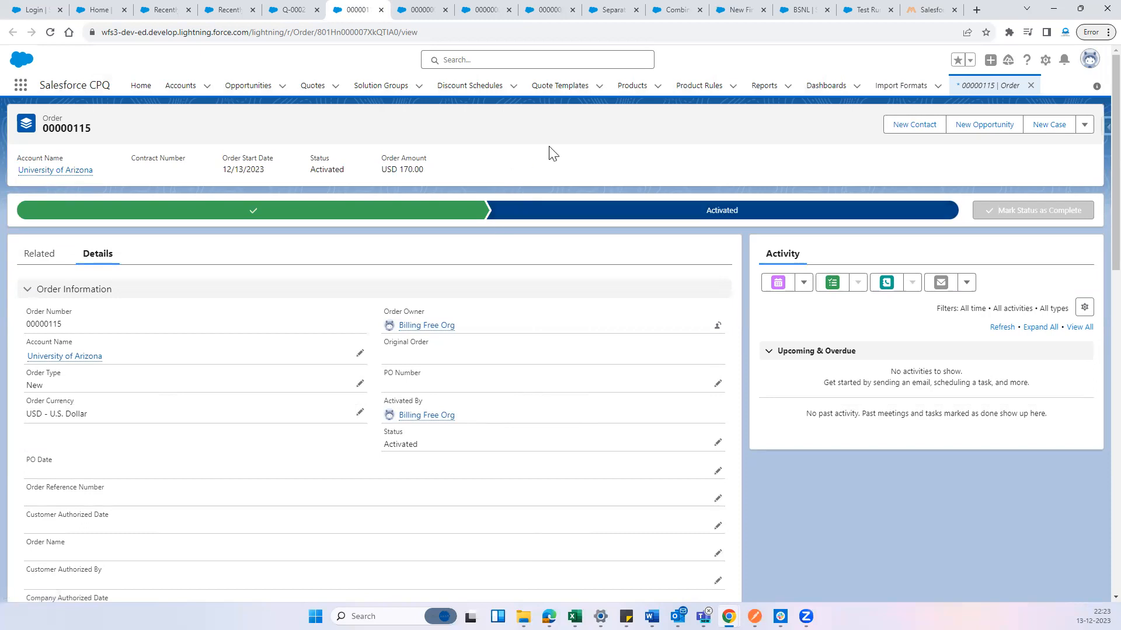
scroll(535, 297, down, 10)
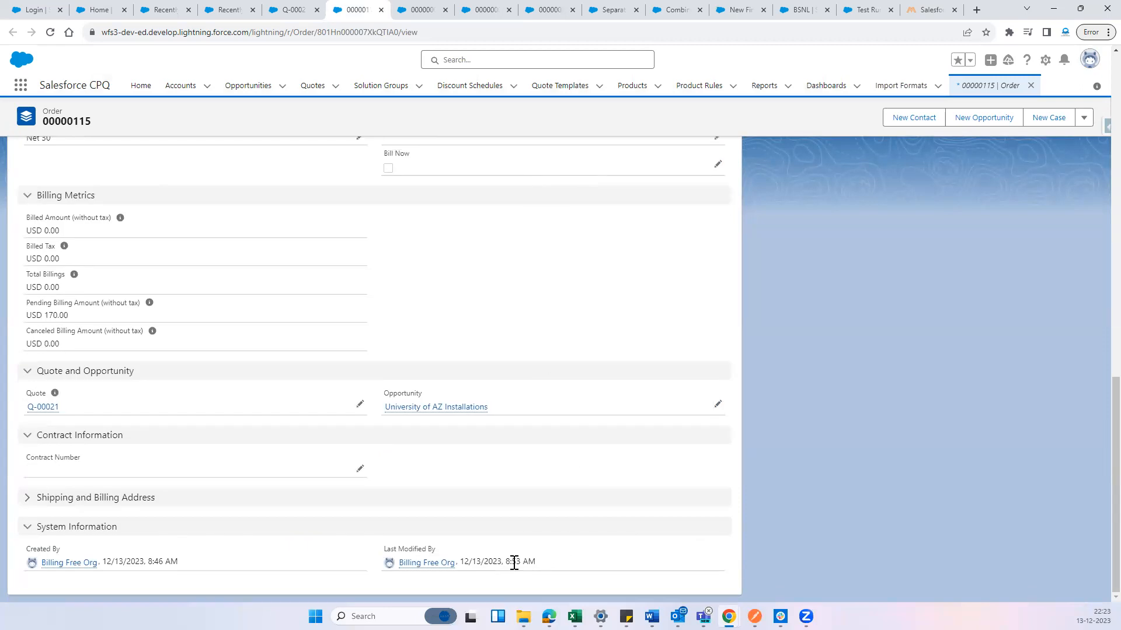
drag(505, 562, 545, 563)
scroll(626, 303, up, 10)
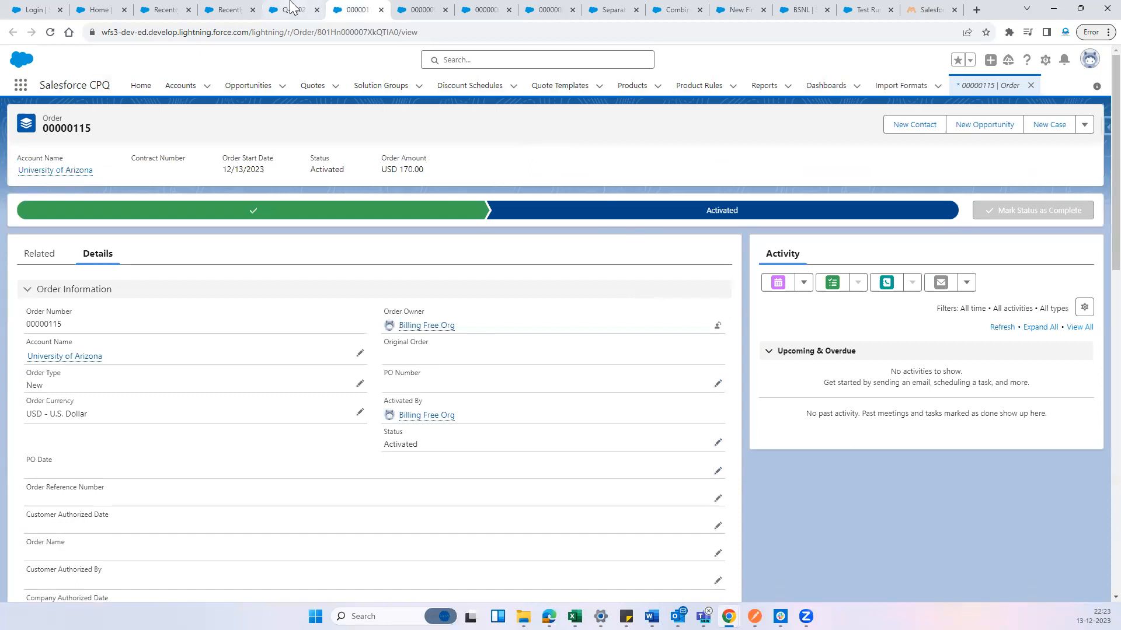
Search the available items for "Invoice" from the billing rule page and open the Invoice Schedulers list
click(610, 8)
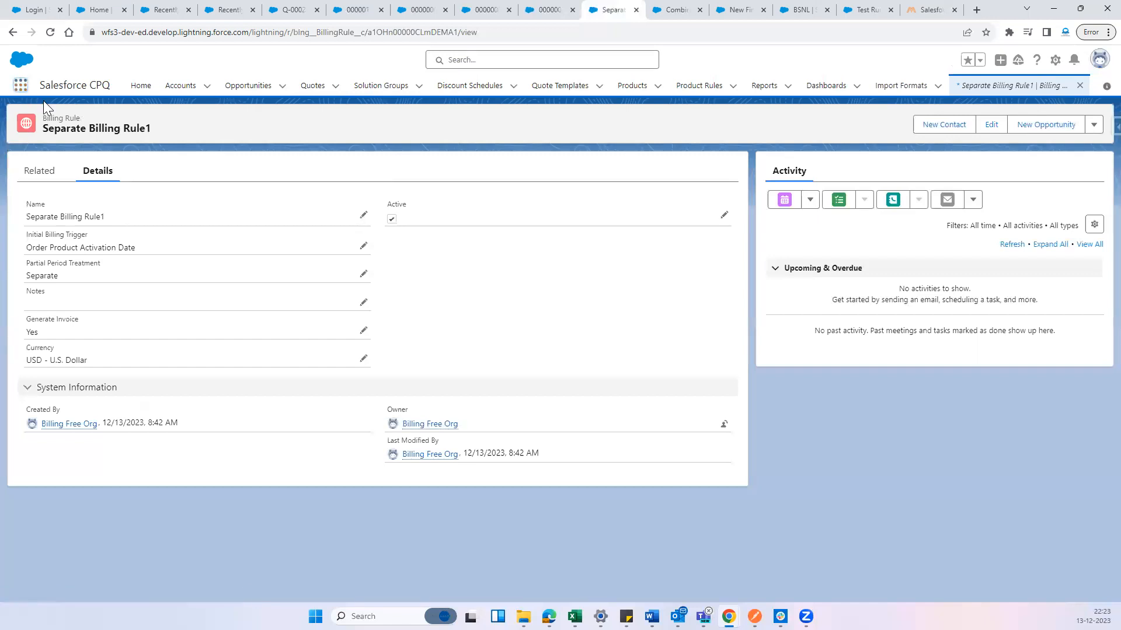
click(21, 86)
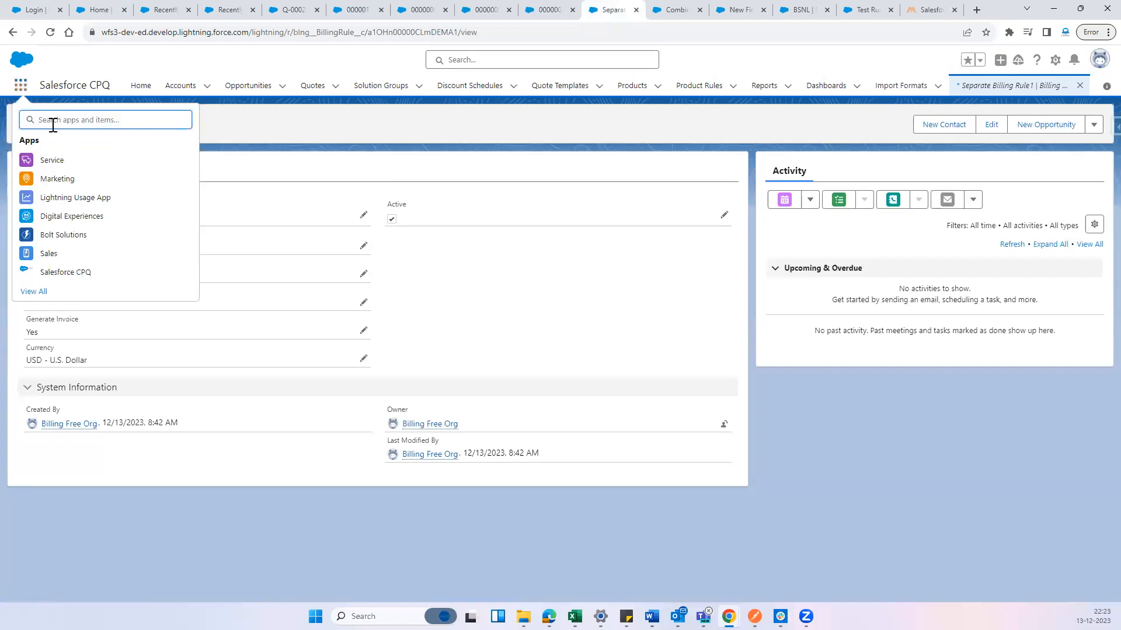
text(Invoice)
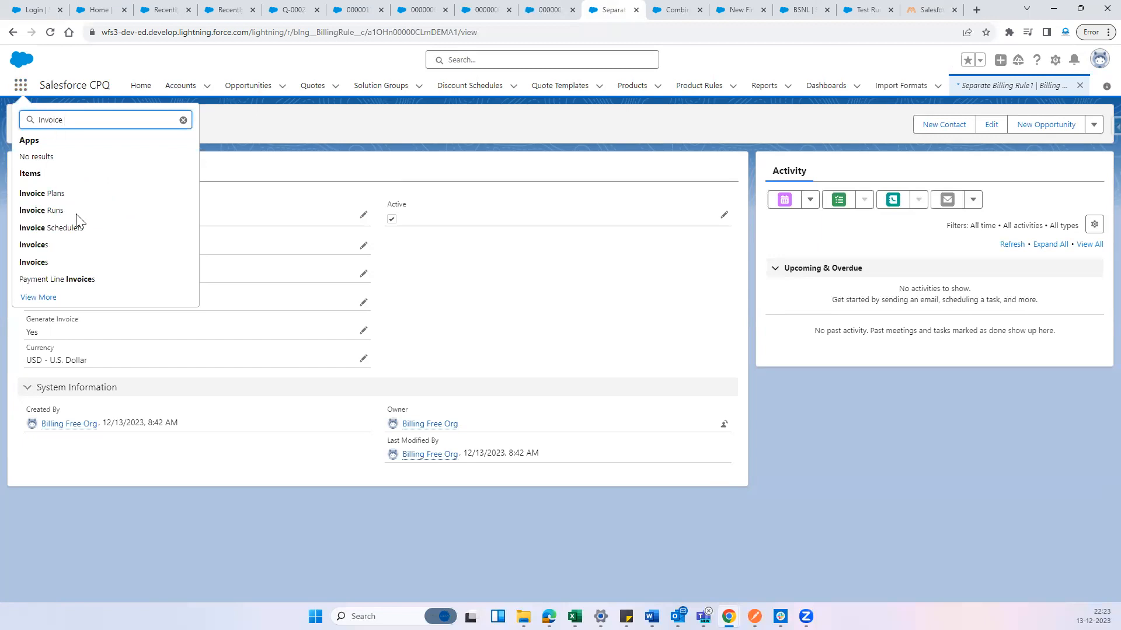
click(69, 229)
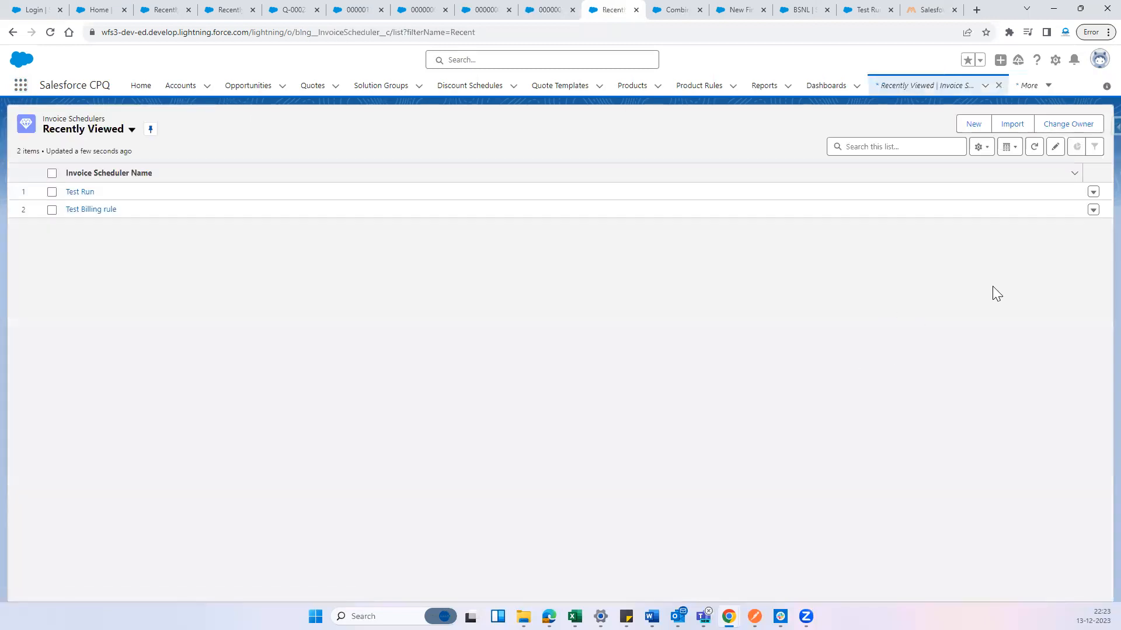
Start a new invoice scheduler named "New Invoice Run" with type Once and Batch 3 as its chosen invoice batch
click(972, 124)
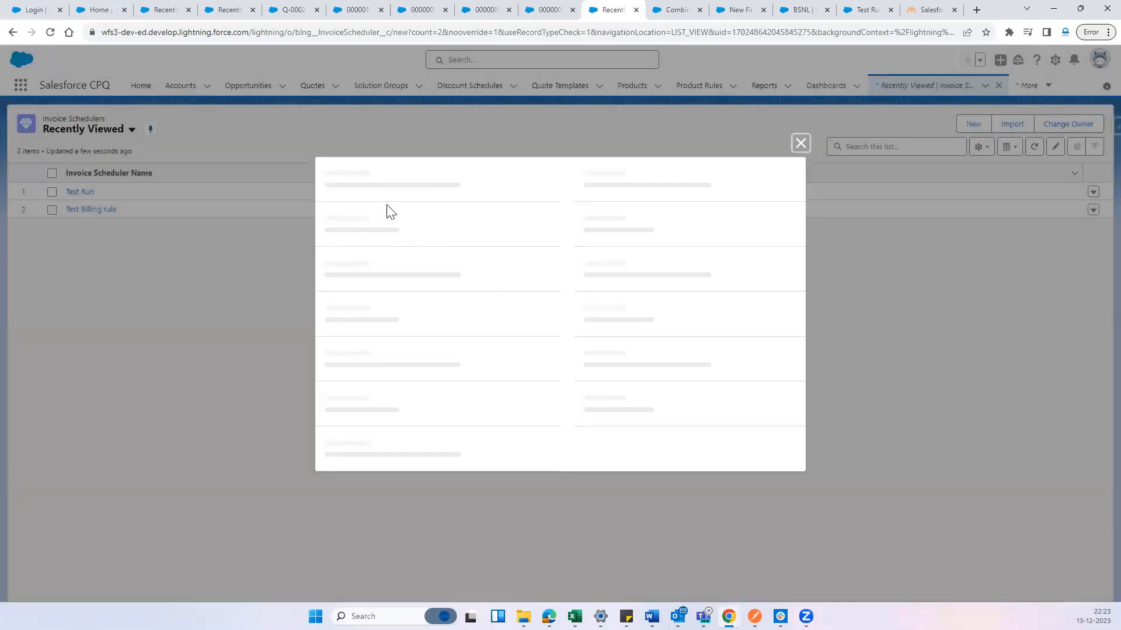
click(386, 172)
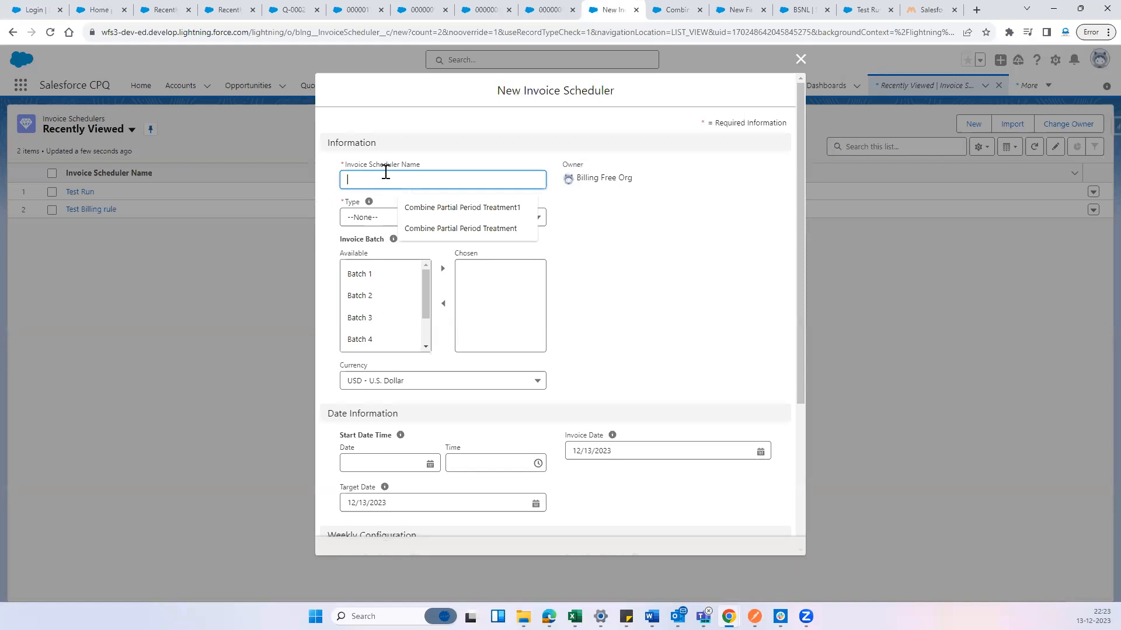
text(New Invoice Ru)
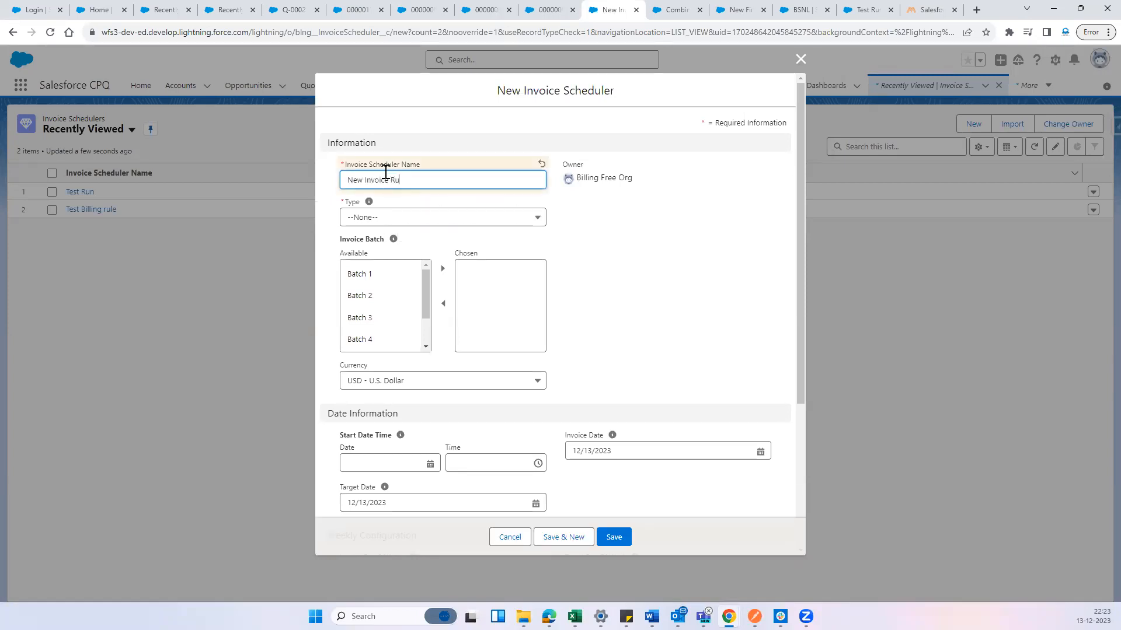
click(402, 222)
click(388, 325)
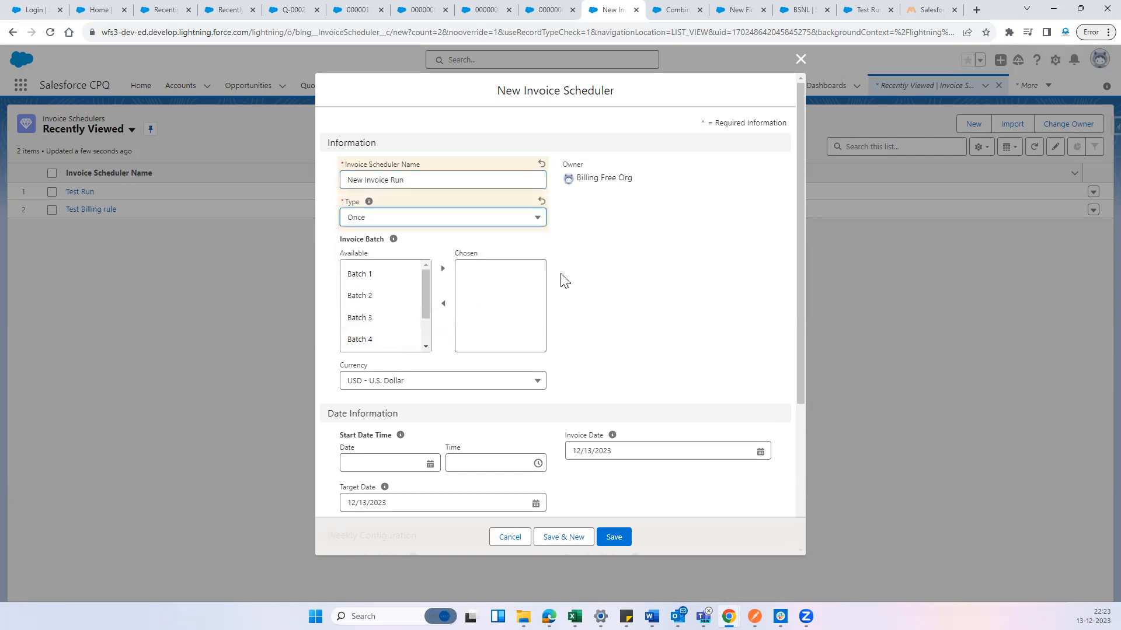
click(496, 217)
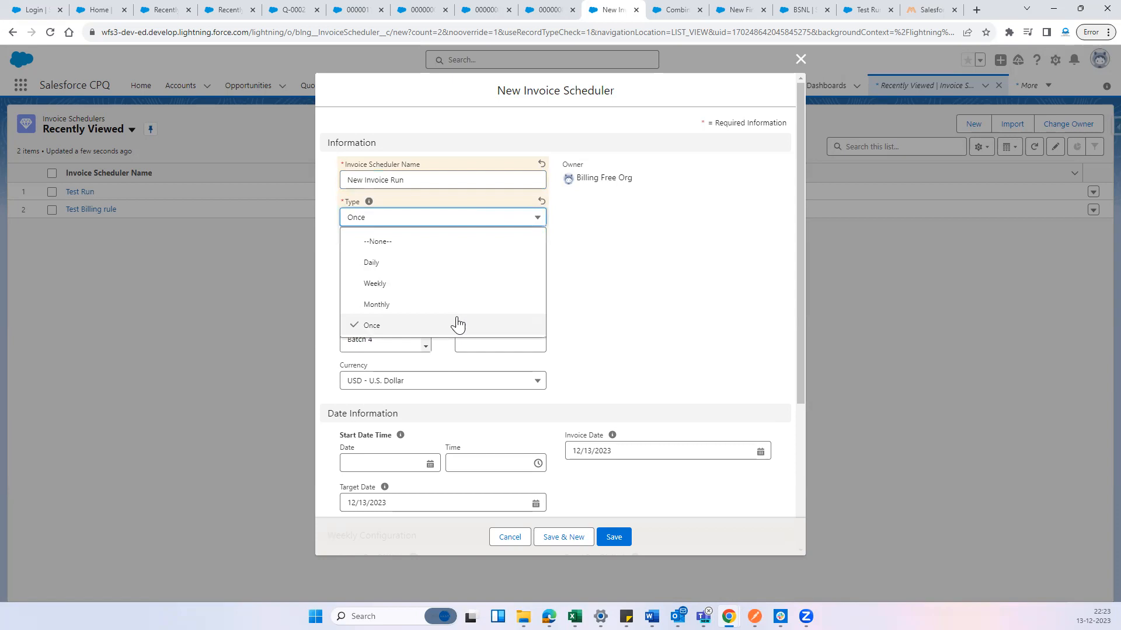
click(454, 324)
click(374, 319)
click(443, 269)
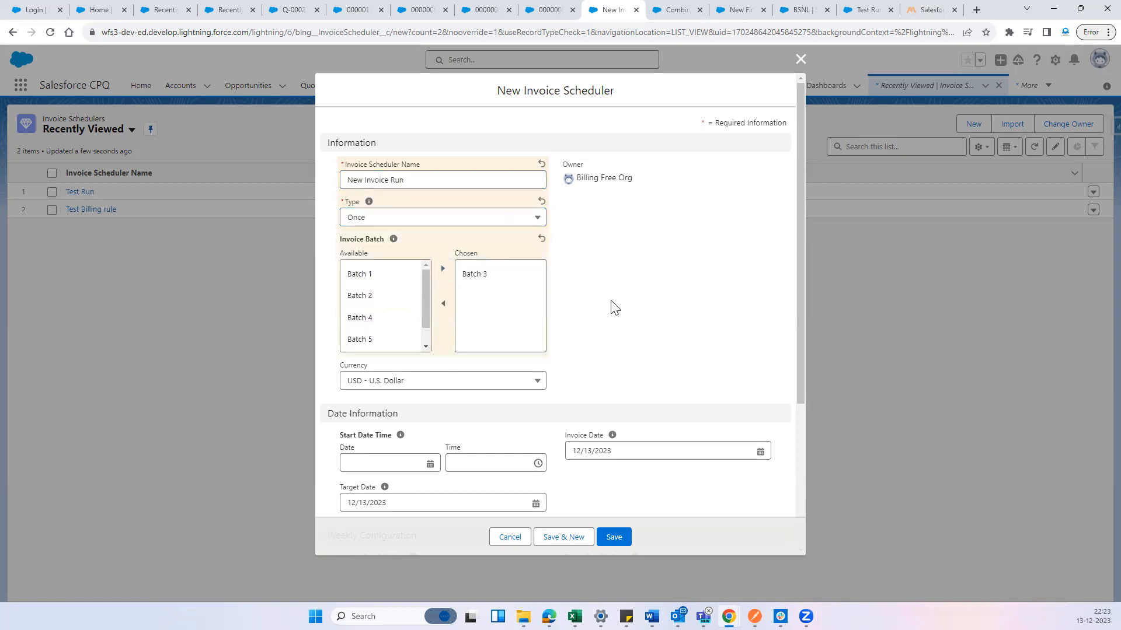
Set the new invoice scheduler's start date to 12/13/2023 and its target date to 1/1/2024
scroll(642, 305, down, 2)
click(431, 347)
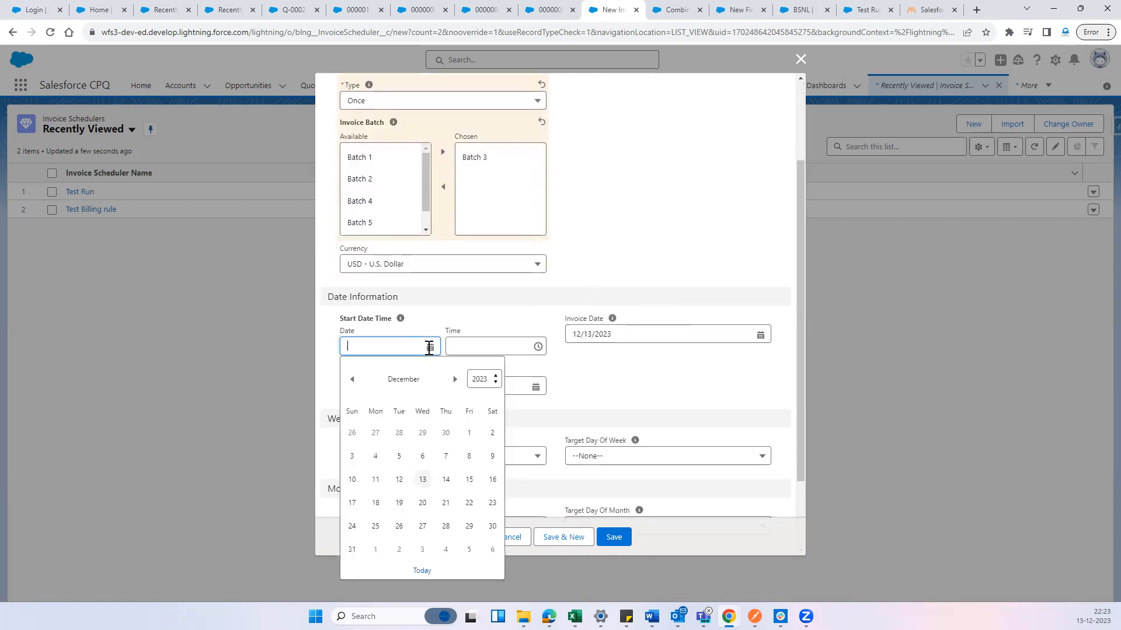
click(426, 481)
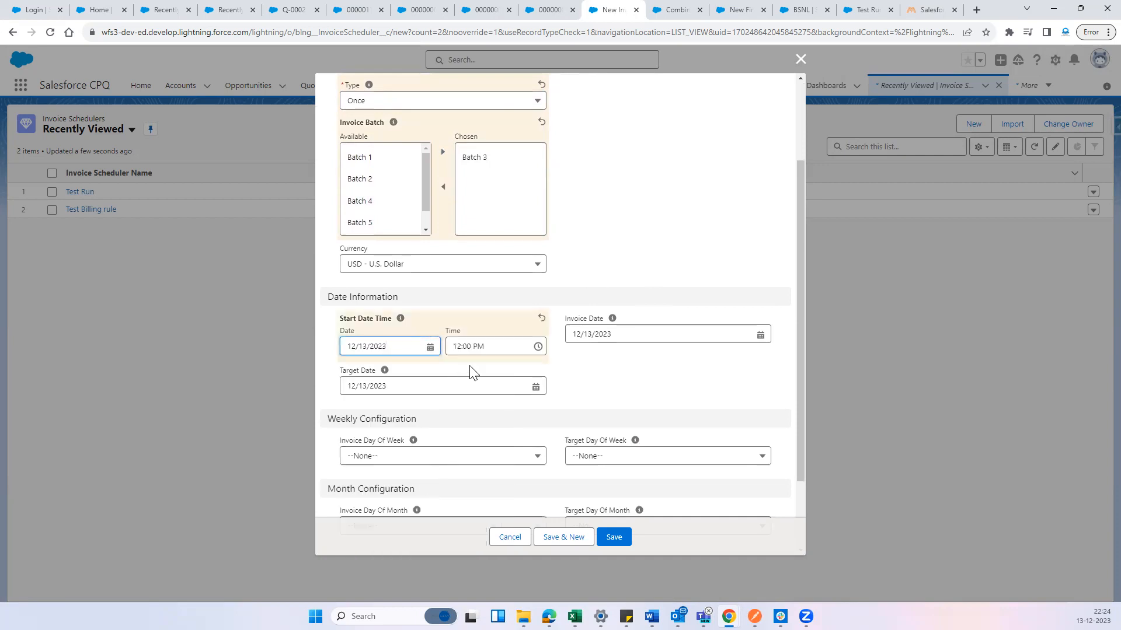
click(435, 391)
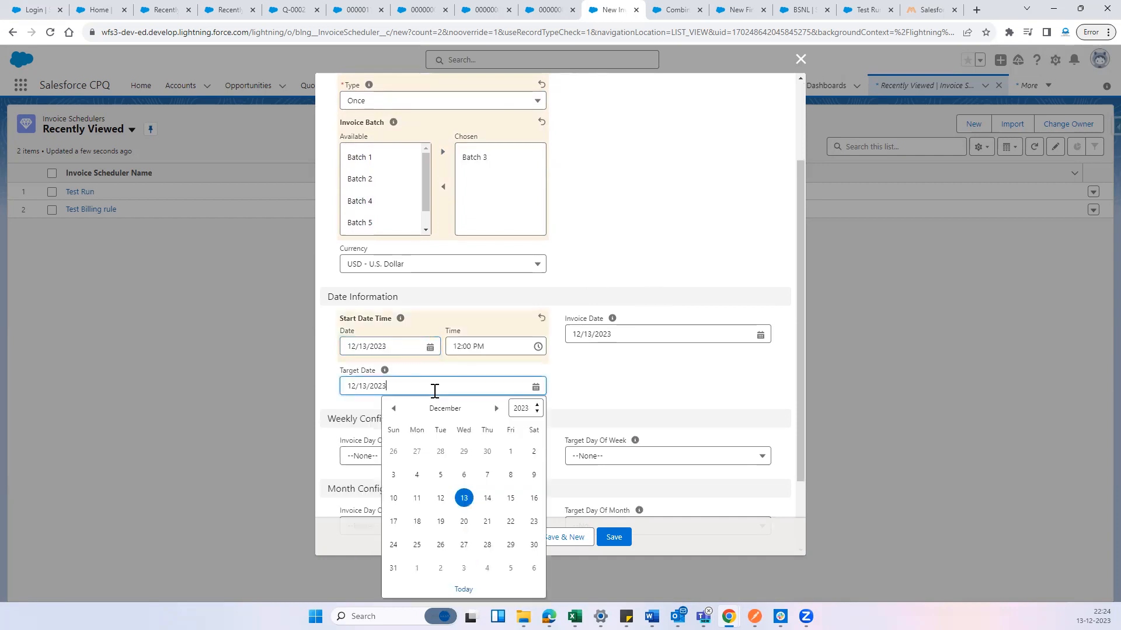
click(496, 408)
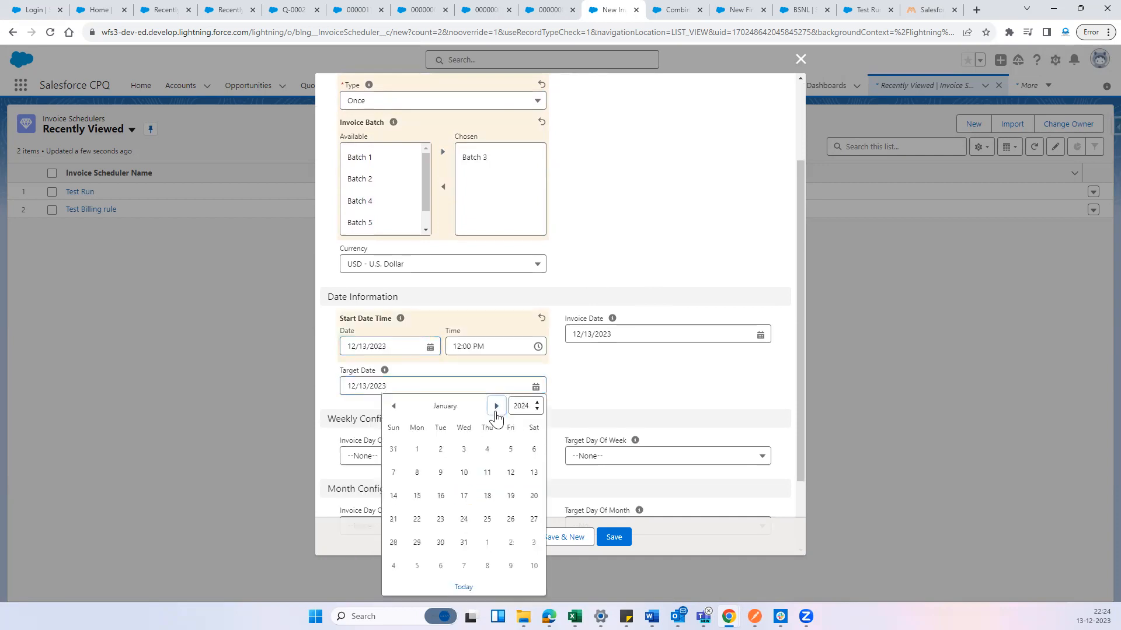
click(415, 450)
click(649, 383)
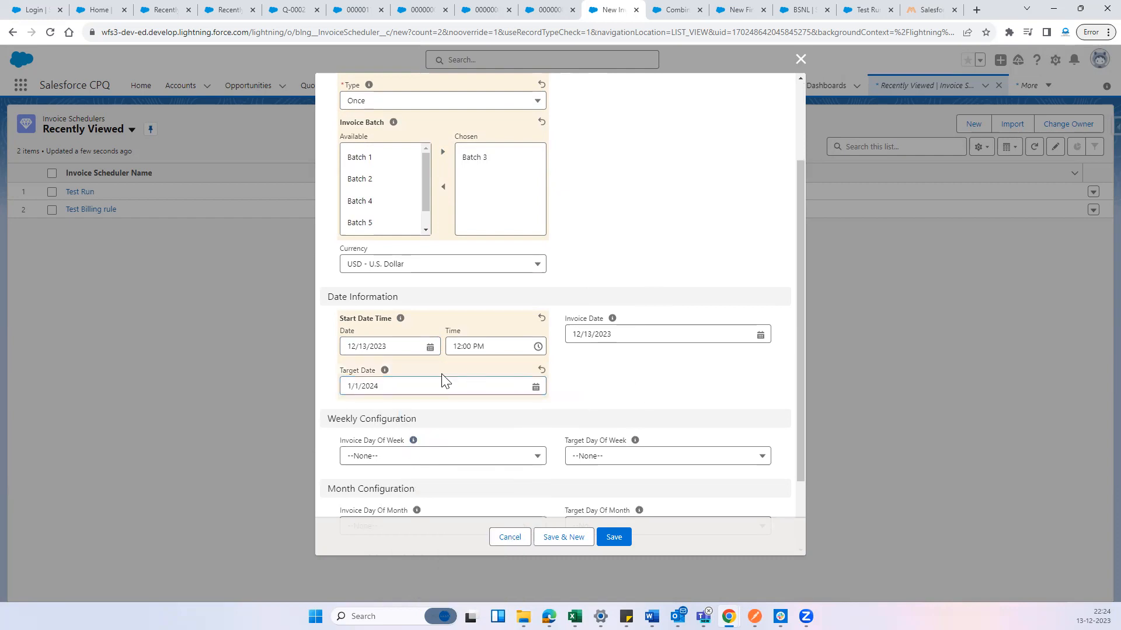
click(391, 389)
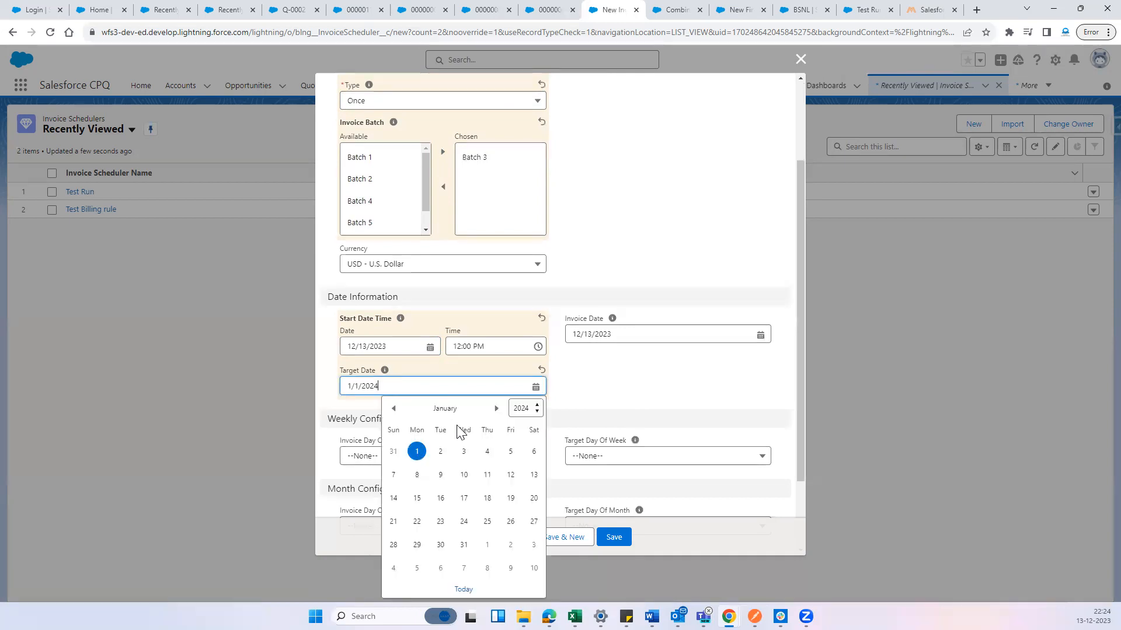
click(419, 457)
click(607, 384)
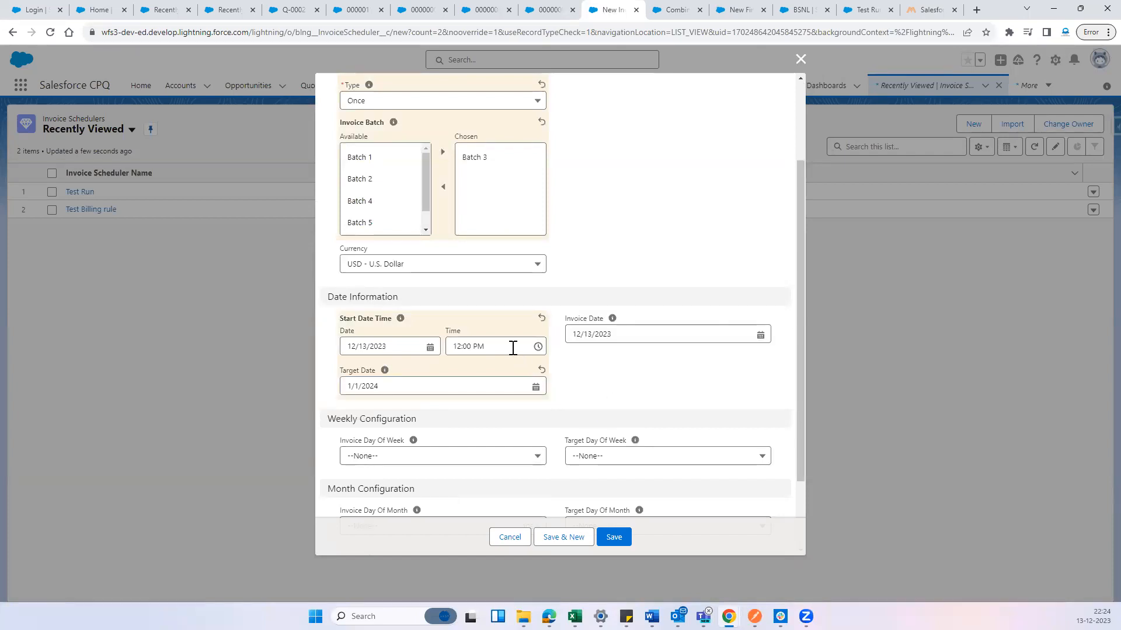
Check the order's last modified time in its System Information section
click(931, 10)
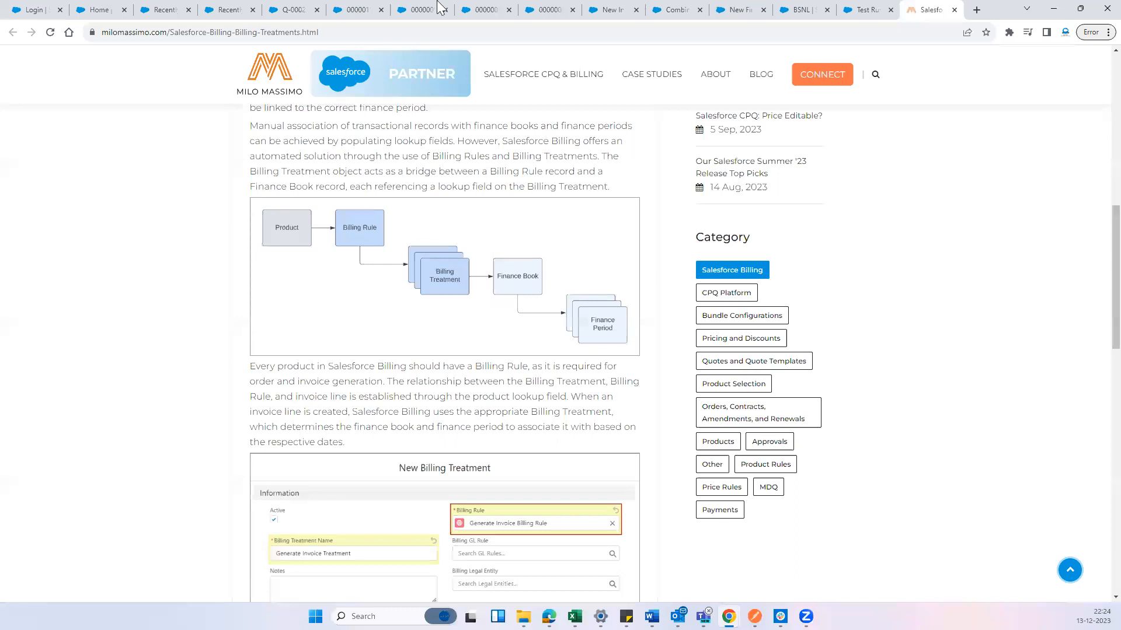
click(373, 8)
scroll(549, 449, down, 10)
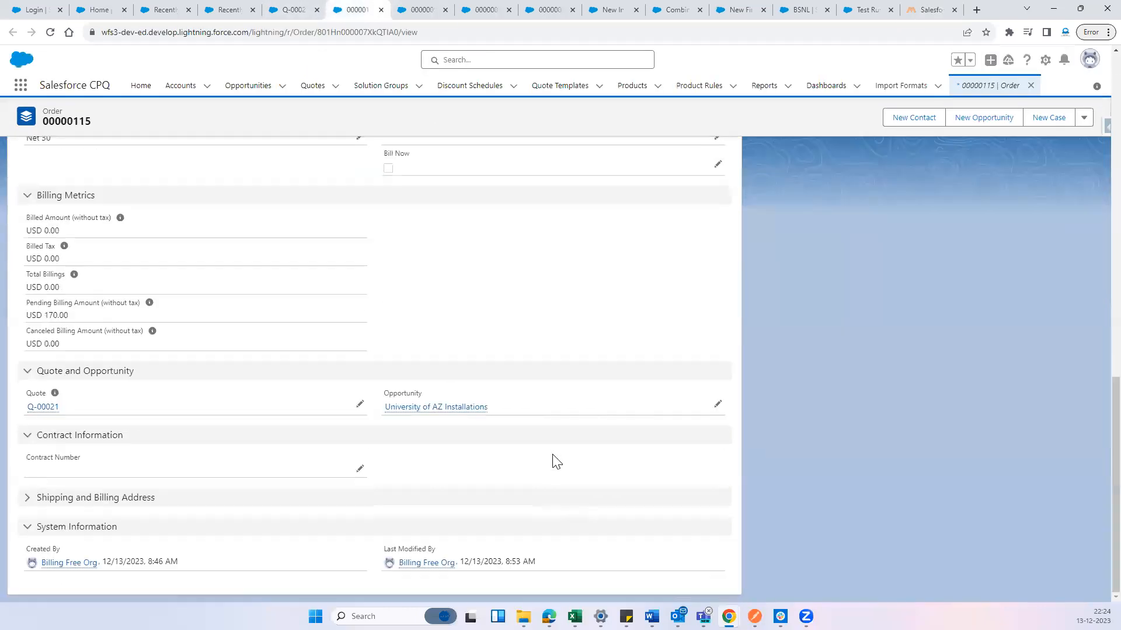
drag(509, 562, 558, 565)
click(521, 561)
drag(505, 561, 536, 561)
Look through the open BSNL, JIO and VI order products, and return to the new invoice scheduler form
click(426, 8)
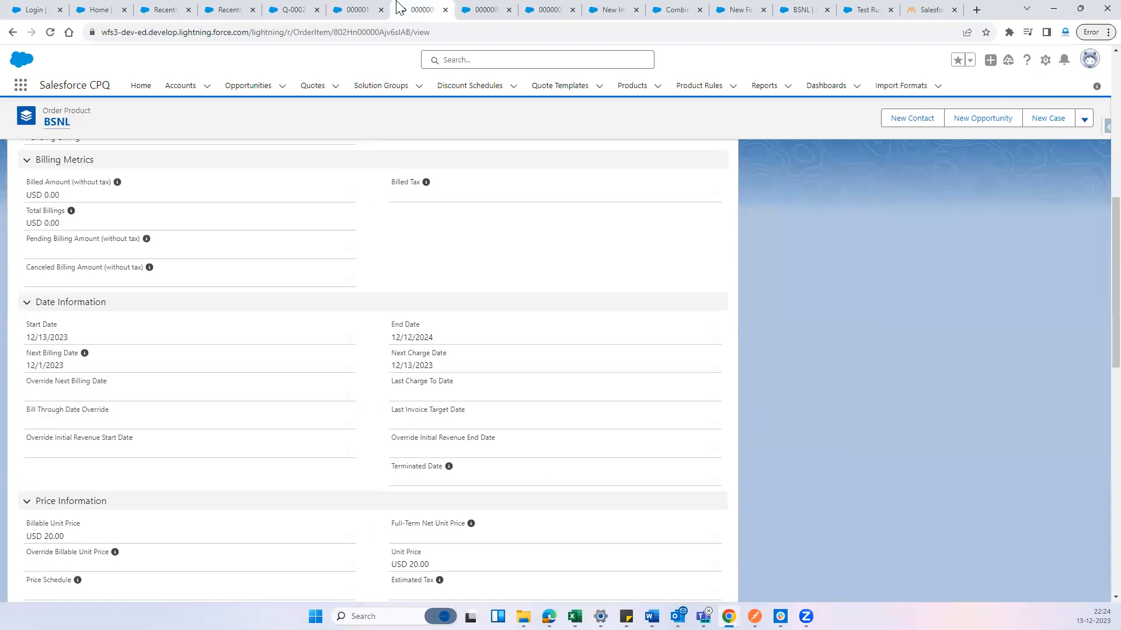
click(294, 9)
click(357, 9)
click(470, 9)
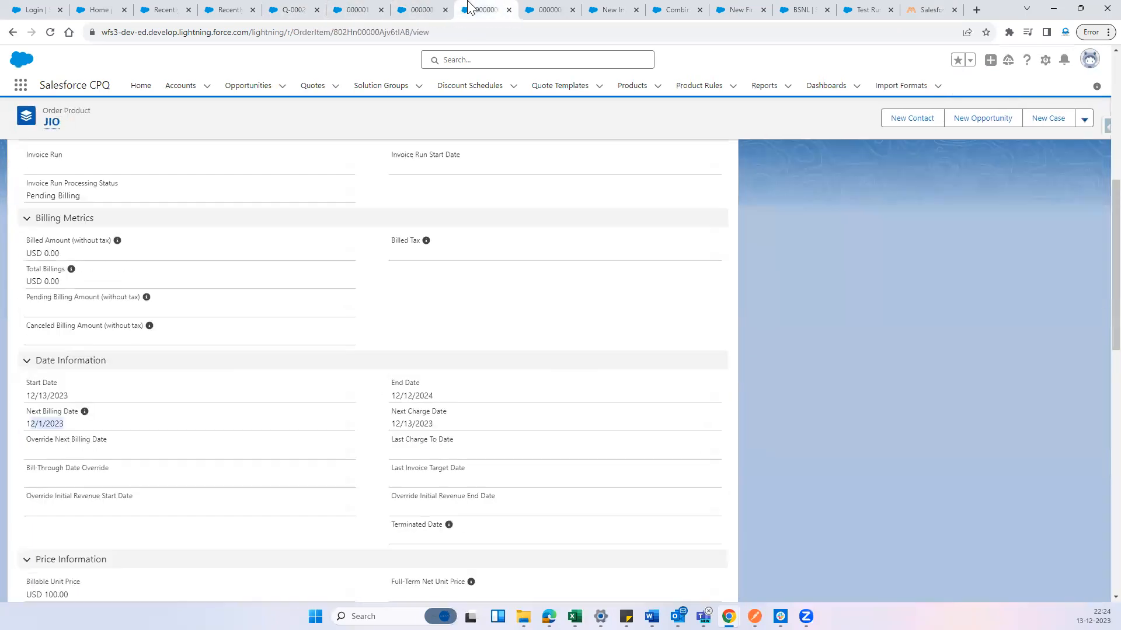
click(533, 8)
click(608, 8)
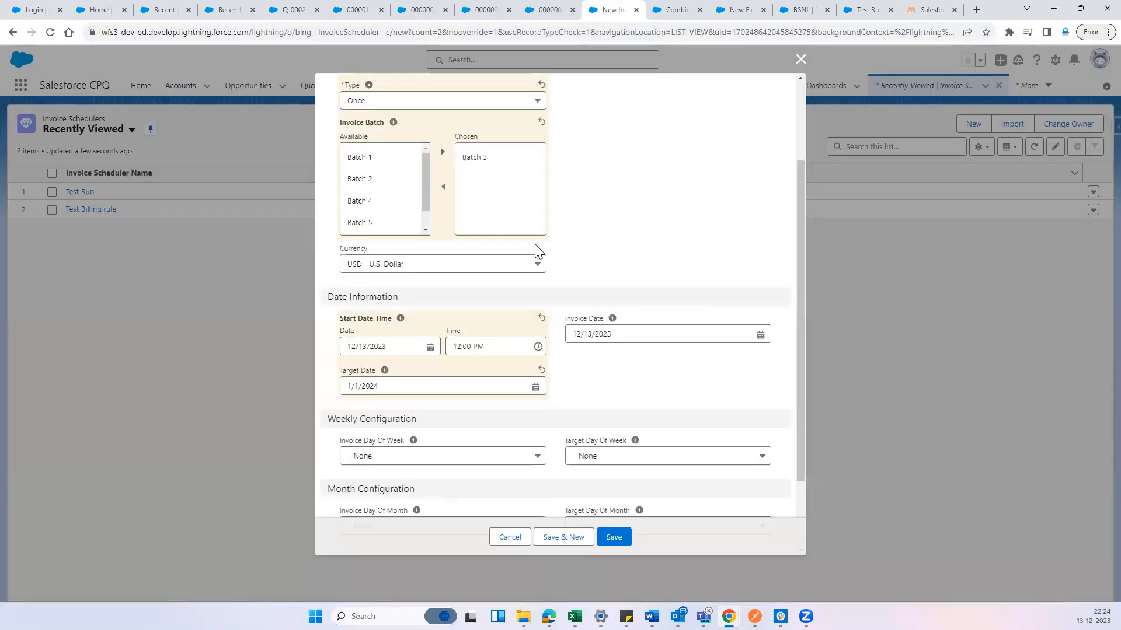
Set the invoice scheduler's start time to 8:57 AM and save the new record
click(493, 347)
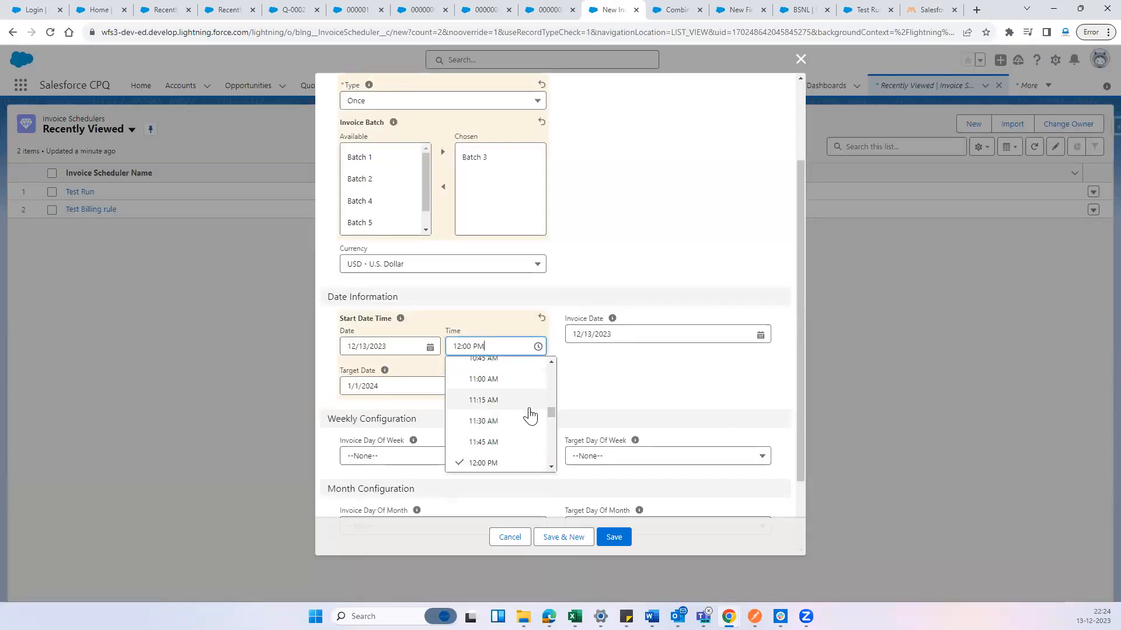
click(353, 10)
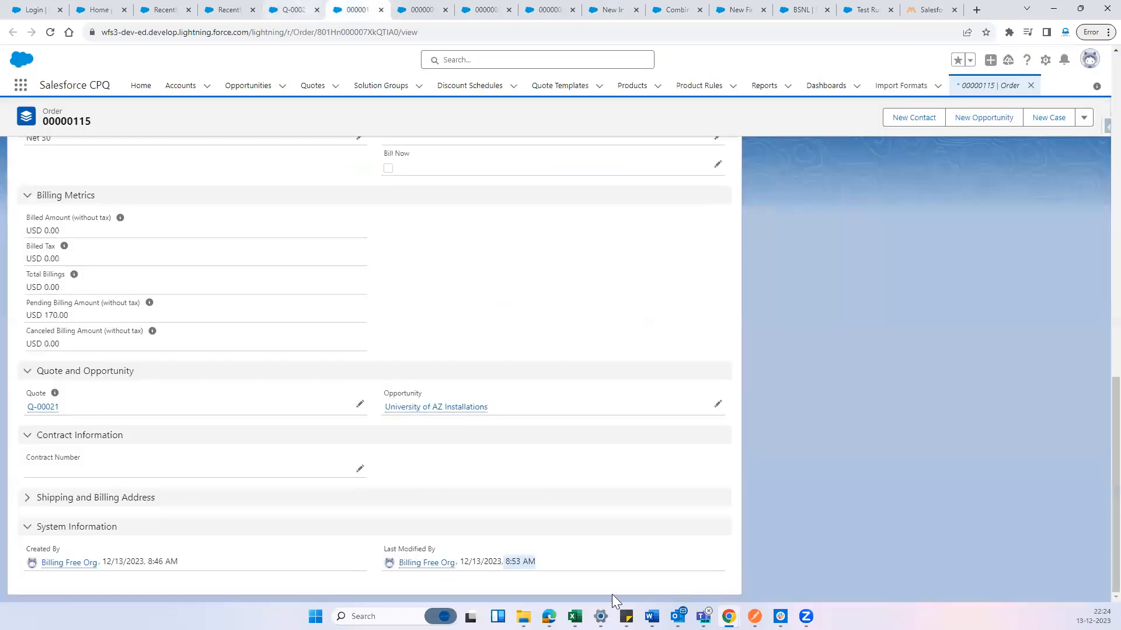
click(557, 9)
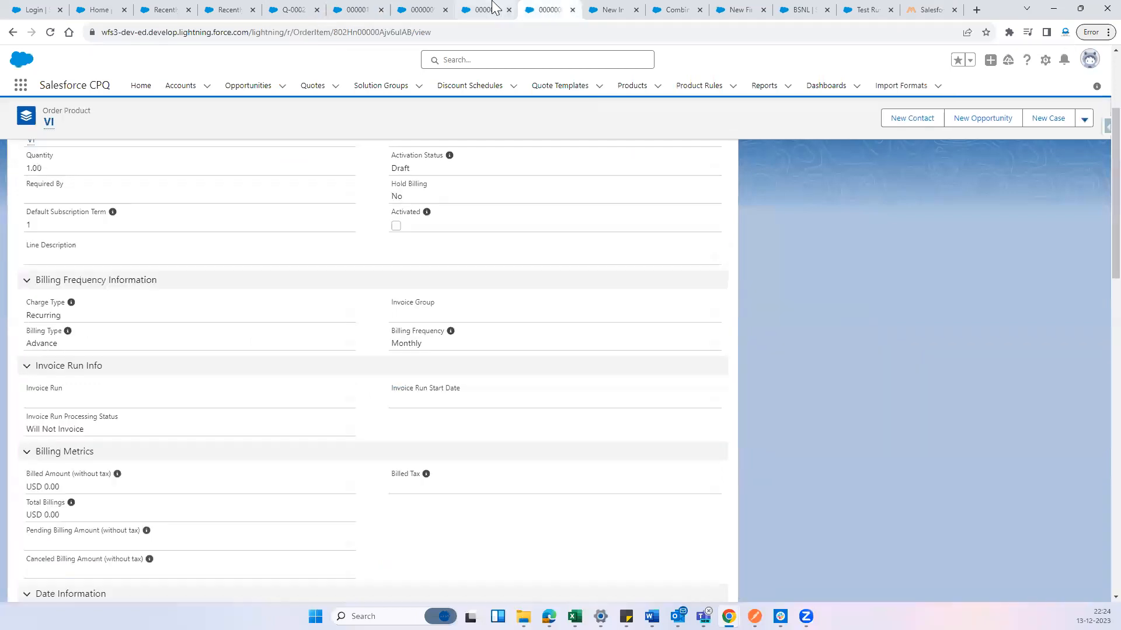
click(602, 10)
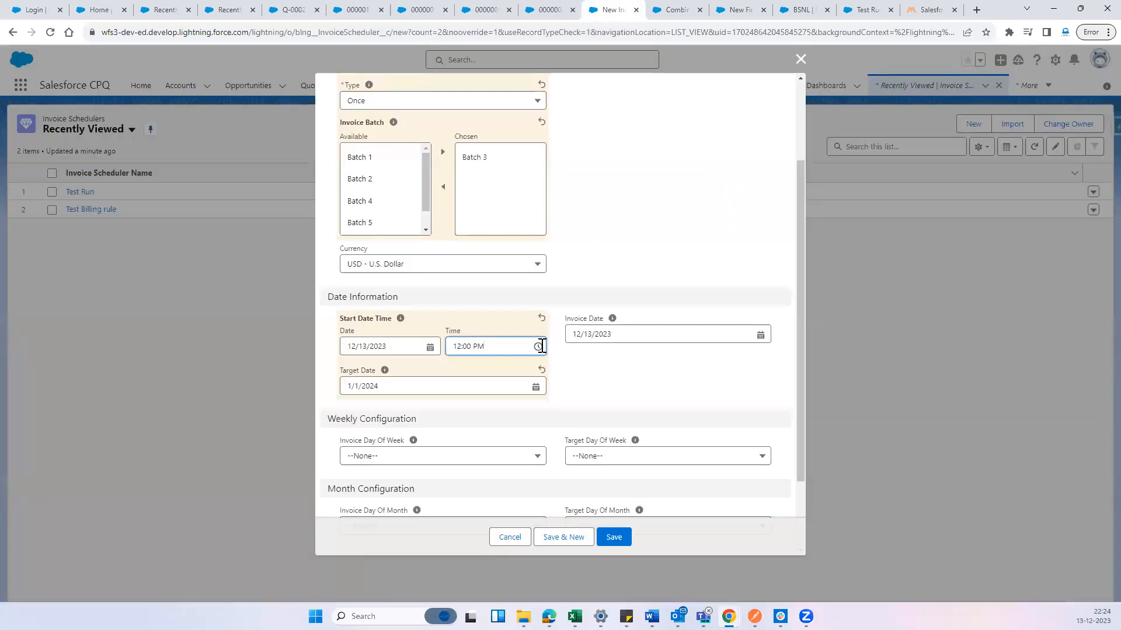
click(541, 346)
scroll(513, 403, down, 10)
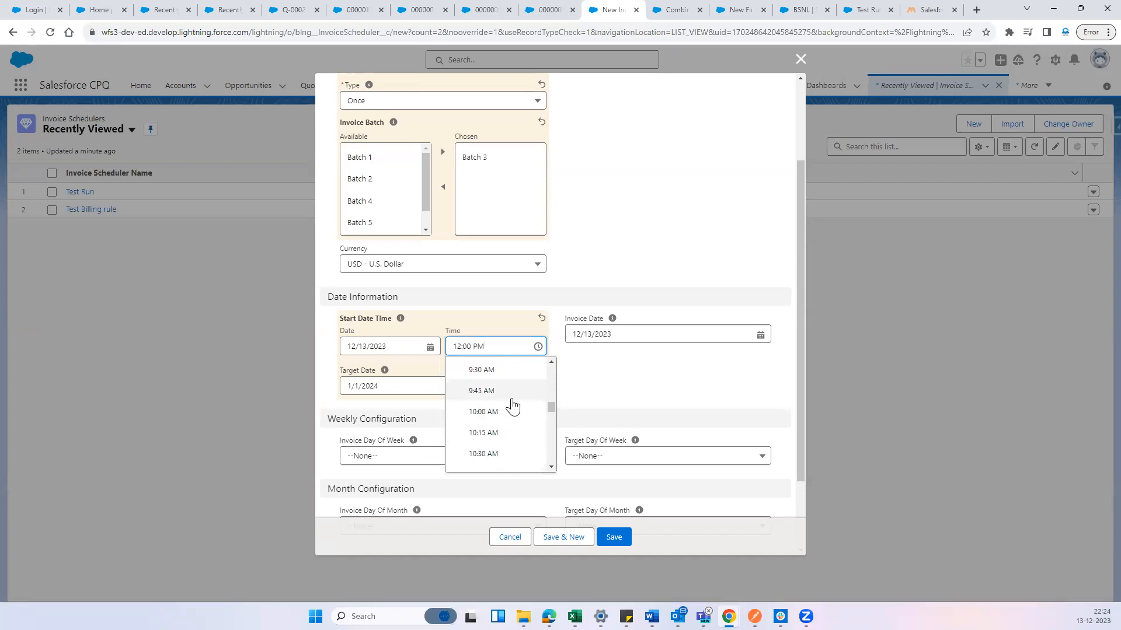
scroll(490, 431, up, 1)
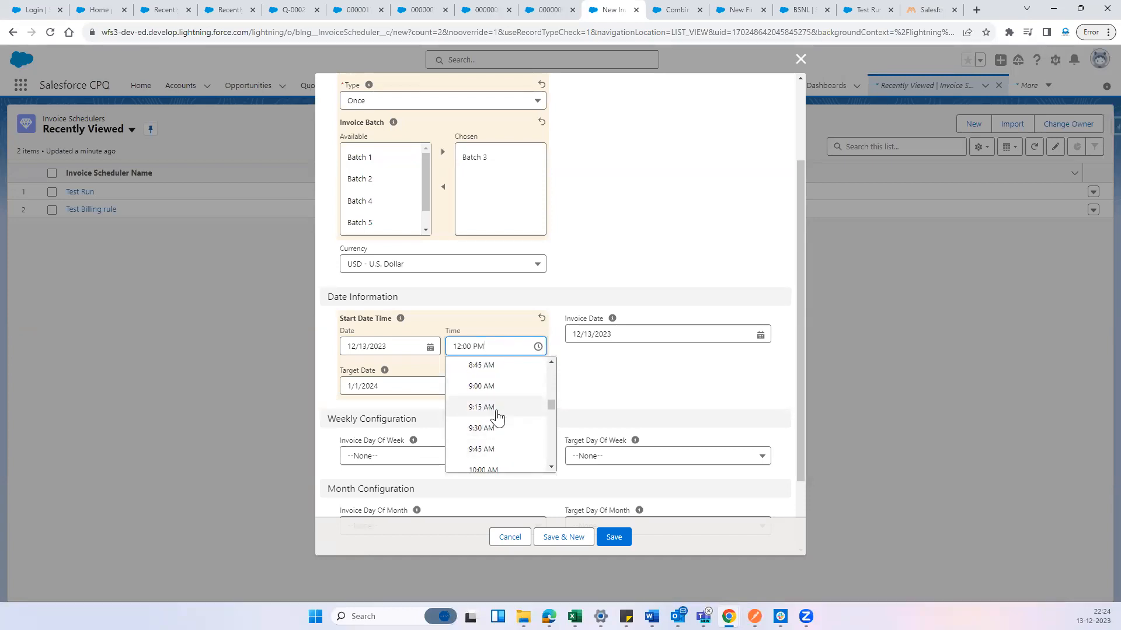
click(496, 371)
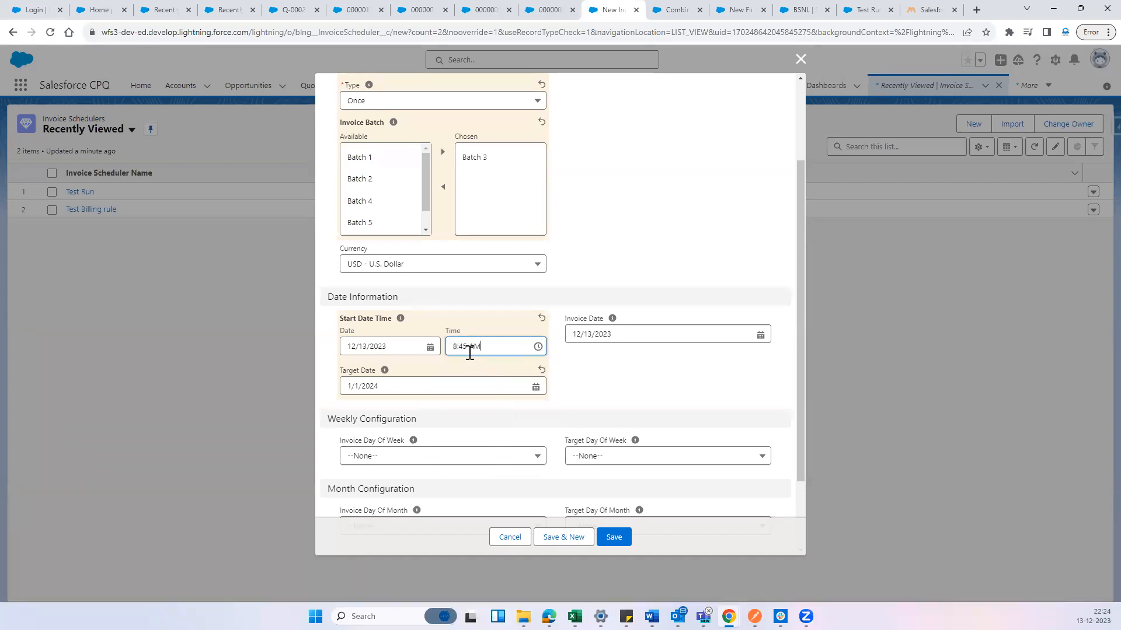
click(466, 347)
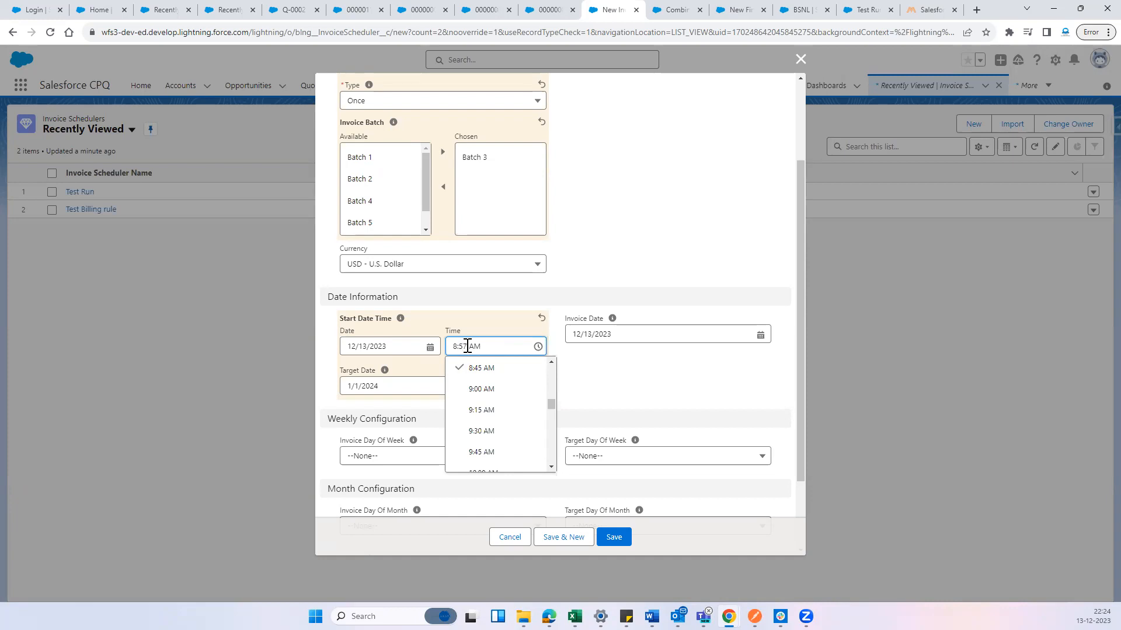
click(617, 403)
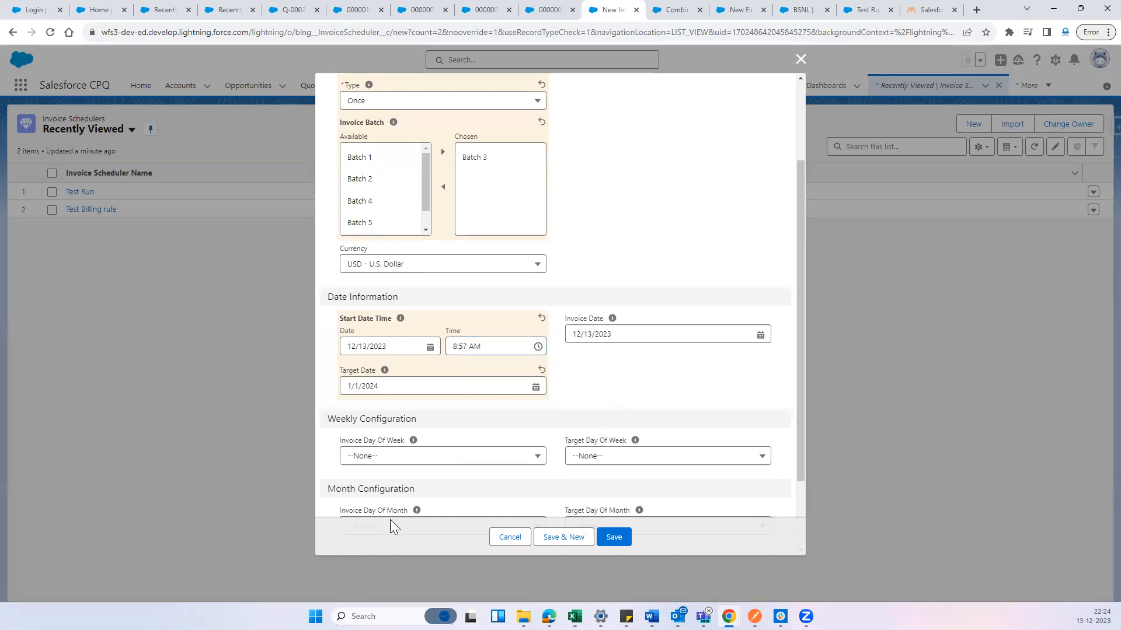
scroll(525, 413, down, 1)
click(616, 540)
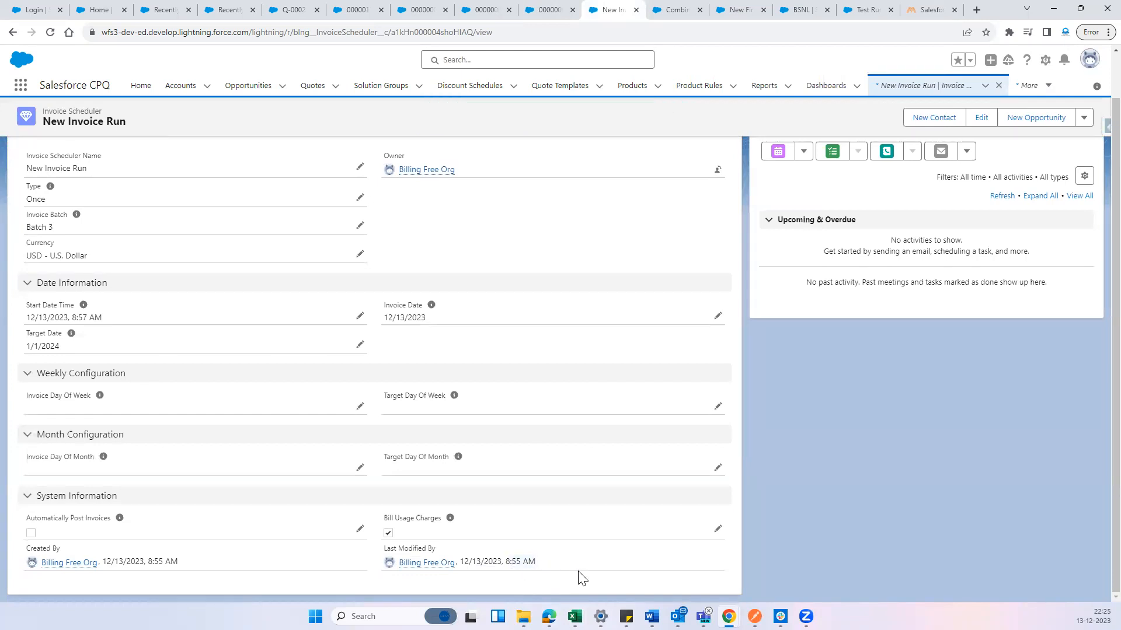
Check the New Invoice Run scheduler's related invoice runs and error logs, reloading the page to refresh them
scroll(222, 338, up, 3)
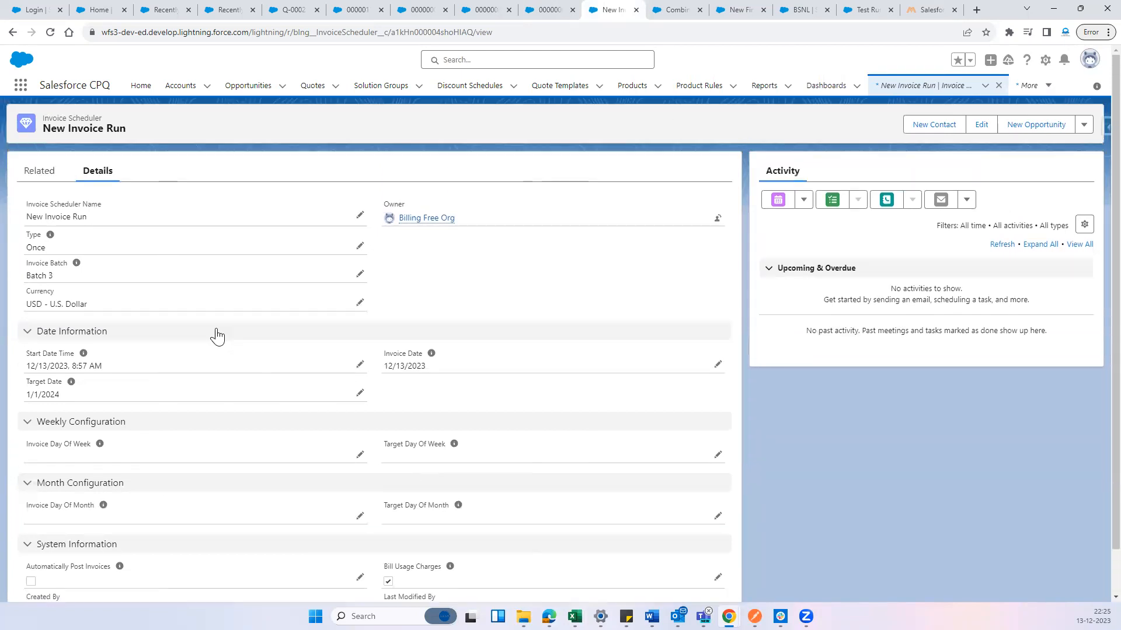
click(57, 180)
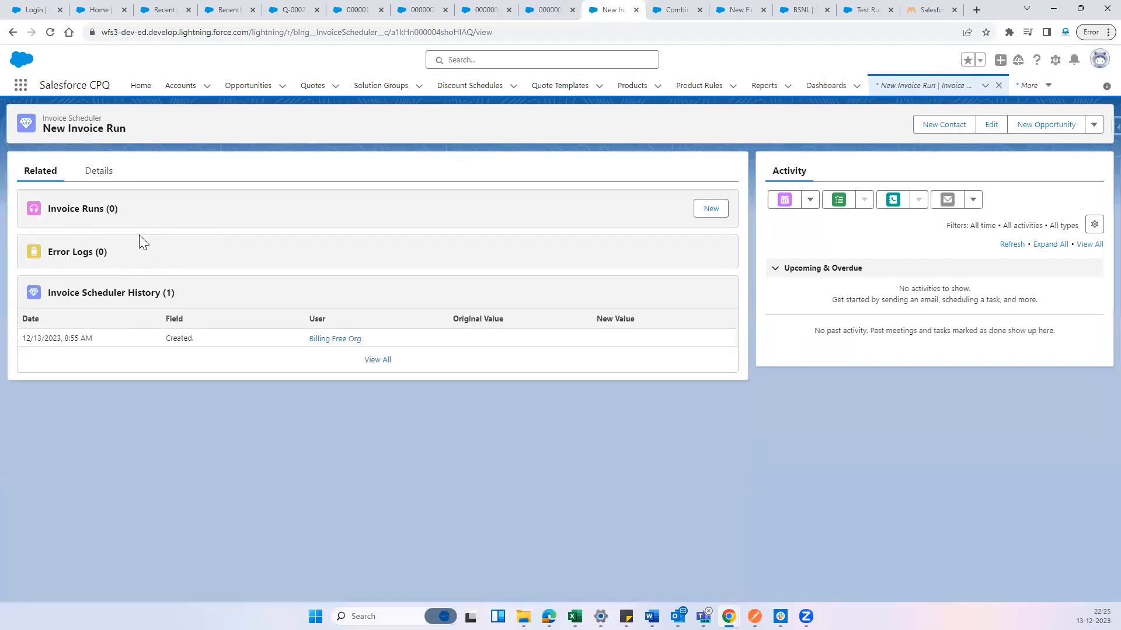
drag(139, 235, 44, 204)
click(324, 221)
click(50, 32)
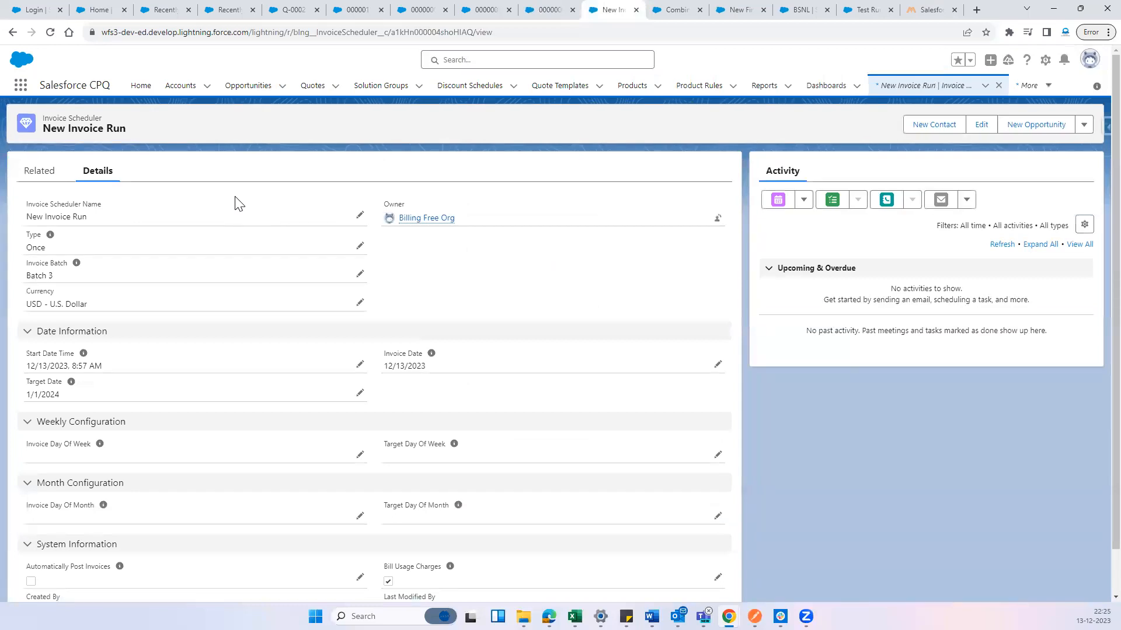
click(39, 172)
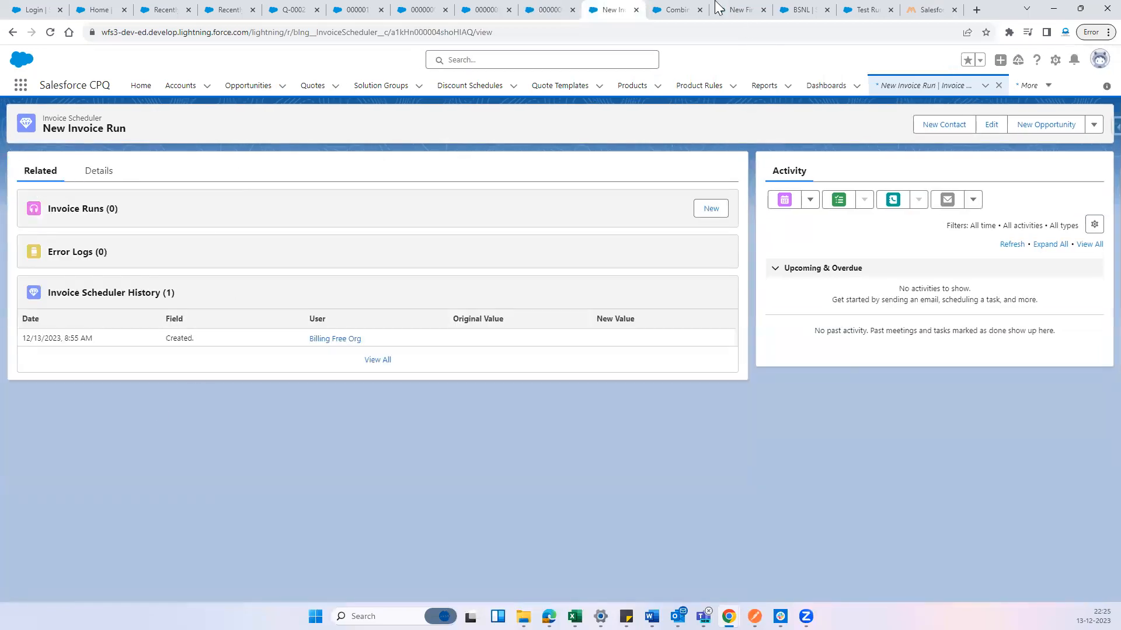
Open Salesforce Setup, search it for "jobs" and display the Scheduled Jobs page
click(1055, 59)
click(1009, 93)
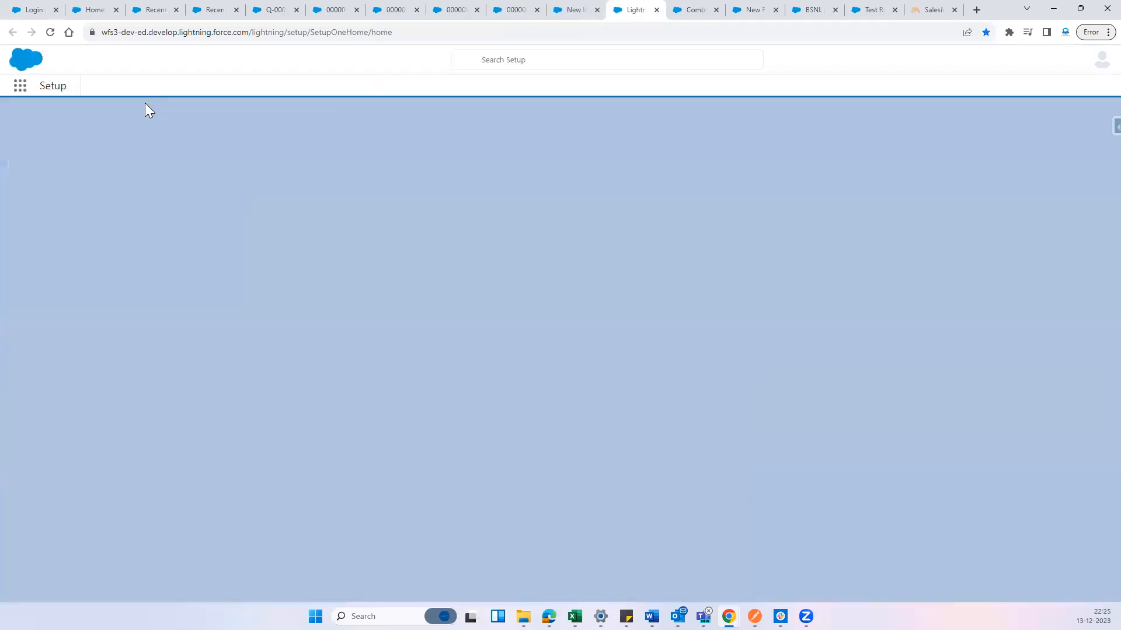
click(76, 118)
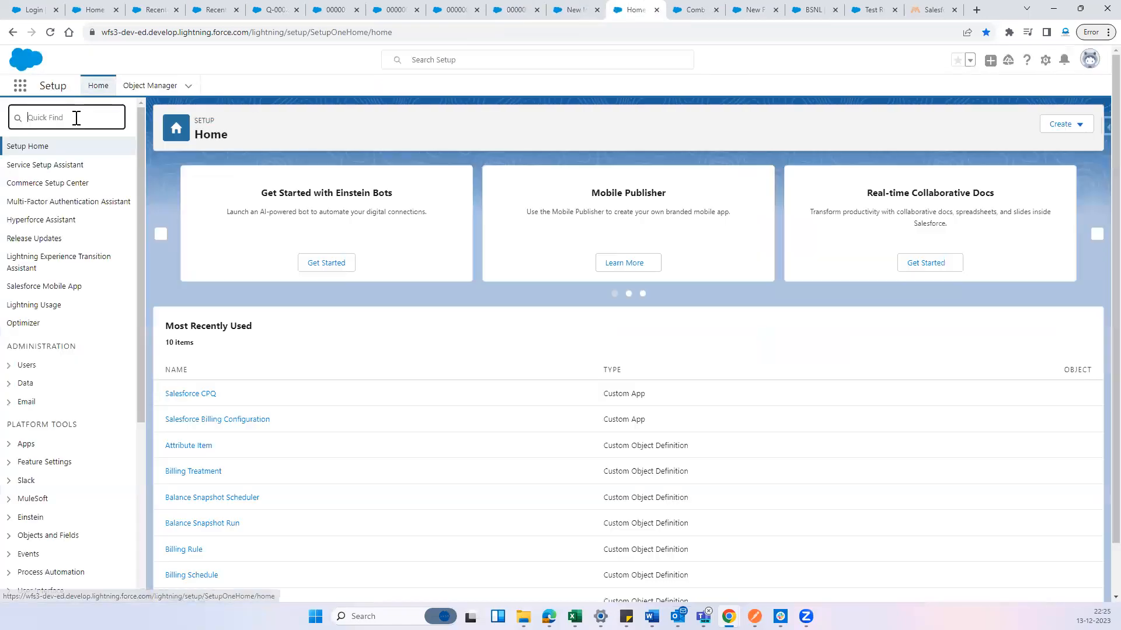
text(jobs)
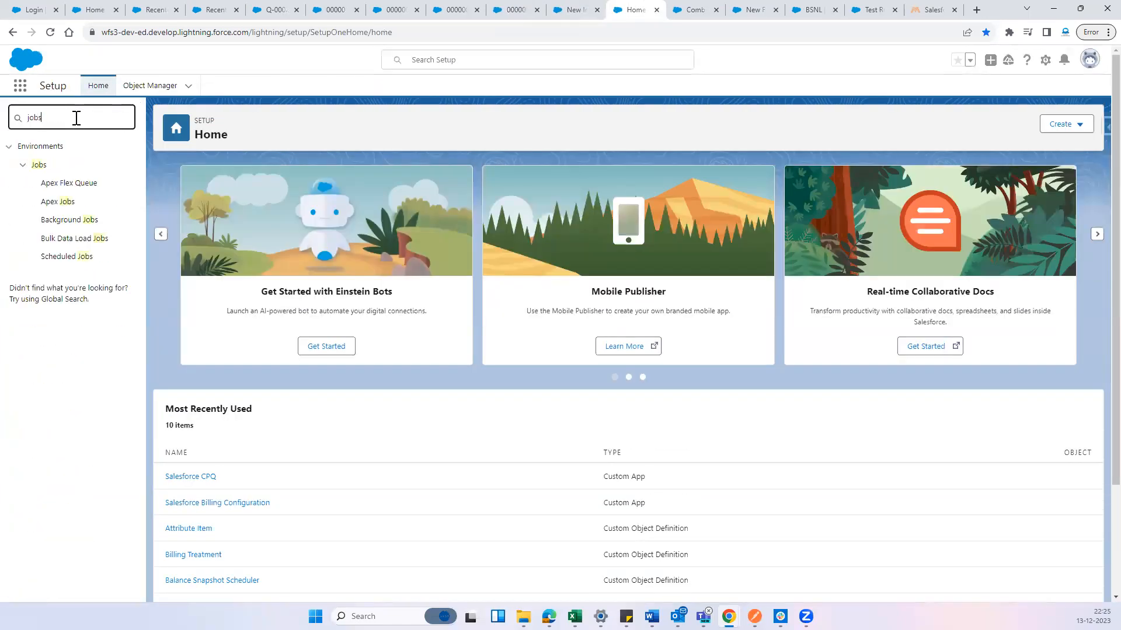
click(68, 261)
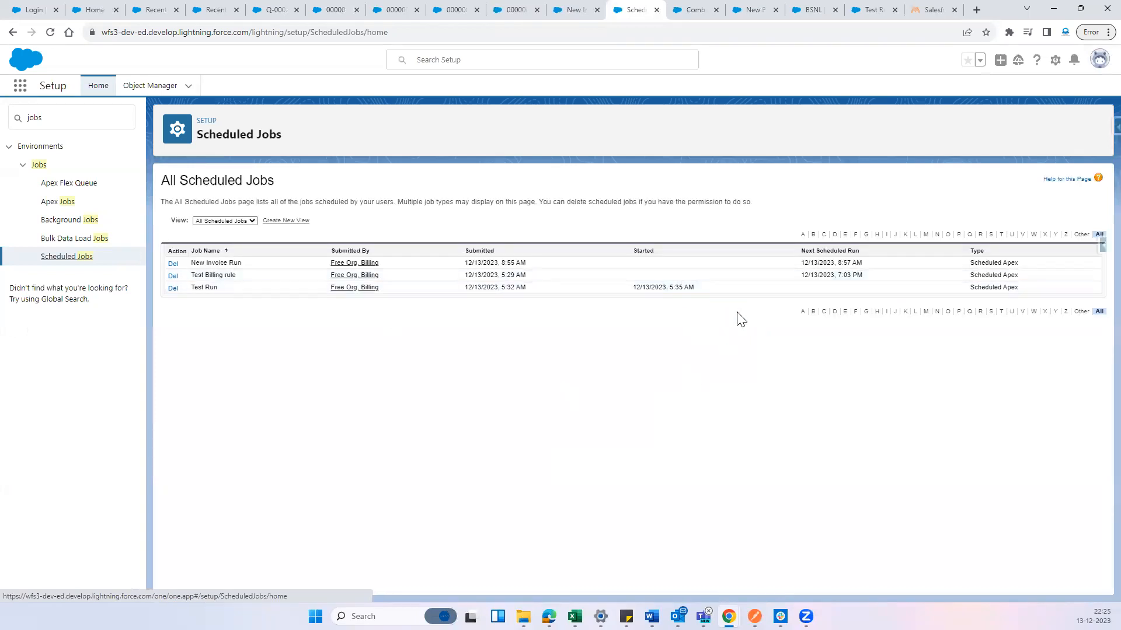
Check the next scheduled run time of the New Invoice Run job and reload the Scheduled Jobs page
drag(862, 264, 790, 269)
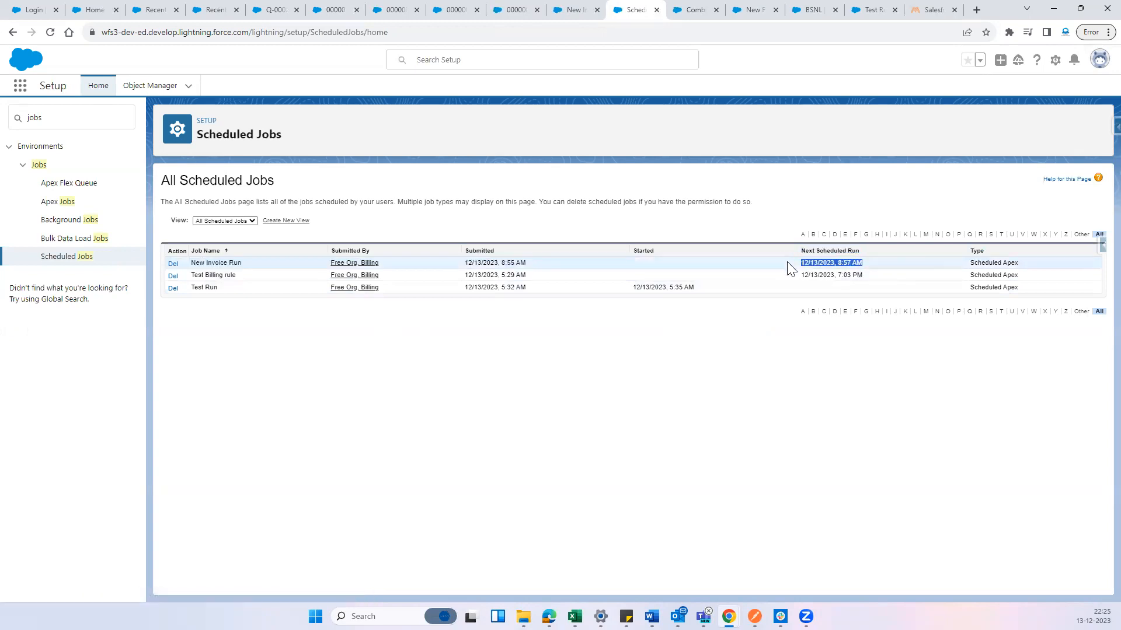
drag(868, 260, 798, 261)
click(783, 370)
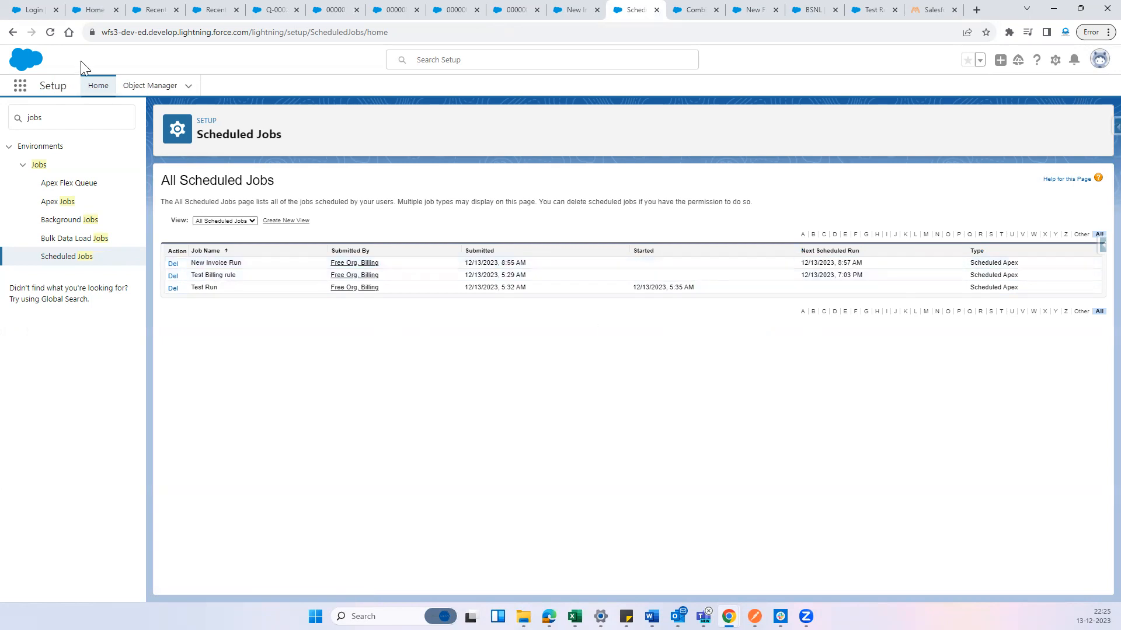
click(50, 33)
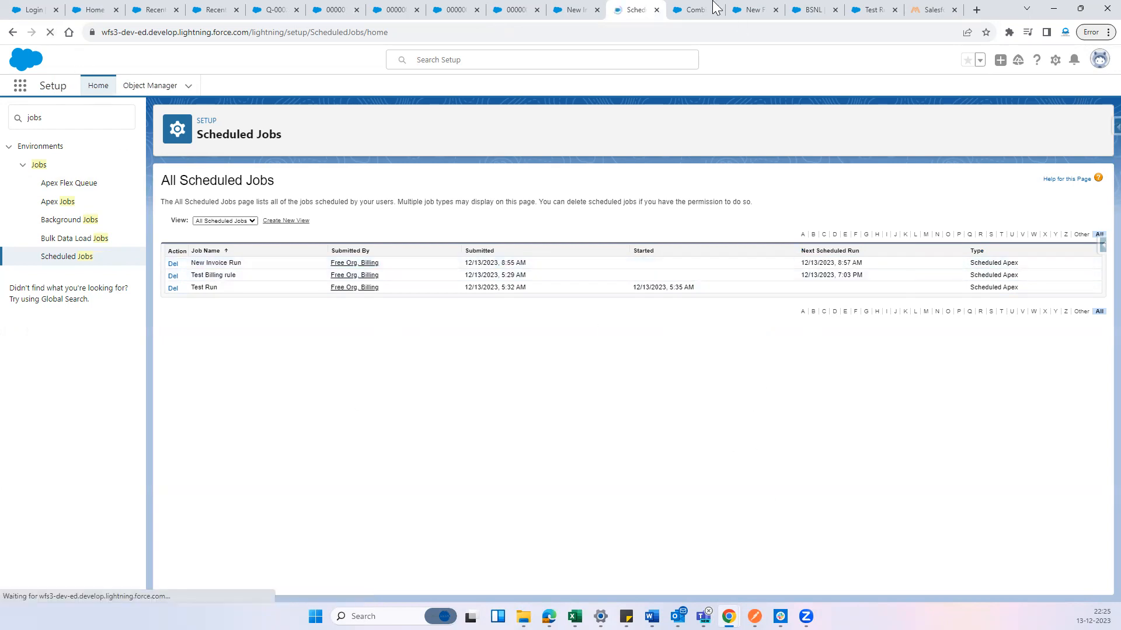
Return to the New Invoice Run scheduler record and view its details
click(701, 8)
click(584, 8)
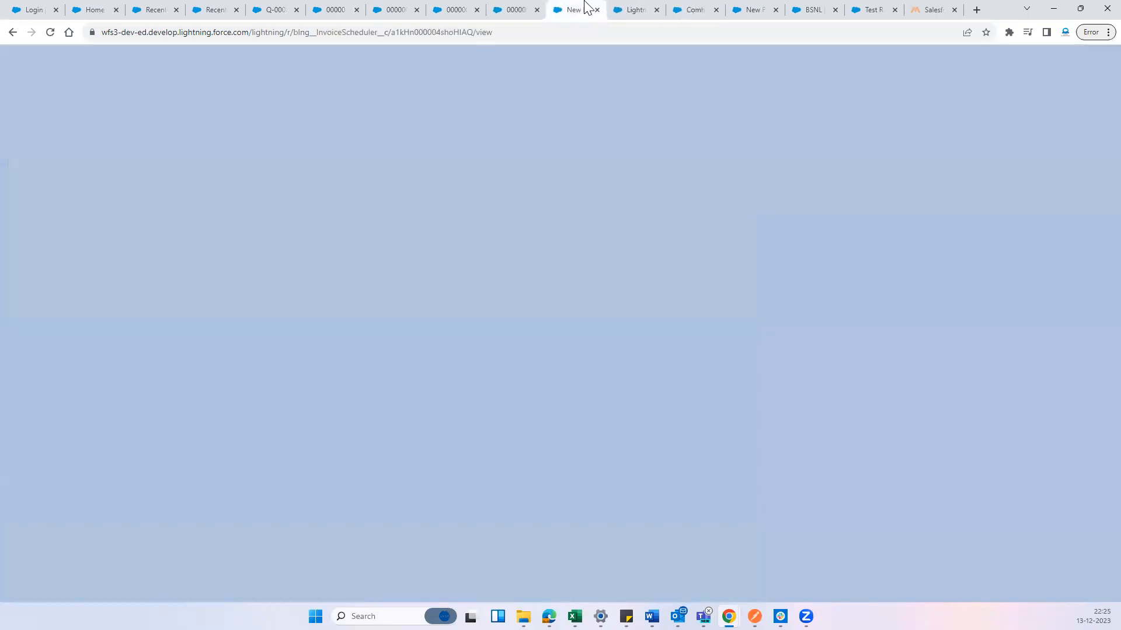
click(93, 171)
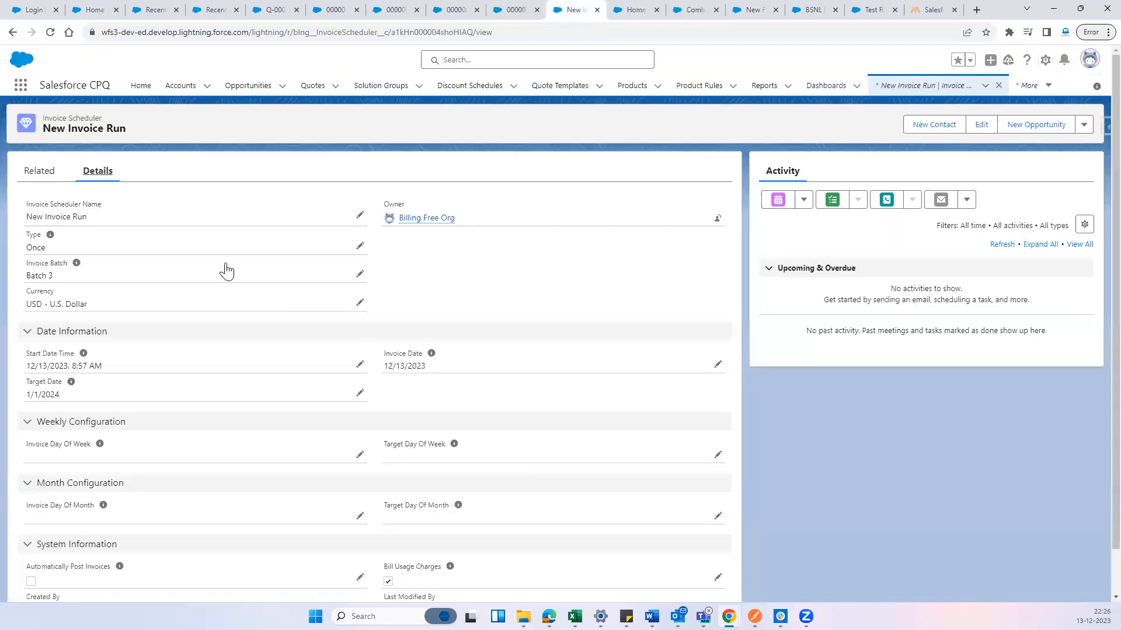
Check when the New Invoice Run scheduler was last modified, and close the New Finances Book and BSNL product pages
scroll(448, 383, down, 2)
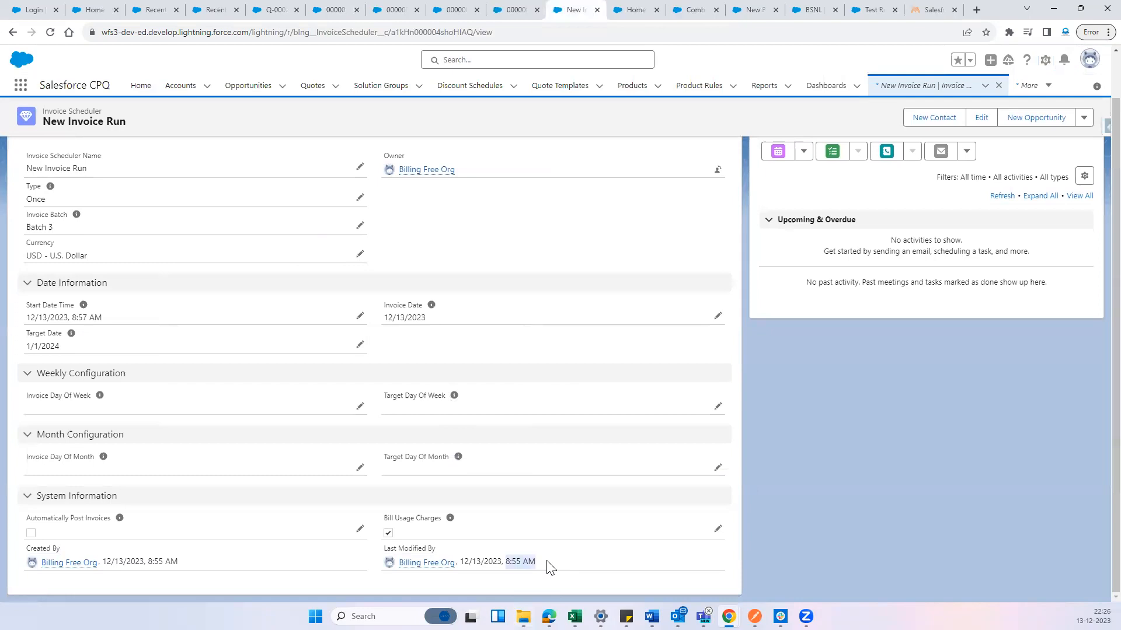
drag(538, 562, 510, 562)
click(696, 9)
click(748, 8)
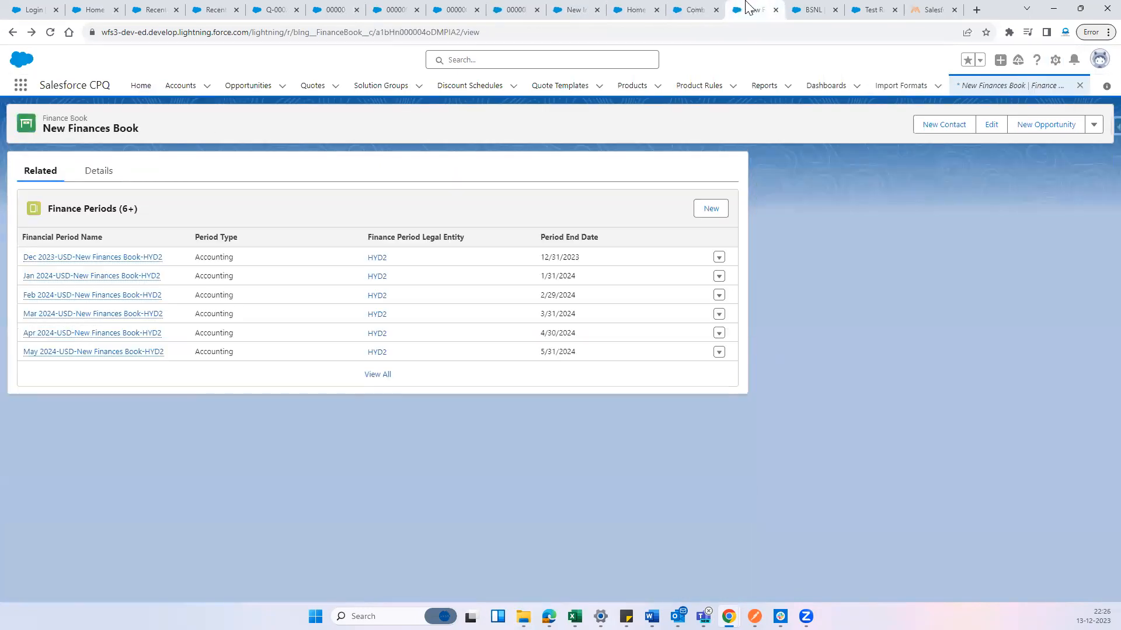
key(ctrl+w)
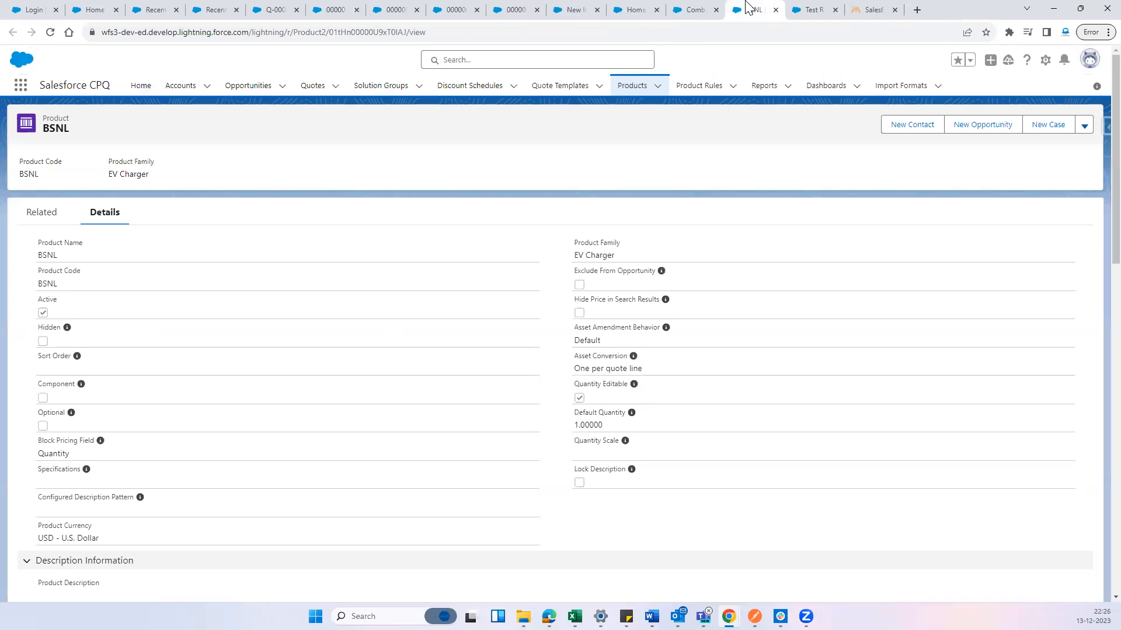
key(ctrl+w)
Return to the Scheduled Jobs page and reload it repeatedly to check whether the New Invoice Run job has started
click(702, 7)
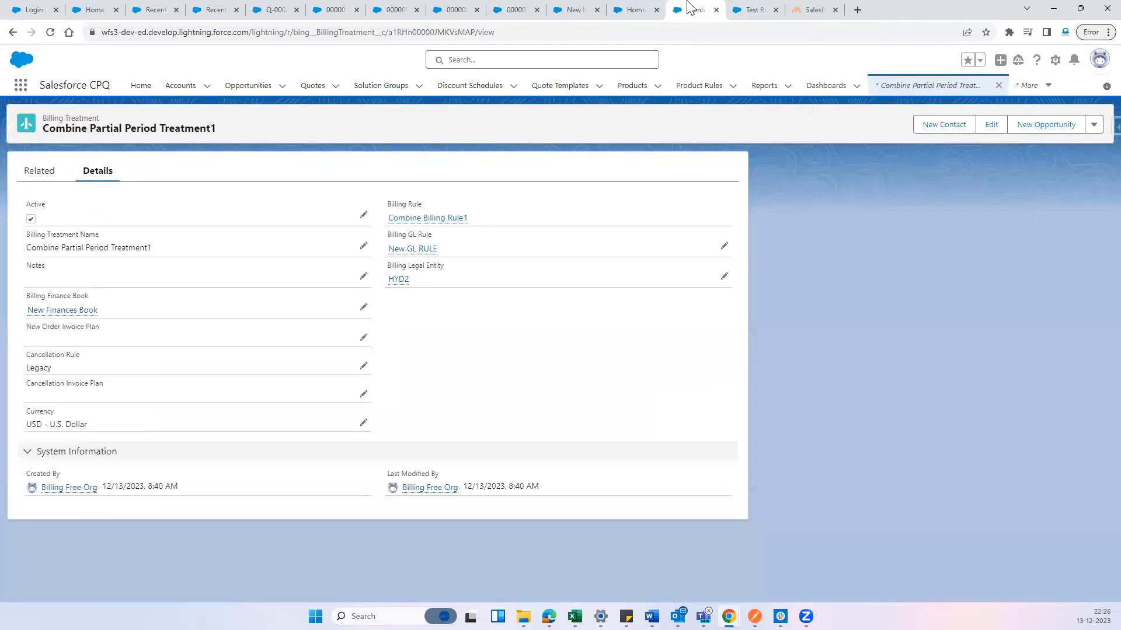
click(654, 8)
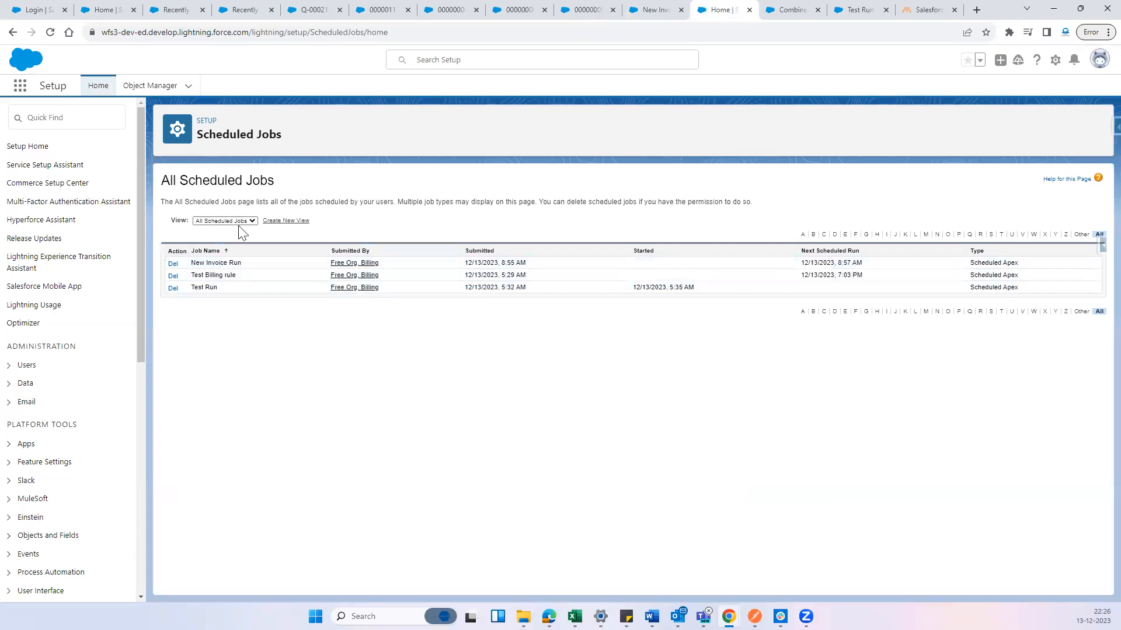
click(48, 35)
click(50, 34)
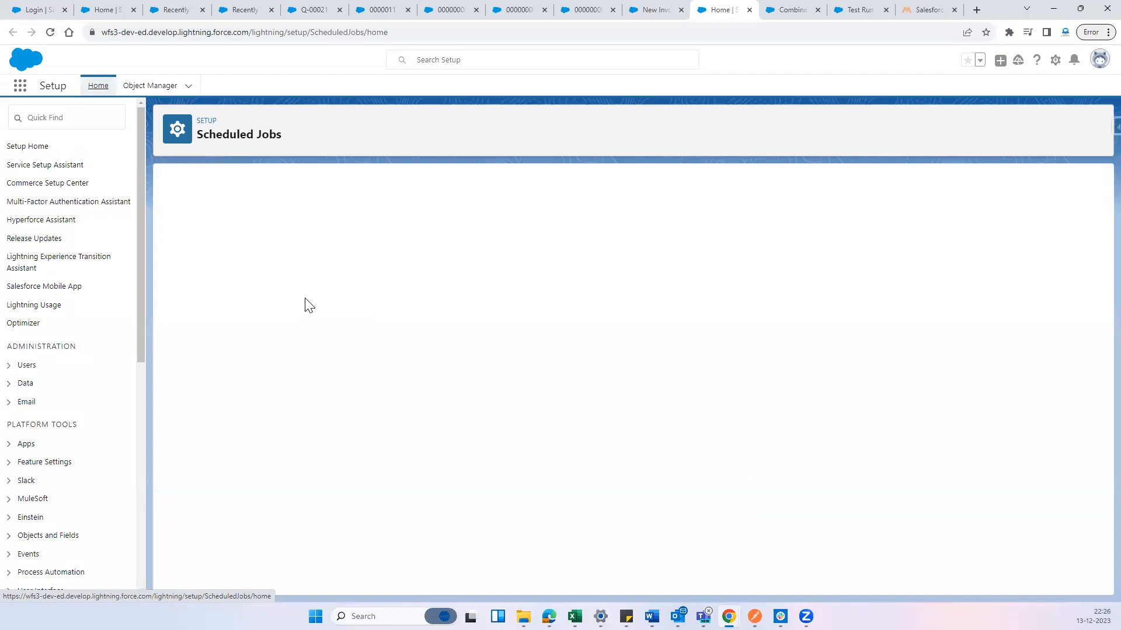
click(49, 32)
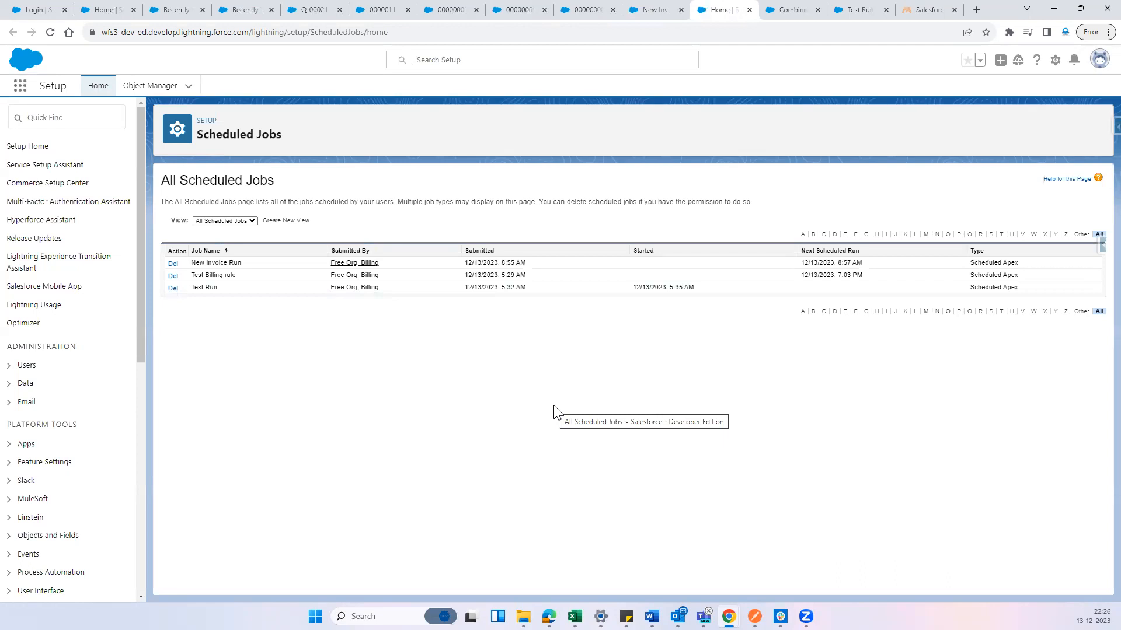
click(51, 33)
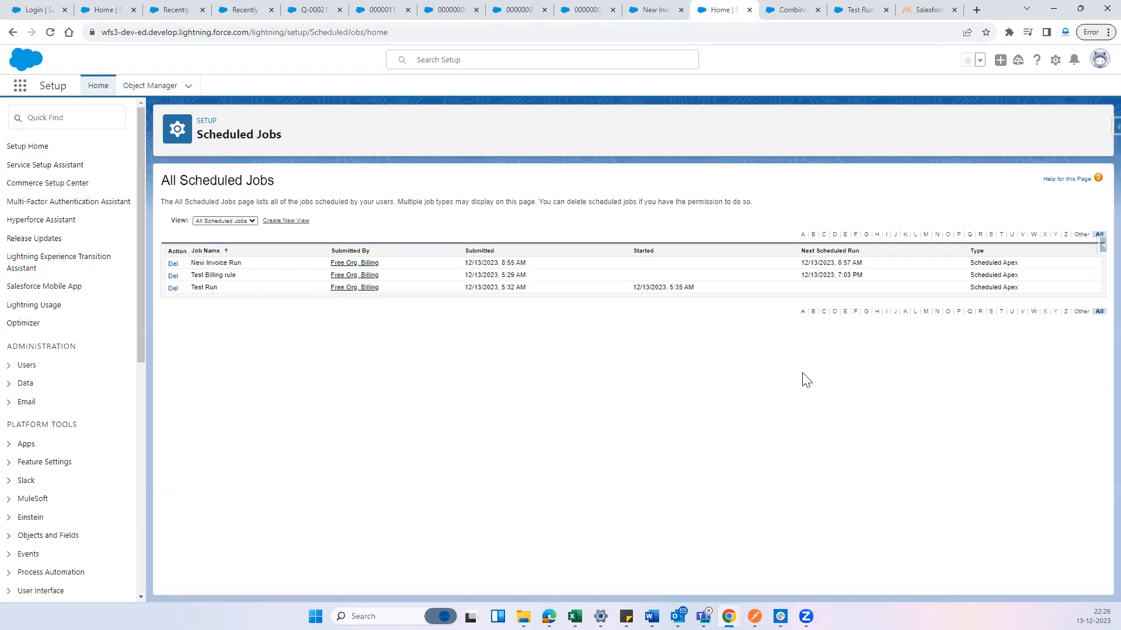
click(49, 33)
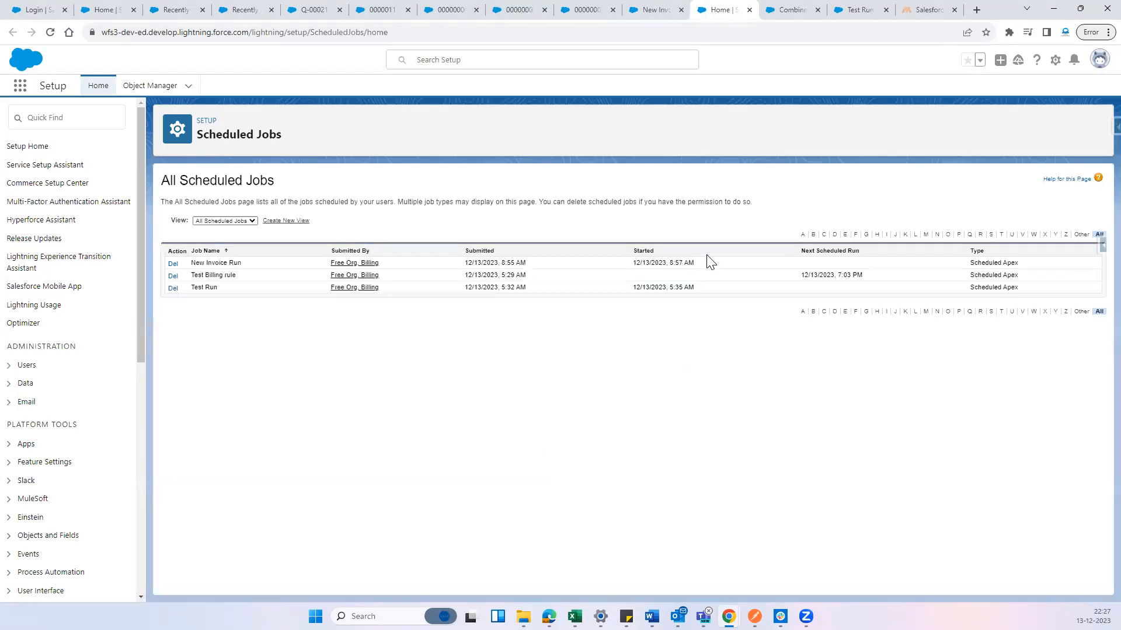
drag(707, 256, 644, 259)
click(705, 282)
Return to the New Invoice Run scheduler record, reload it and display its related invoice runs and error logs
click(610, 7)
click(663, 7)
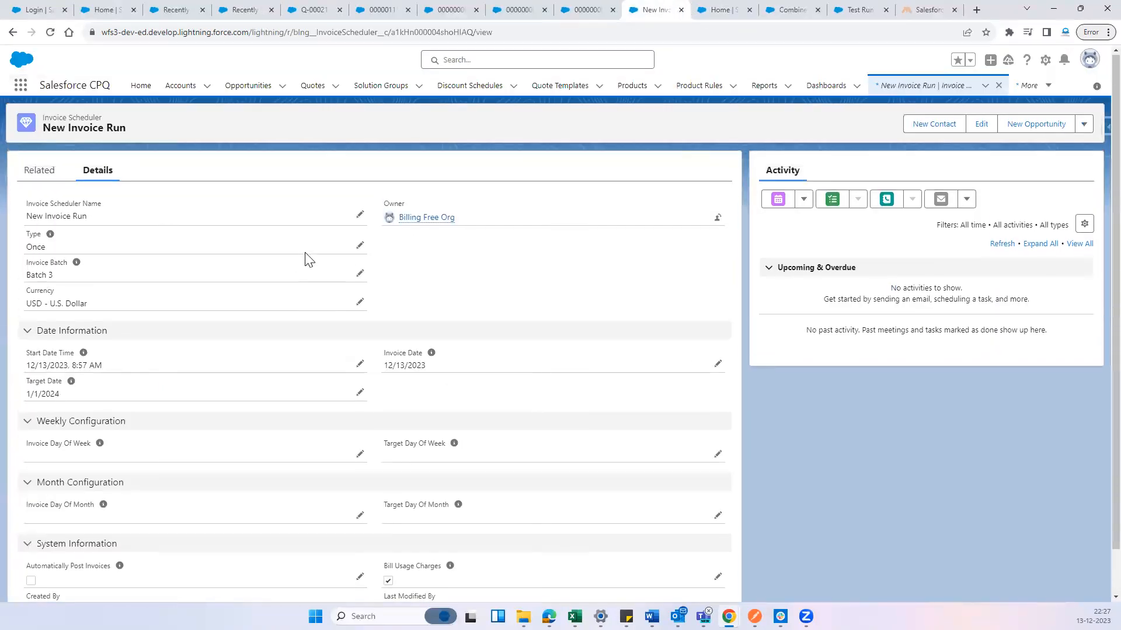
click(37, 171)
click(50, 32)
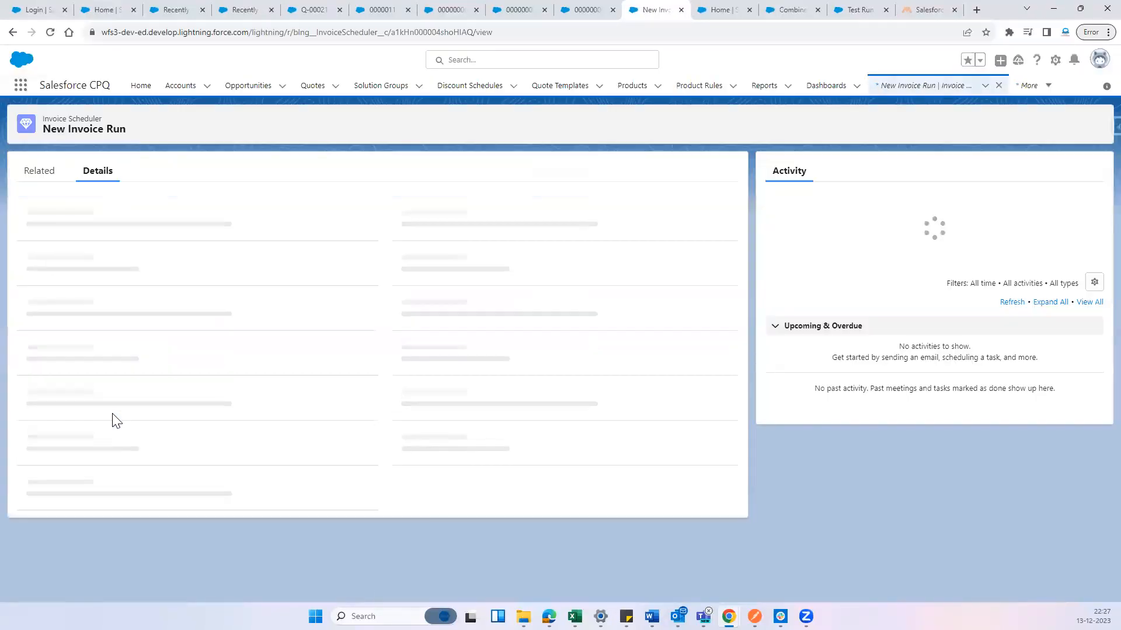
click(46, 174)
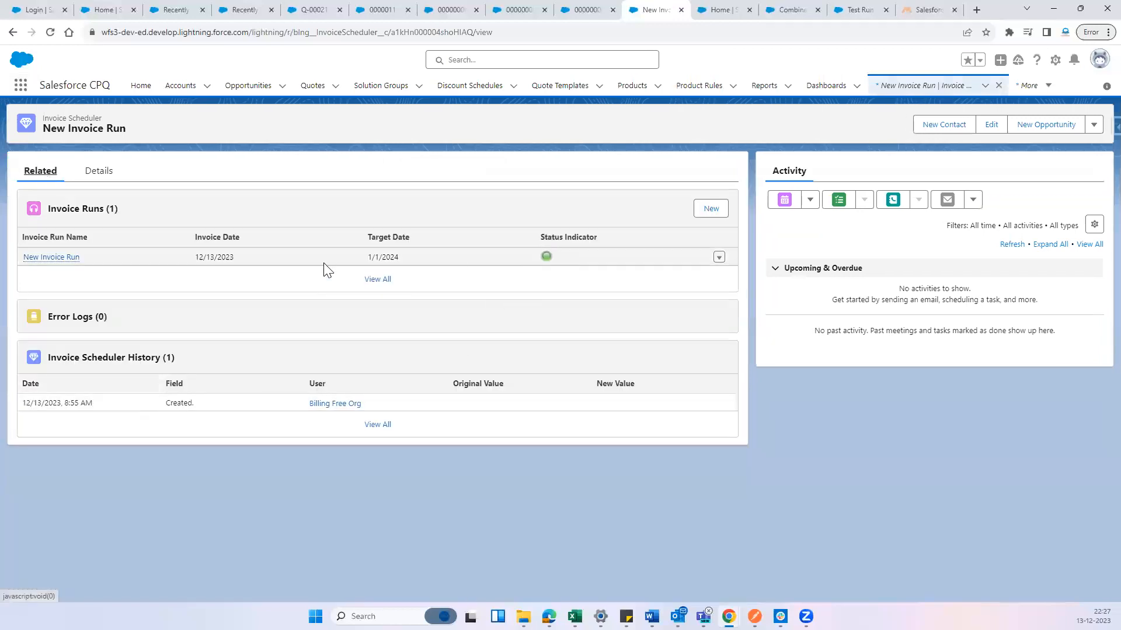
From the New Invoice Run invoice run, open University of Arizona's invoice and list all its invoice lines
click(63, 262)
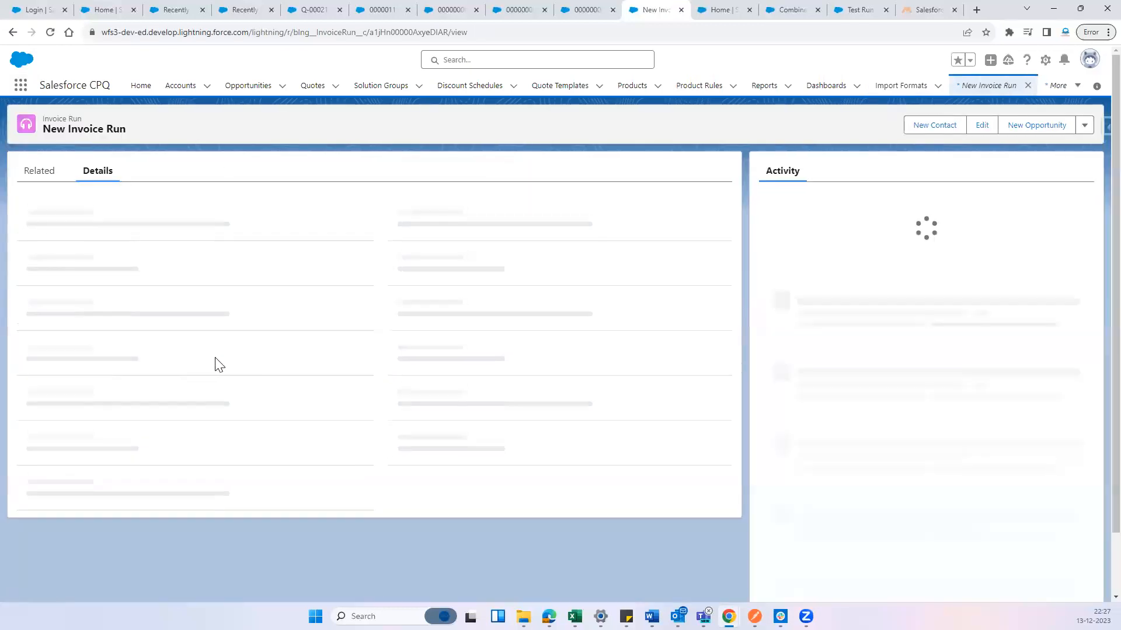
click(41, 171)
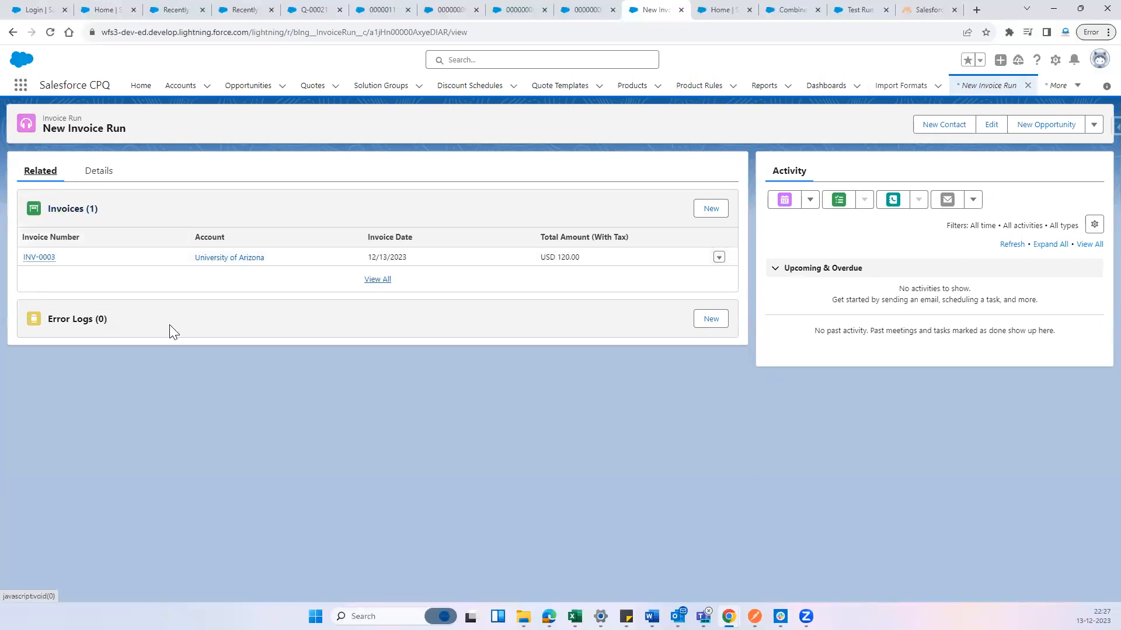
click(46, 259)
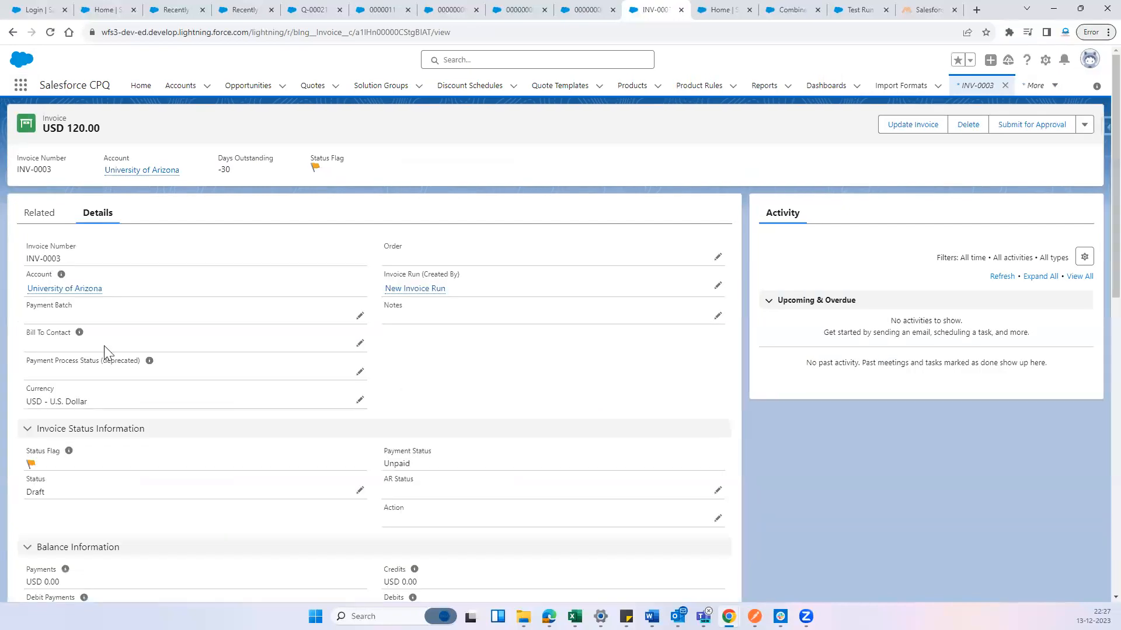
click(39, 216)
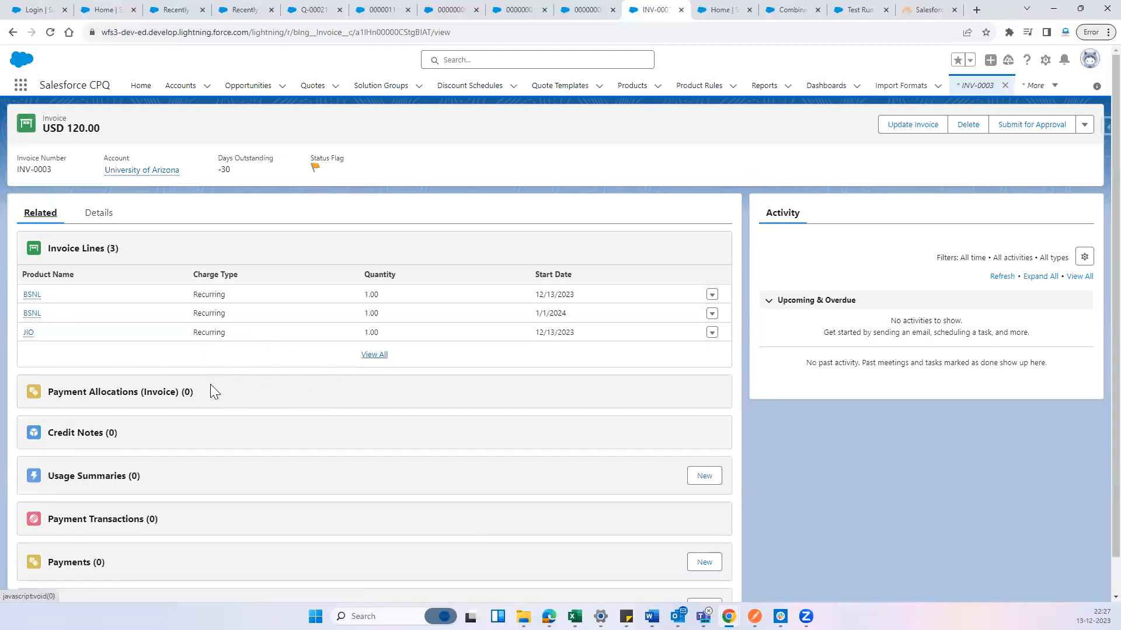
click(374, 354)
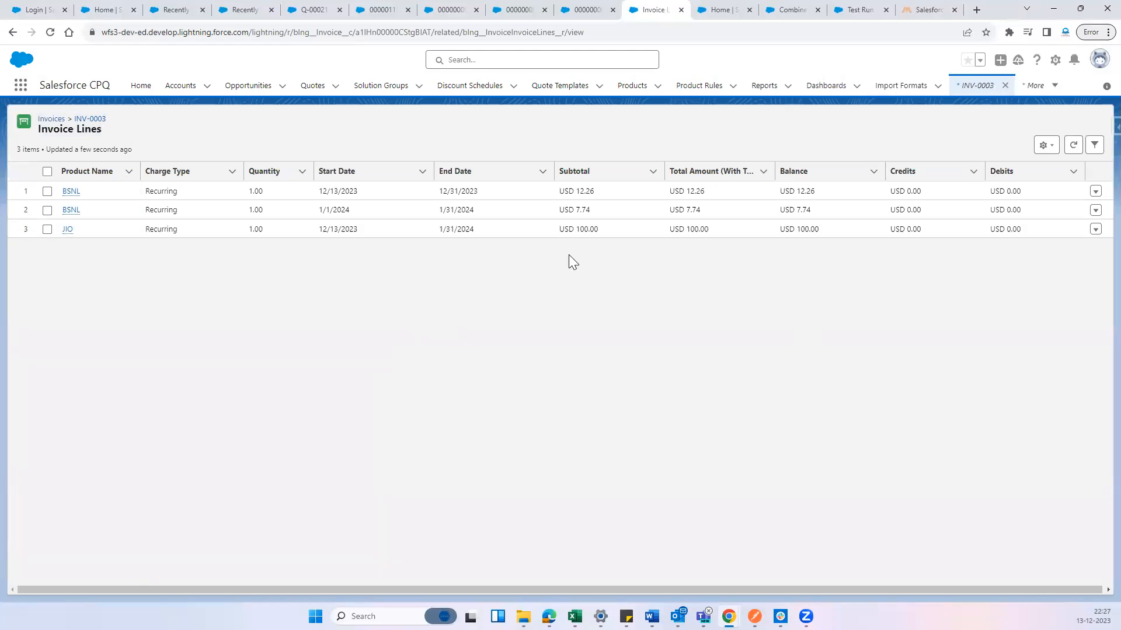
Examine the start date, end date and subtotal of the JIO invoice line
drag(320, 230, 521, 235)
drag(551, 228, 707, 328)
click(704, 328)
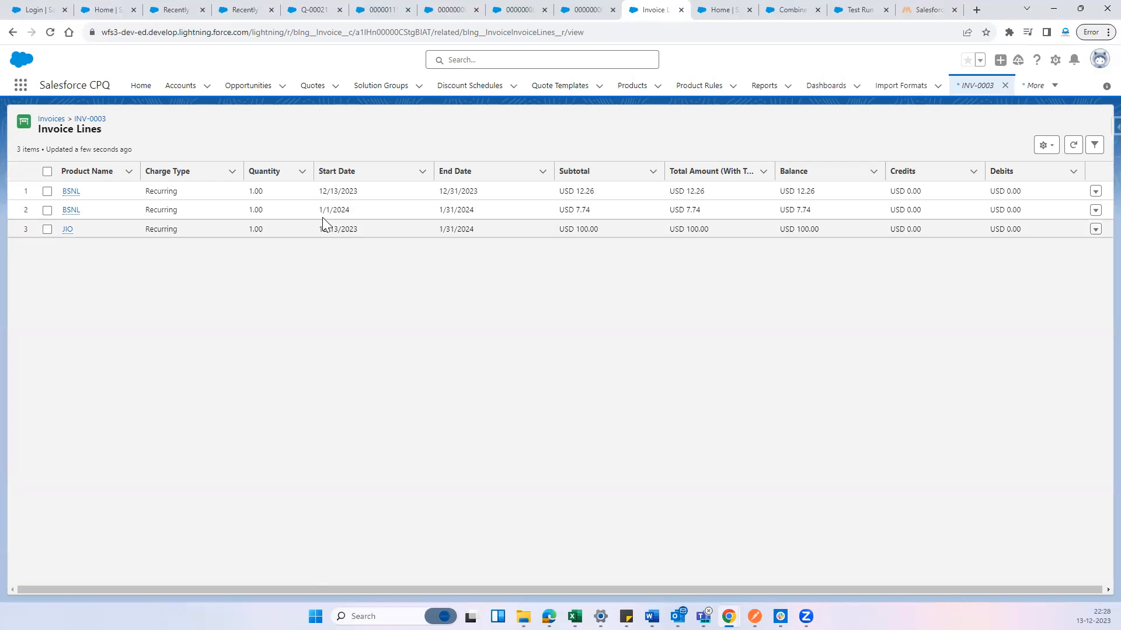
Compare the start and end dates of the two BSNL invoice lines to see how the billing period is split
drag(317, 211, 350, 210)
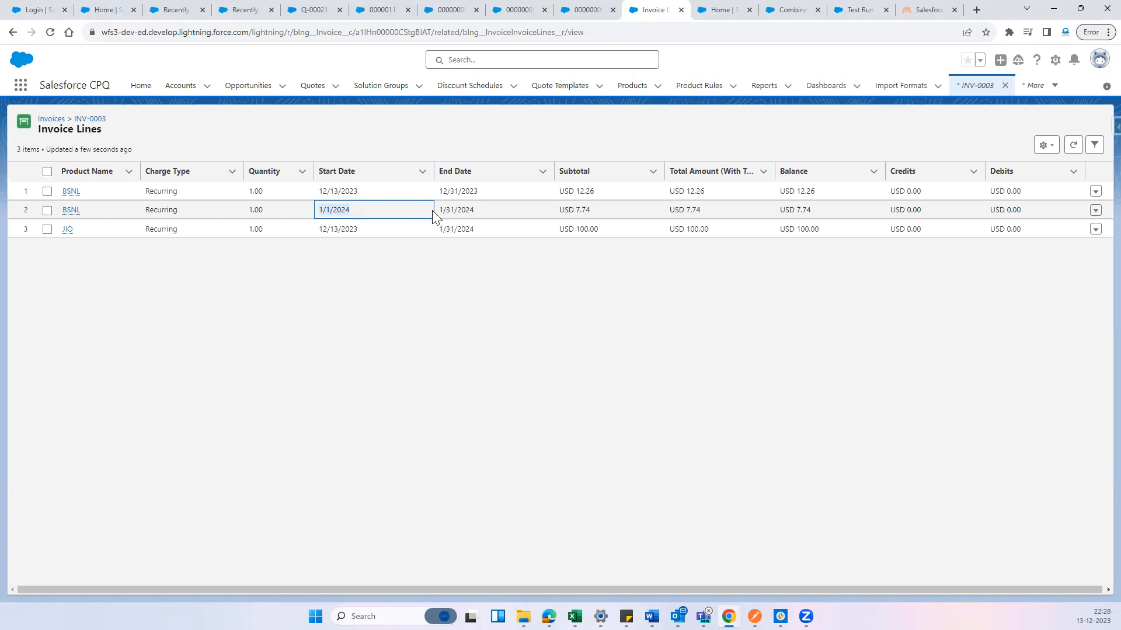
drag(437, 209, 489, 216)
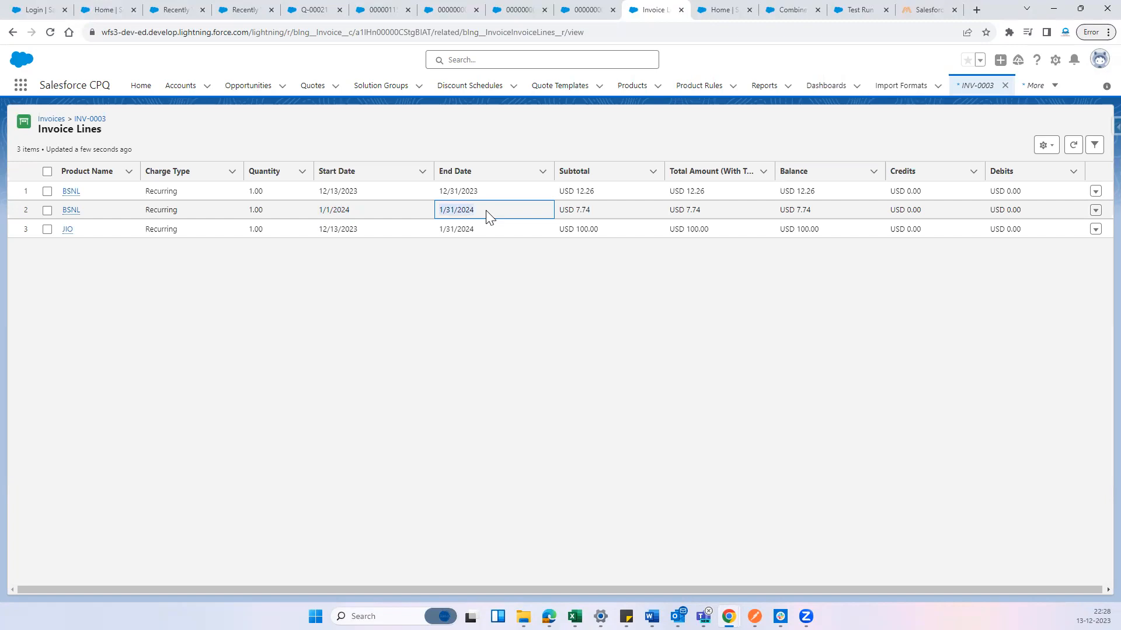
click(460, 307)
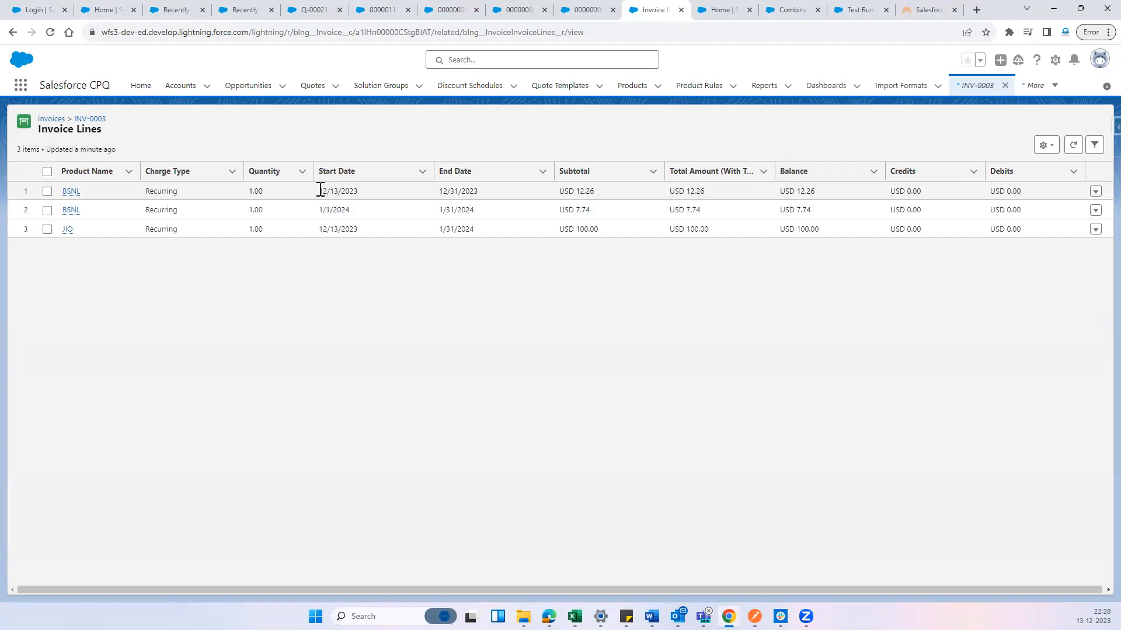
drag(320, 190, 359, 193)
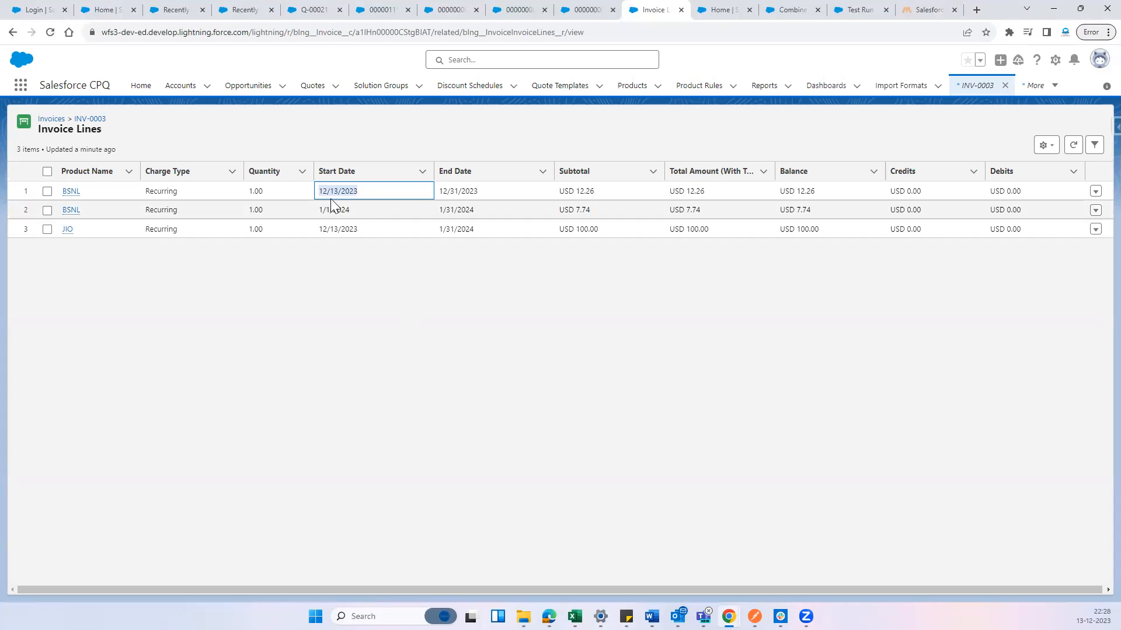
click(433, 286)
drag(439, 190, 482, 197)
click(485, 193)
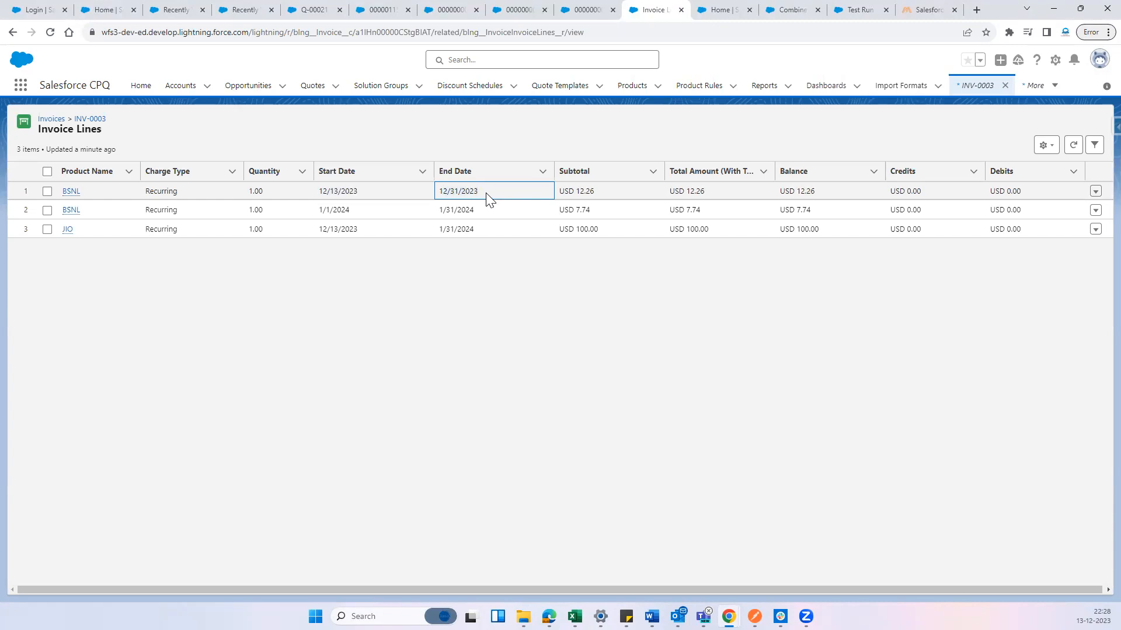
click(469, 293)
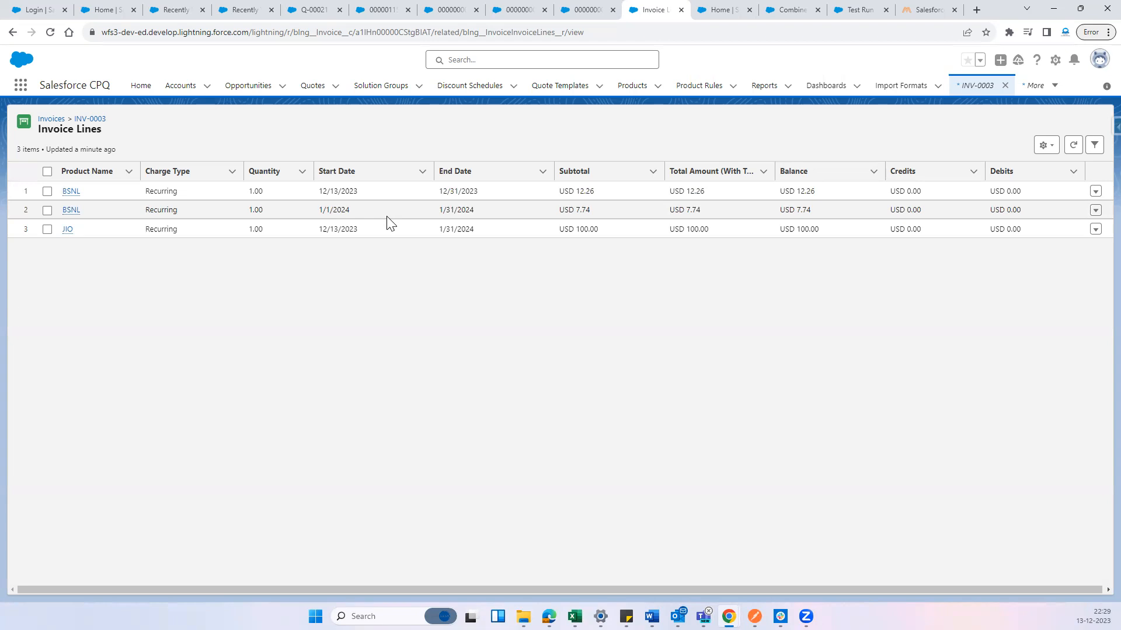
drag(319, 209, 479, 211)
click(500, 284)
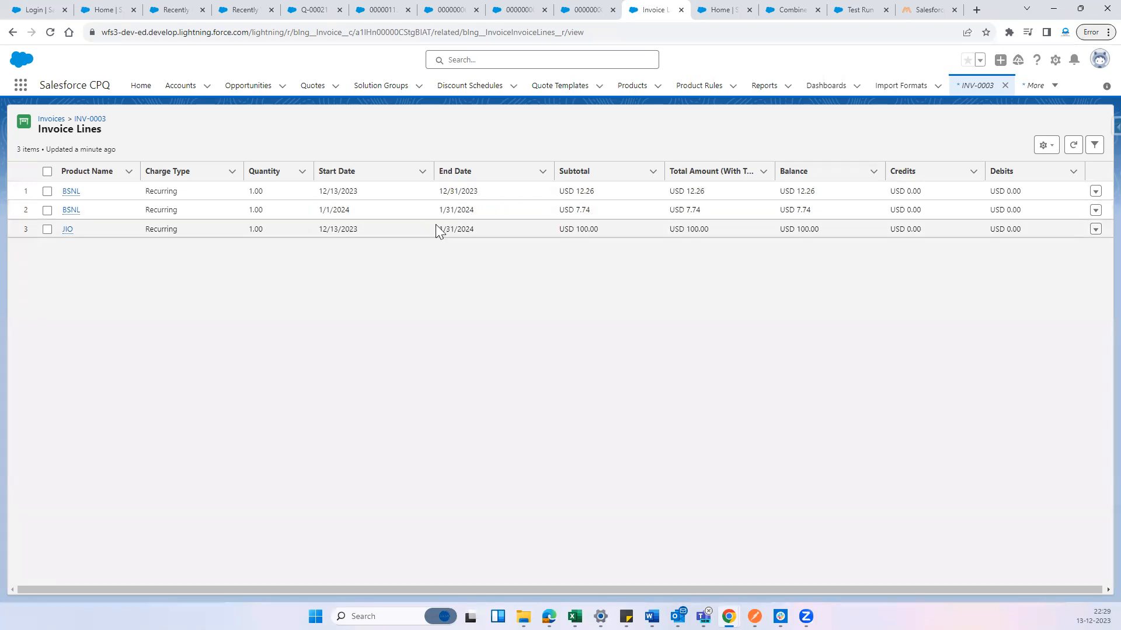
Open both BSNL invoice lines in separate tabs and examine the first line's price information
middle_click(69, 191)
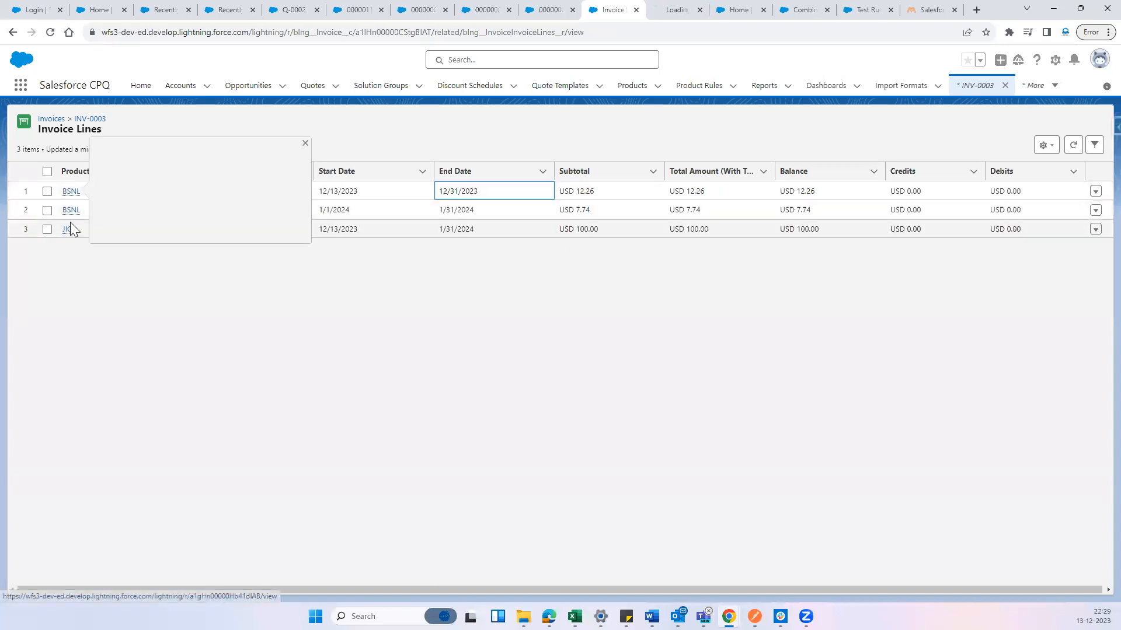
middle_click(71, 211)
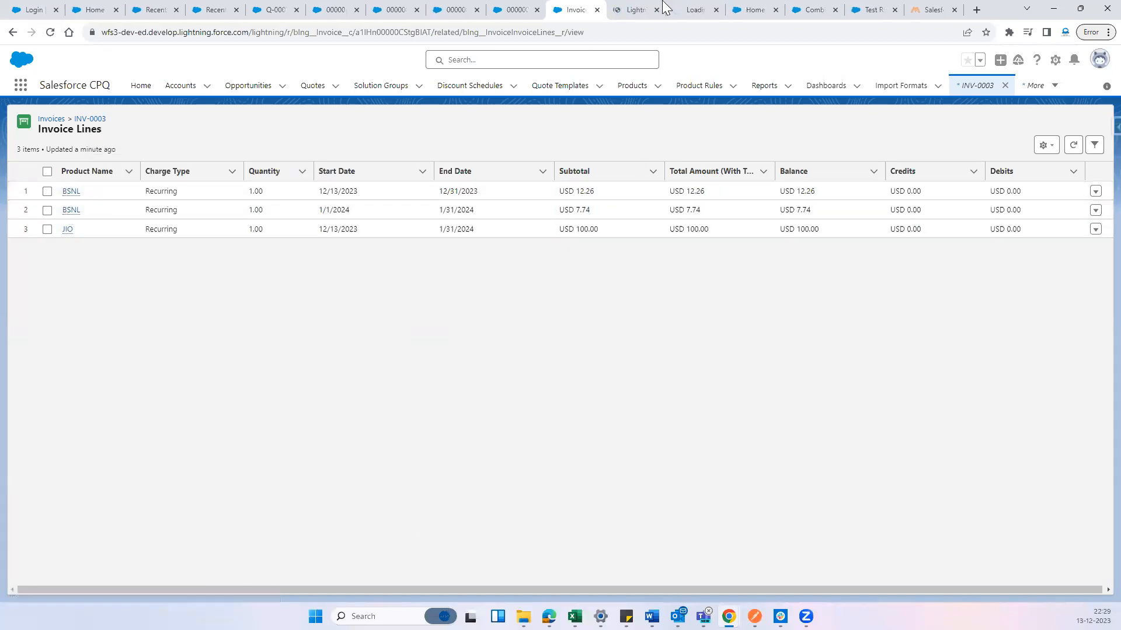
click(619, 7)
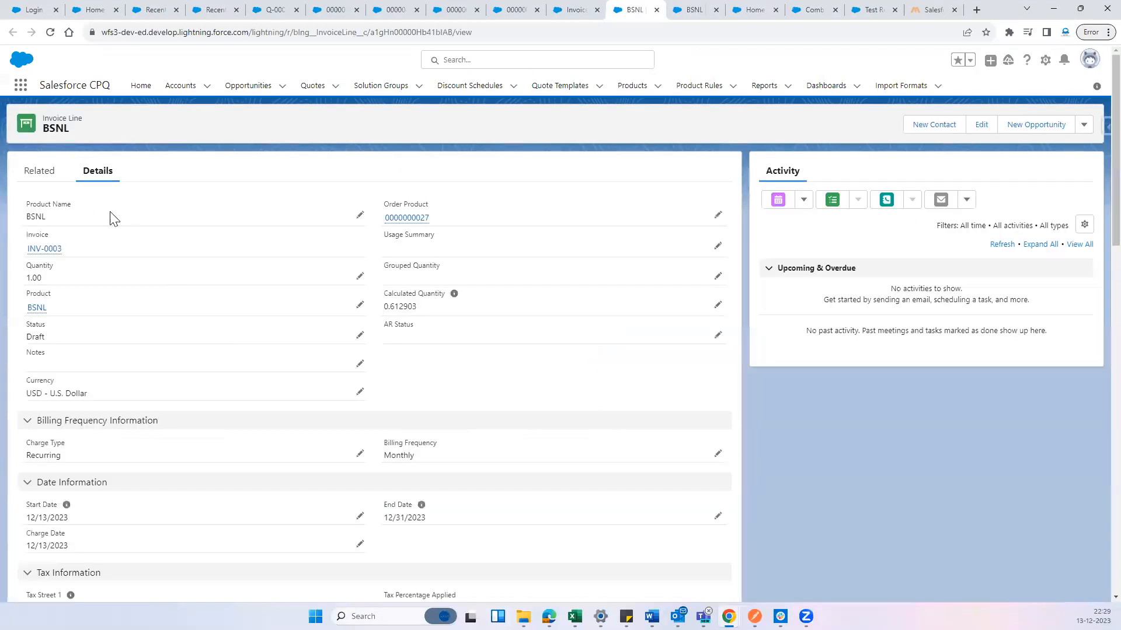
scroll(222, 359, down, 4)
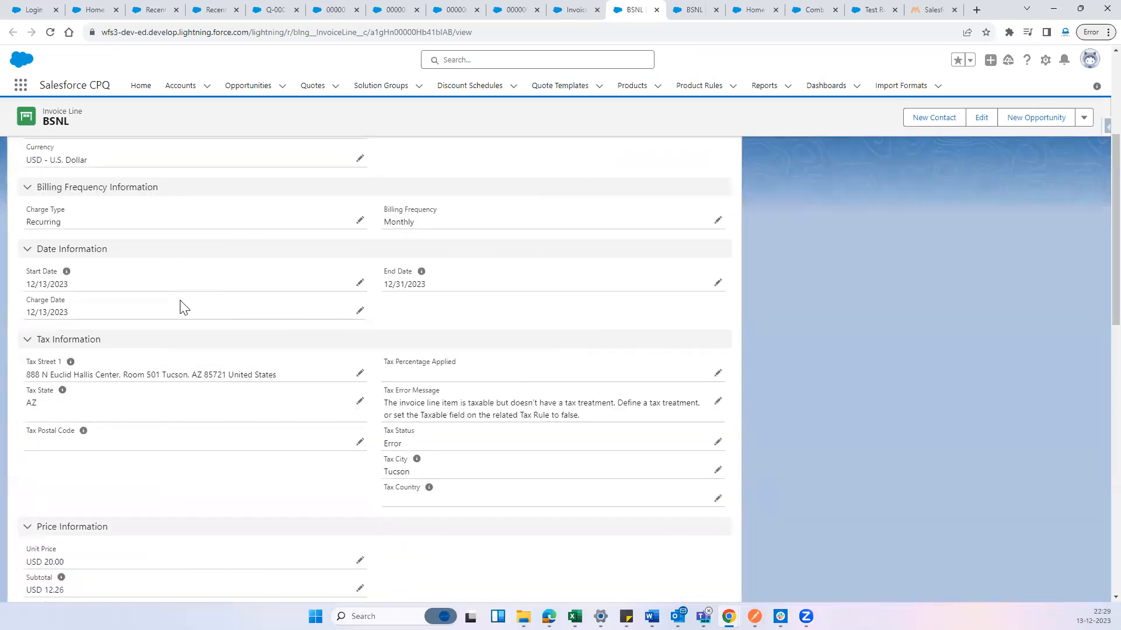
scroll(184, 307, down, 6)
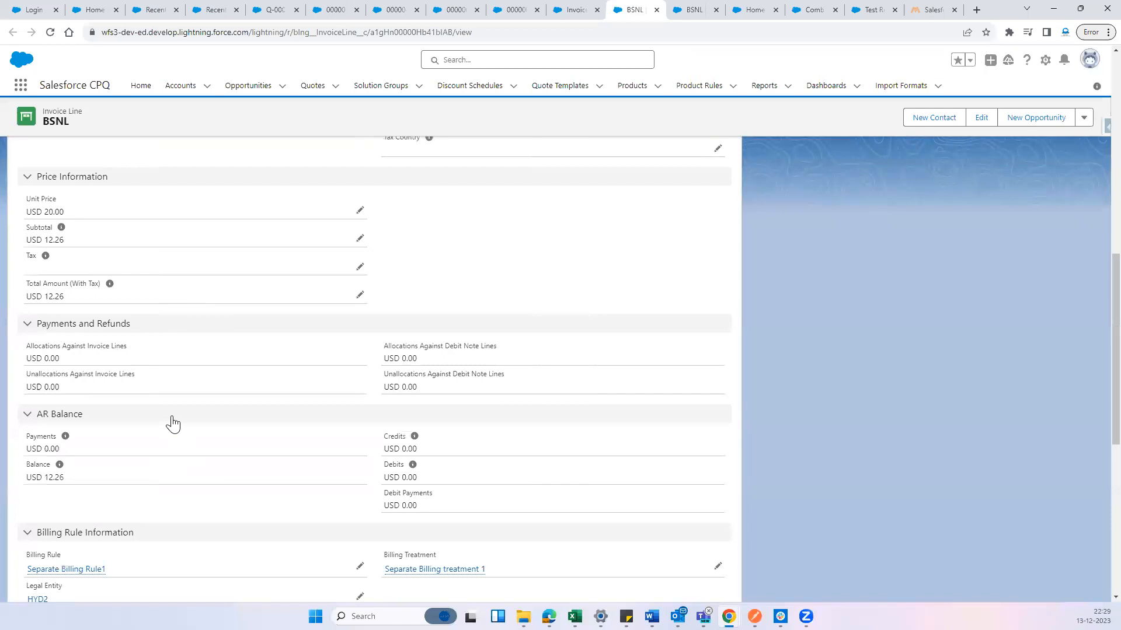
scroll(173, 425, up, 1)
drag(72, 271, 31, 299)
click(446, 316)
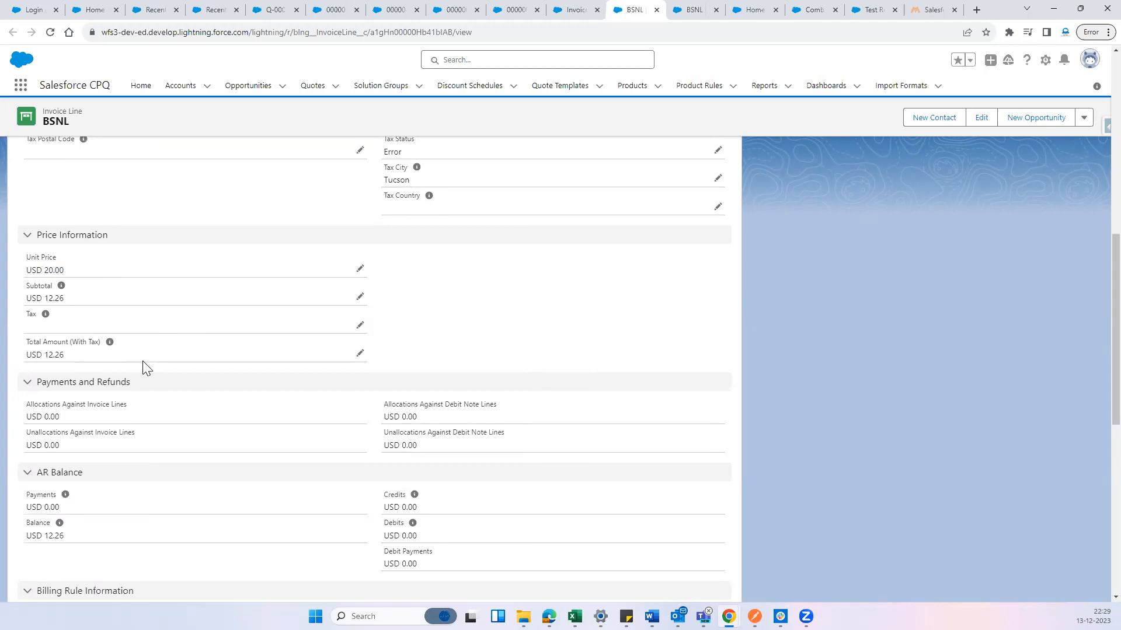
Check the start and end dates in the first BSNL invoice line's date information
scroll(146, 368, up, 6)
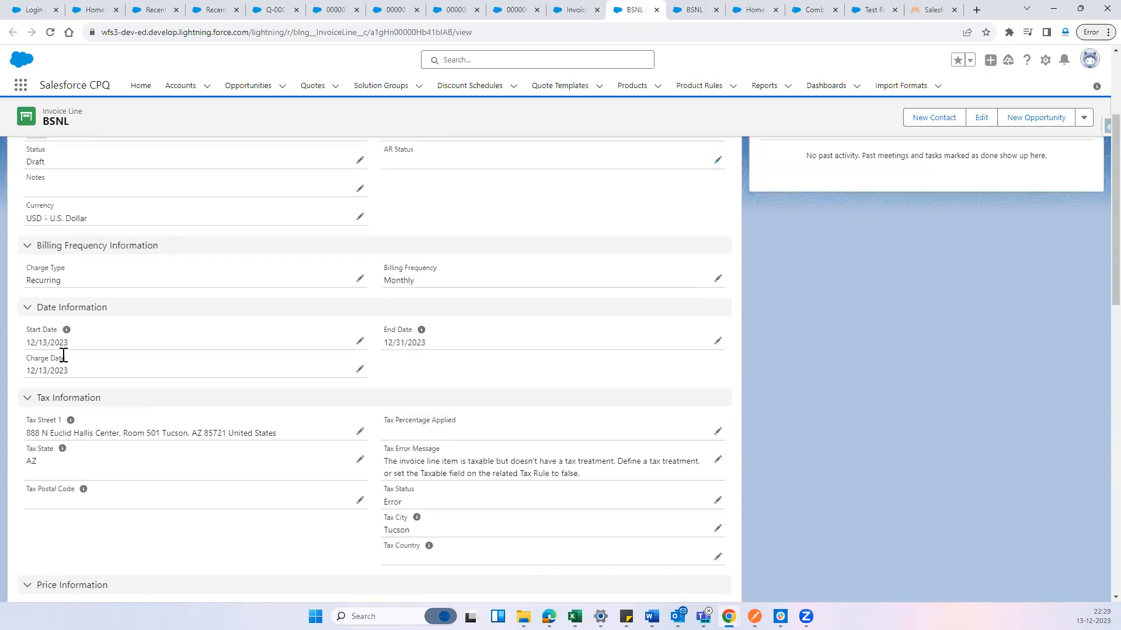
drag(82, 347, 26, 343)
drag(432, 348, 382, 345)
scroll(178, 412, down, 6)
scroll(552, 408, up, 9)
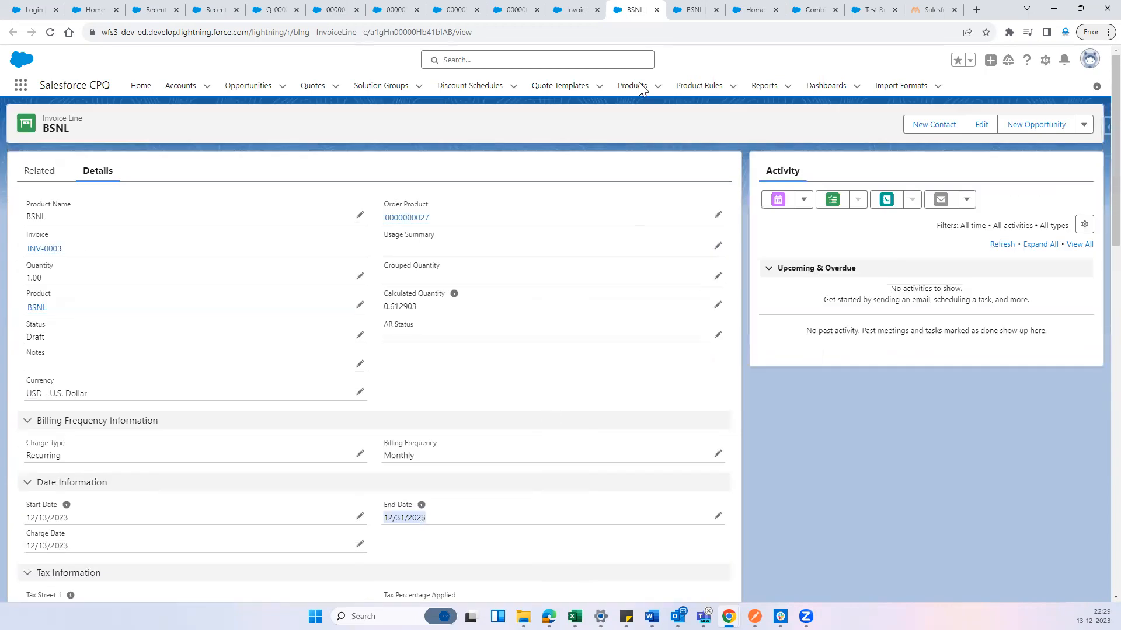
Examine the second BSNL invoice line's start date, end date and subtotal, and return to the Invoice Lines list
click(689, 10)
scroll(100, 418, down, 2)
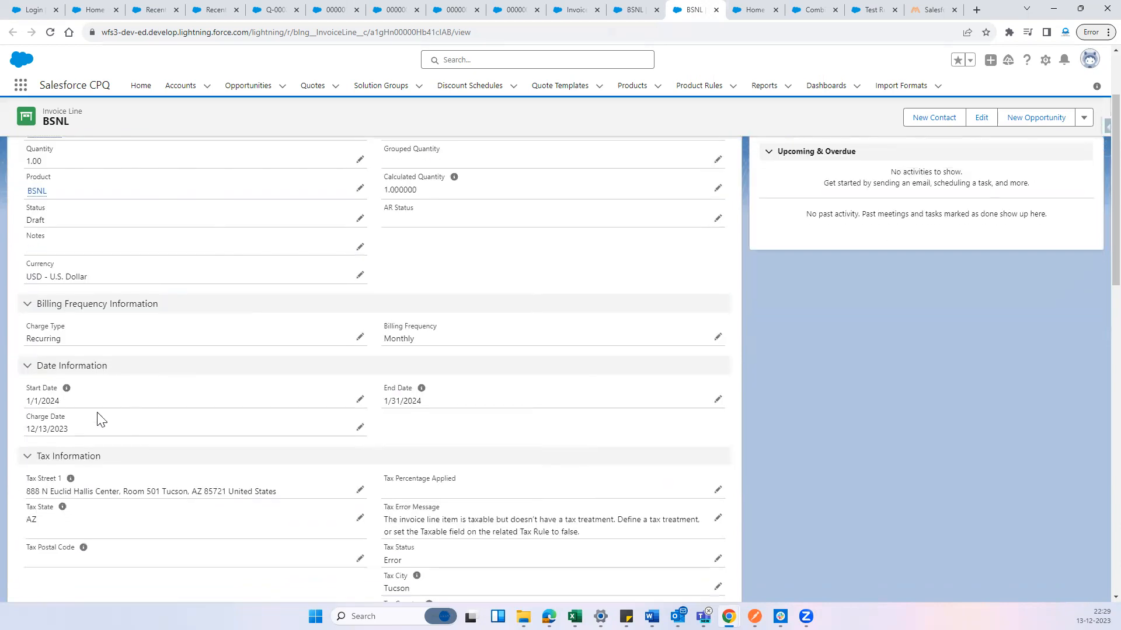
drag(28, 401, 87, 398)
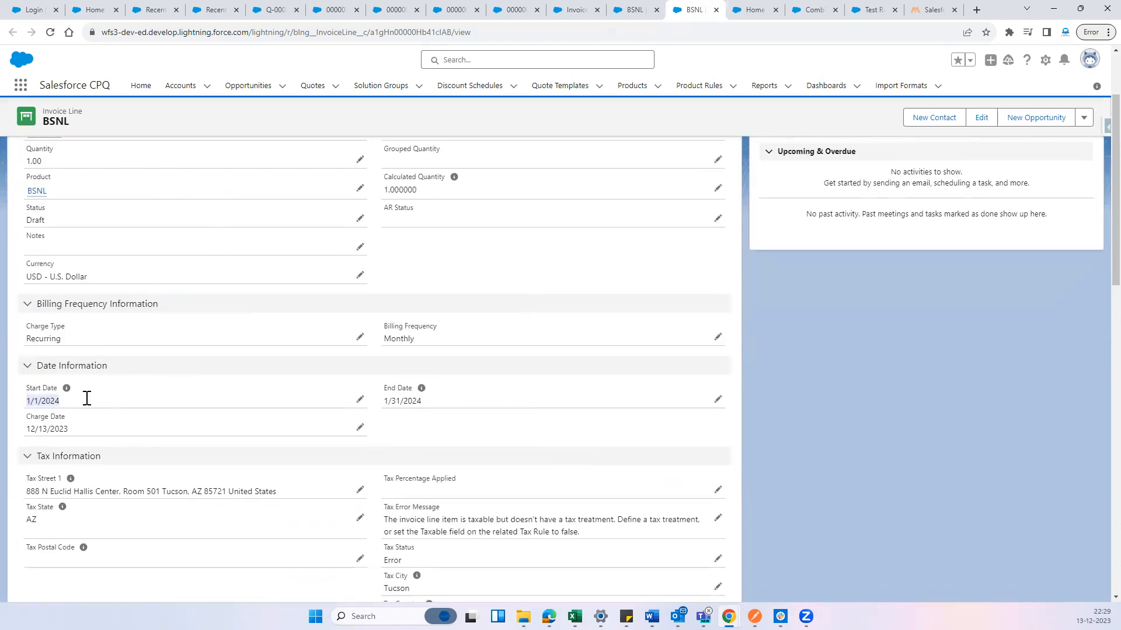
drag(381, 402, 439, 402)
scroll(187, 445, down, 5)
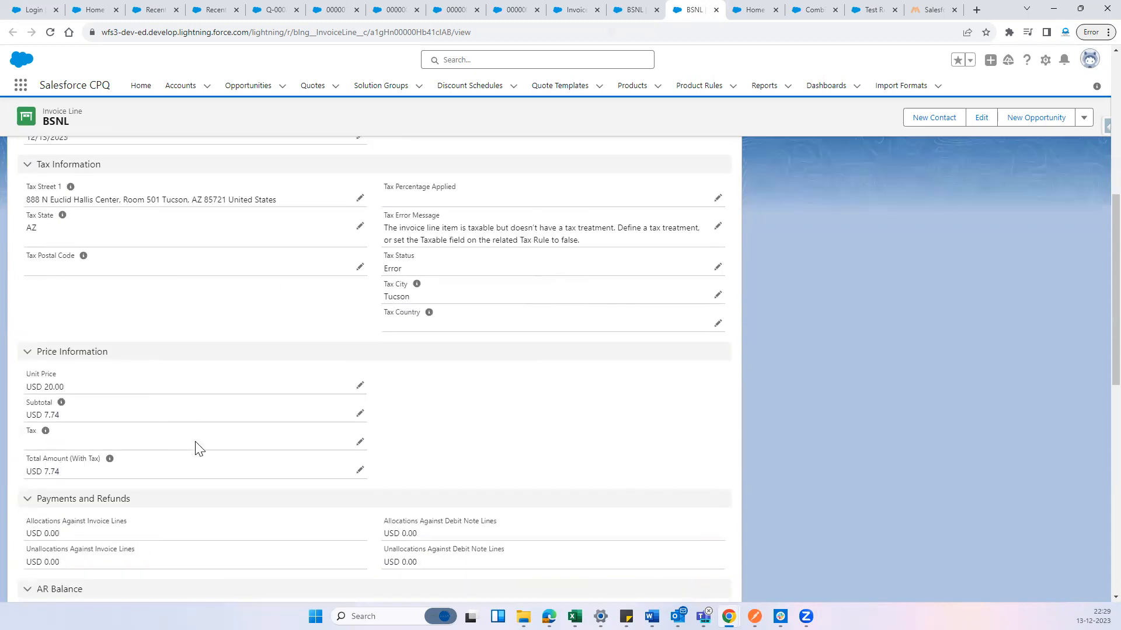
drag(60, 416, 27, 417)
click(481, 425)
scroll(482, 430, up, 10)
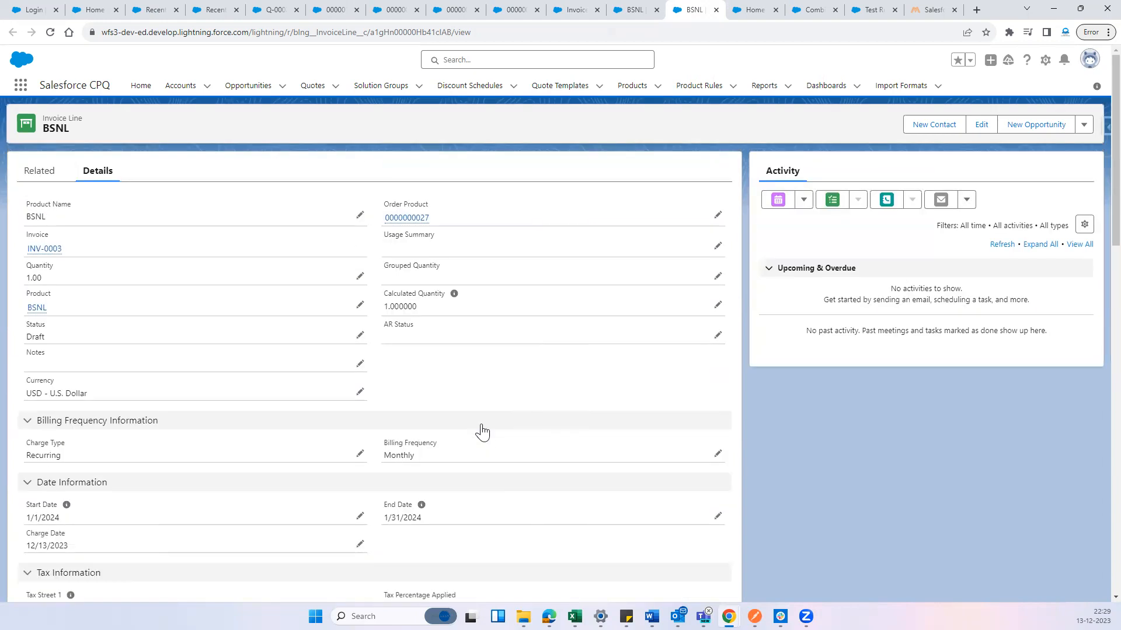
click(577, 10)
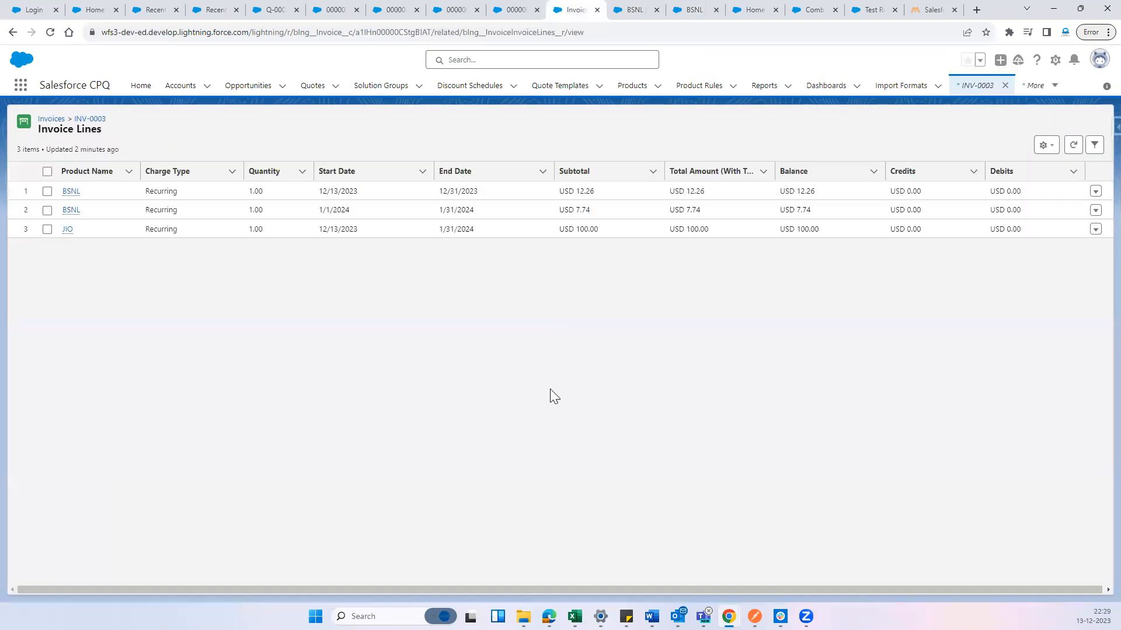